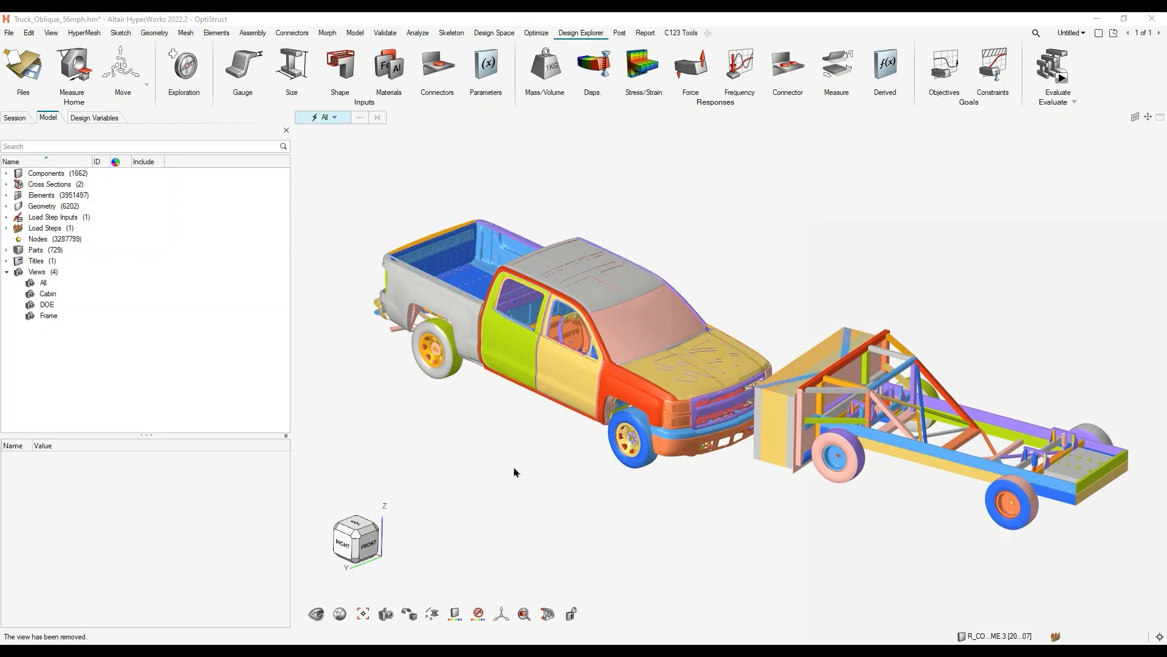
# - Inspect the crossmember on the truck's underside and restore the saved DOE view to isolate the crossmember assembly
pyautogui.keyDown('ctrl'); pyautogui.moveTo(516, 409); pyautogui.dragTo(670, 203); pyautogui.keyUp('ctrl')
pyautogui.moveTo(637, 536); pyautogui.dragTo(767, 353, button='middle')
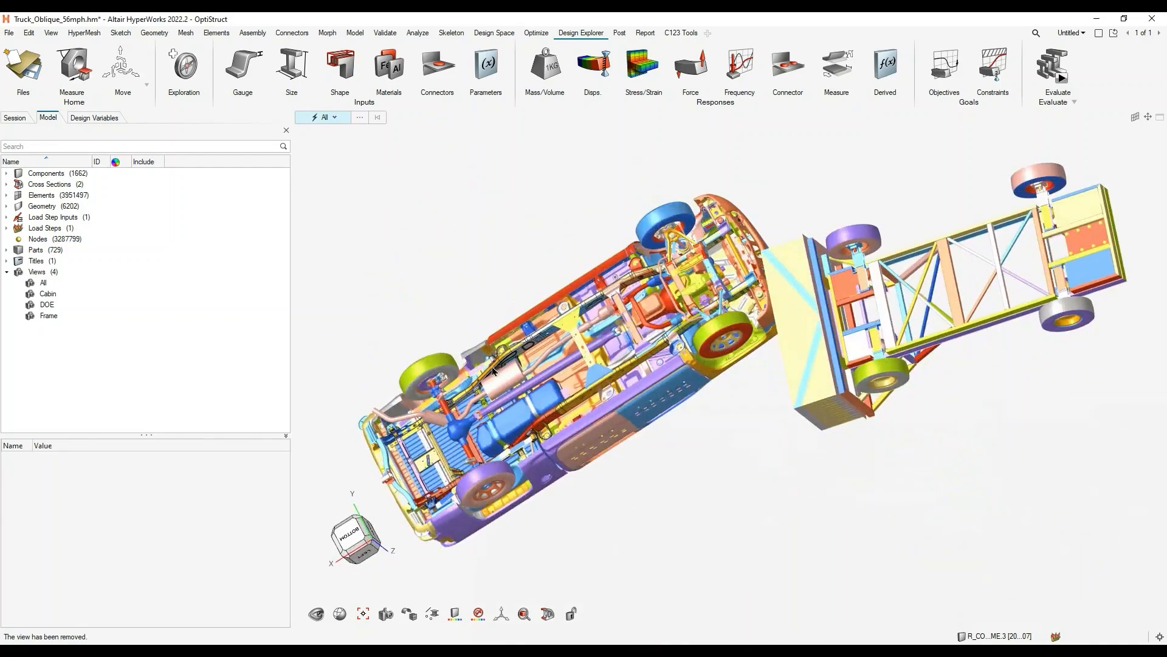
pyautogui.scroll(6, 547, 329)
pyautogui.moveTo(611, 409); pyautogui.dragTo(821, 382, button='middle')
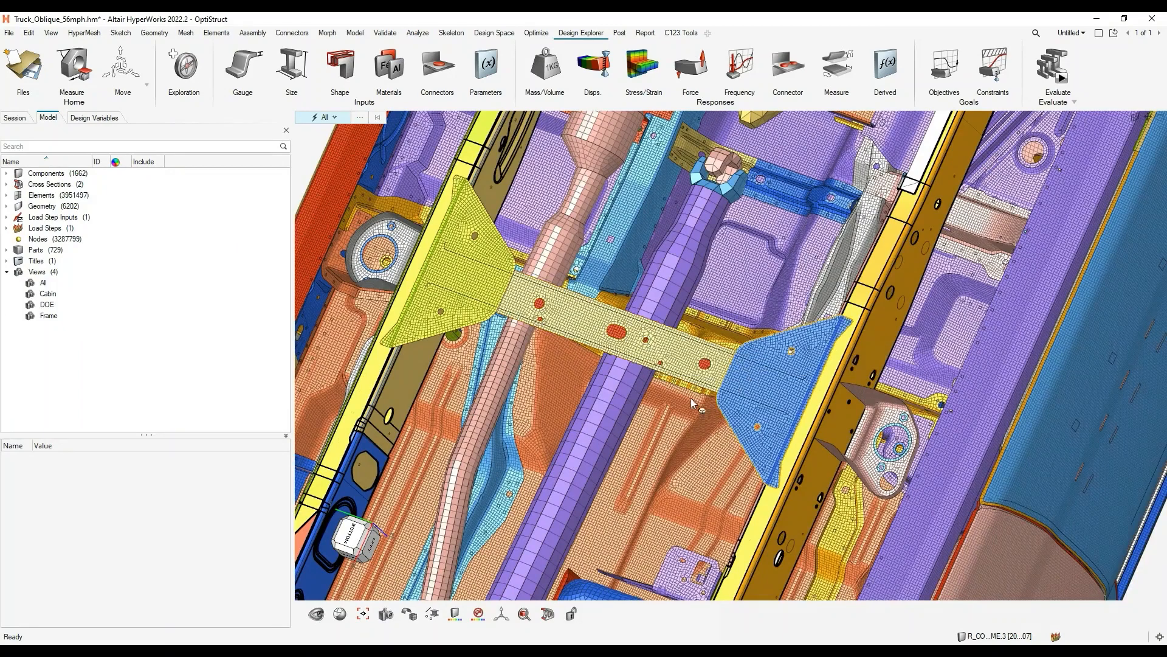
pyautogui.moveTo(540, 439); pyautogui.dragTo(530, 400, button='middle')
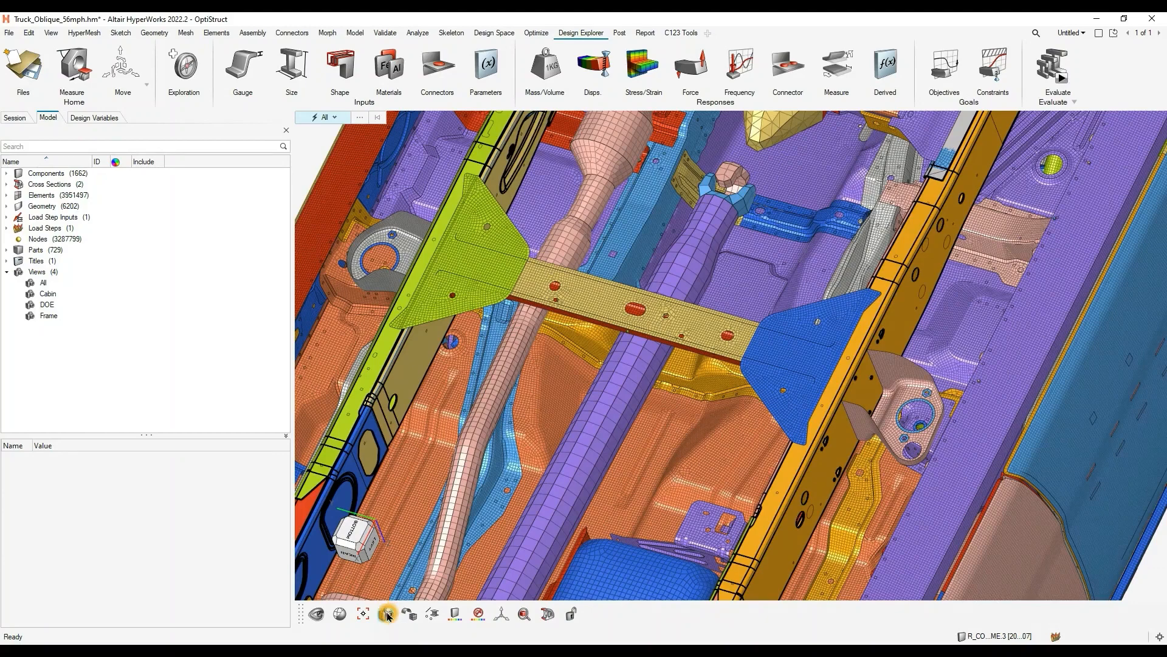
pyautogui.click(408, 611)
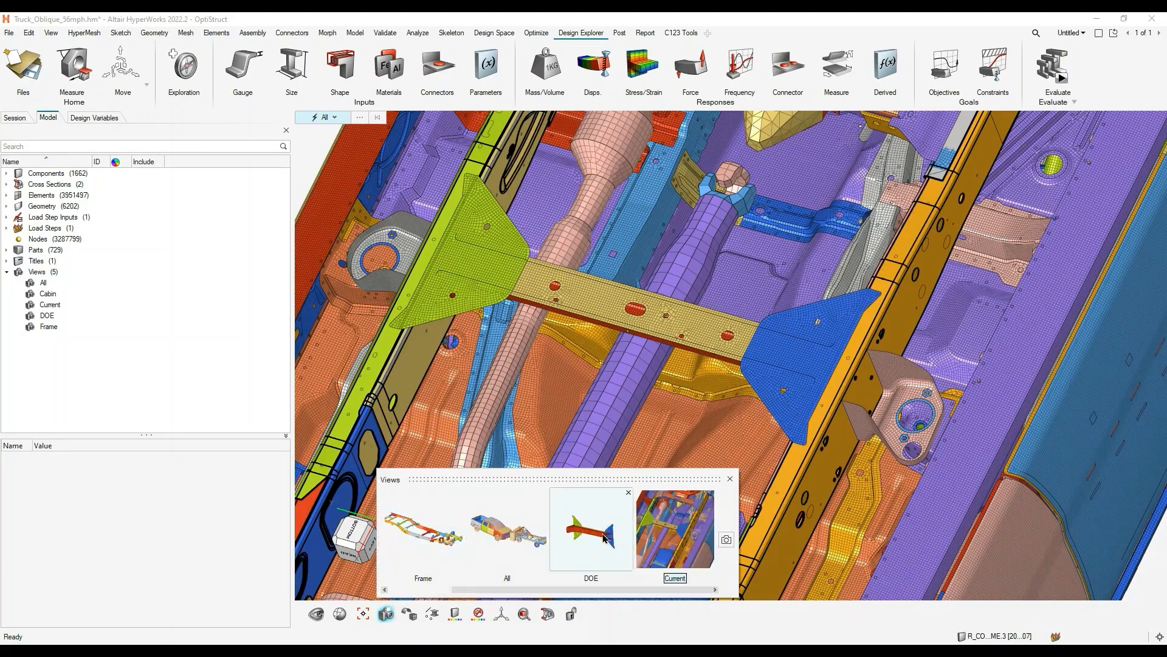
pyautogui.click(587, 534)
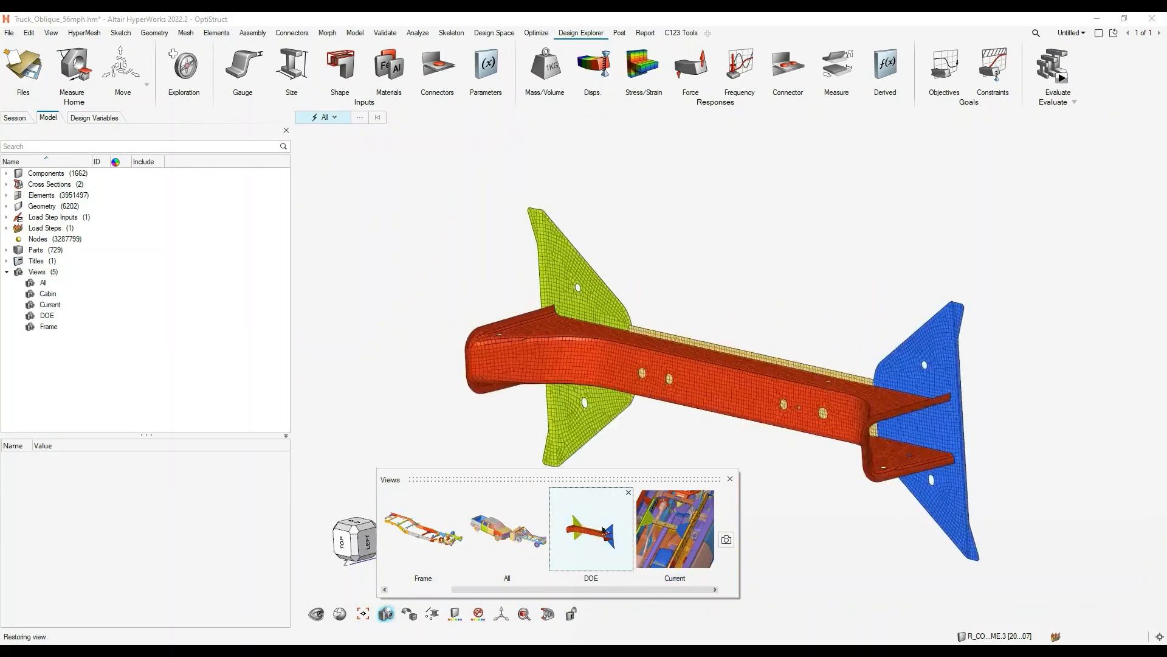
pyautogui.click(729, 479)
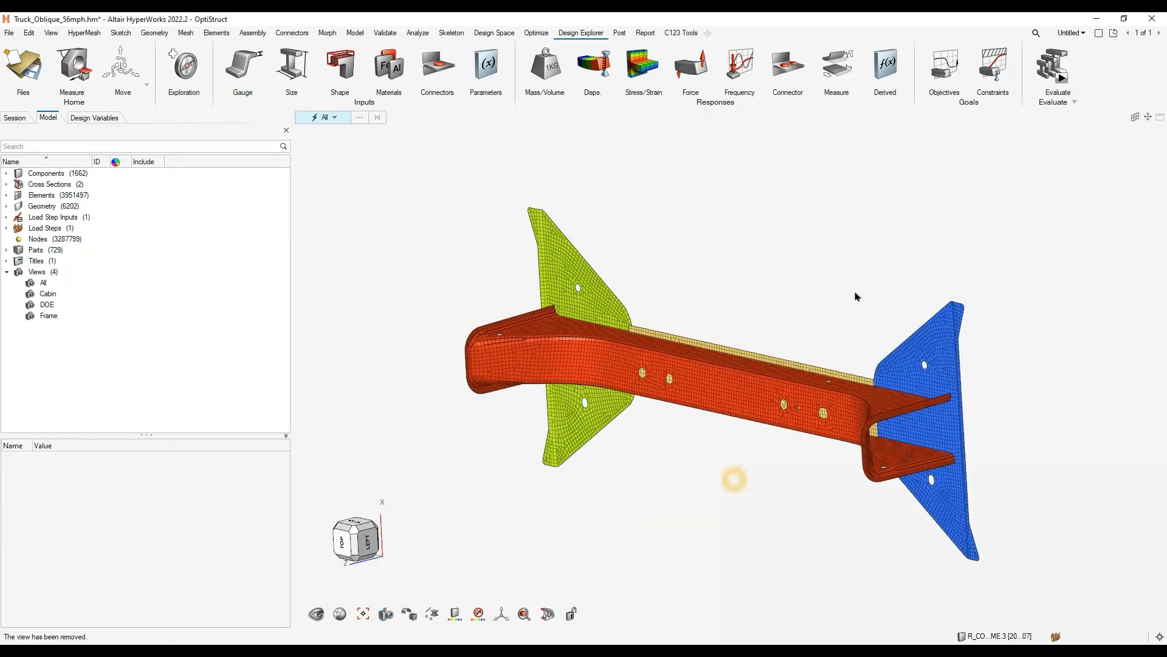
pyautogui.click(699, 485)
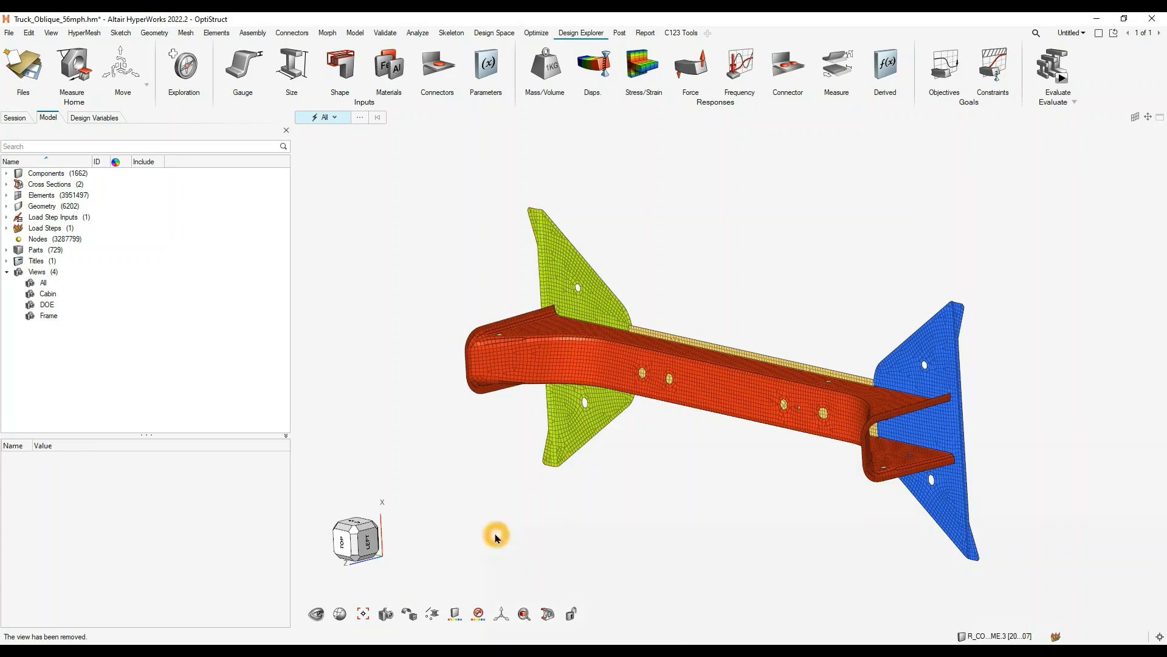
# - Switch to the HyperWorks session with Truck_Oblique_56mph_Crossmember_RearMounts_Morph.hm and inspect the crossmember model
pyautogui.moveTo(369, 651)
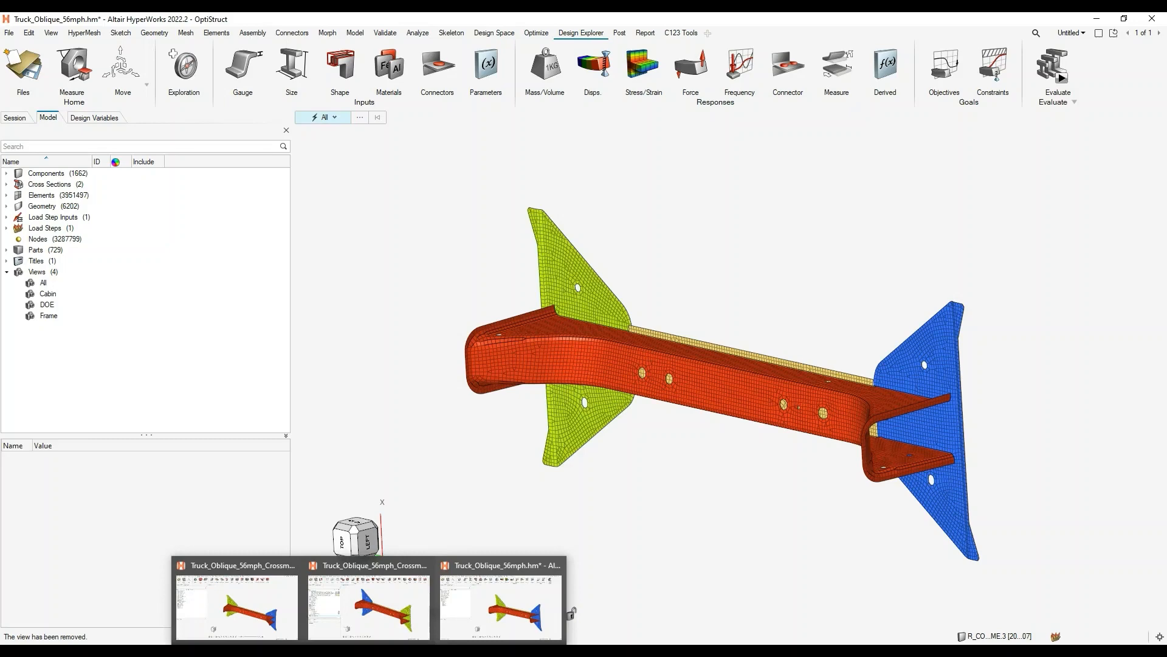
pyautogui.click(369, 608)
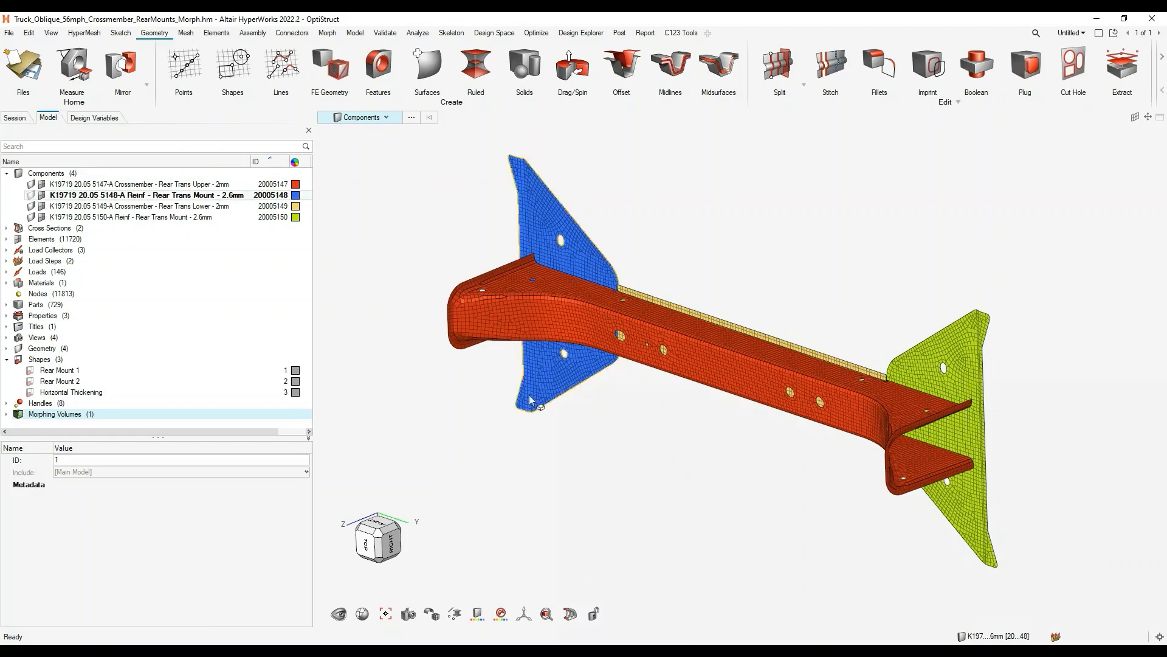
pyautogui.moveTo(672, 403); pyautogui.dragTo(621, 430, button='middle')
pyautogui.moveTo(621, 430); pyautogui.dragTo(662, 380, button='right')
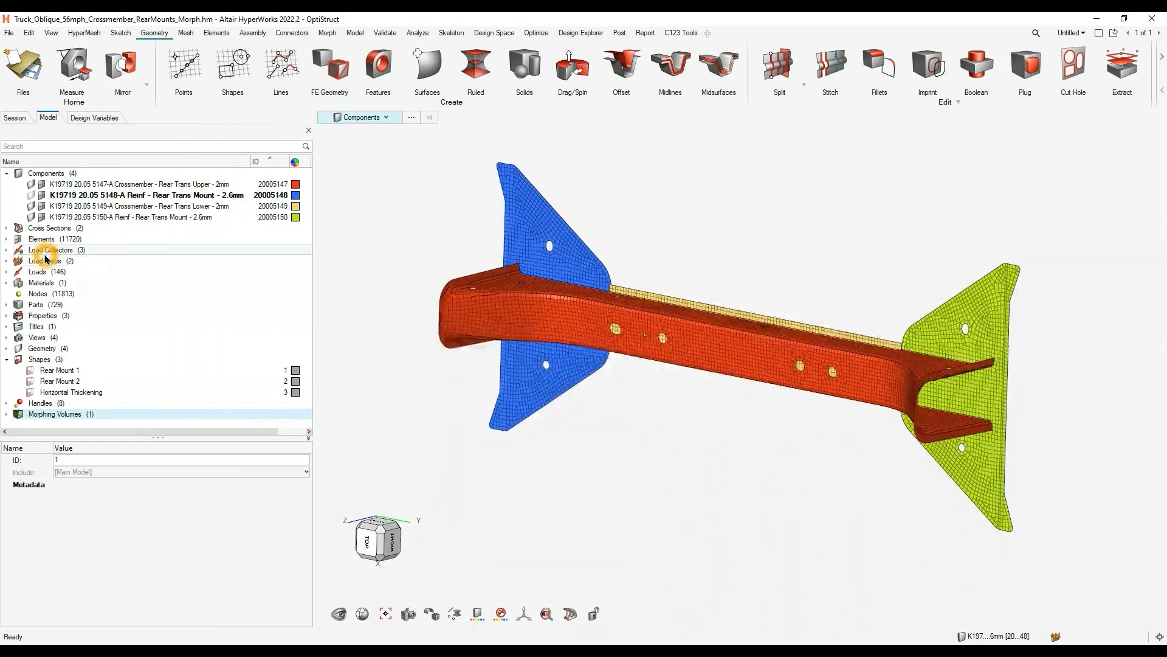
# - Review the VerticalDeflection load step on the crossmember, examining its constraints and applied force
pyautogui.click(6, 261)
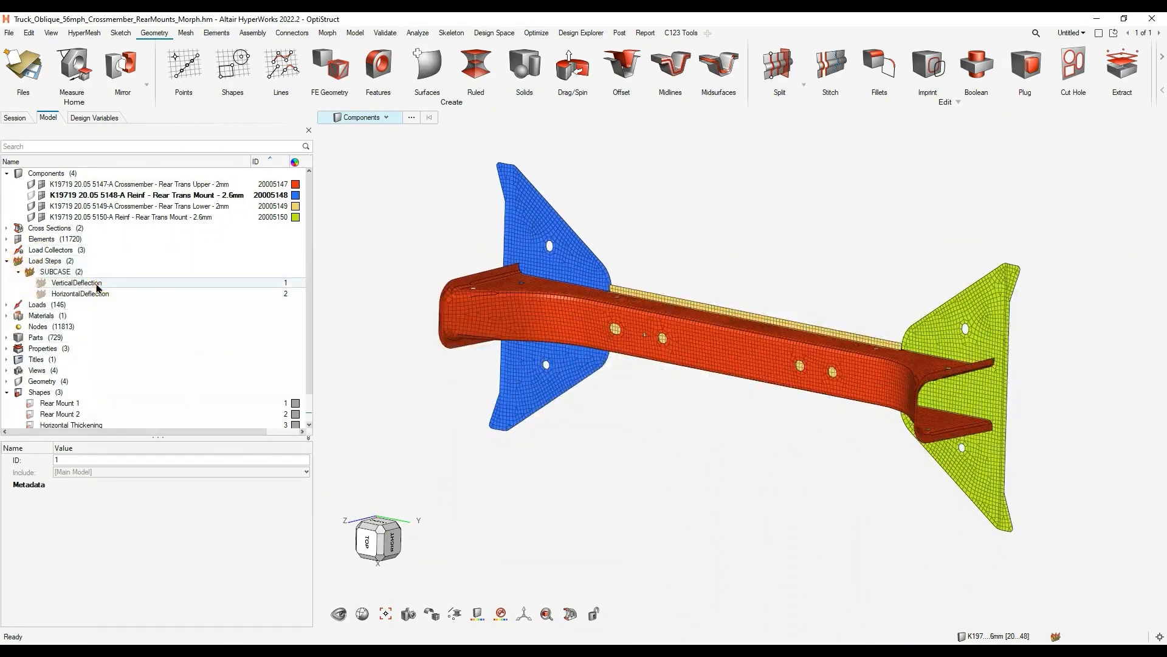
pyautogui.click(71, 285)
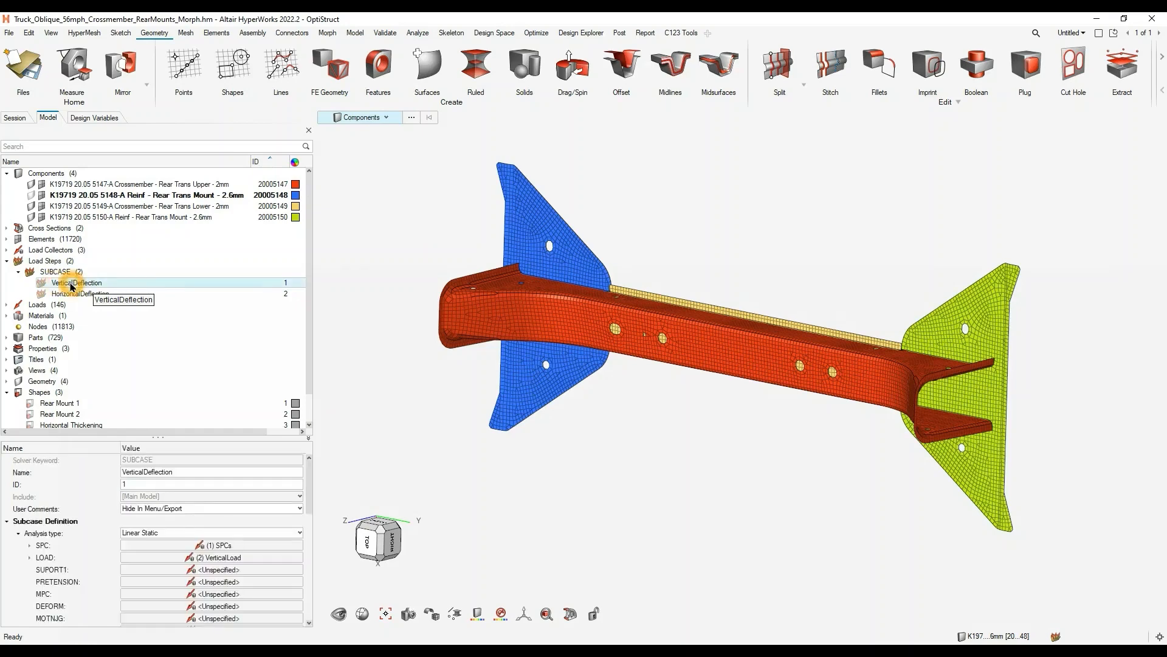
pyautogui.press('q')
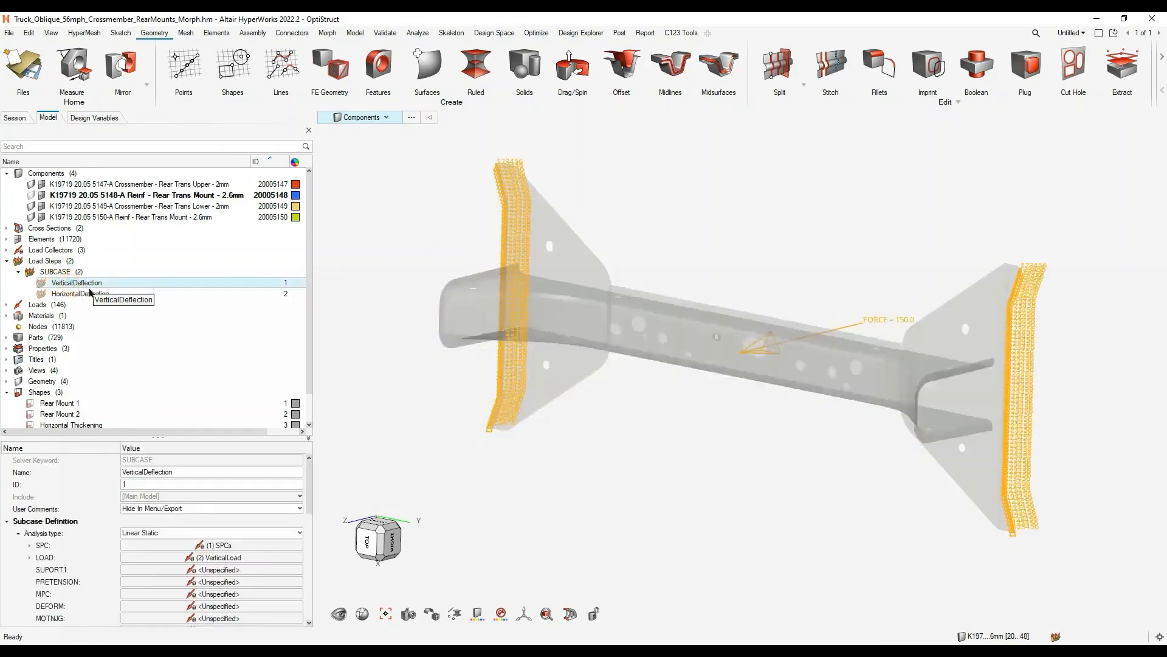
pyautogui.moveTo(597, 291); pyautogui.dragTo(486, 282, button='middle')
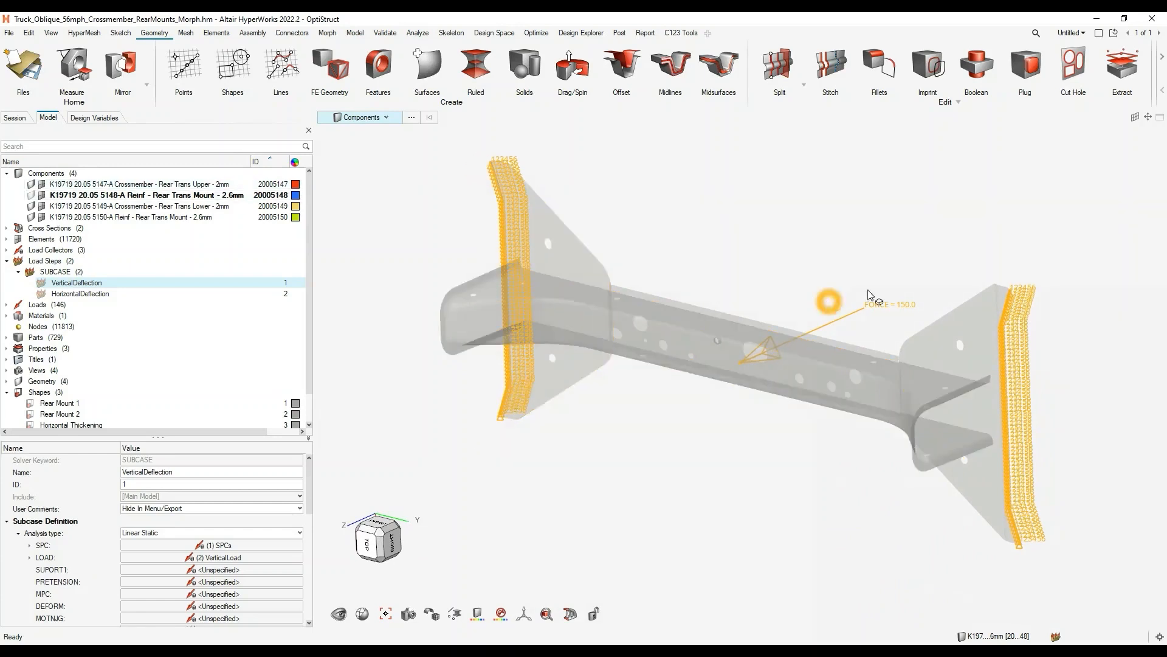
pyautogui.moveTo(794, 351)
pyautogui.mouseDown(button='middle')
pyautogui.moveTo(792, 369)
pyautogui.moveTo(790, 334)
pyautogui.moveTo(810, 337)
pyautogui.mouseUp(button='middle')
pyautogui.click(681, 373)
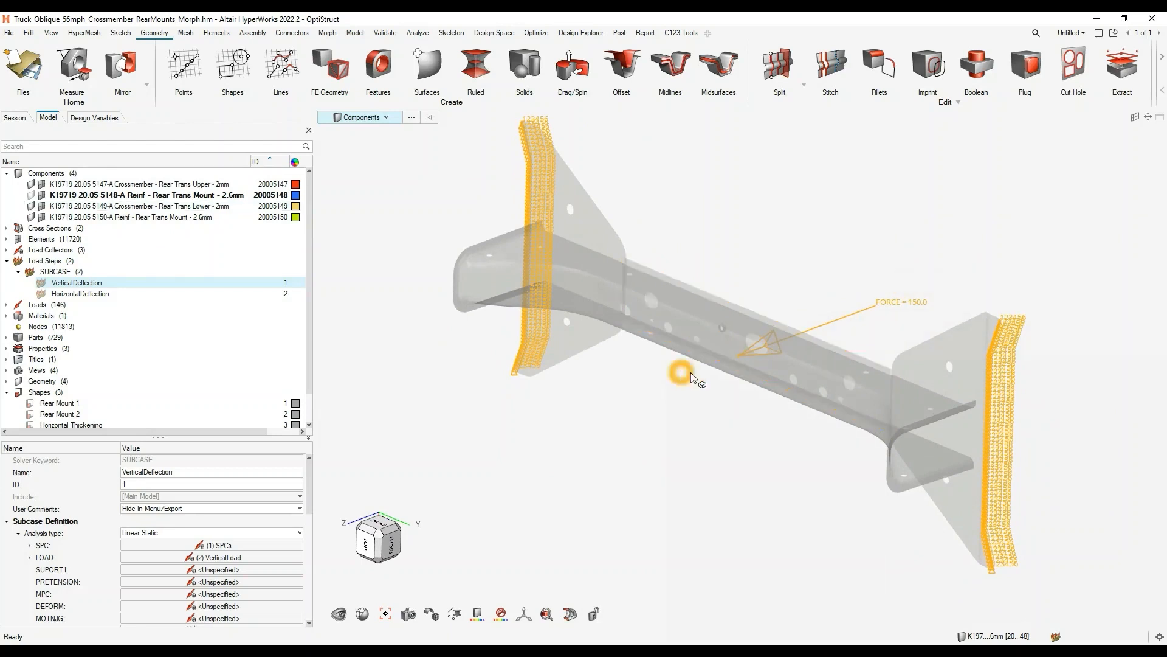
# - Review the HorizontalDeflection load step's load and constraints, and collapse the load steps list
pyautogui.click(105, 294)
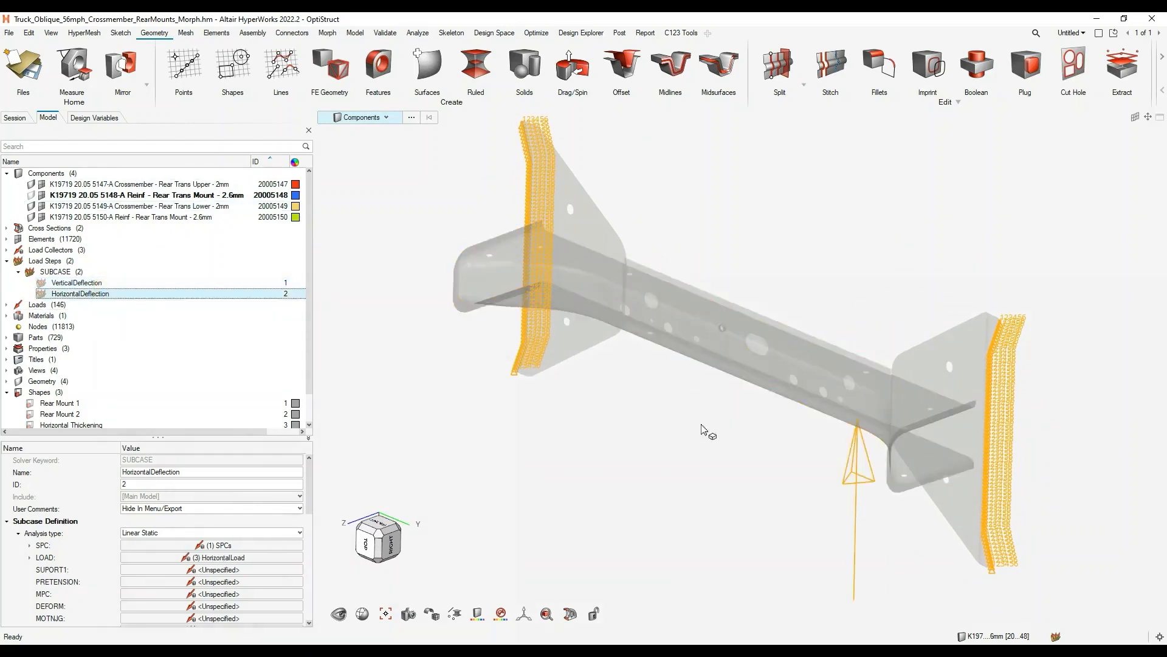
pyautogui.moveTo(704, 429)
pyautogui.mouseDown(button='middle')
pyautogui.moveTo(727, 429)
pyautogui.moveTo(704, 417)
pyautogui.mouseUp(button='middle')
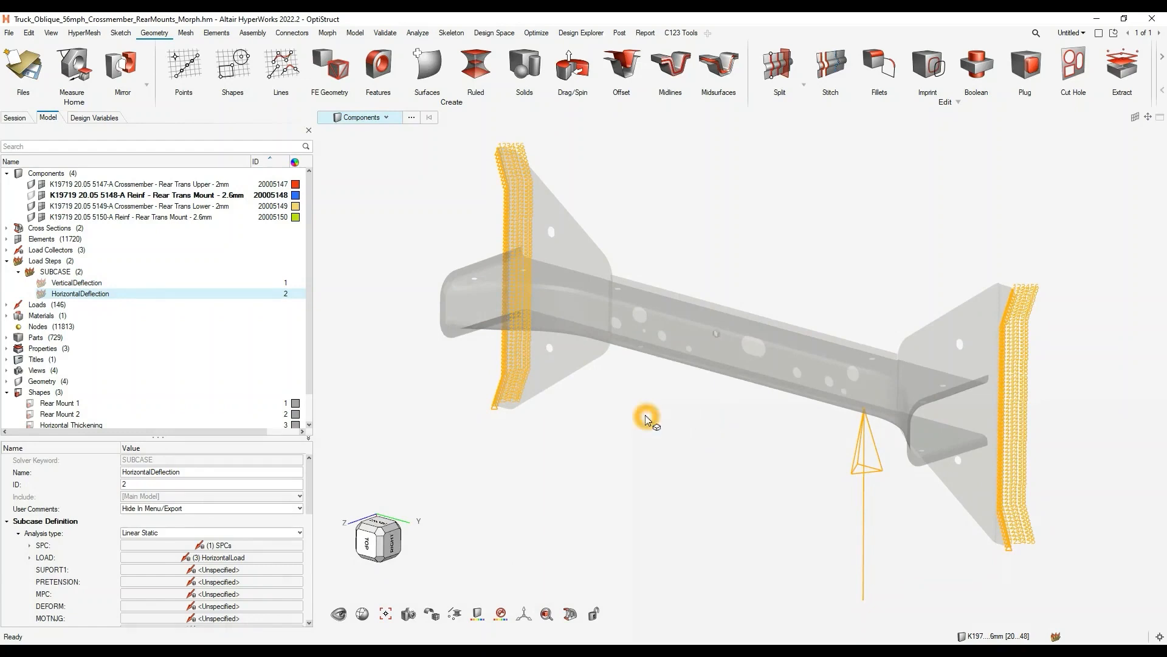
pyautogui.click(8, 261)
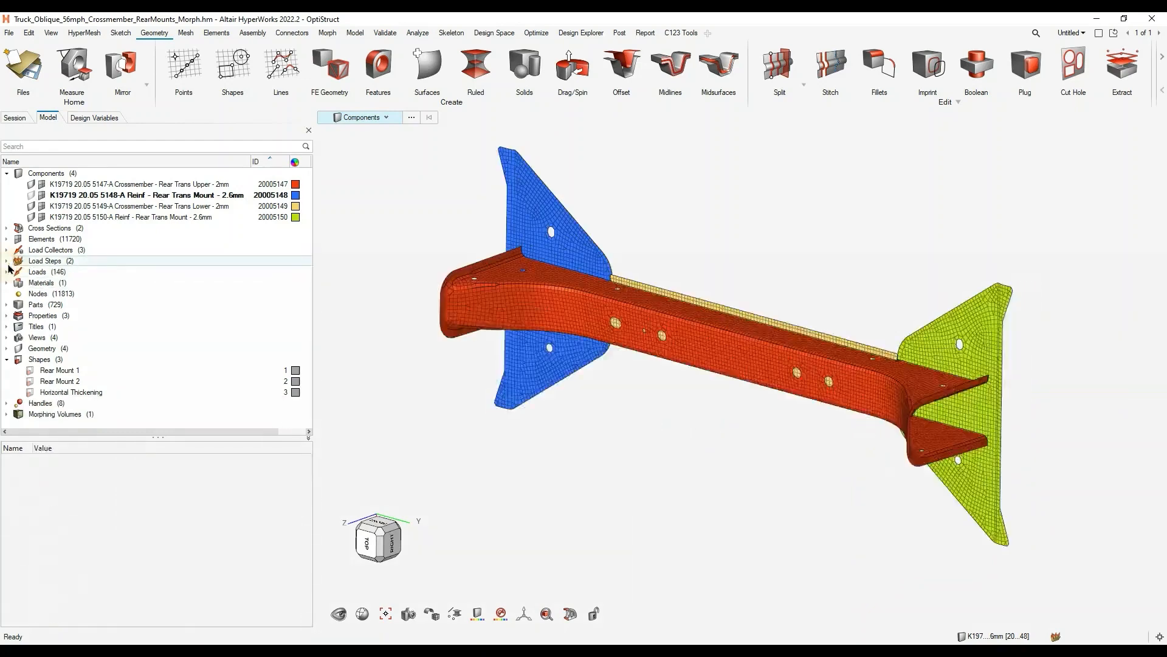
# - Select all three saved morph shapes for animation and inspect the Rear Mount 1 shape change on the blue mount
pyautogui.click(329, 34)
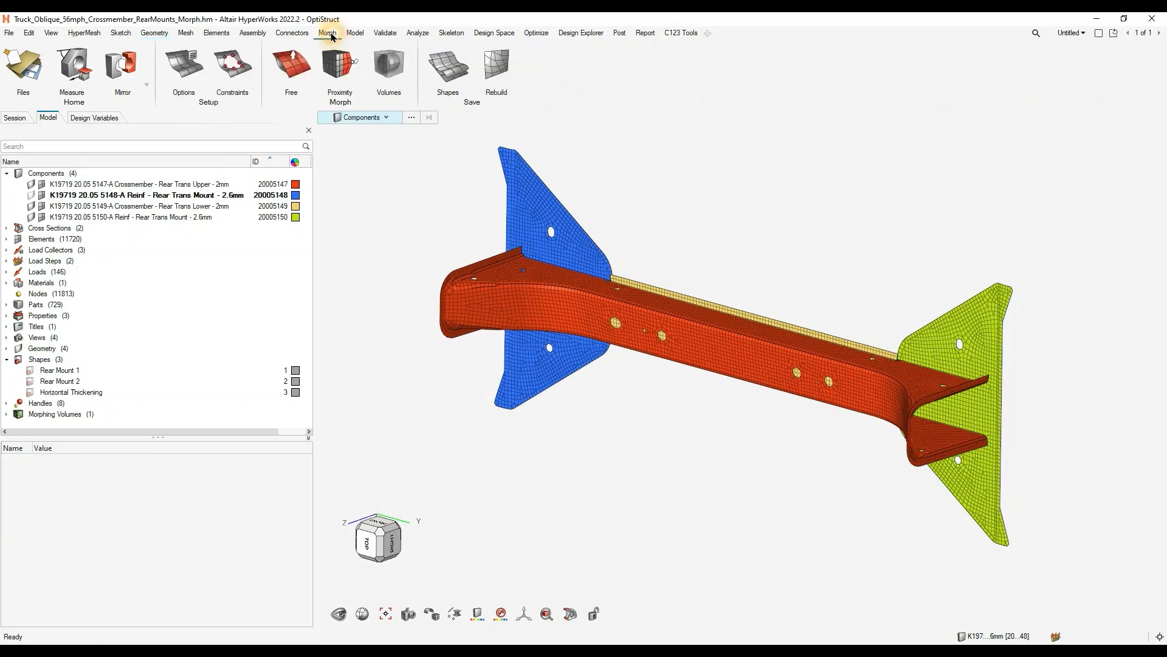
pyautogui.click(451, 69)
pyautogui.keyDown('ctrl'); pyautogui.moveTo(683, 308); pyautogui.dragTo(774, 417, button='right'); pyautogui.keyUp('ctrl')
pyautogui.click(365, 189)
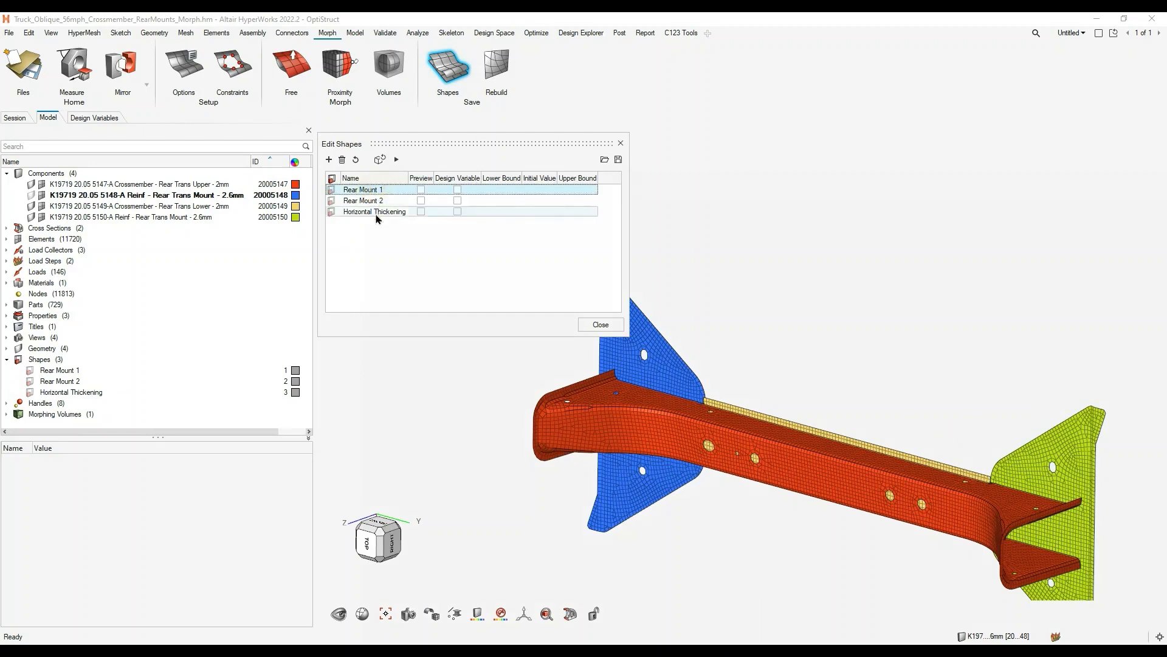
pyautogui.keyDown('ctrl'); pyautogui.click(376, 214); pyautogui.keyUp('ctrl')
pyautogui.keyDown('shift'); pyautogui.click(376, 213); pyautogui.keyUp('shift')
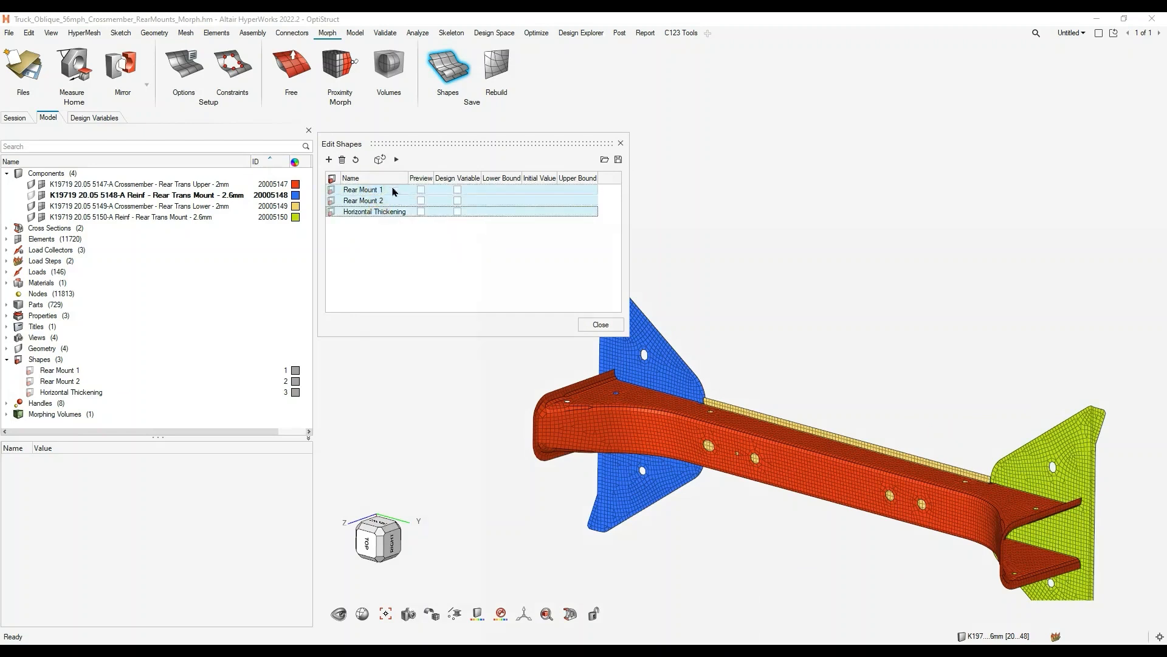
pyautogui.click(399, 163)
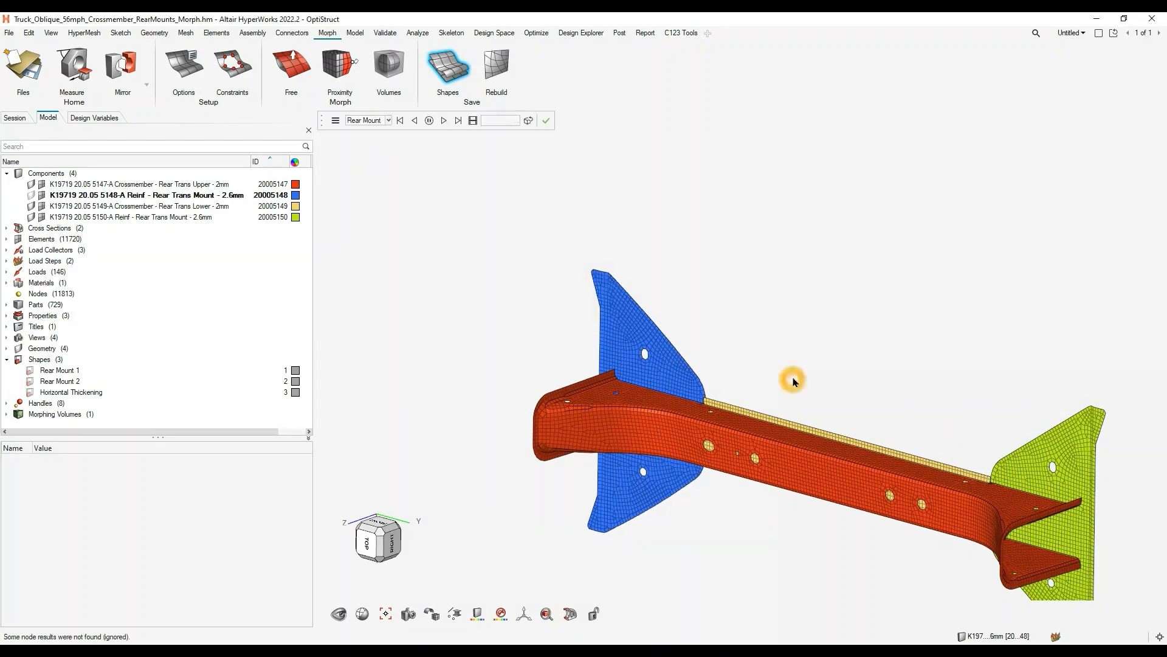
pyautogui.moveTo(825, 356); pyautogui.dragTo(810, 281, button='right')
pyautogui.scroll(5, 582, 300)
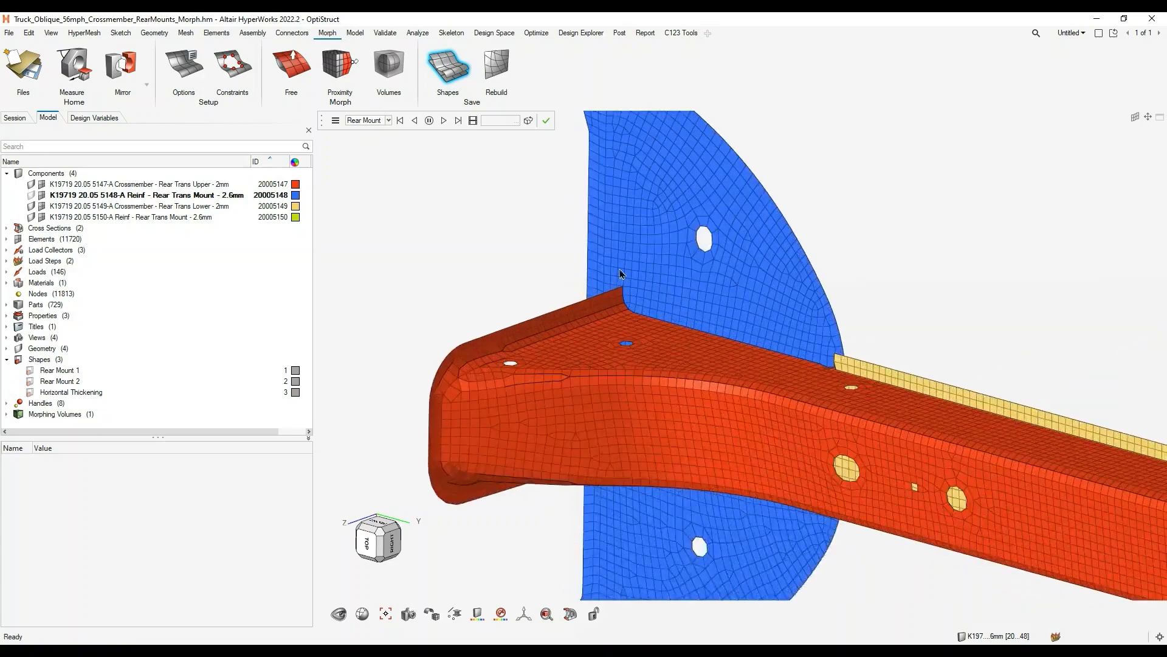
pyautogui.scroll(-2, 625, 262)
pyautogui.scroll(-3, 459, 405)
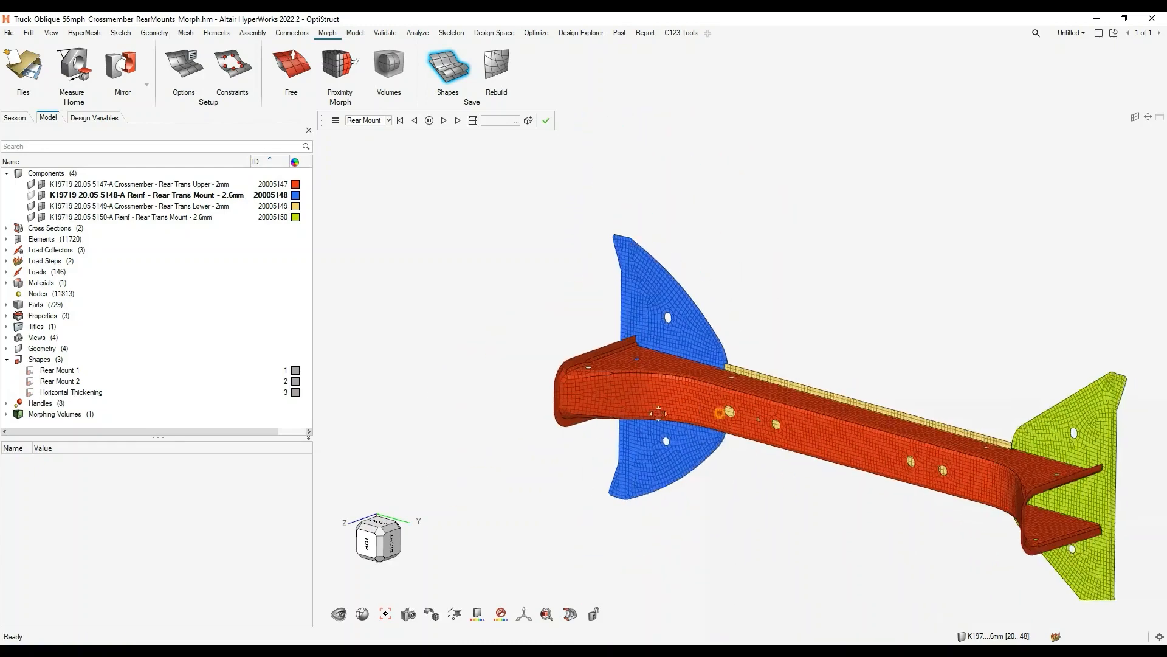
# - Animate the Rear Mount 2 shape and inspect the green mount's deformation
pyautogui.click(366, 119)
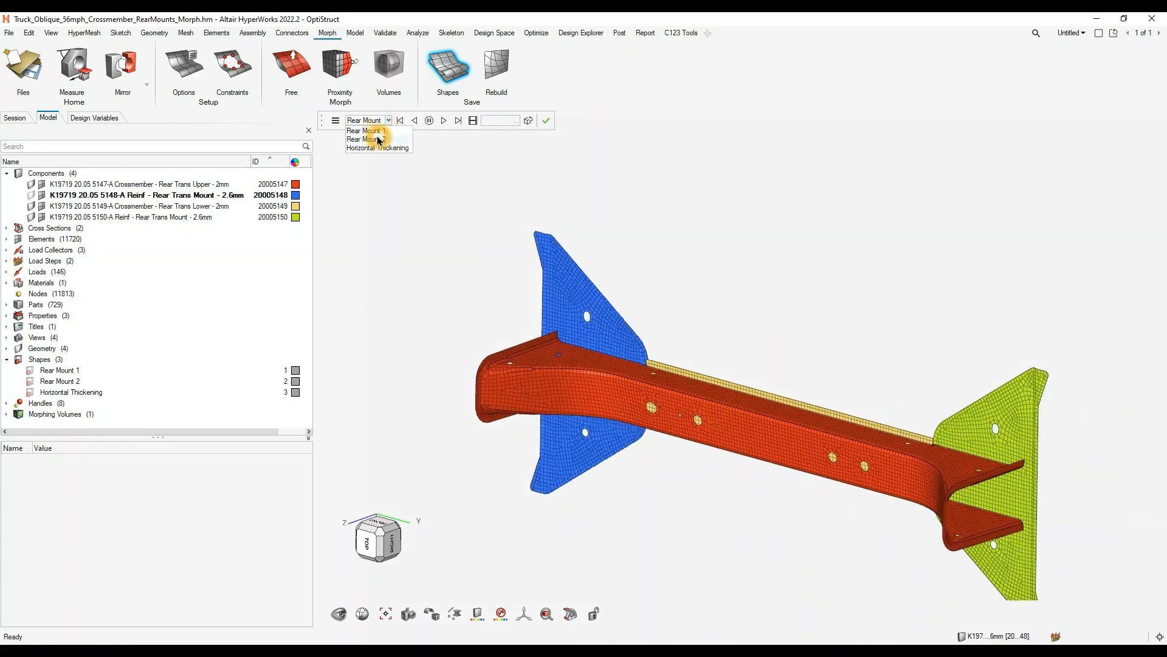
pyautogui.click(375, 134)
pyautogui.moveTo(938, 365); pyautogui.dragTo(859, 294, button='right')
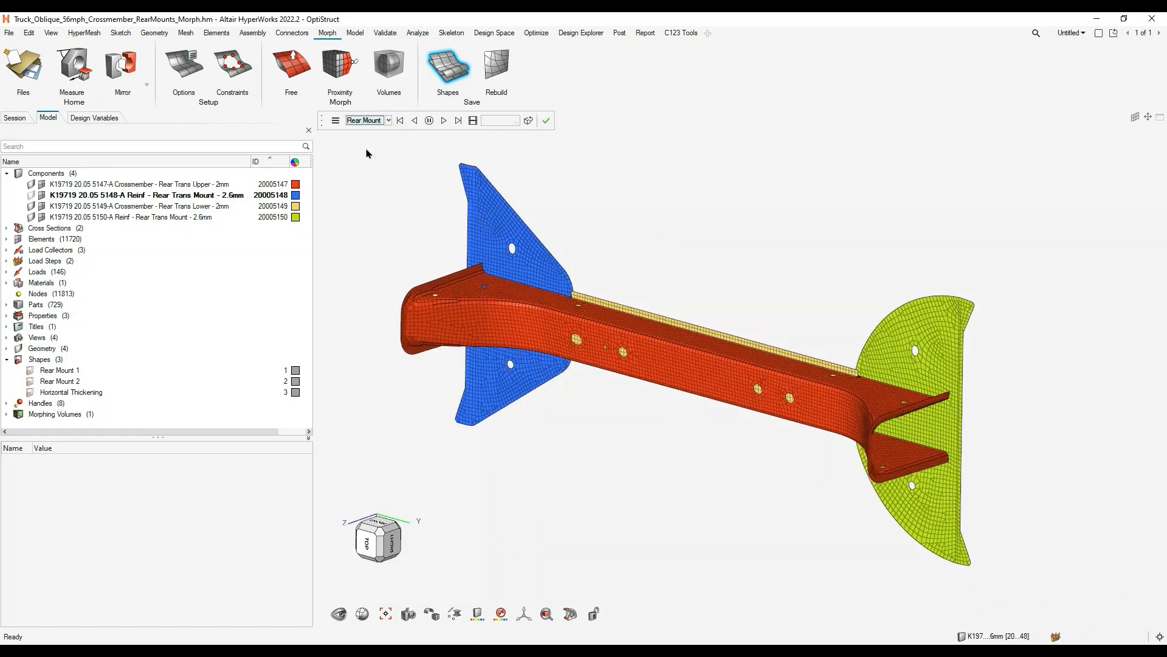
# - Animate the Horizontal Thickening shape, and close the shape animation and editor
pyautogui.click(385, 126)
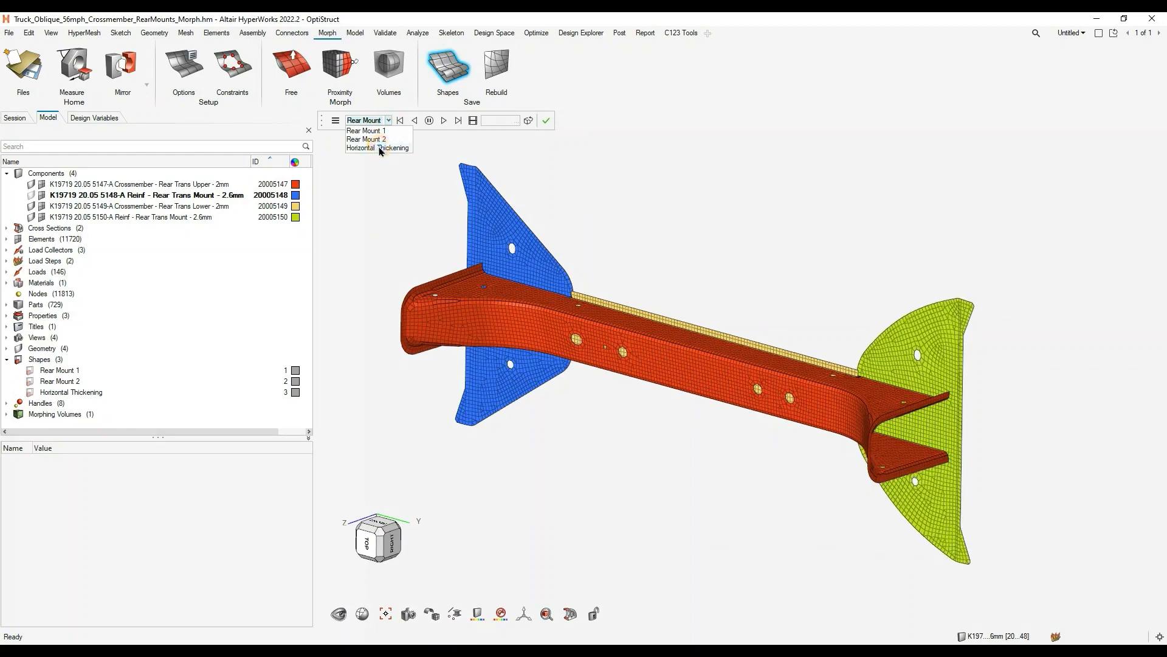
pyautogui.click(376, 147)
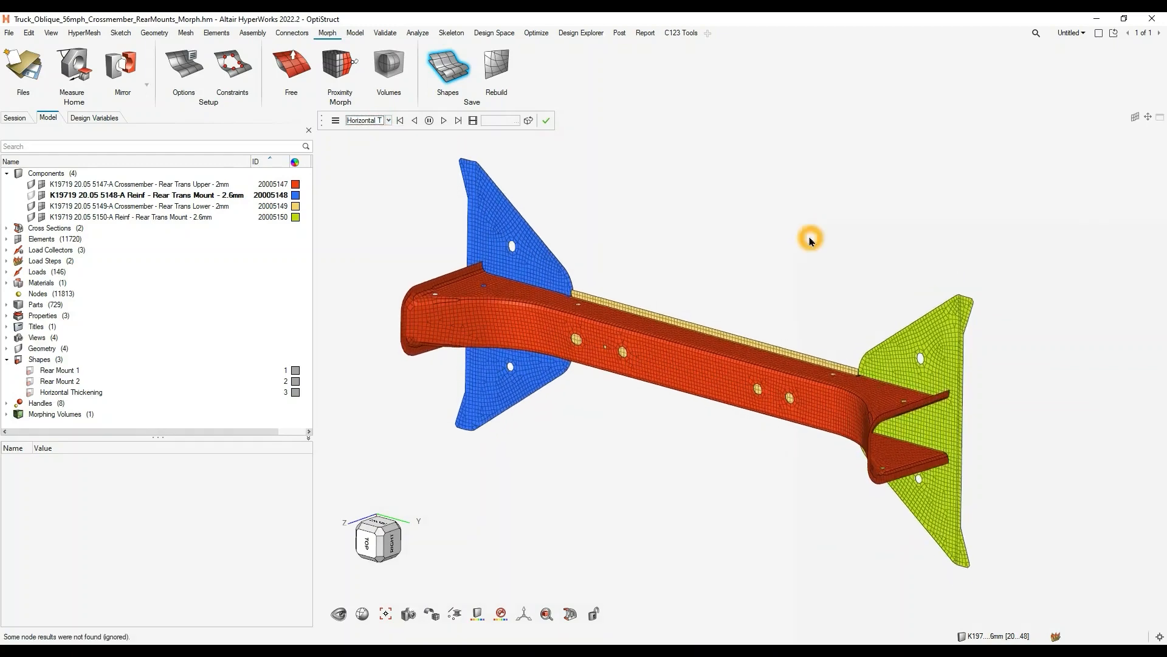
pyautogui.click(546, 120)
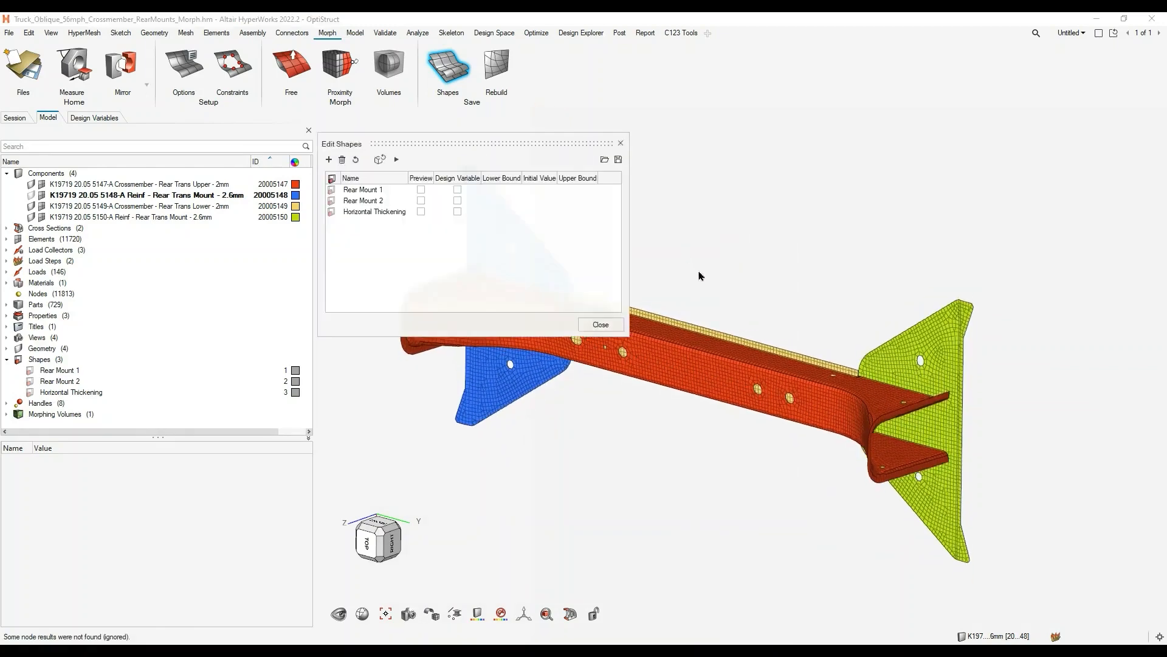
pyautogui.click(621, 144)
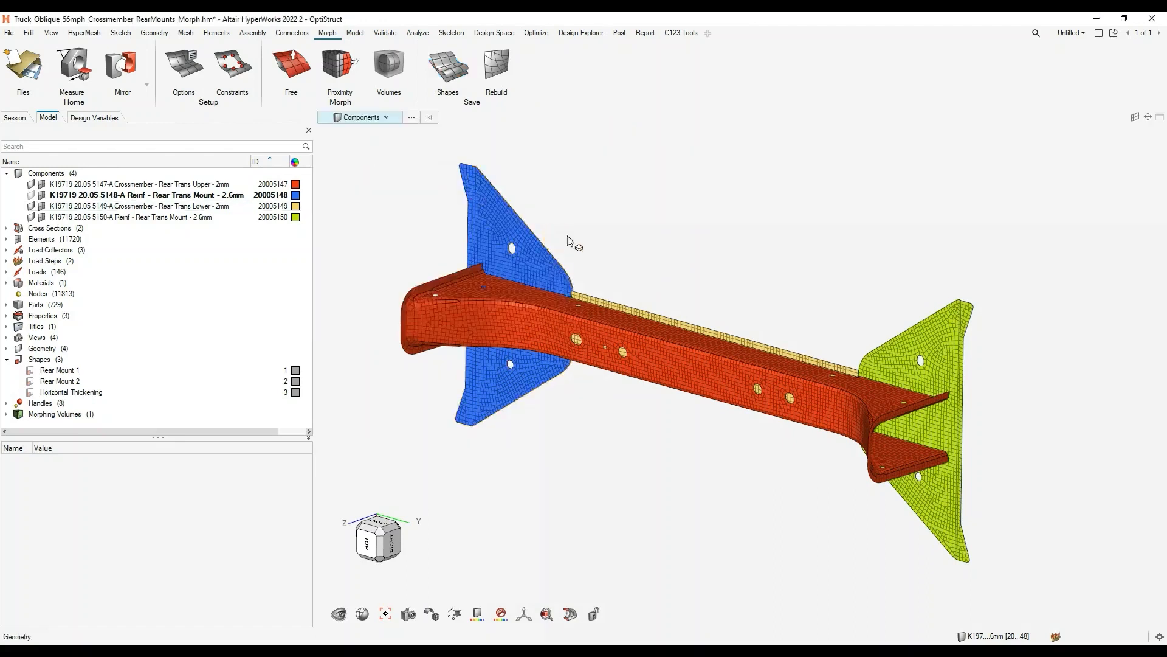
# - Set the entity selection filter to properties and colour the crossmember model by thickness
pyautogui.moveTo(654, 257); pyautogui.dragTo(705, 274, button='right')
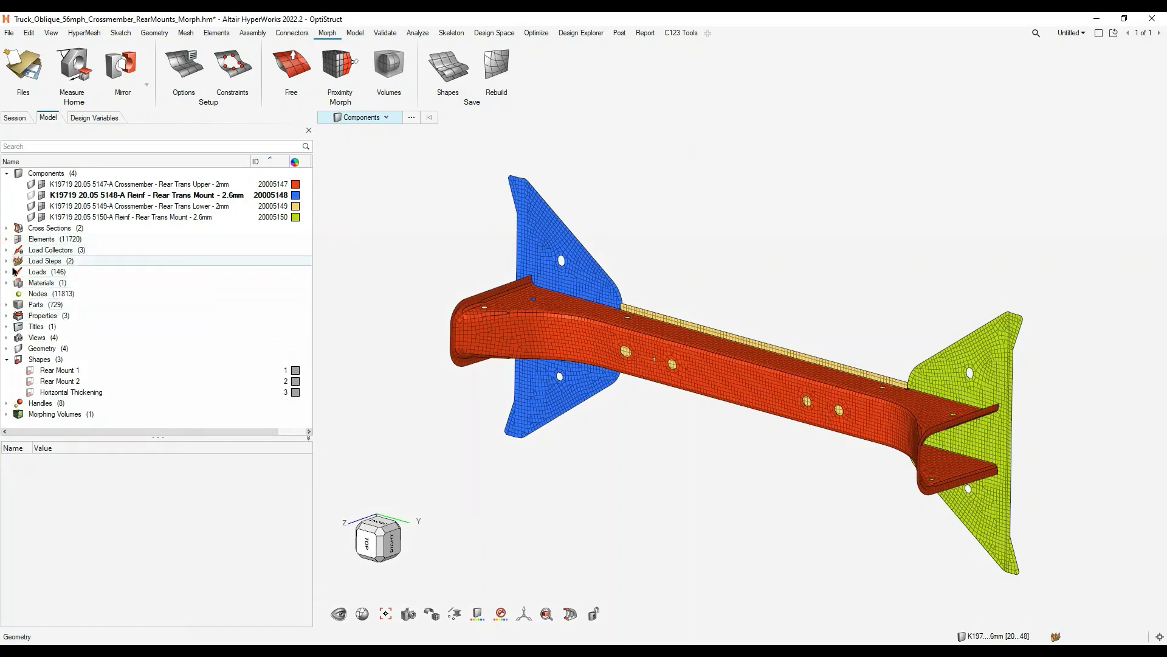
pyautogui.click(6, 316)
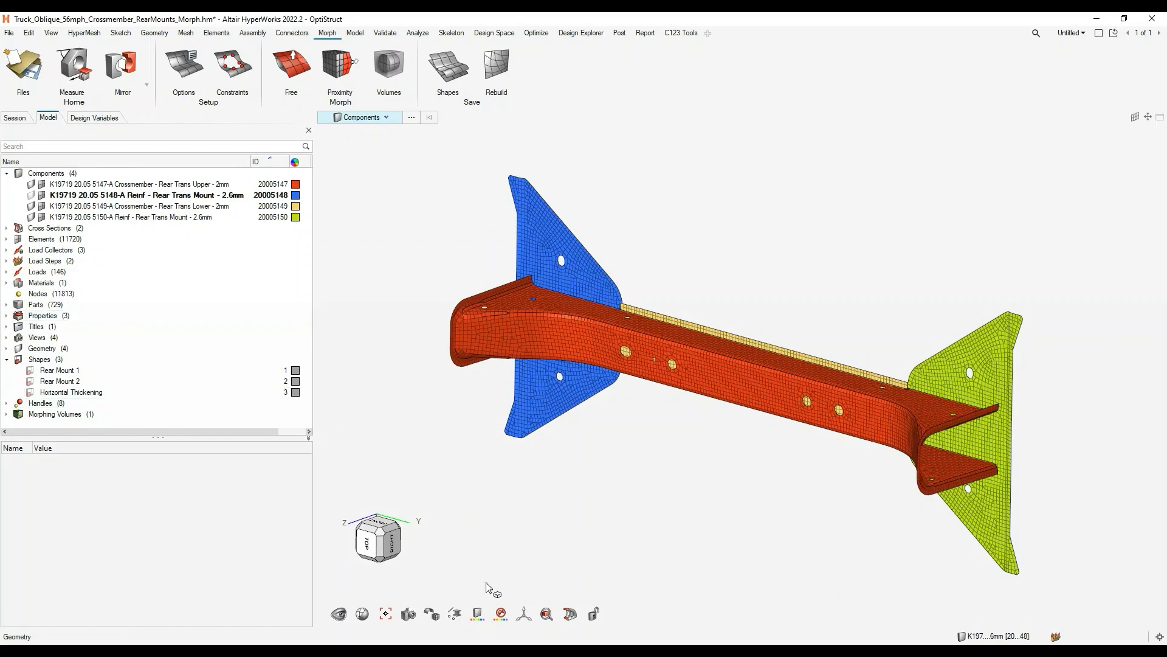
pyautogui.click(383, 119)
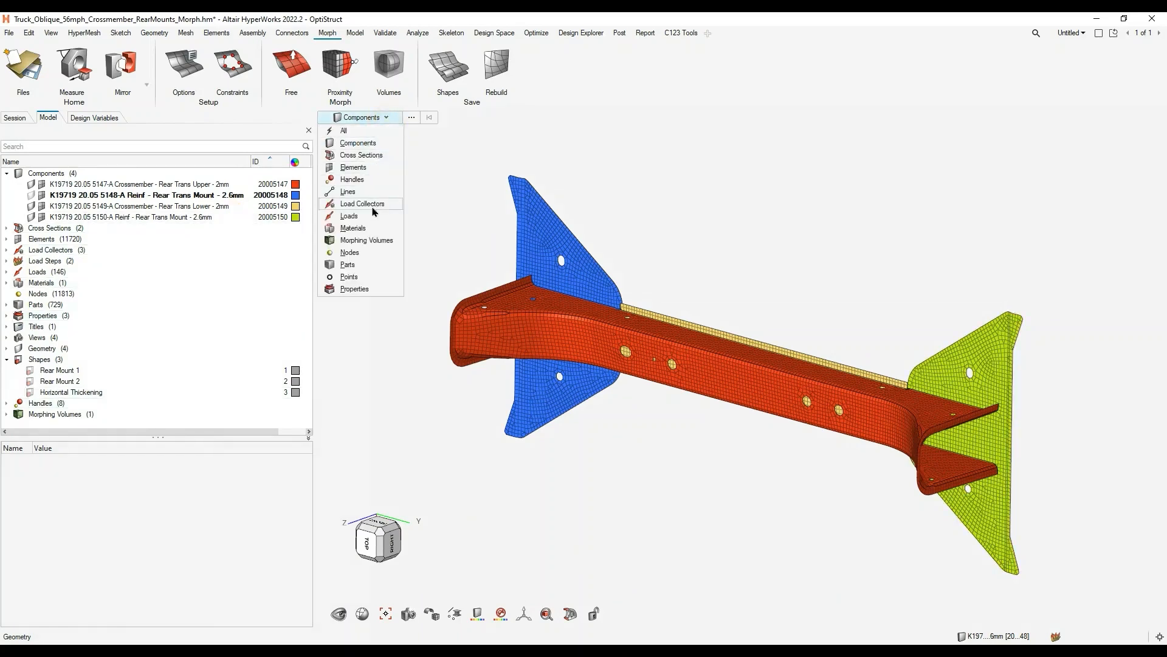
pyautogui.click(354, 288)
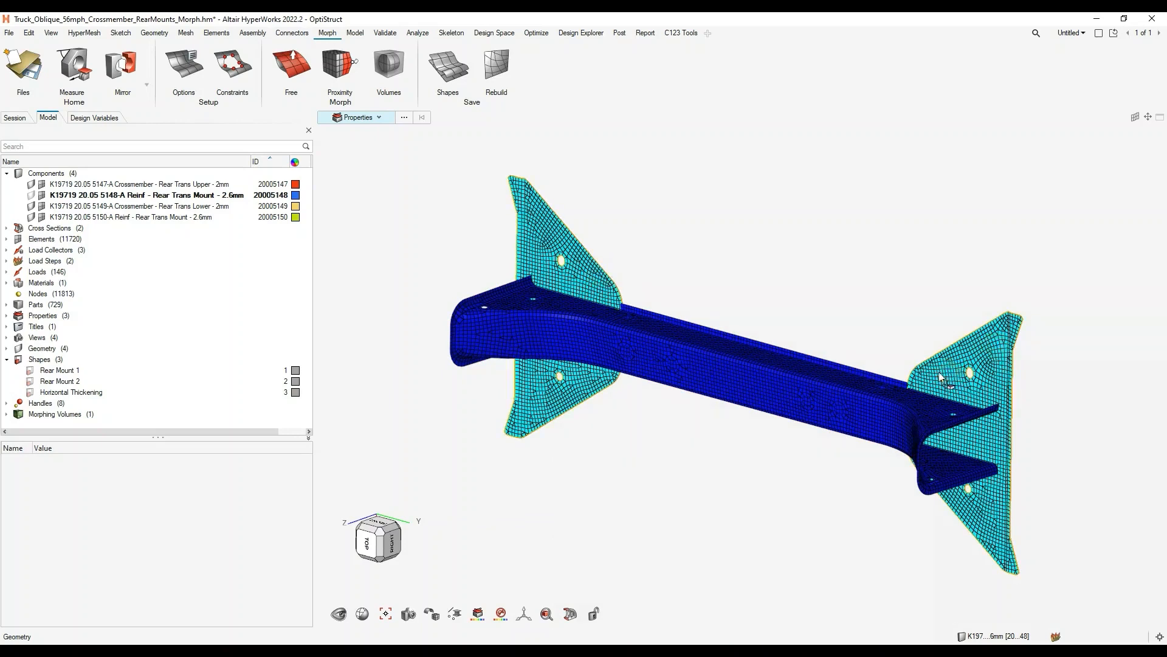
pyautogui.click(478, 617)
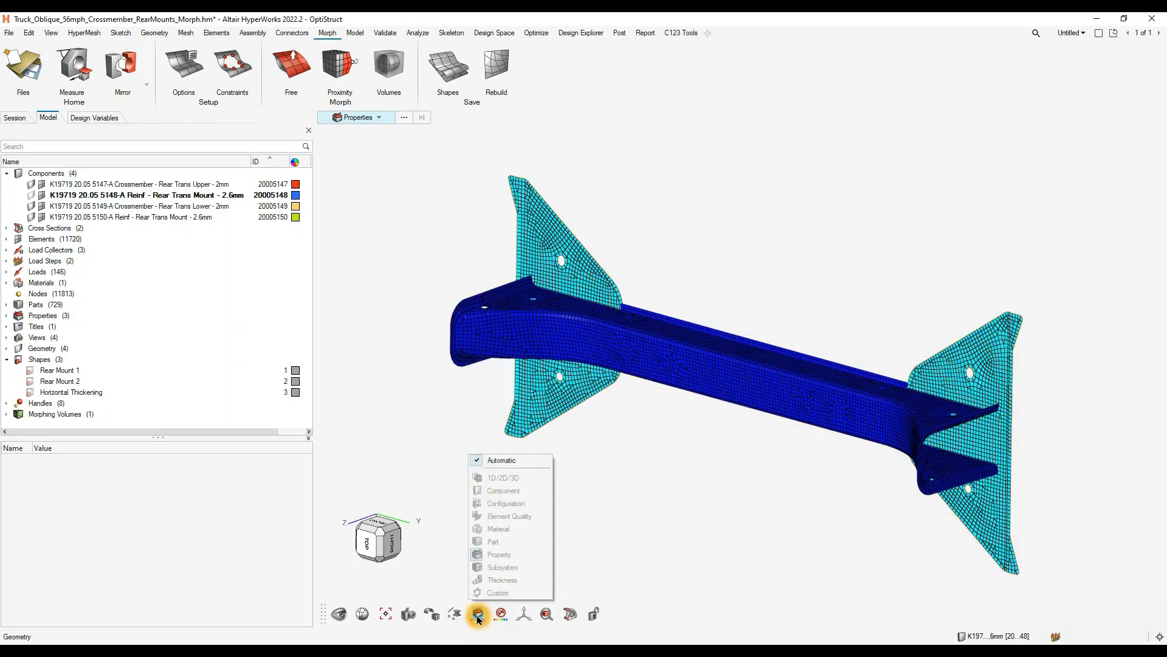
pyautogui.click(483, 580)
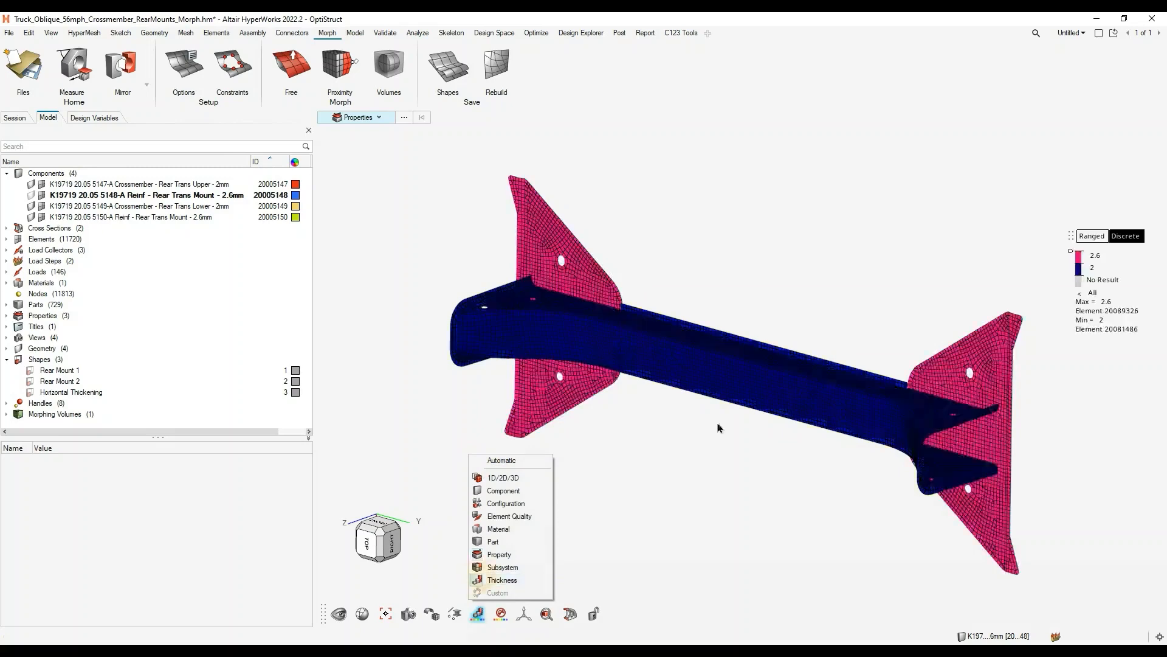
pyautogui.moveTo(759, 456); pyautogui.dragTo(713, 427, button='right')
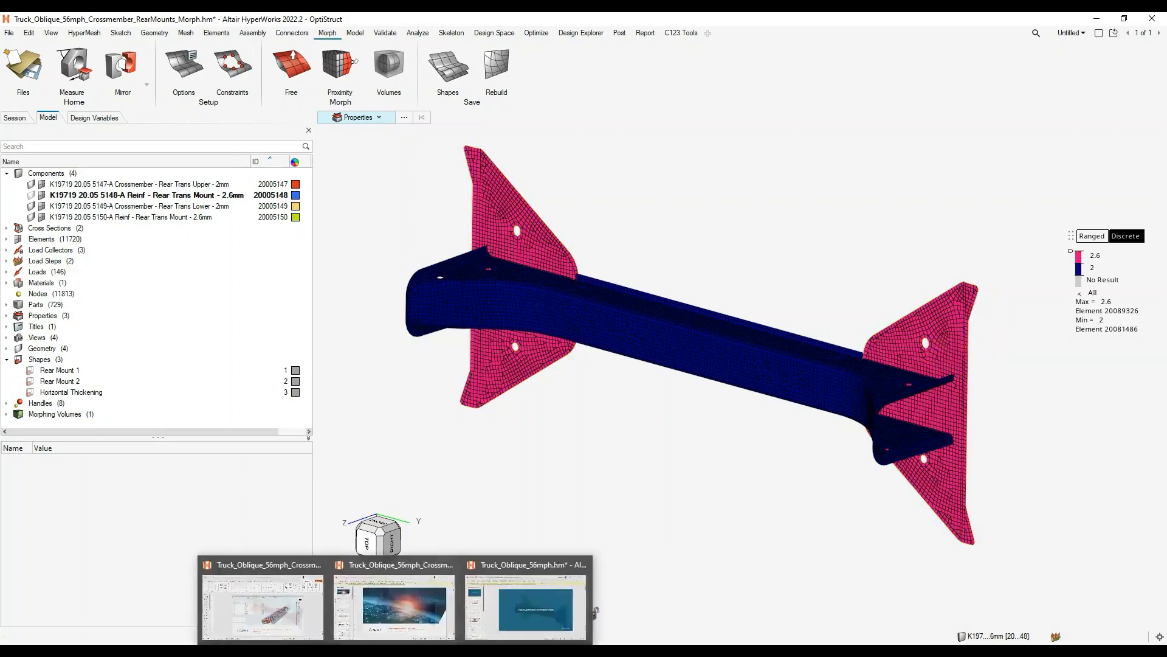
# - Switch to the session holding the baseline results and animate the VerticalDeflection displacement contour beside the model
pyautogui.click(265, 587)
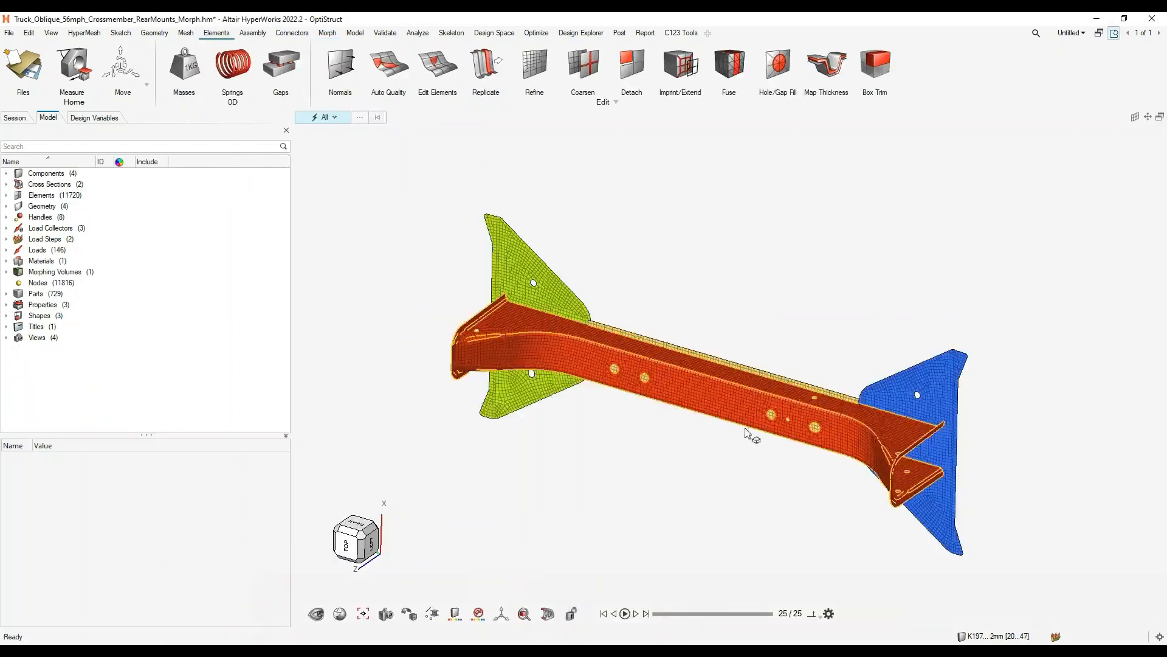
pyautogui.moveTo(1153, 124); pyautogui.dragTo(988, 282)
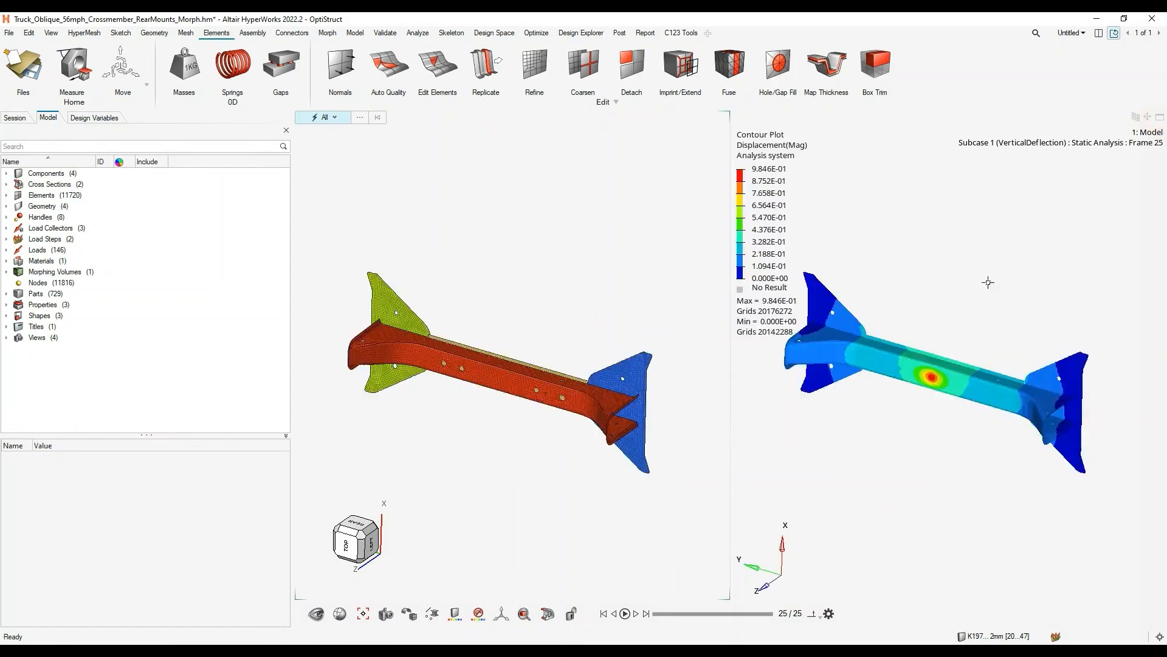
pyautogui.click(633, 620)
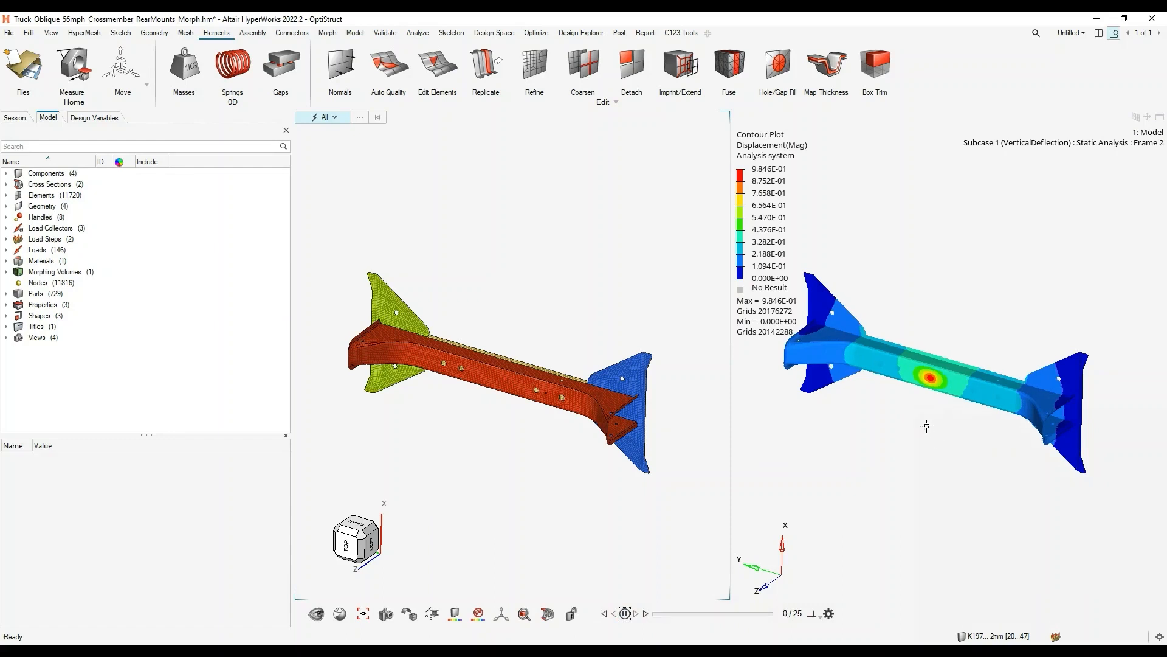
pyautogui.click(316, 162)
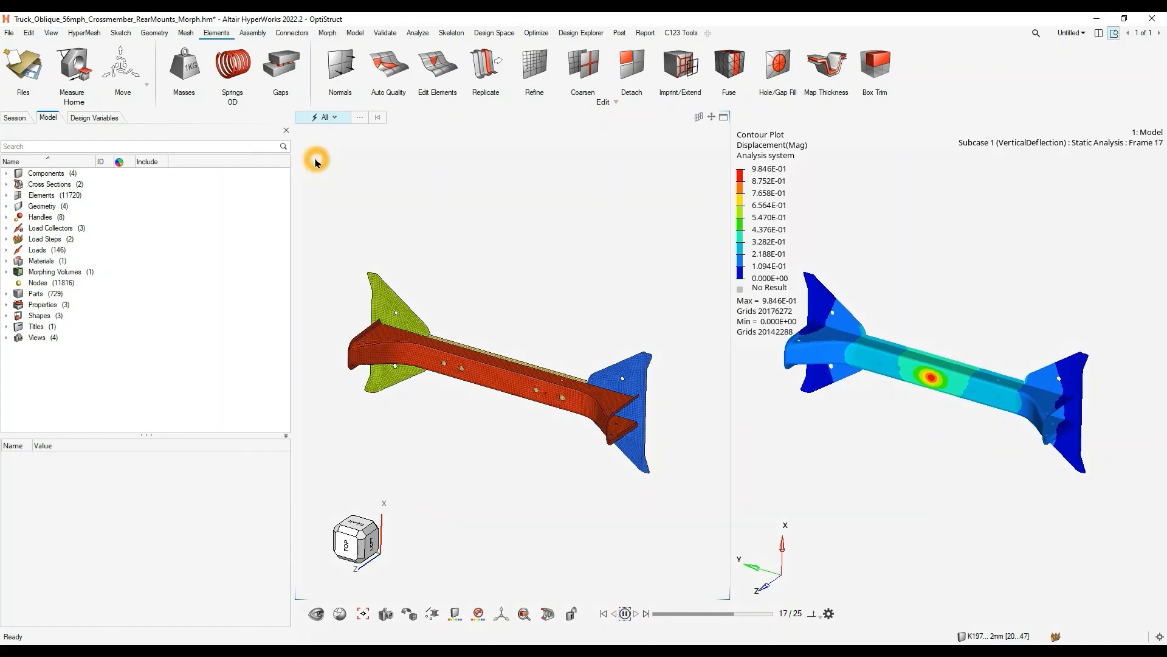
pyautogui.click(926, 261)
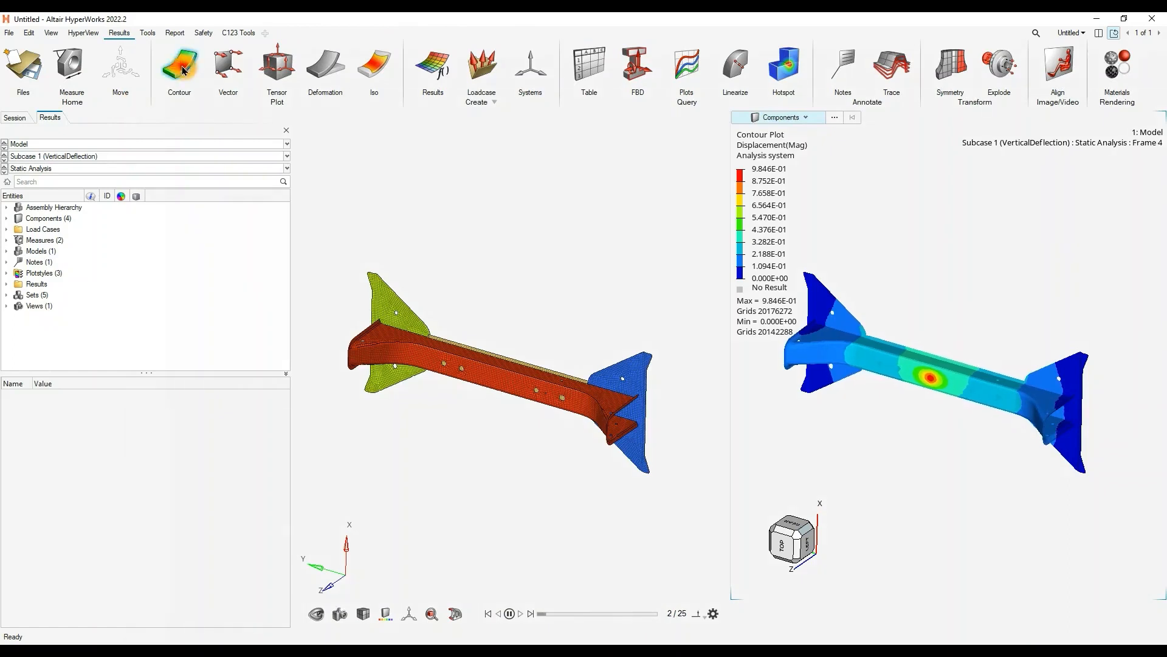
# - Contour the VerticalDeflection results by Element Stresses (2D & 3D), vonMises, for the maximum layer
pyautogui.click(181, 67)
pyautogui.click(376, 533)
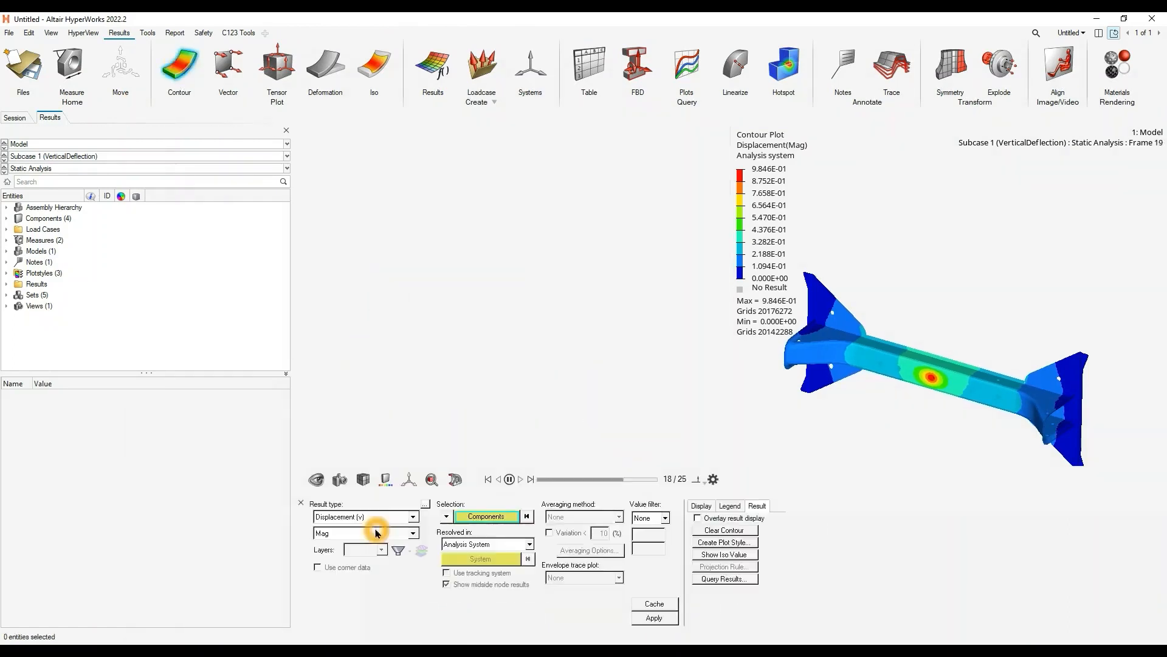
pyautogui.click(397, 514)
pyautogui.click(378, 538)
pyautogui.click(644, 619)
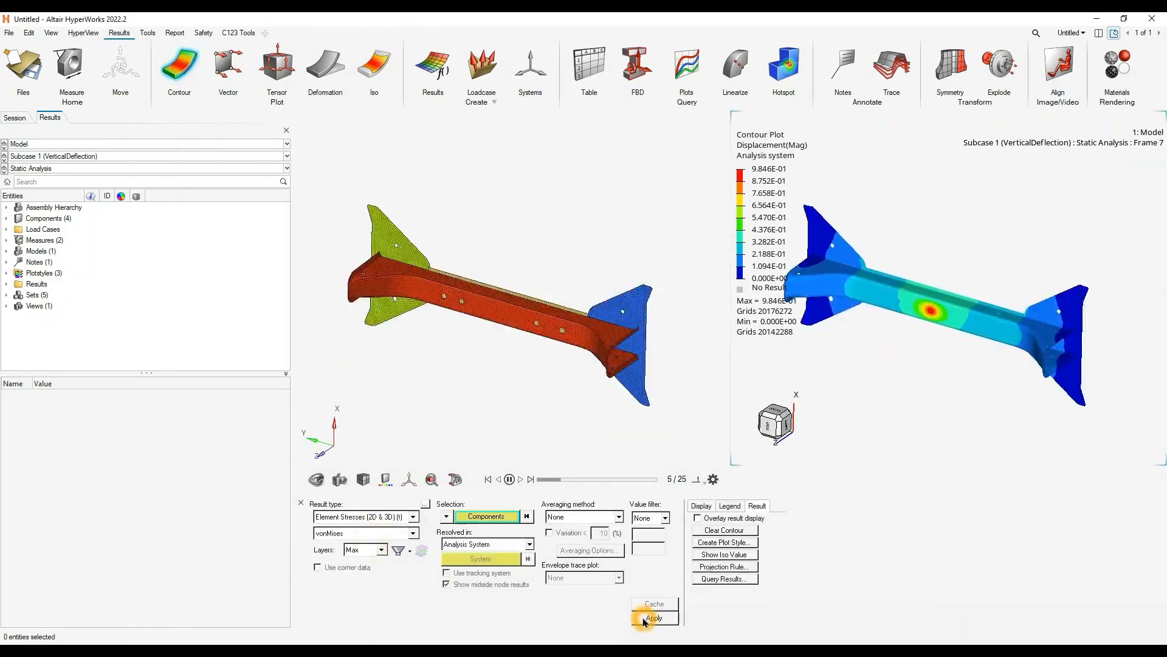
# - Apply the Simple averaging method to the von Mises stress contour
pyautogui.click(581, 521)
pyautogui.click(574, 527)
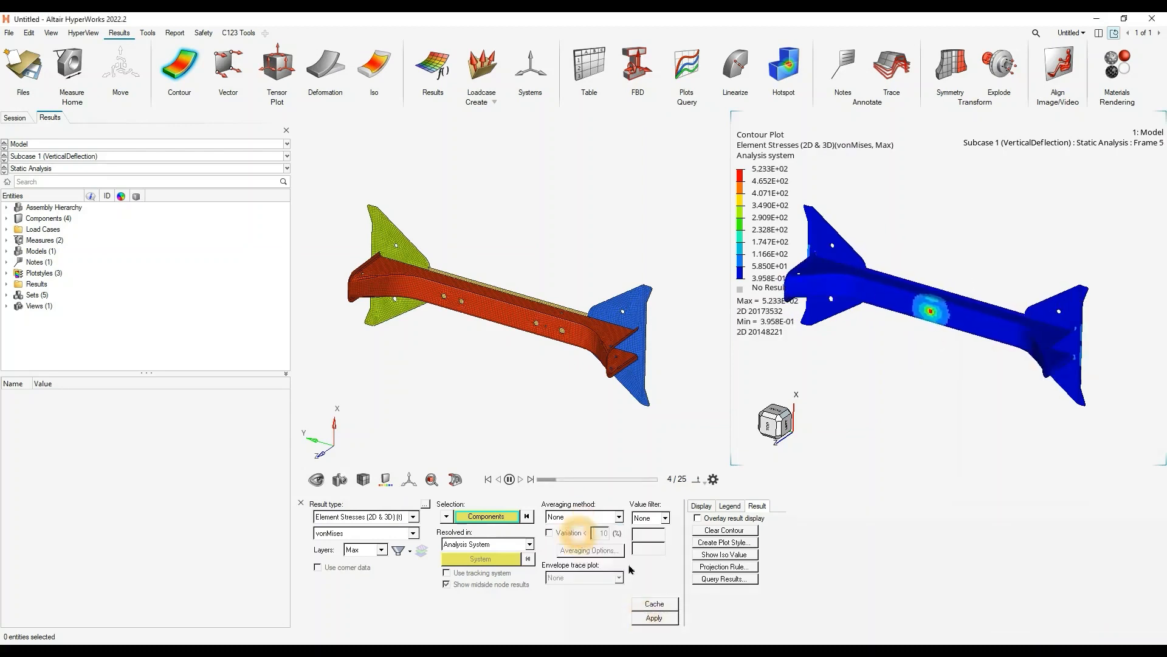
pyautogui.click(593, 517)
pyautogui.click(568, 537)
pyautogui.click(652, 618)
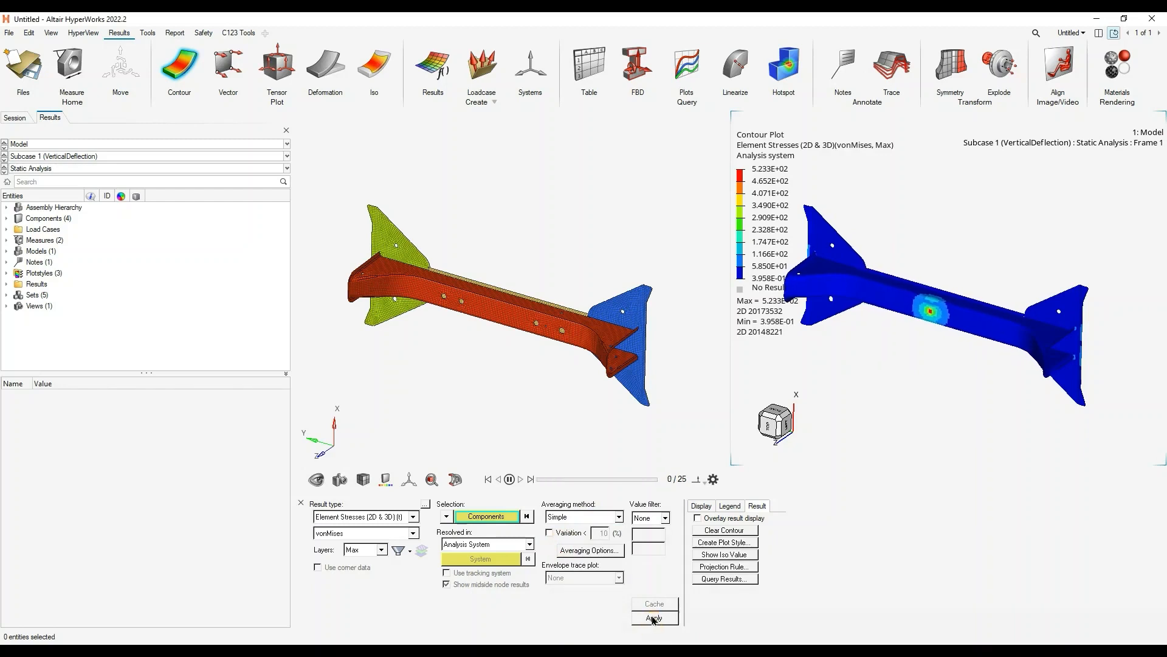
# - Switch the stress contour to Subcase 2 (HorizontalDeflection)
pyautogui.click(53, 157)
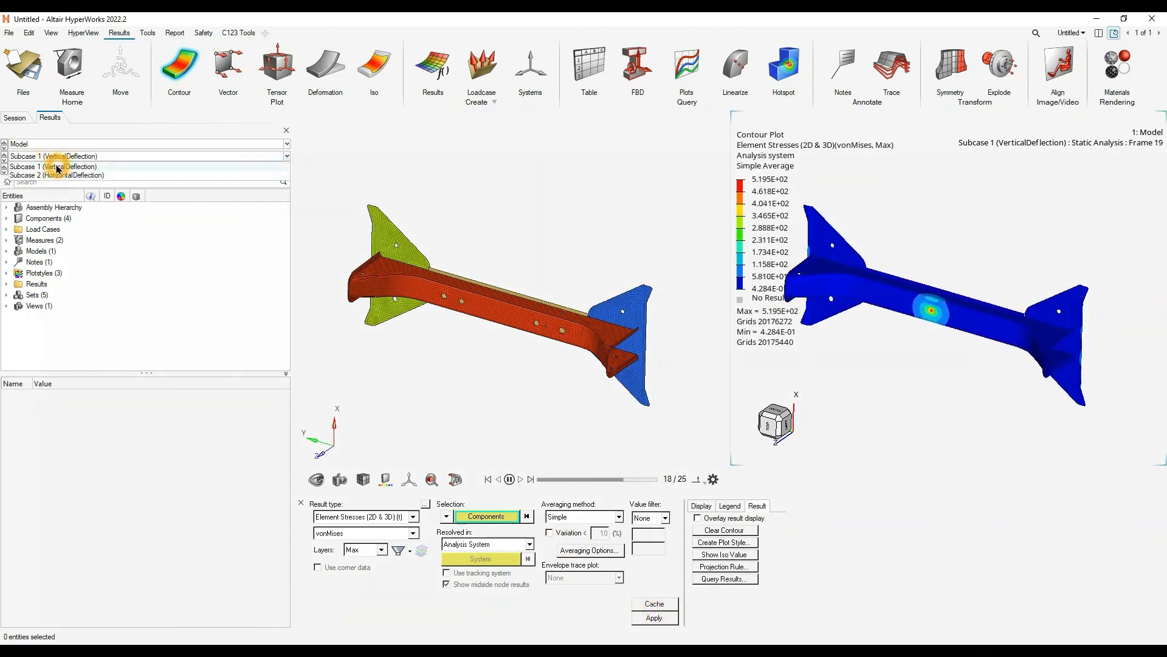
pyautogui.click(60, 171)
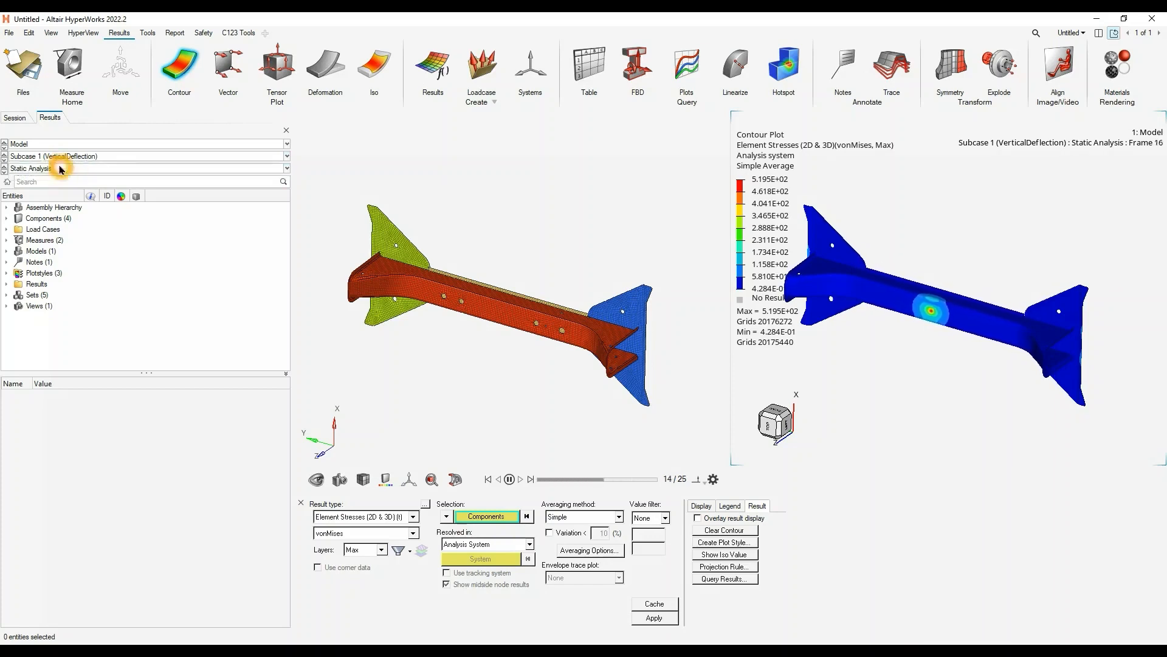
pyautogui.click(59, 156)
pyautogui.click(61, 175)
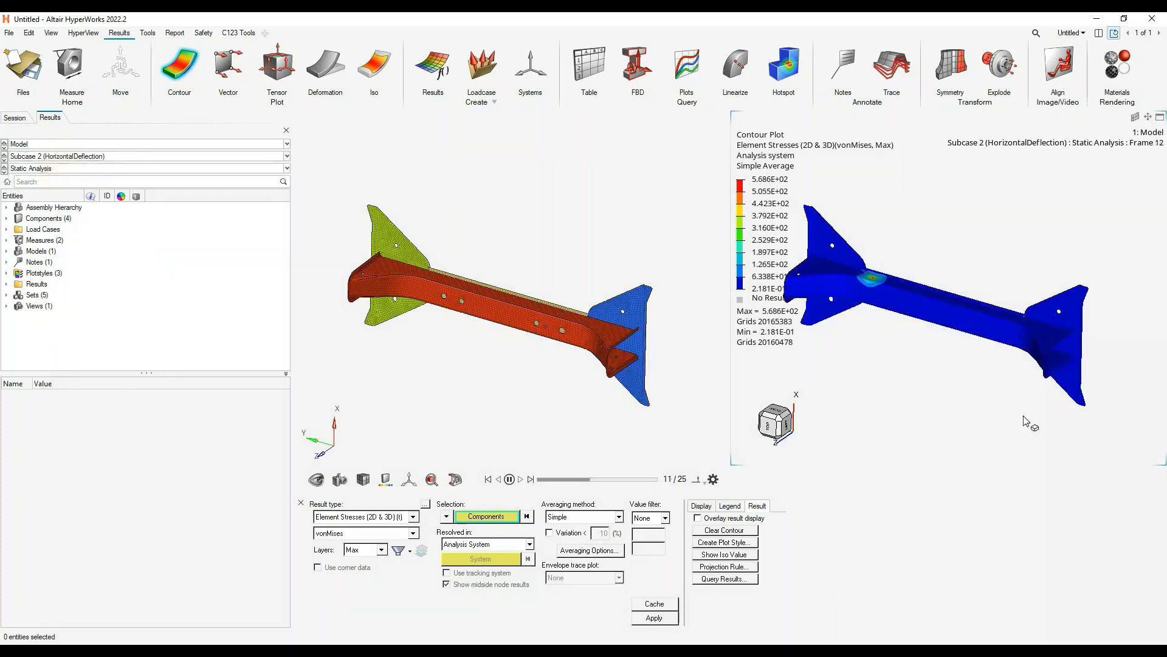
# - Try a uniform deformation scale factor of 100, set it back to 10, and pause the results animation
pyautogui.click(332, 80)
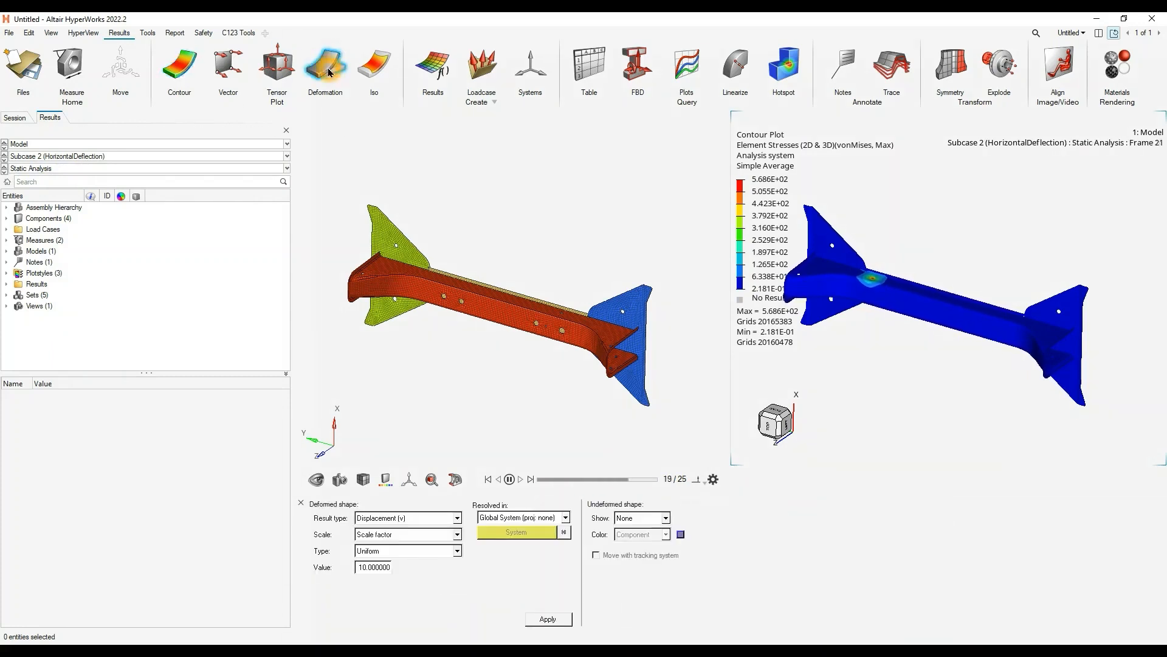
pyautogui.click(361, 568)
pyautogui.click(419, 566)
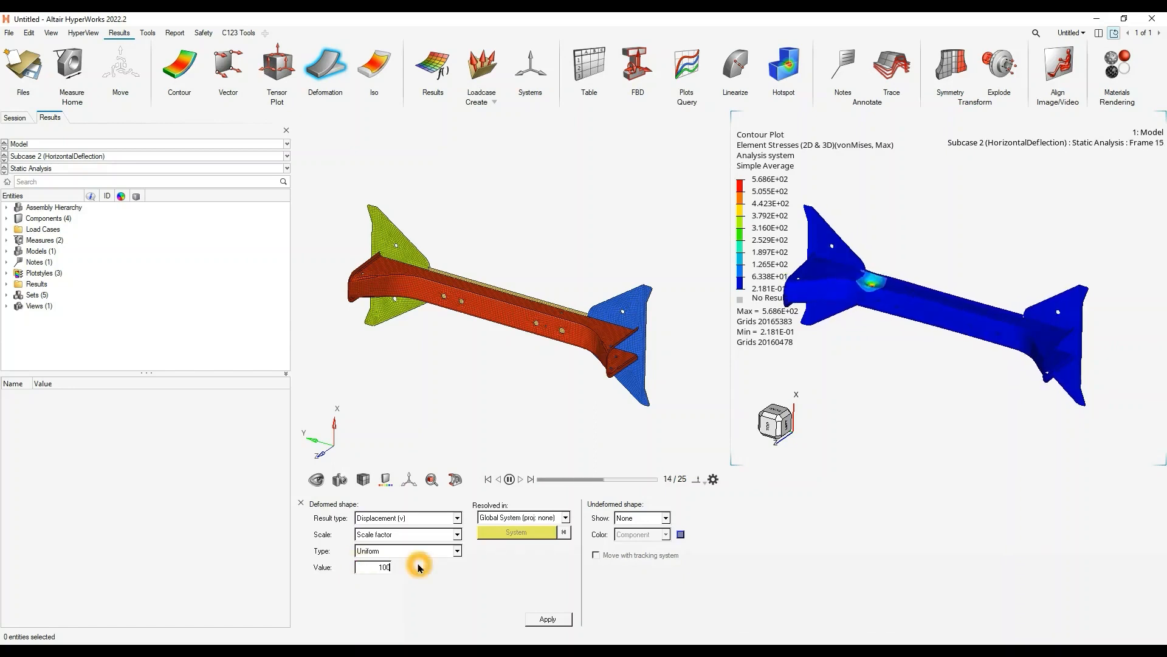
pyautogui.click(384, 571)
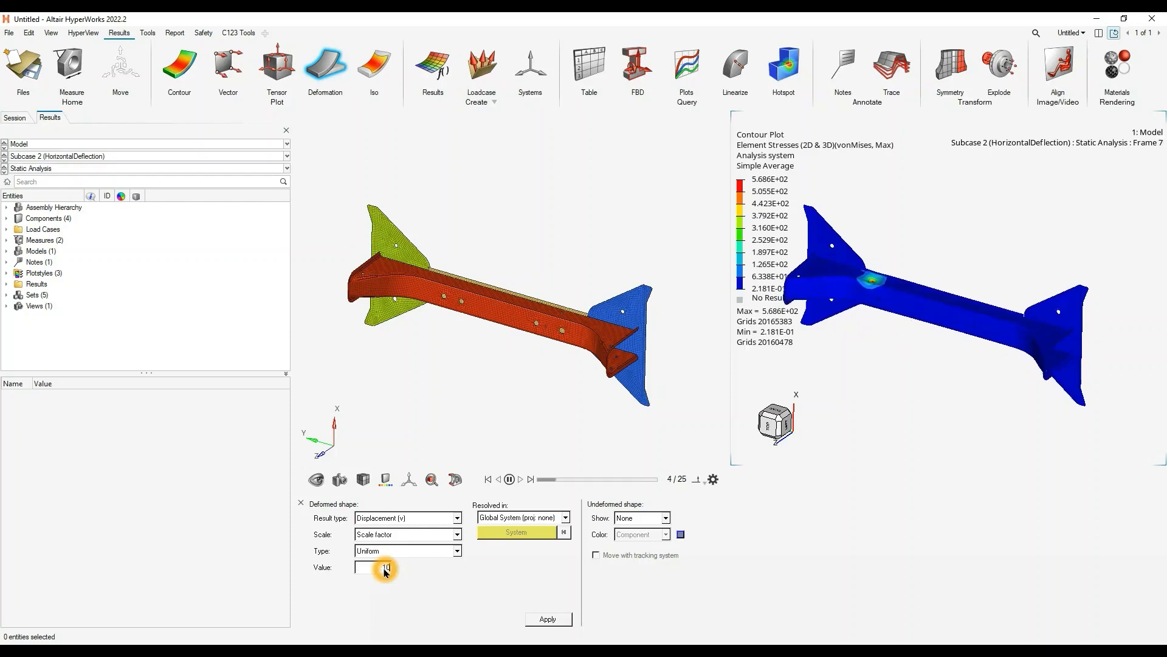
pyautogui.press('BackSpace')
pyautogui.click(509, 480)
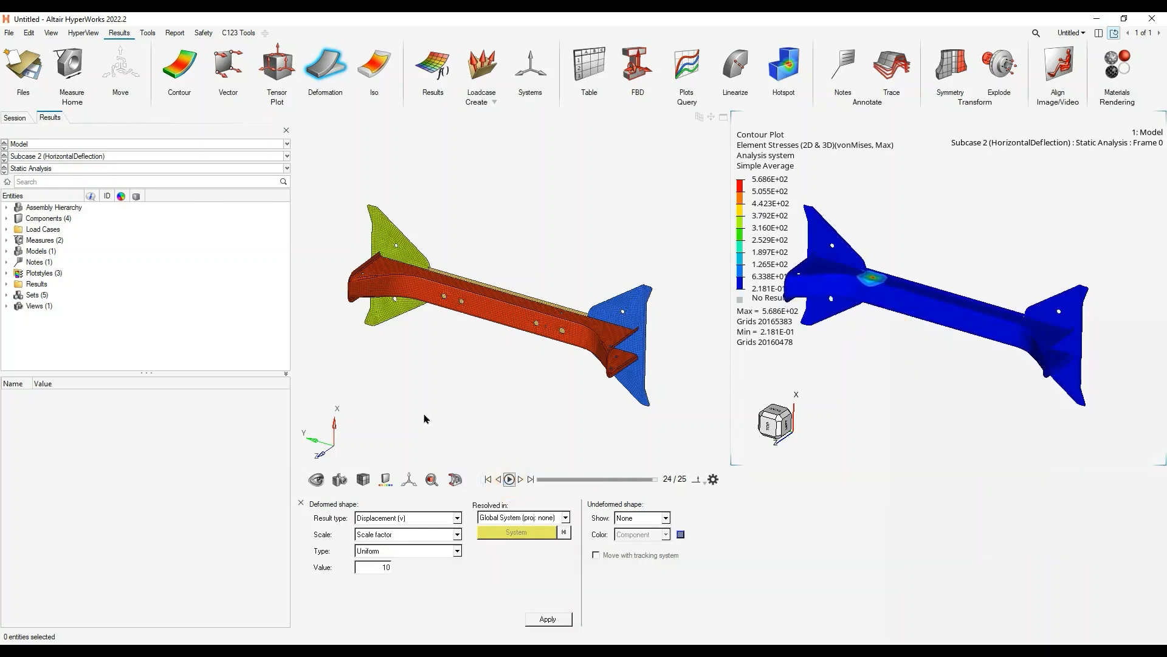
# - Return to the Truck_Oblique_56mph_Crossmember_RearMounts_Morph.hm session and open the Design Explorer browser
pyautogui.moveTo(385, 649)
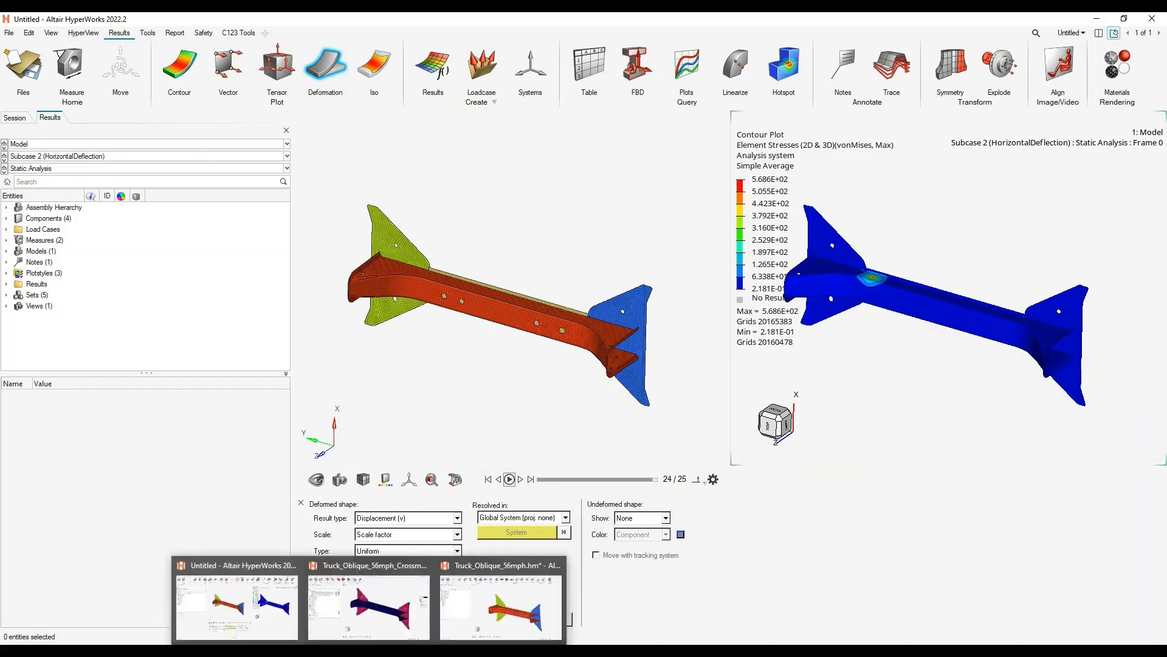
pyautogui.click(390, 616)
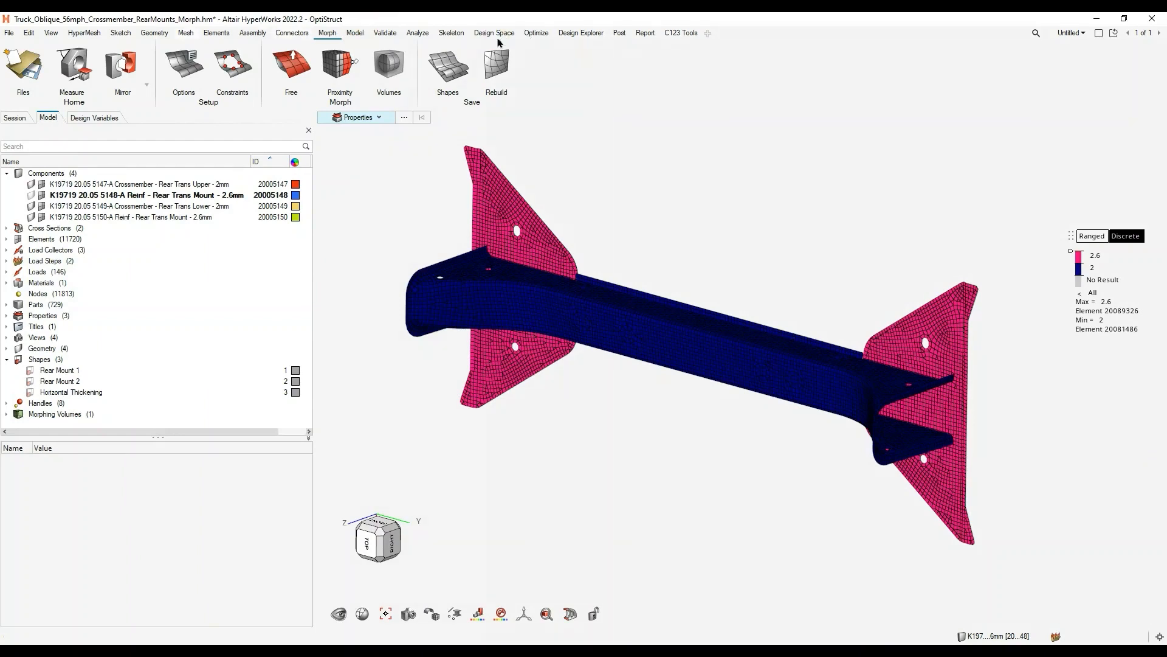
pyautogui.click(582, 34)
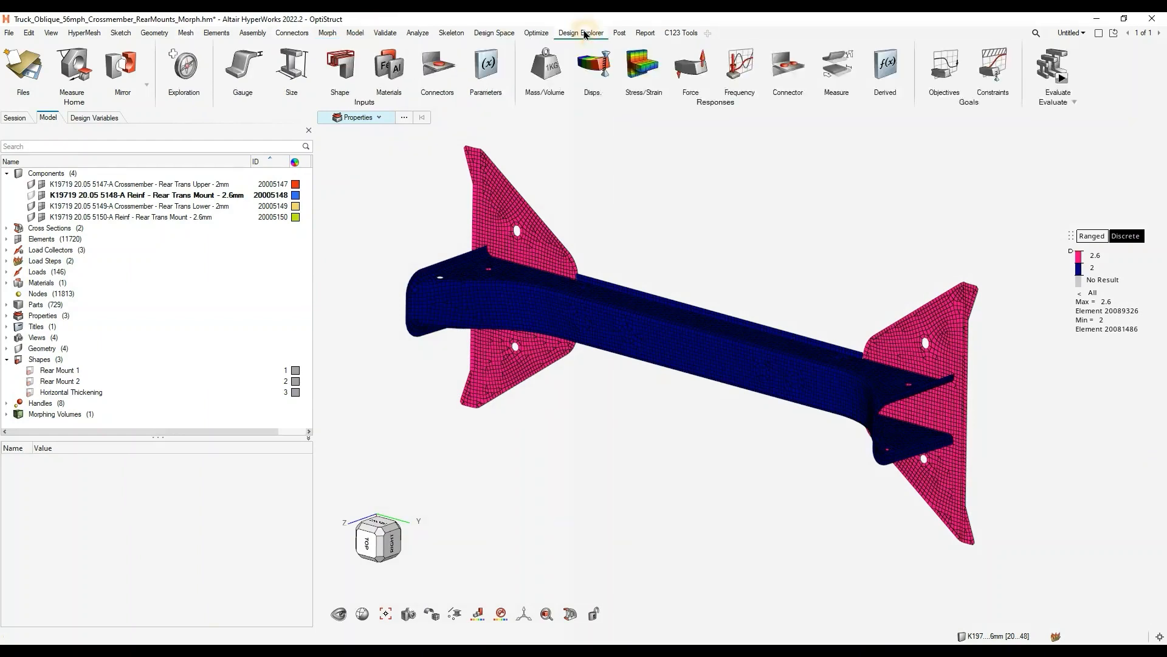
pyautogui.click(186, 68)
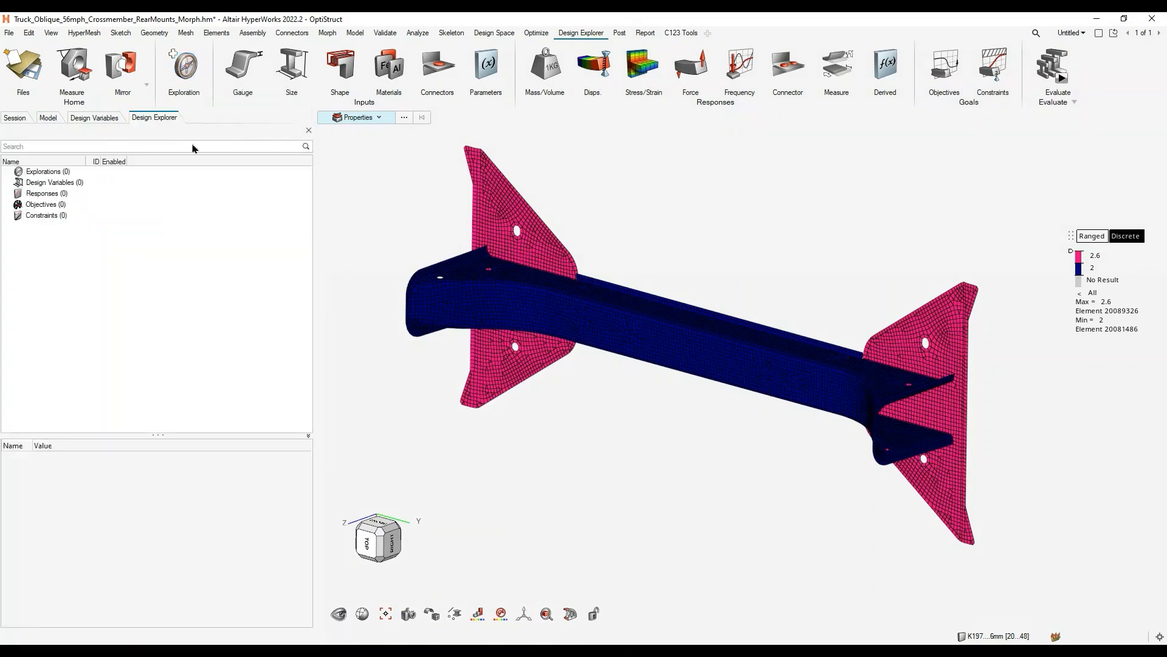
pyautogui.click(127, 237)
# - Add a DOE exploration in the Explorations dialog, widening the dialog to show all its columns
pyautogui.click(173, 55)
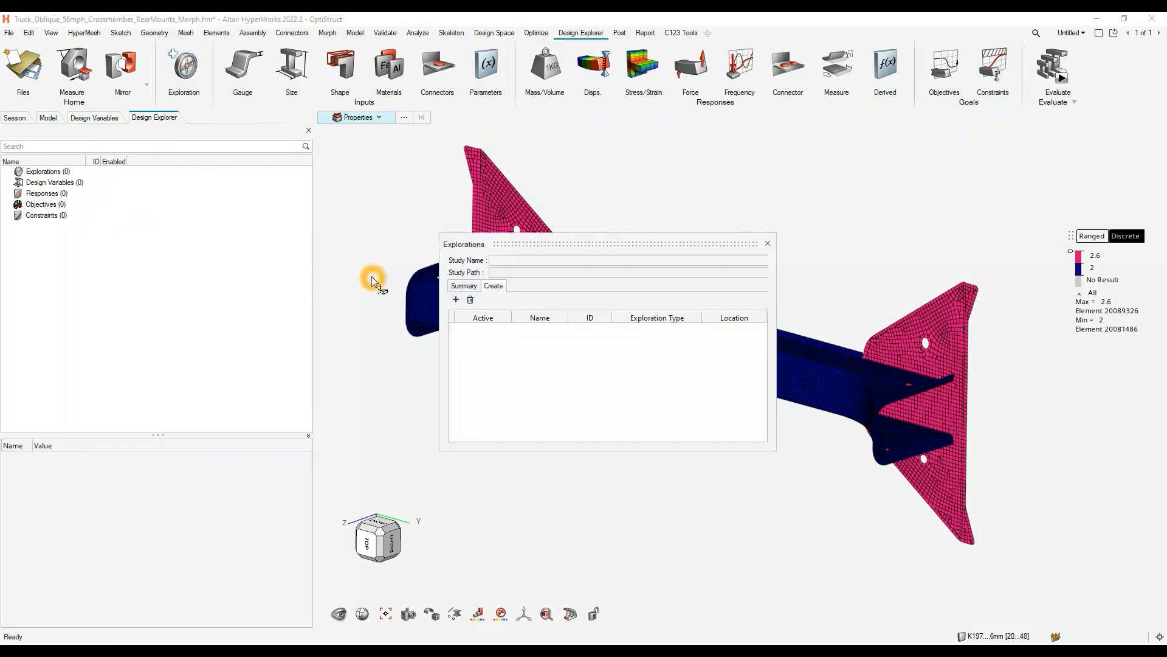
pyautogui.moveTo(578, 242); pyautogui.dragTo(519, 212)
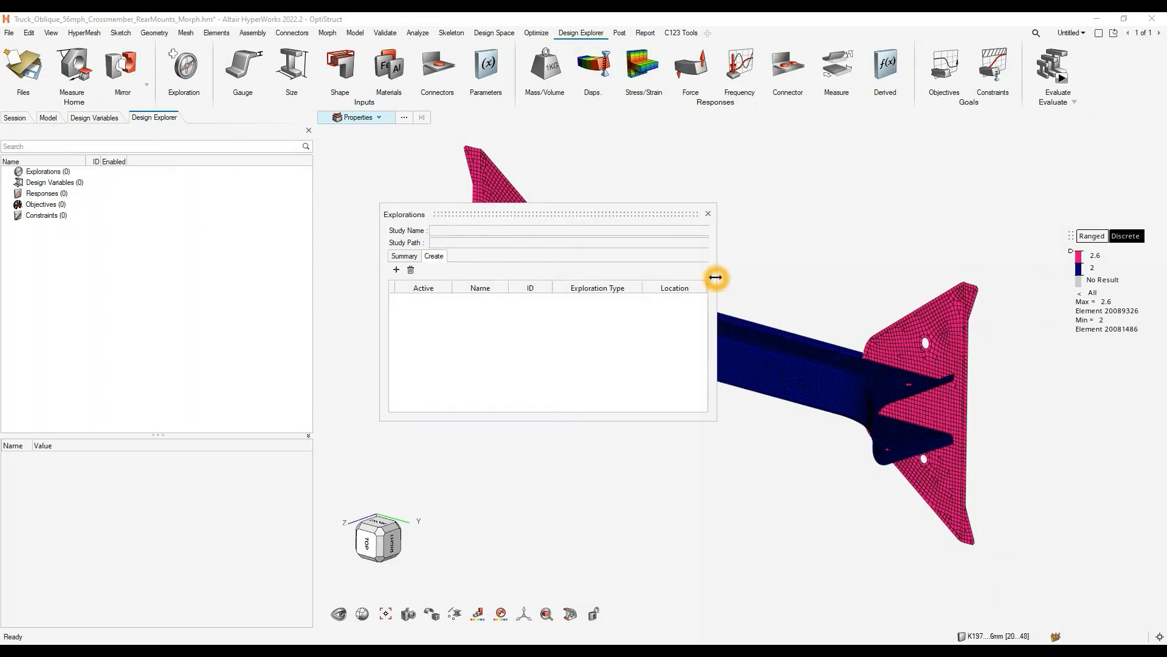
pyautogui.moveTo(716, 278); pyautogui.dragTo(850, 278)
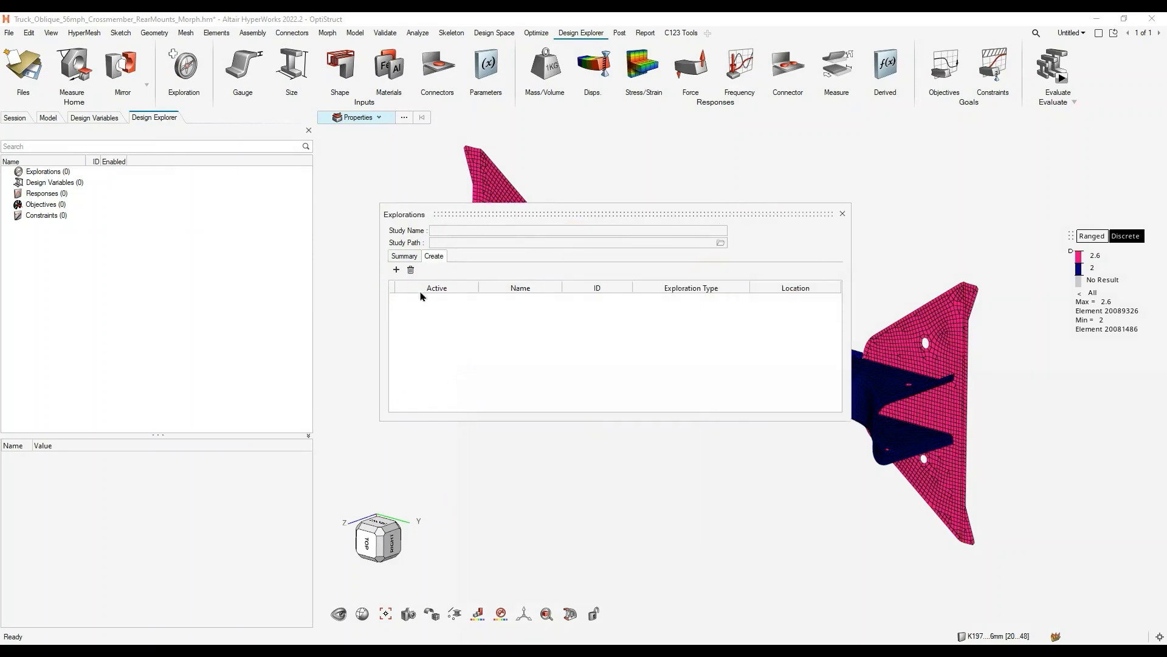
pyautogui.click(396, 271)
pyautogui.click(396, 270)
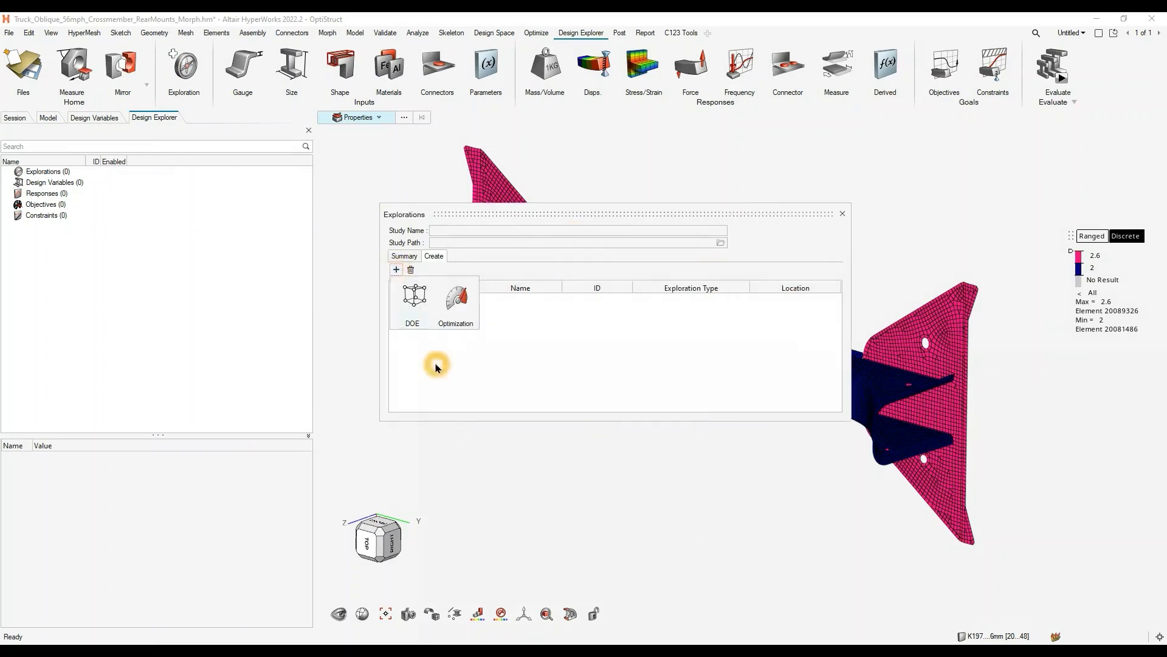
pyautogui.click(416, 301)
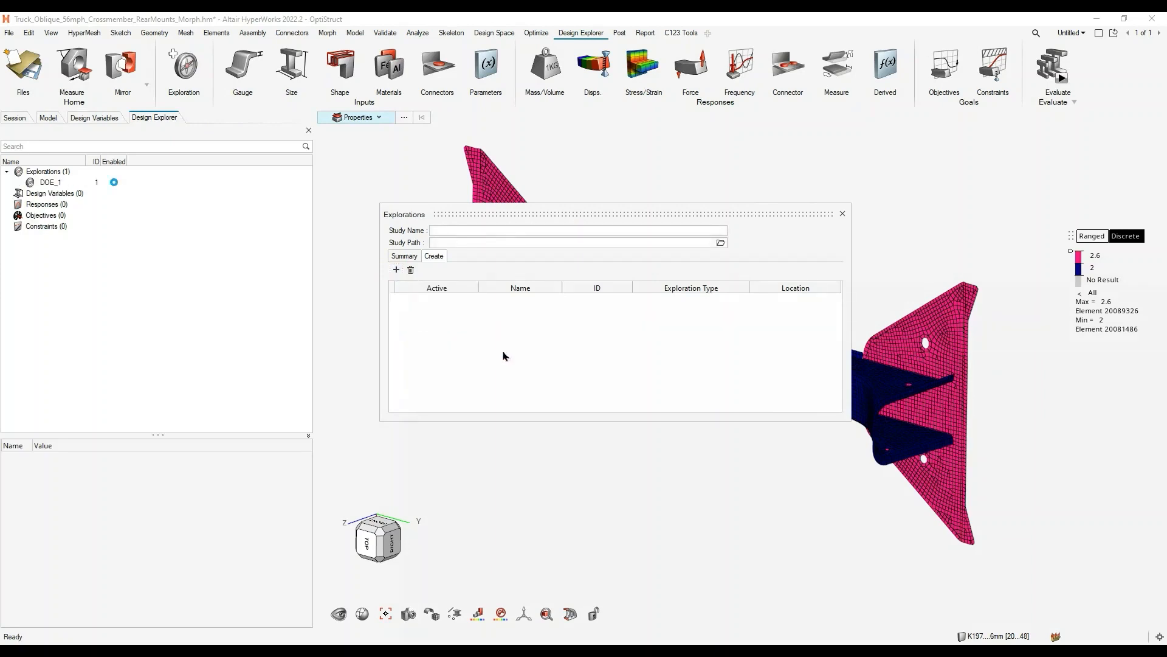
# - Set the study path to the D:/EVENTS/HW_Rollout/DesignExploration folder, copying its path from File Explorer
pyautogui.click(720, 243)
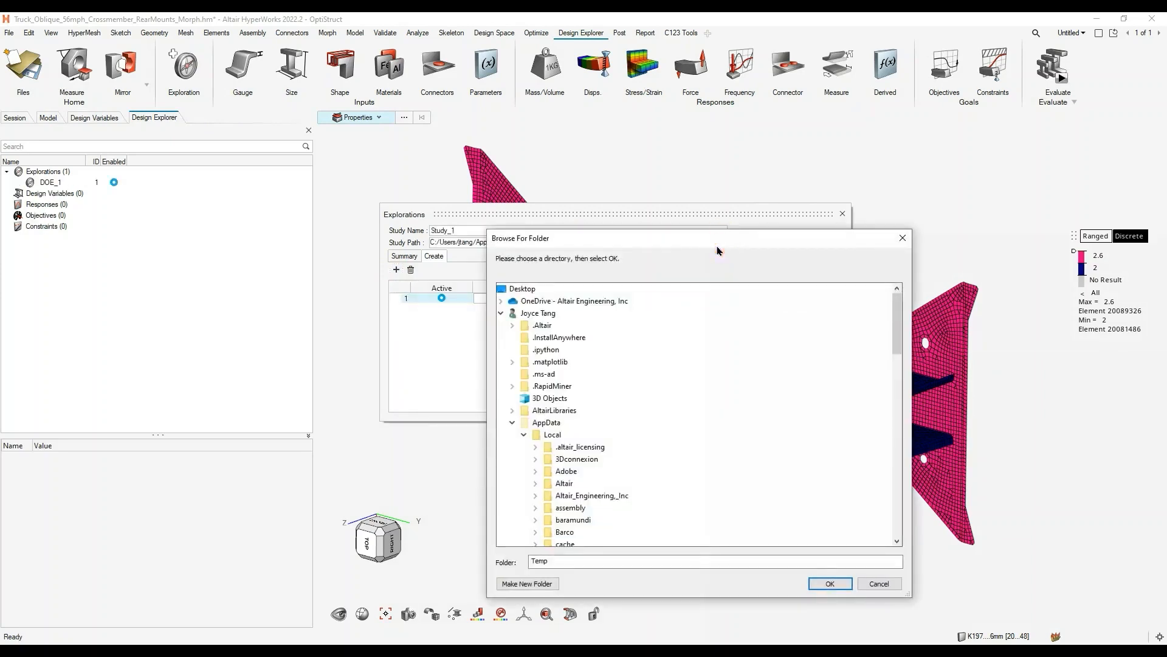
pyautogui.click(583, 559)
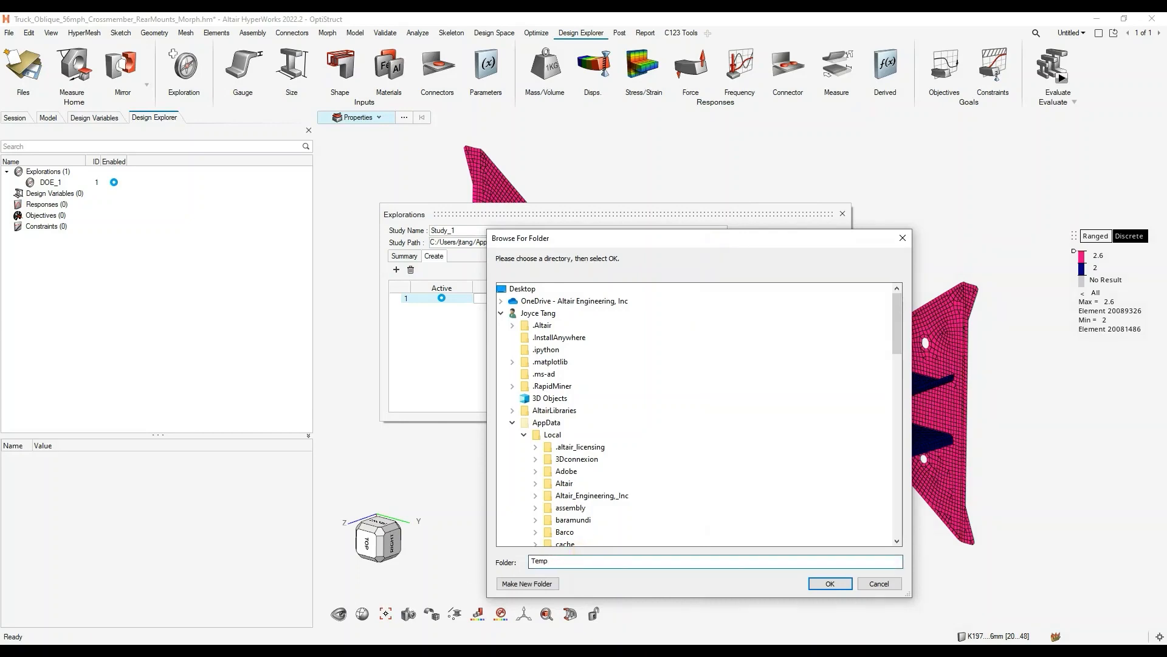
pyautogui.click(313, 615)
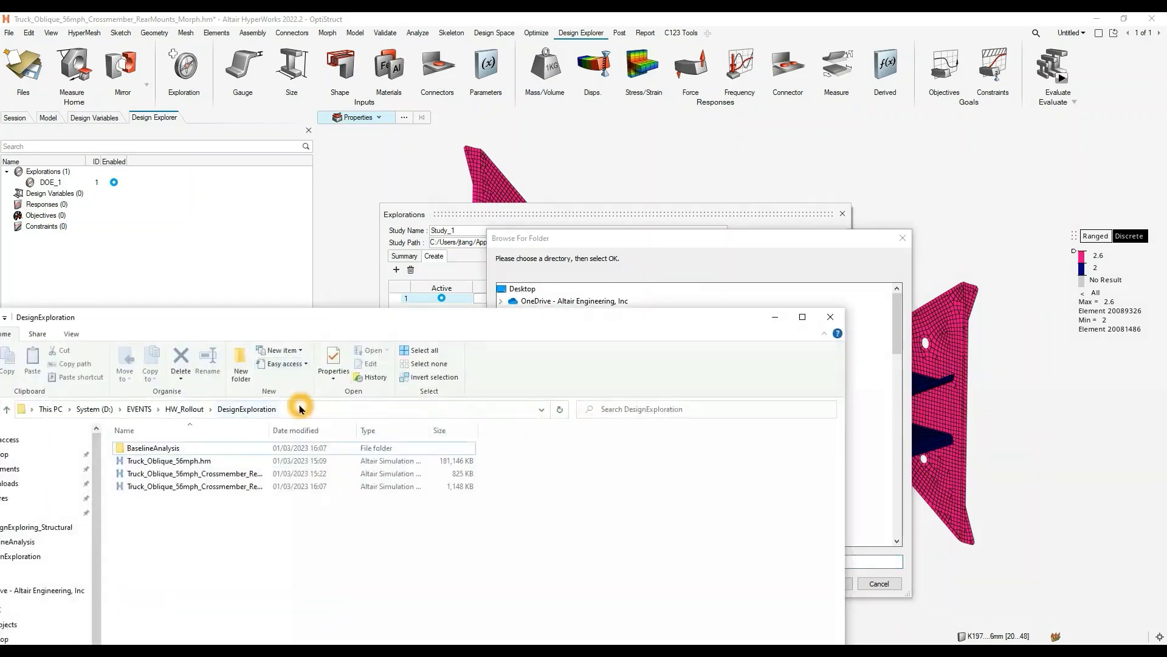
pyautogui.click(300, 409)
pyautogui.click(774, 317)
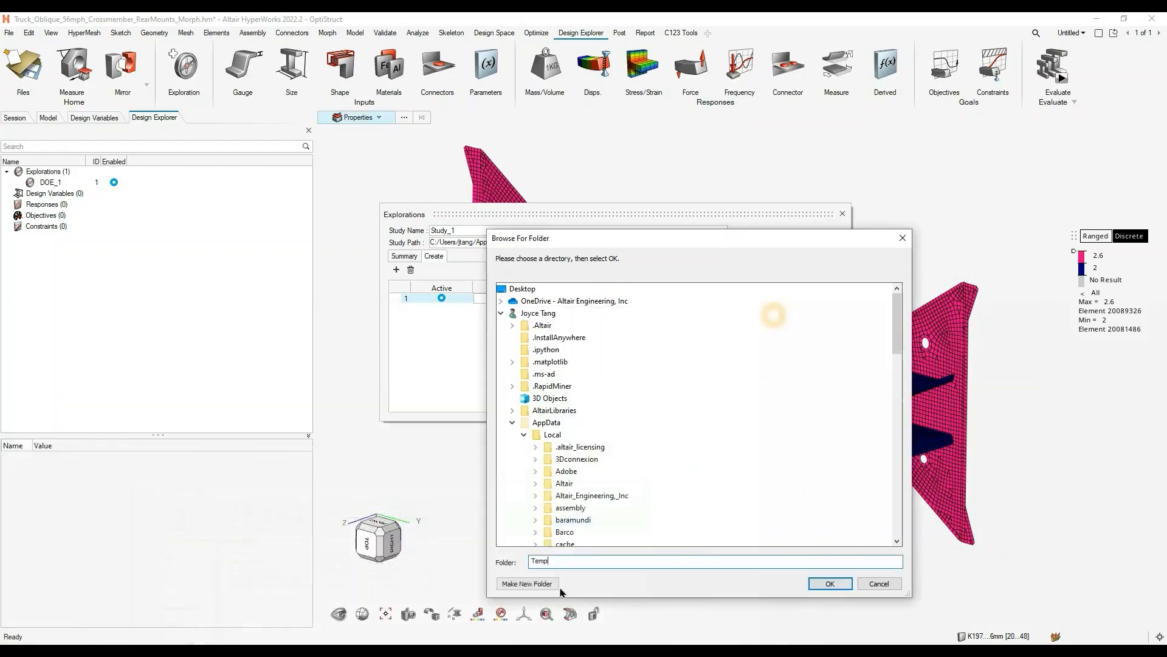
pyautogui.click(579, 562)
pyautogui.moveTo(580, 562); pyautogui.dragTo(489, 566)
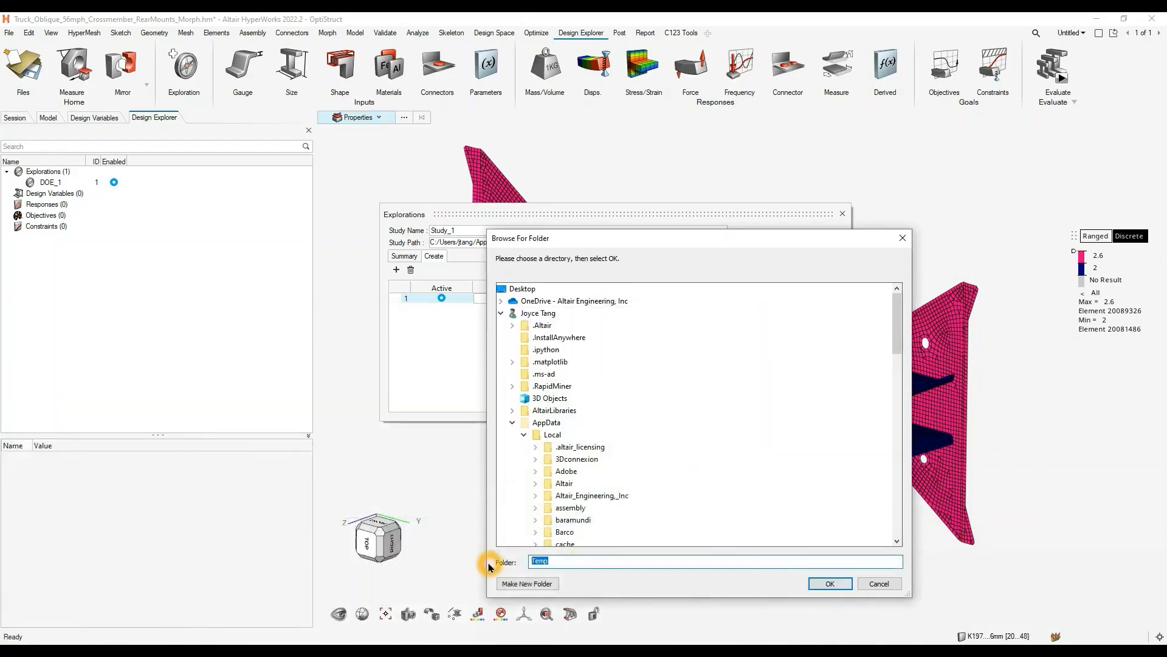
pyautogui.write('D:/EVENTS/HW_Rollout/DesignExploration')
pyautogui.press('Return')
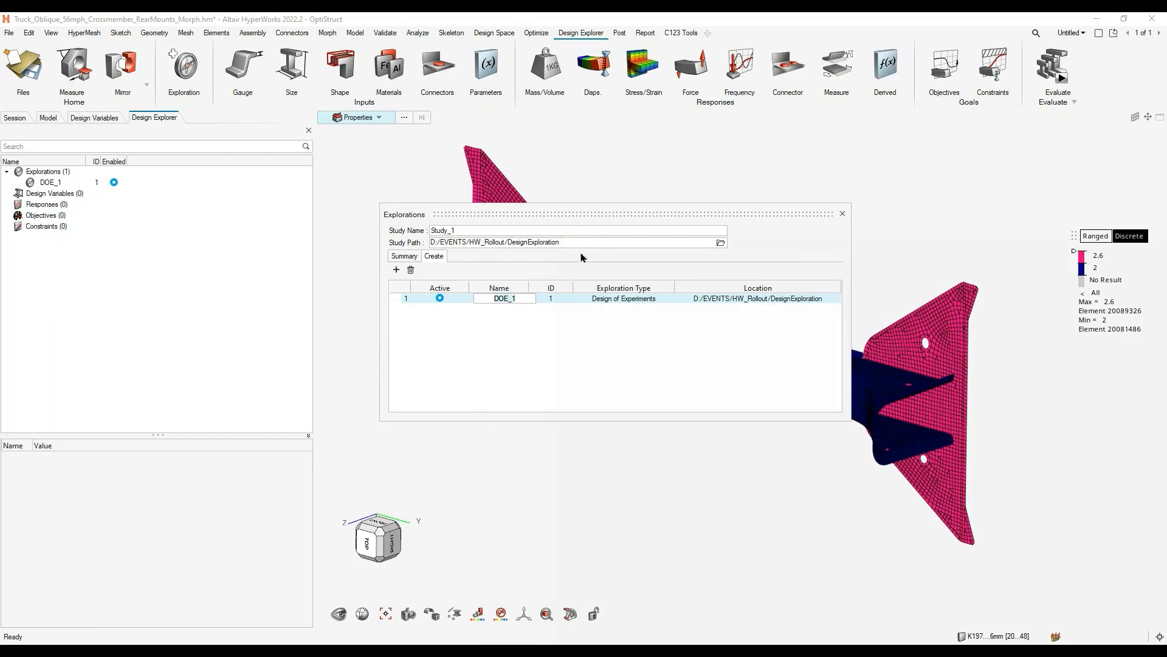
# - Create a new folder named DOE inside DesignExploration and choose it as the study path
pyautogui.click(721, 242)
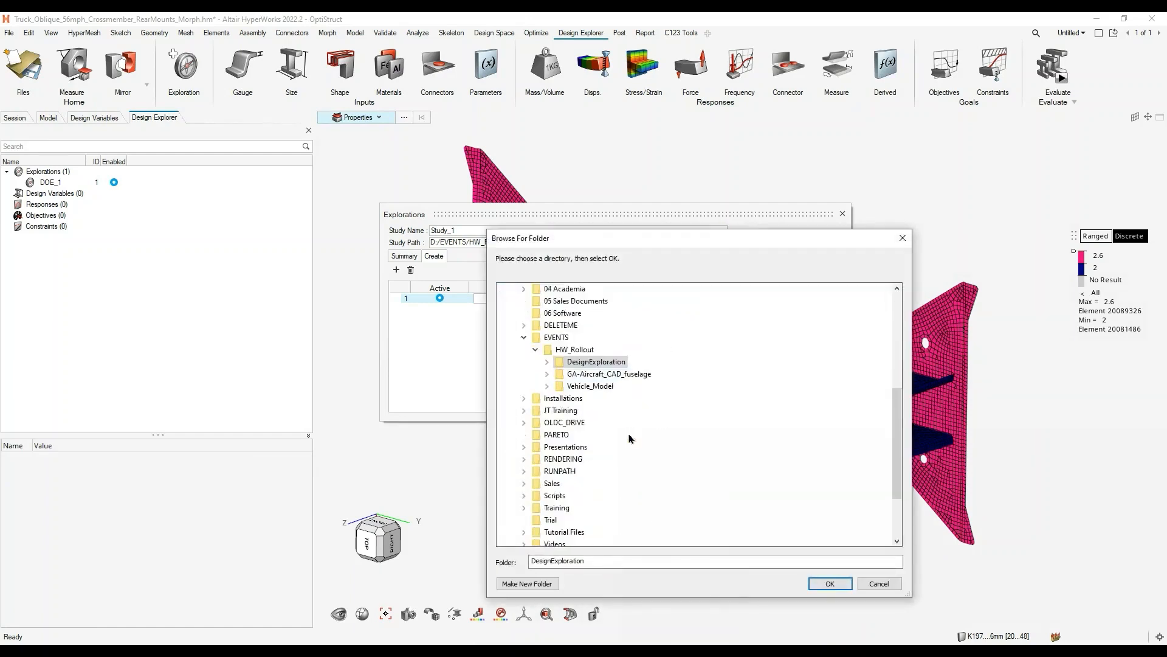
pyautogui.click(578, 362)
pyautogui.click(546, 362)
pyautogui.scroll(-4, 595, 485)
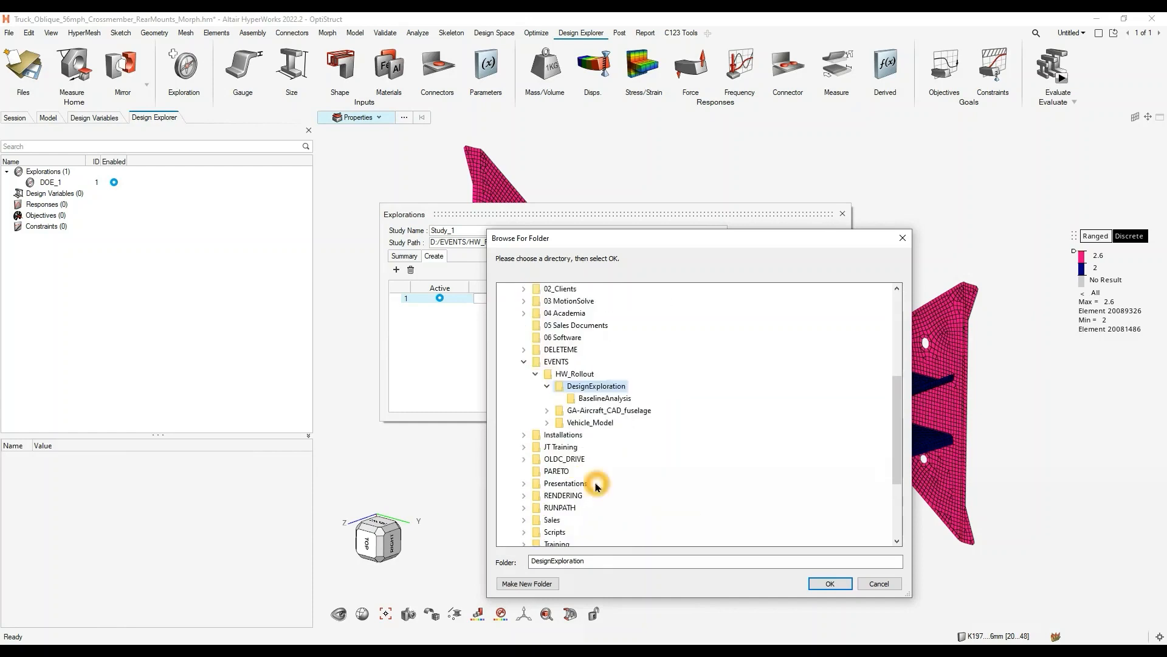
pyautogui.rightClick(604, 388)
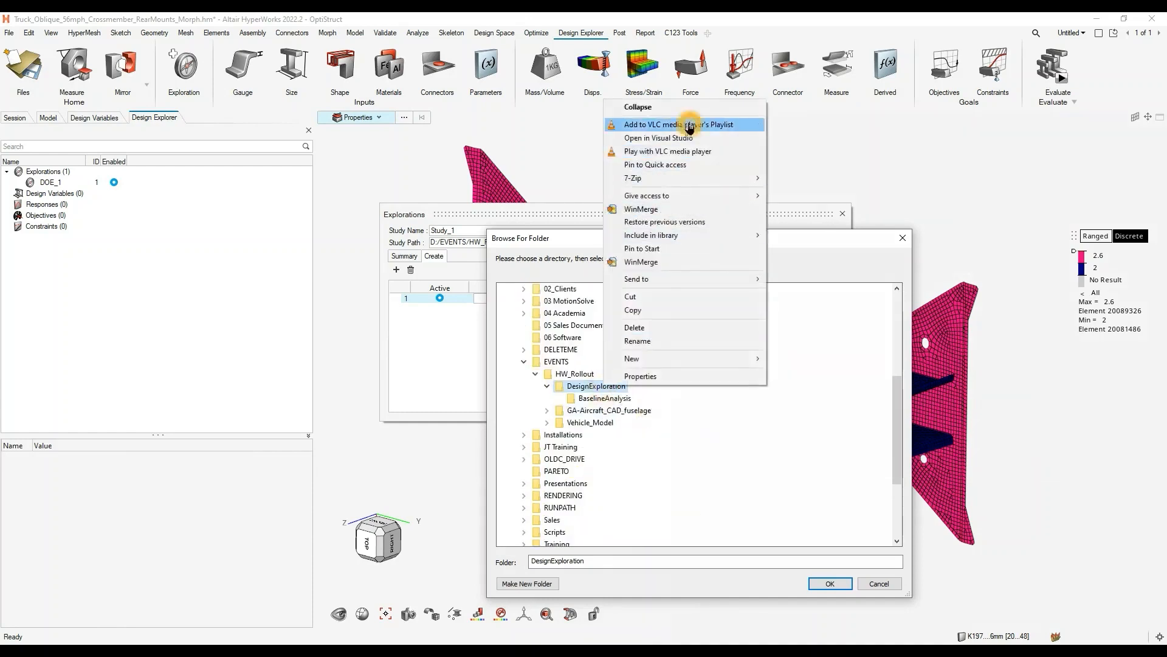
pyautogui.click(692, 358)
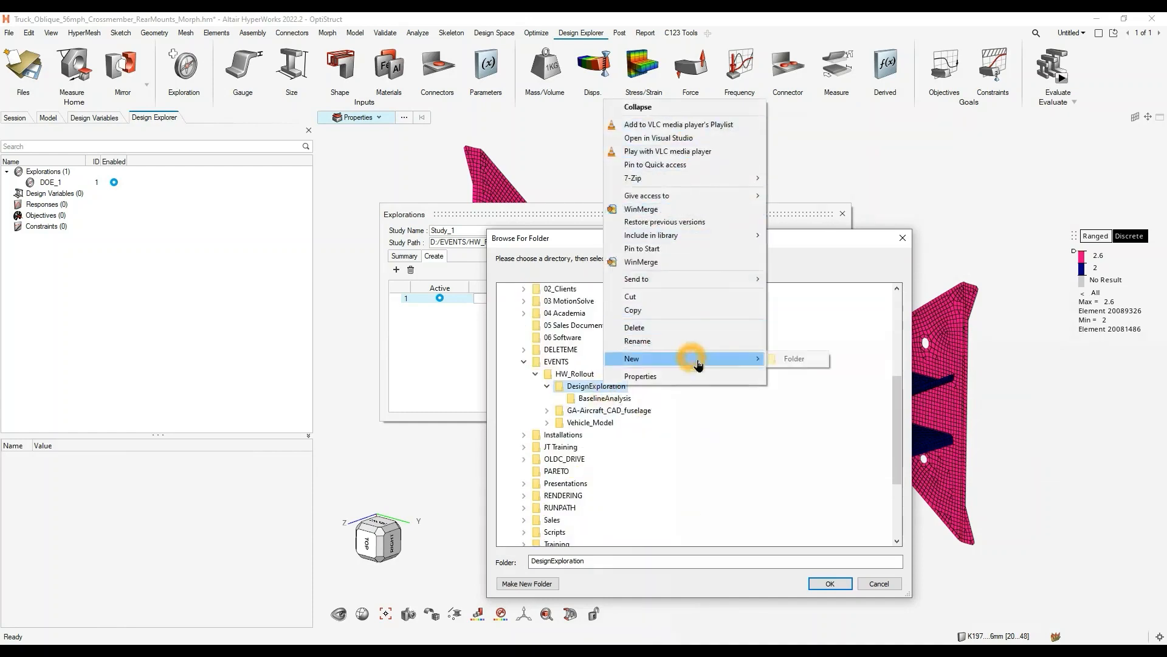
pyautogui.click(781, 358)
pyautogui.click(840, 416)
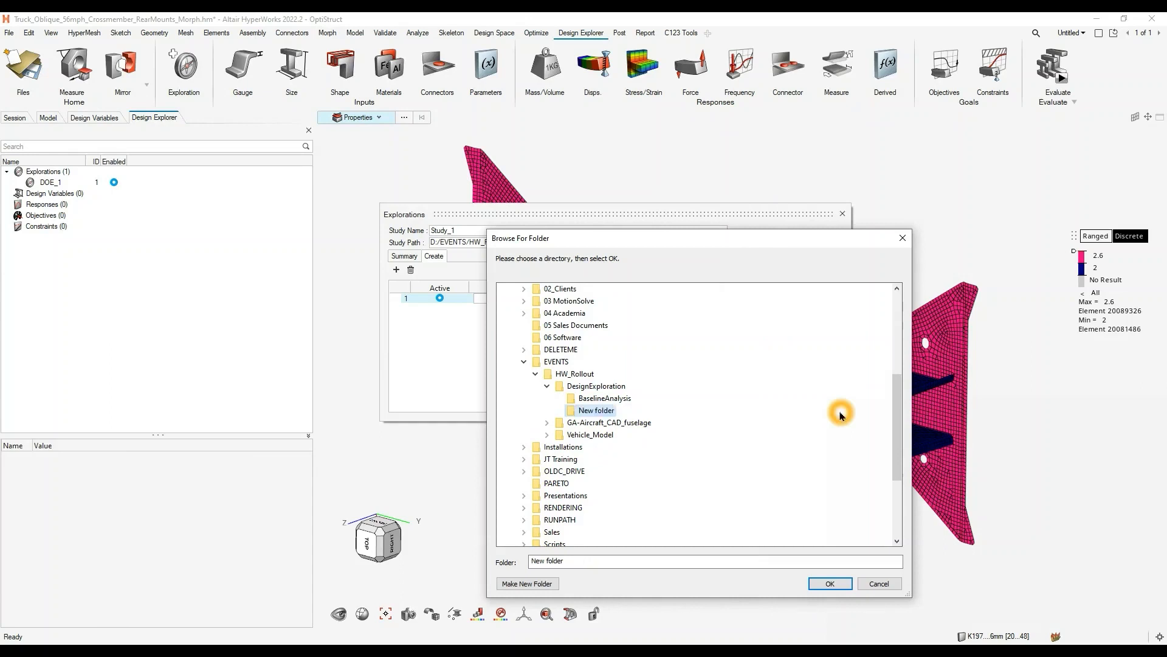
pyautogui.click(830, 583)
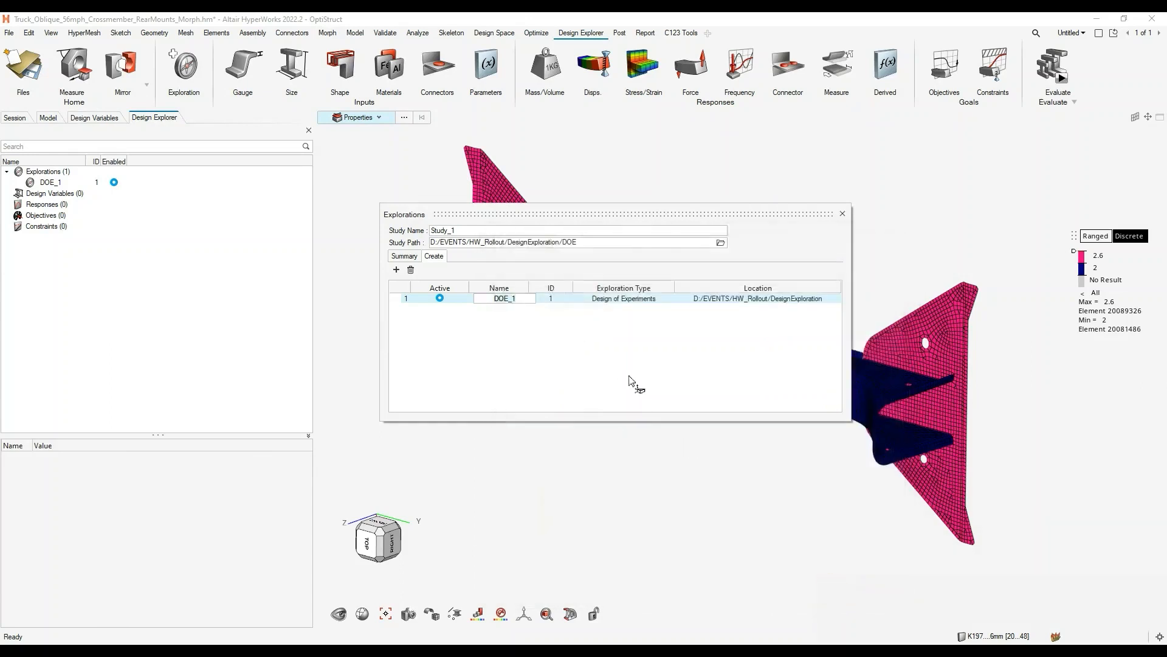
# - Name the study CrossMember_DOE, leave the DOE_1 exploration name as it is, and close the Explorations dialog
pyautogui.click(588, 345)
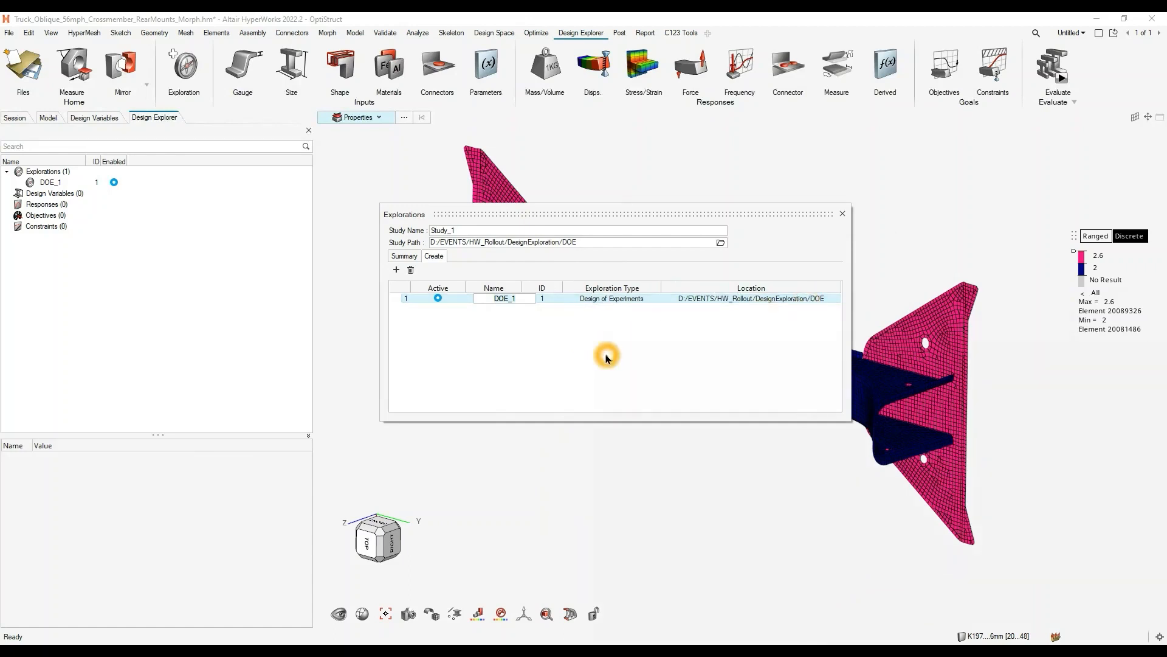
pyautogui.click(757, 291)
pyautogui.click(760, 294)
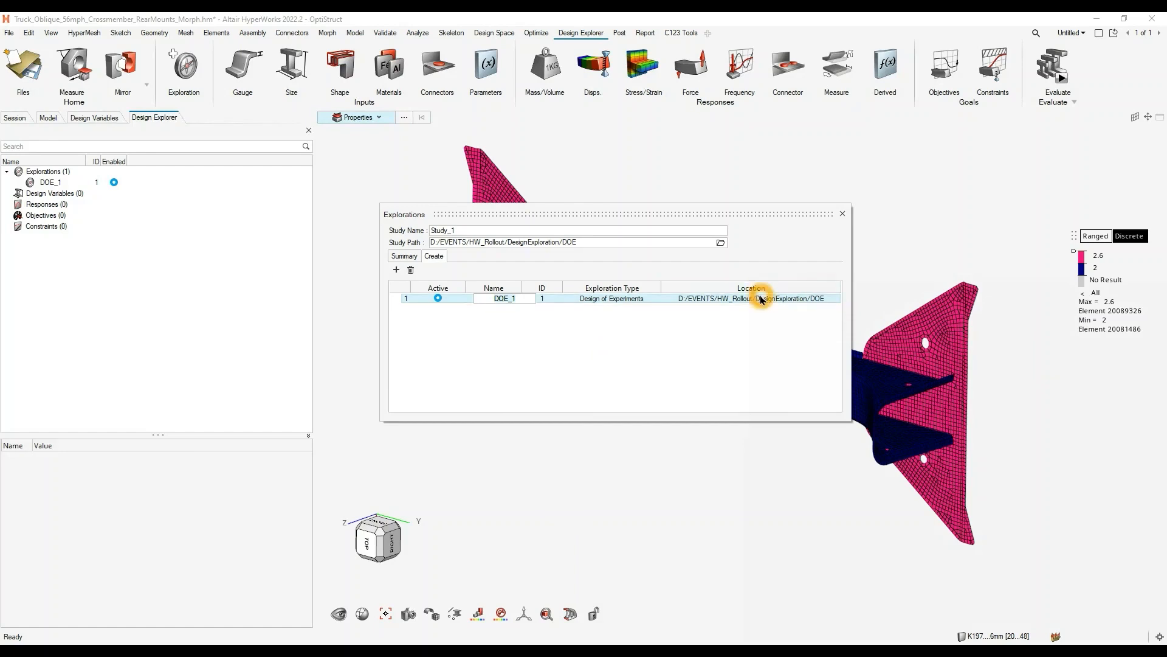
pyautogui.click(702, 327)
pyautogui.click(468, 340)
pyautogui.click(384, 243)
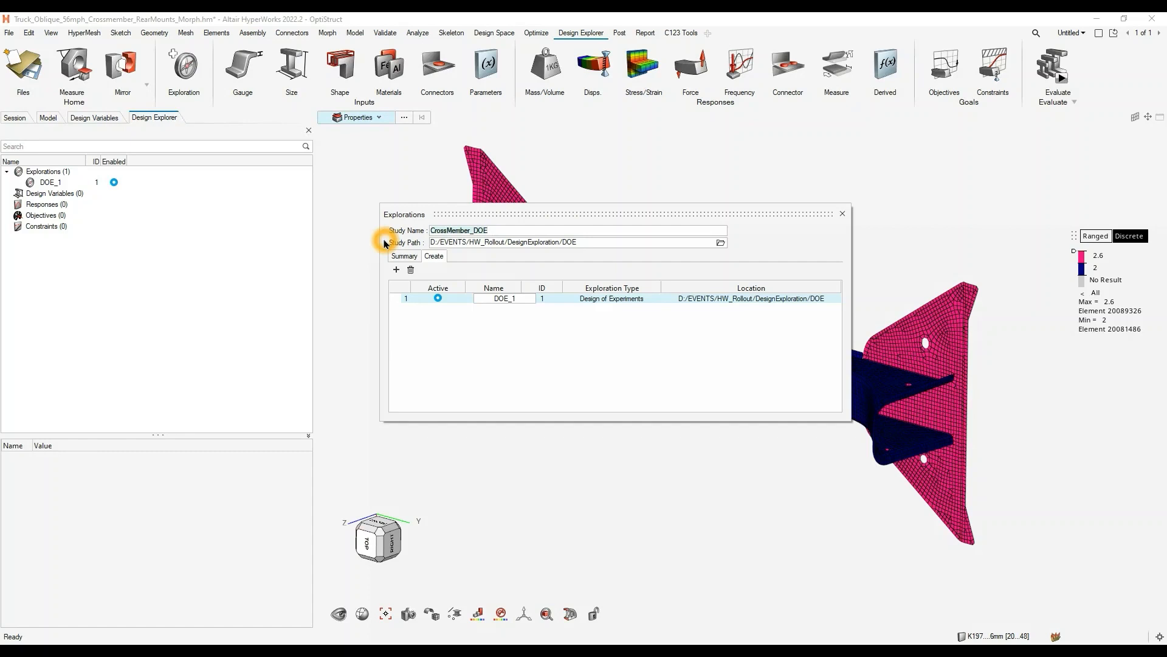
pyautogui.click(491, 302)
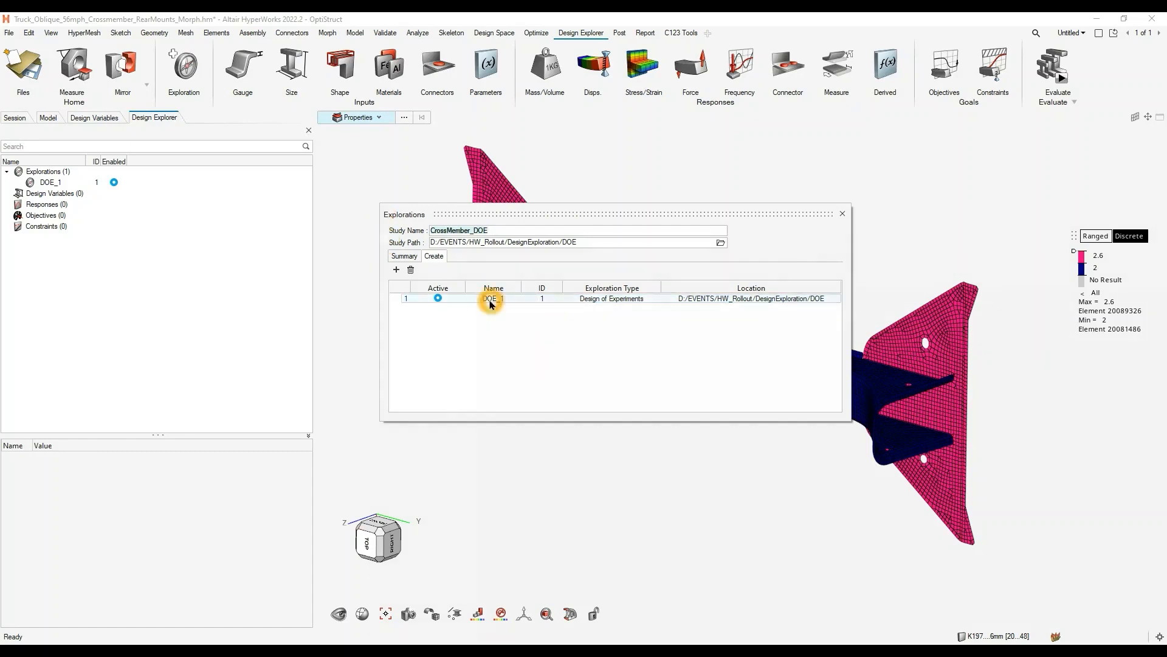
pyautogui.click(502, 231)
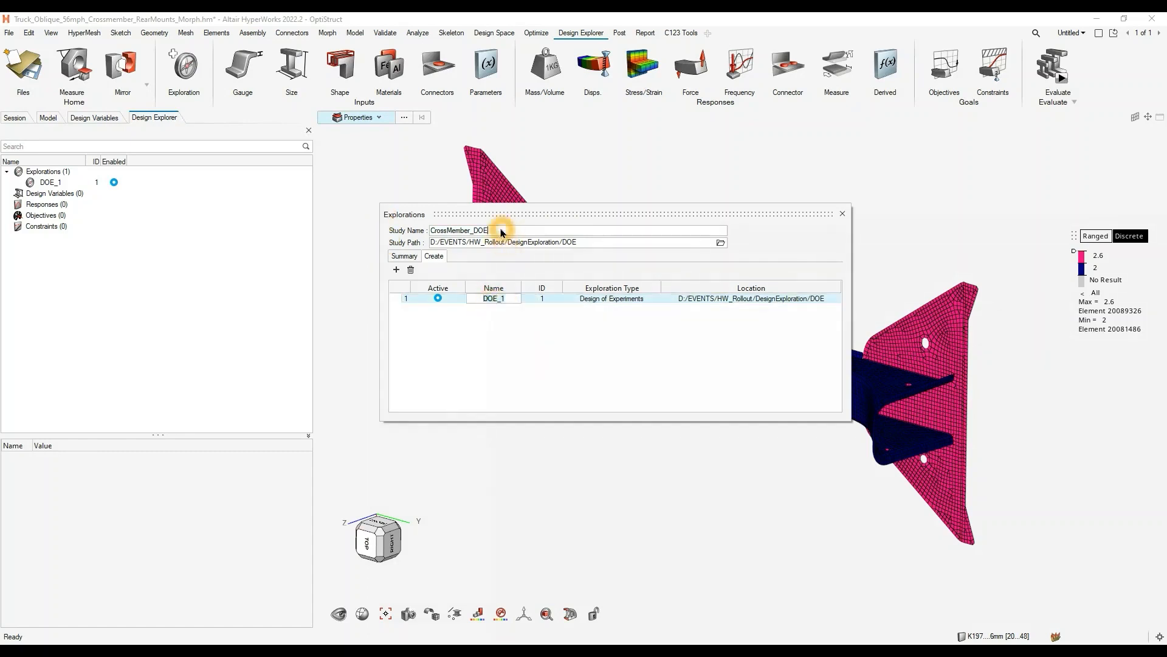
pyautogui.click(810, 210)
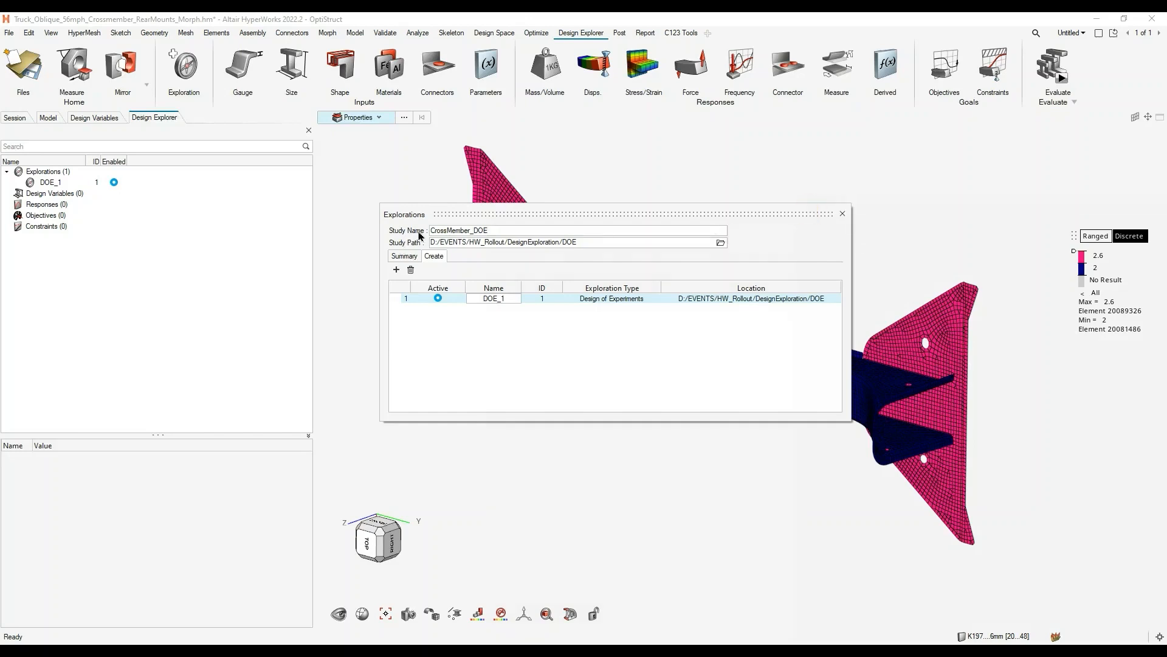
pyautogui.click(842, 214)
pyautogui.click(39, 287)
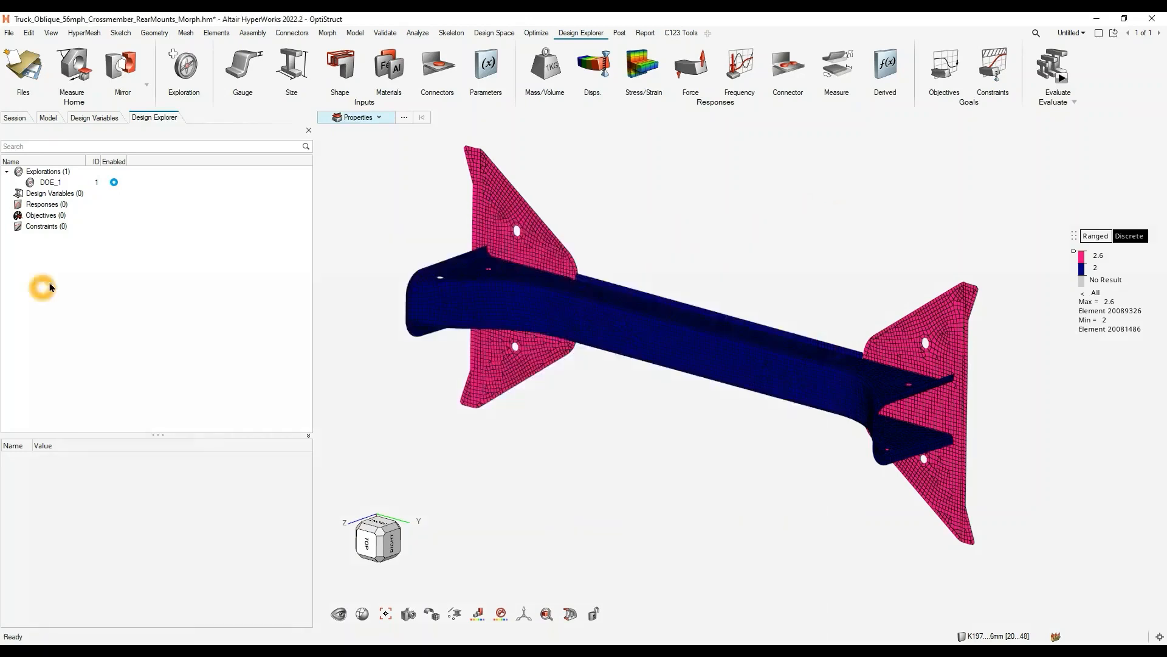
pyautogui.click(208, 220)
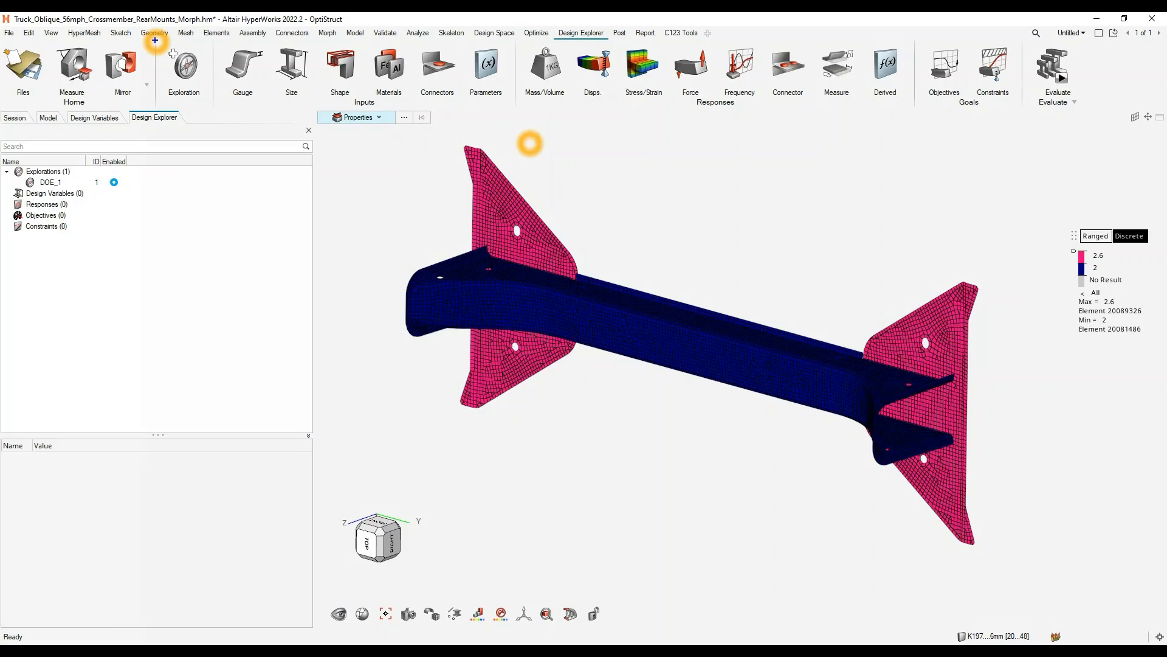
pyautogui.moveTo(155, 40)
pyautogui.keyDown('ctrl'); pyautogui.mouseDown()
pyautogui.moveTo(988, 132)
pyautogui.moveTo(1090, 118)
pyautogui.mouseUp(); pyautogui.keyUp('ctrl')
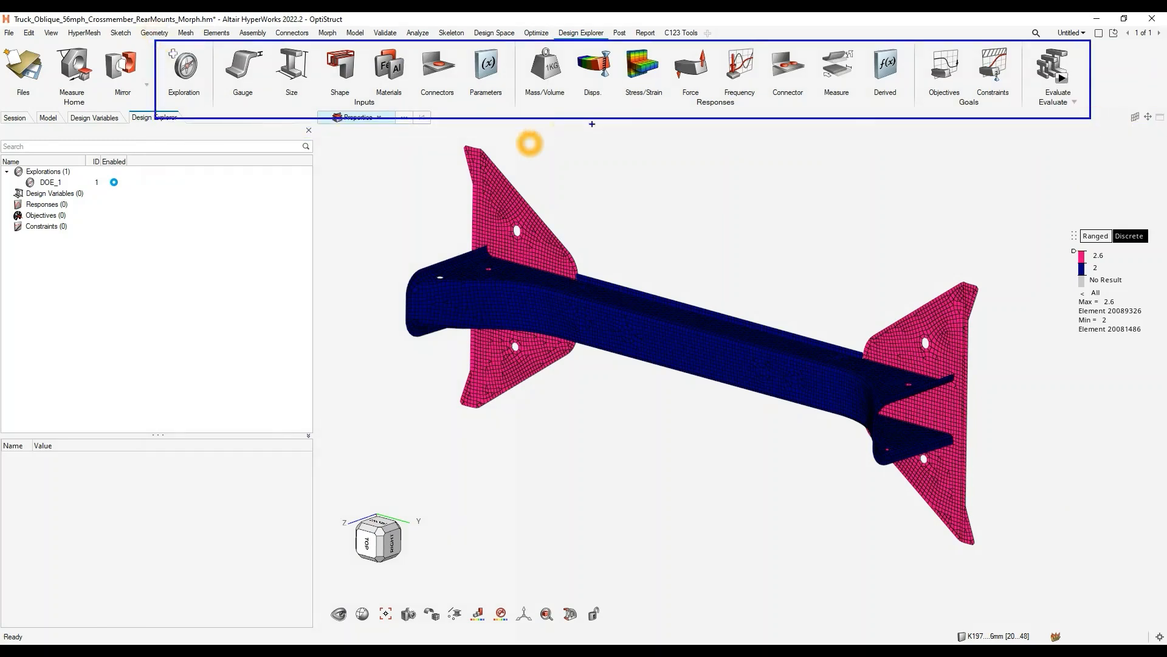
pyautogui.moveTo(973, 143)
pyautogui.keyDown('ctrl'); pyautogui.keyDown('shift'); pyautogui.mouseDown()
pyautogui.moveTo(330, 132)
pyautogui.moveTo(262, 146)
pyautogui.mouseUp(); pyautogui.keyUp('shift'); pyautogui.keyUp('ctrl')
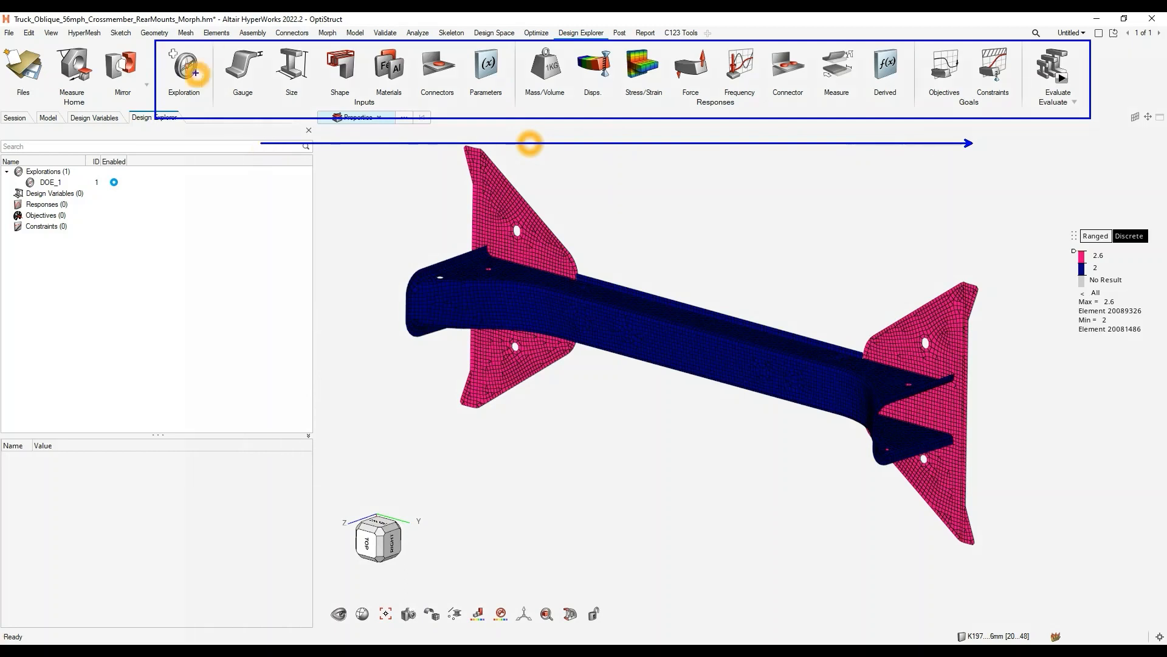
pyautogui.press('Escape')
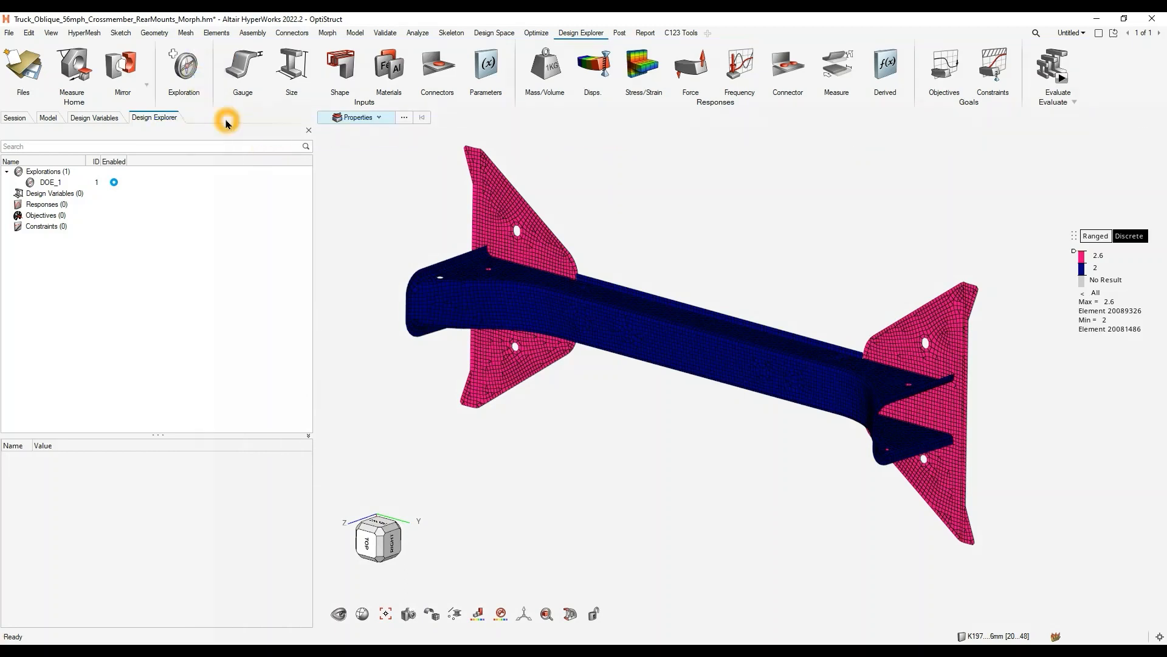
# - Create gauge design variables for the upper crossmember, lower crossmember and rear mount reinforcement thicknesses, with 50% lower and upper bounds
pyautogui.click(244, 65)
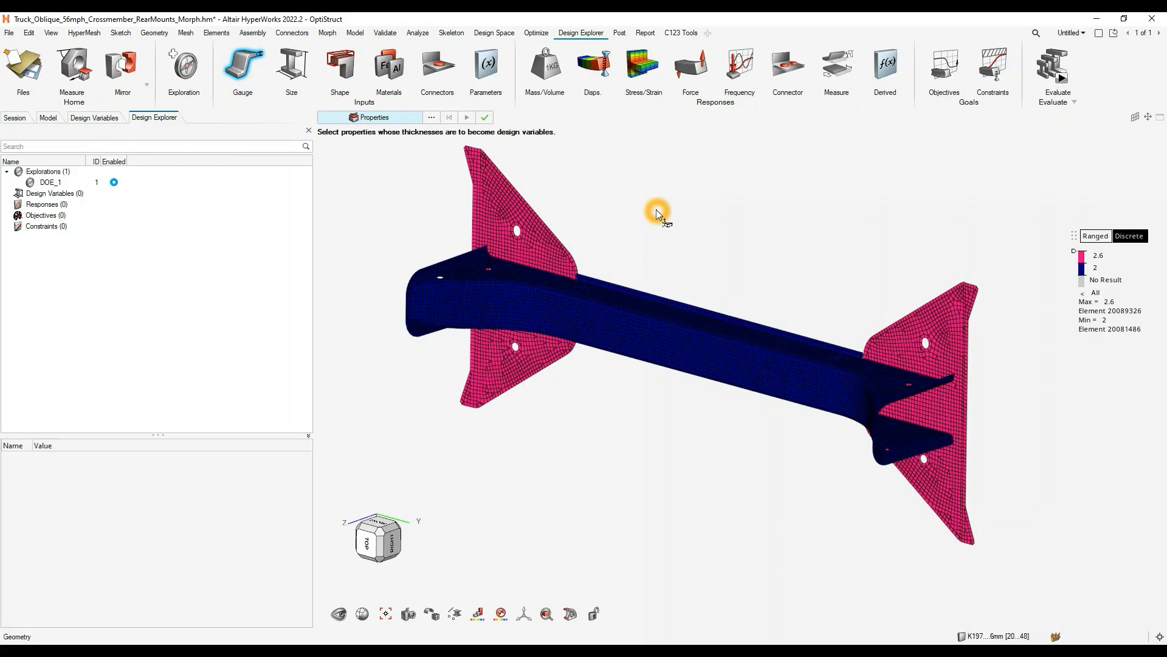
pyautogui.click(564, 260)
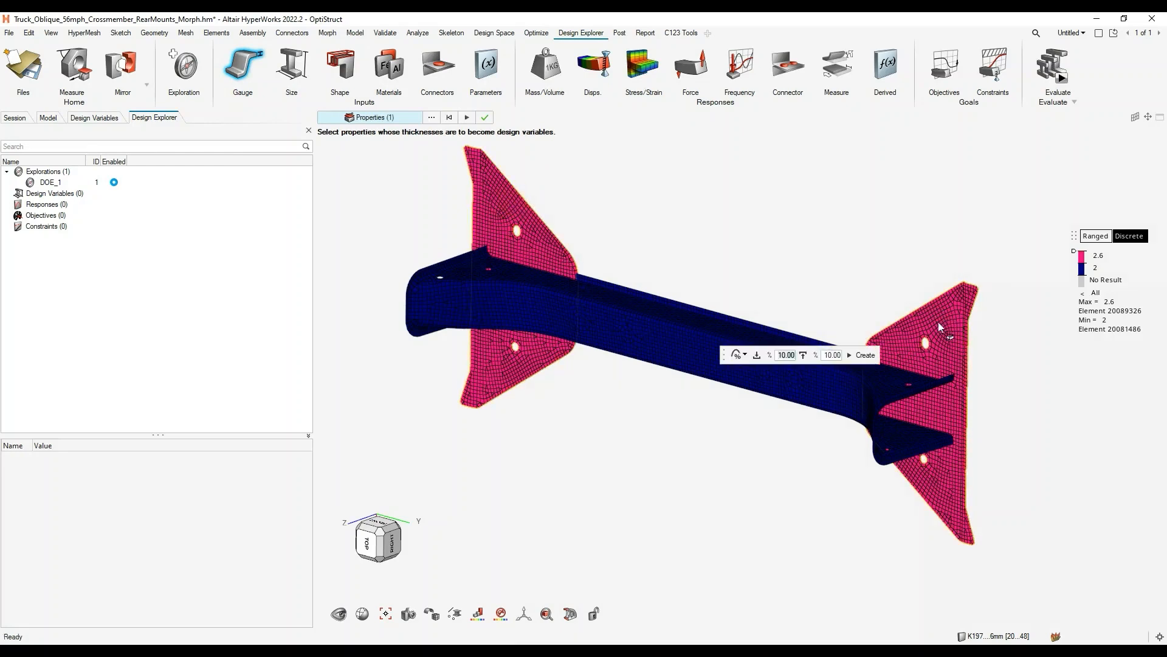
pyautogui.click(617, 331)
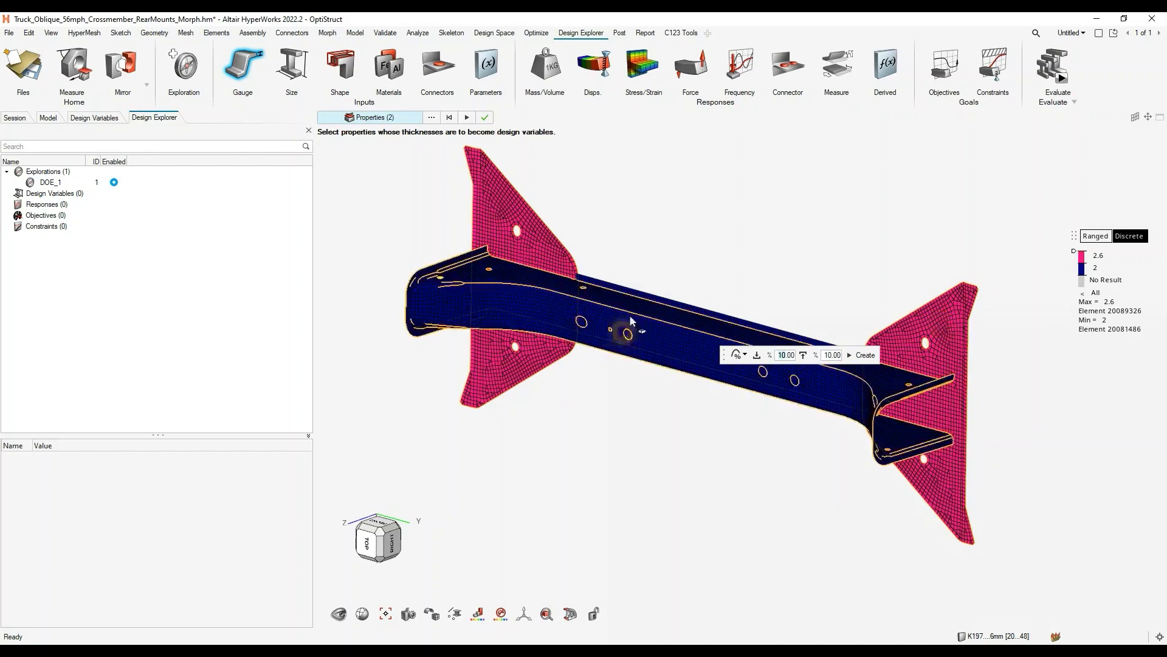
pyautogui.click(641, 296)
pyautogui.moveTo(642, 297)
pyautogui.mouseDown(button='middle')
pyautogui.moveTo(580, 338)
pyautogui.moveTo(653, 309)
pyautogui.mouseUp(button='middle')
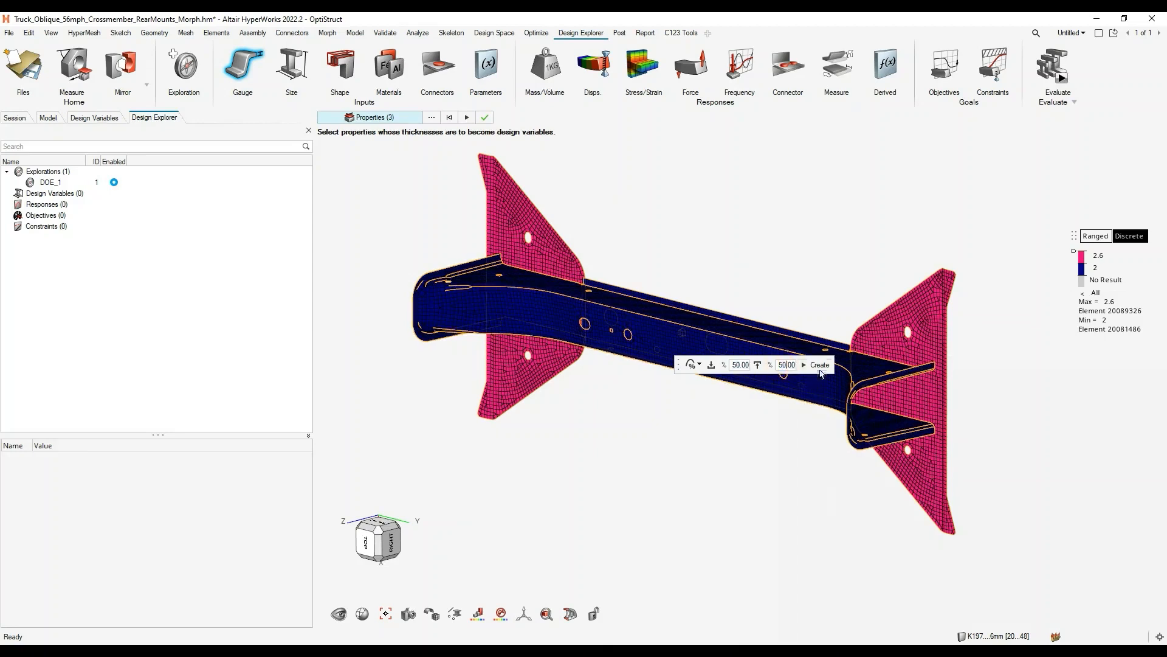
pyautogui.click(819, 366)
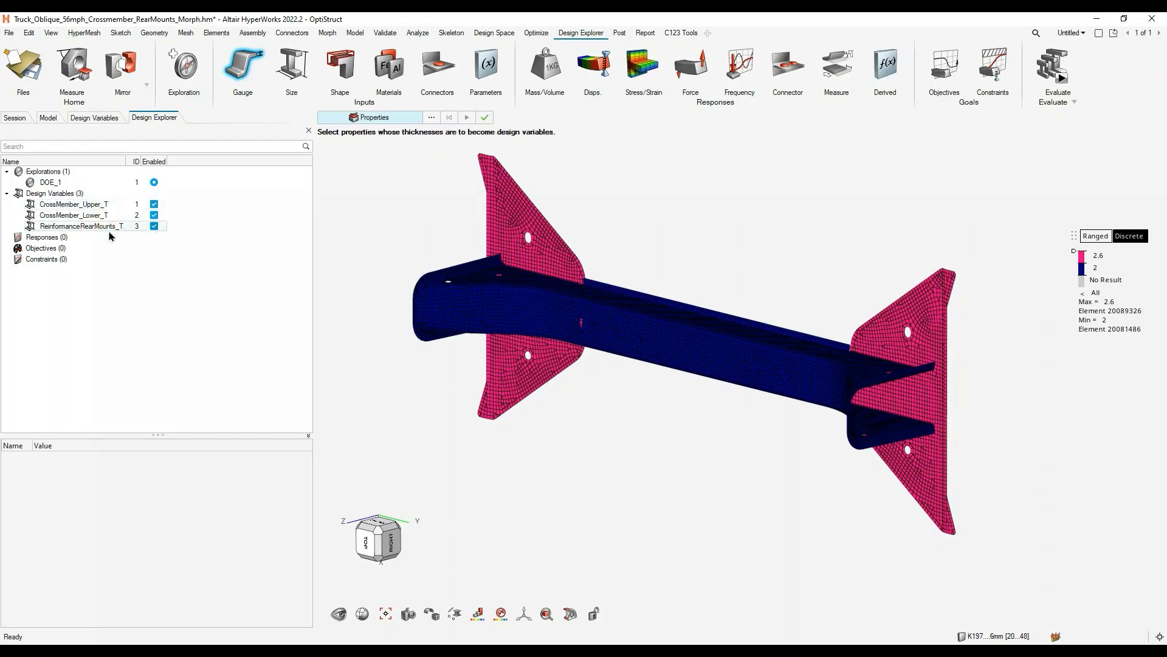
pyautogui.click(240, 69)
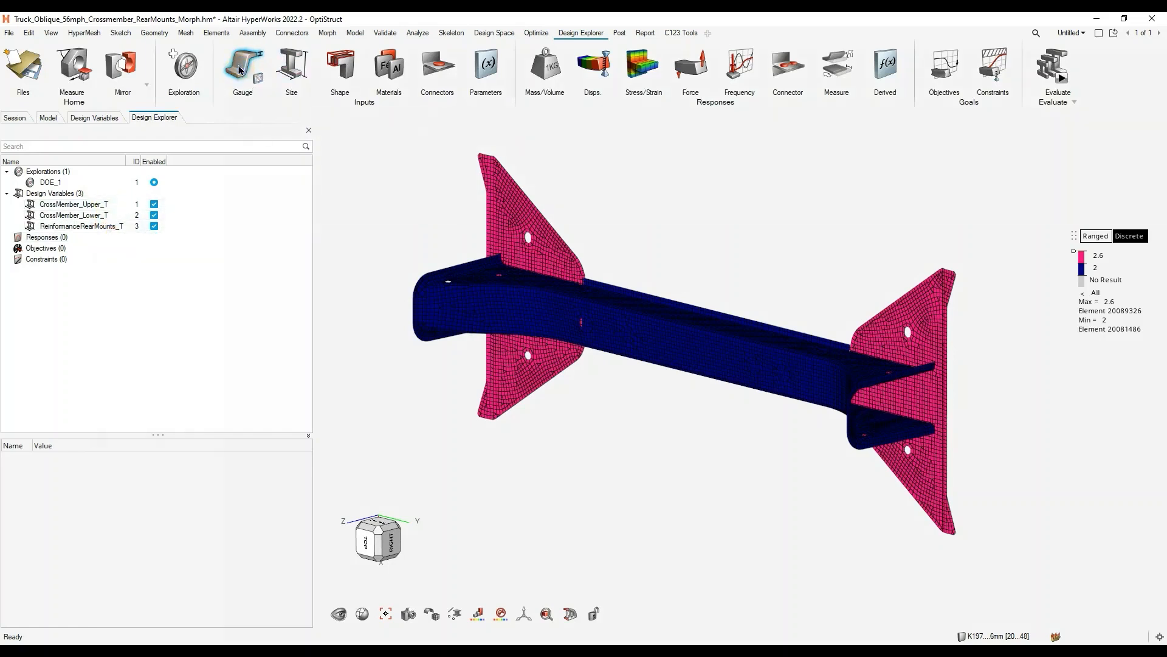
# - Create shape design variables from the Rear Mount 1, Rear Mount 2 and Horizontal Thickening shapes
pyautogui.moveTo(468, 219); pyautogui.dragTo(470, 249, button='right')
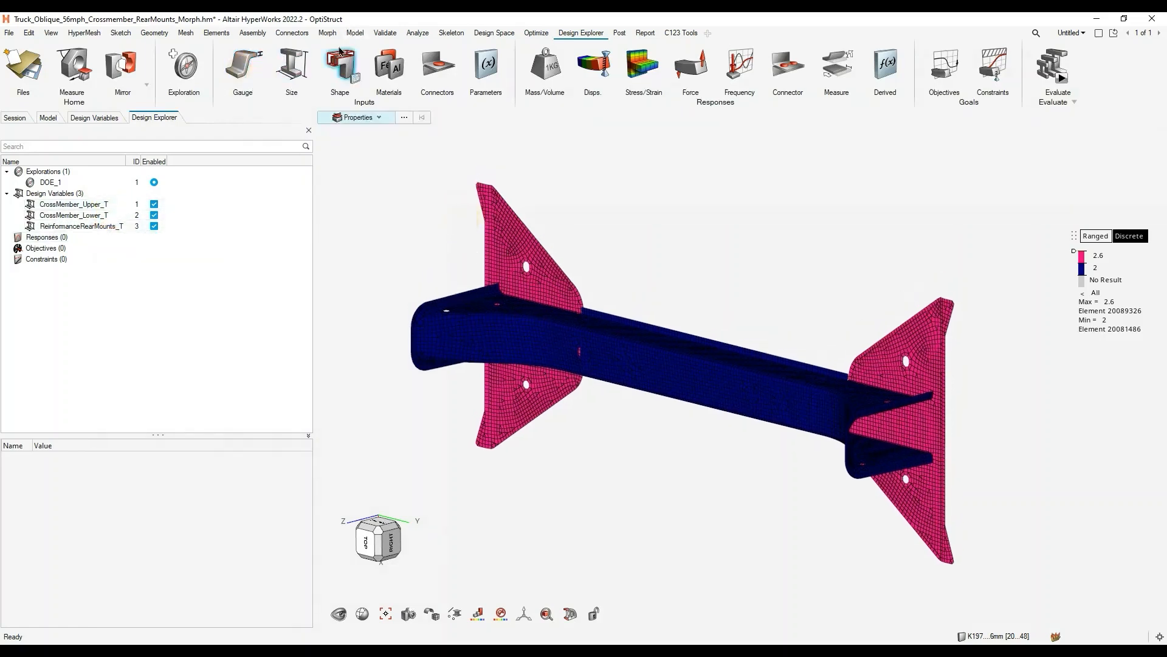
pyautogui.click(339, 66)
pyautogui.click(425, 118)
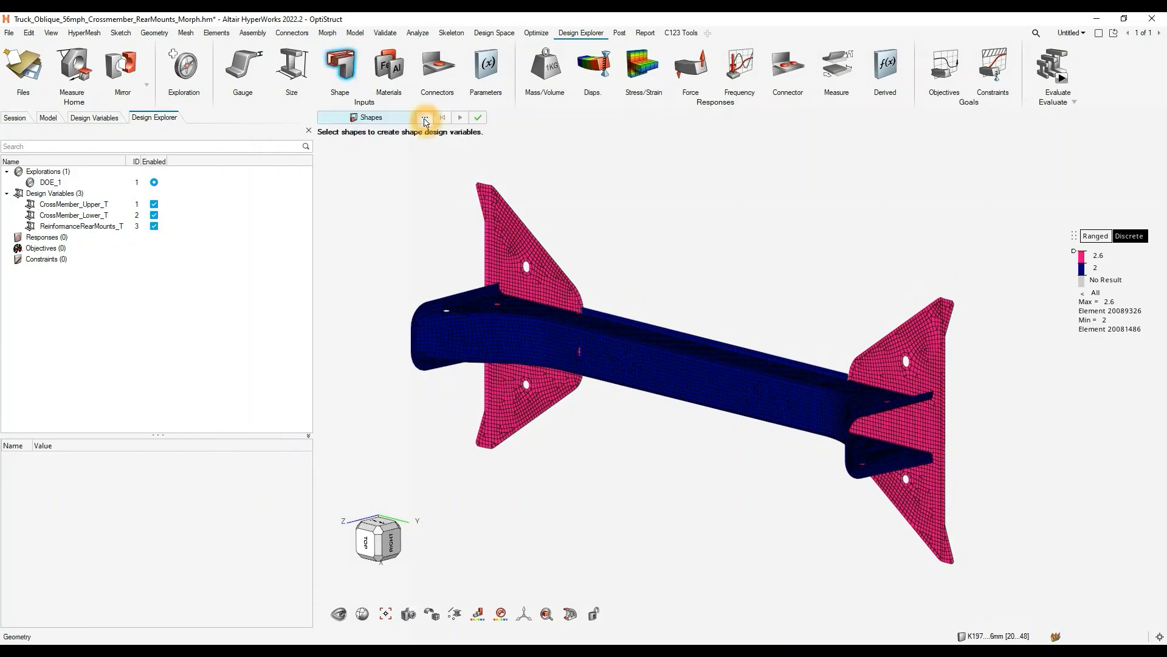
pyautogui.click(369, 179)
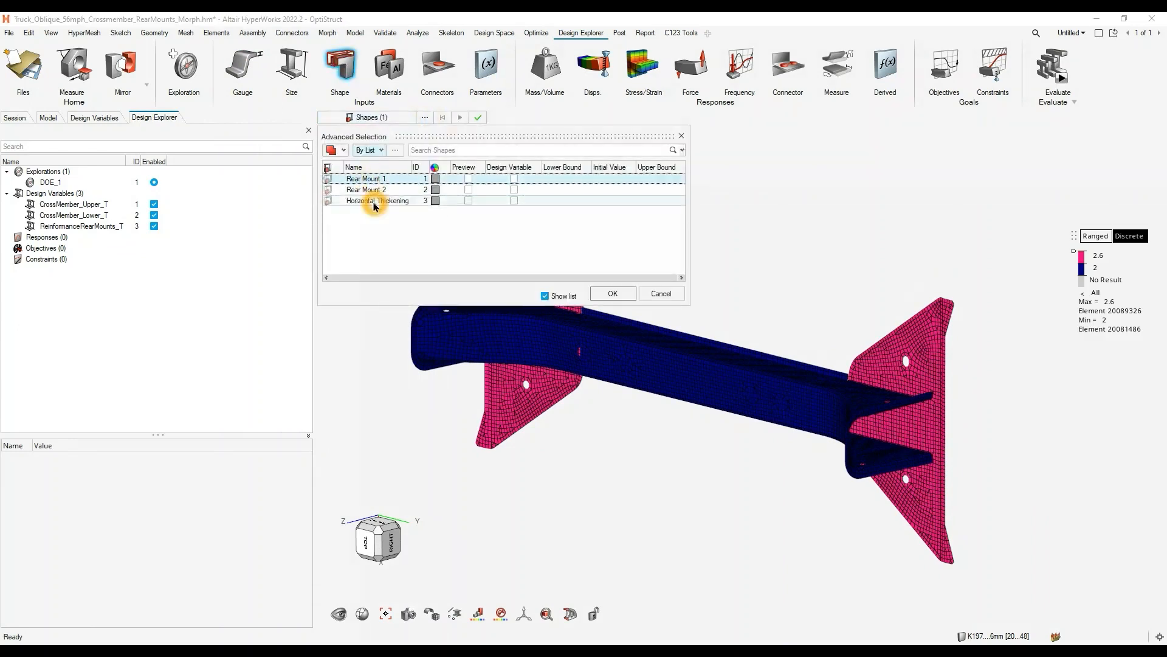
pyautogui.keyDown('shift'); pyautogui.click(375, 201); pyautogui.keyUp('shift')
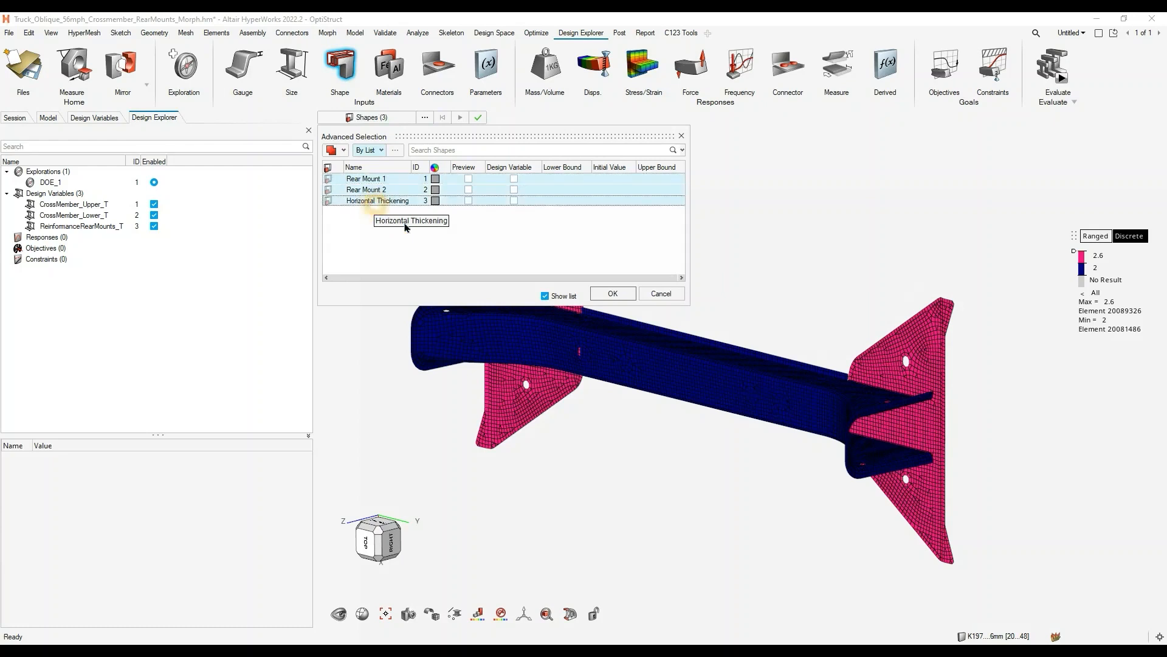
pyautogui.click(614, 295)
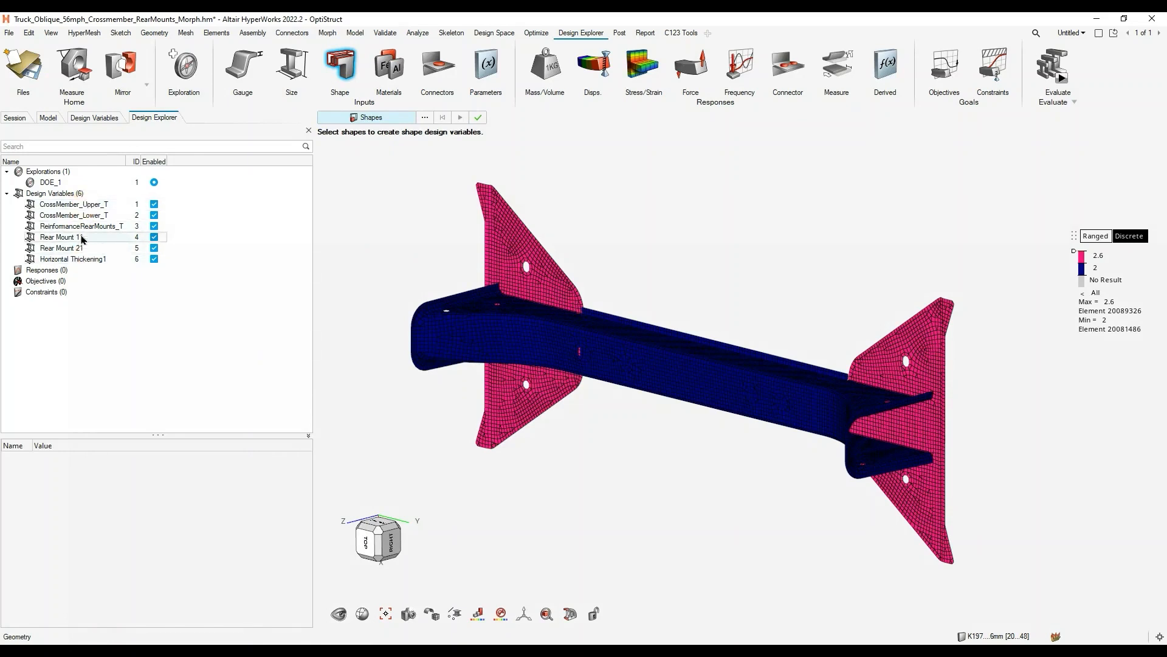
# - Set the model colouring to Automatic, leave the shape variable tool, and switch the entity selection from properties to components
pyautogui.click(99, 219)
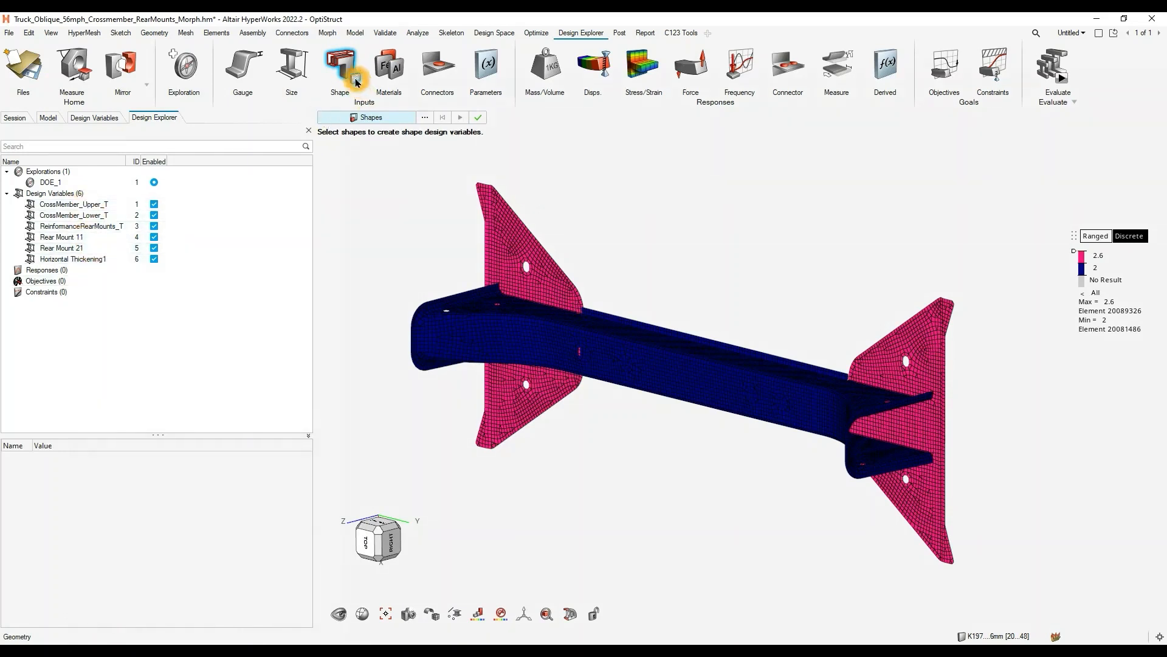
pyautogui.click(478, 613)
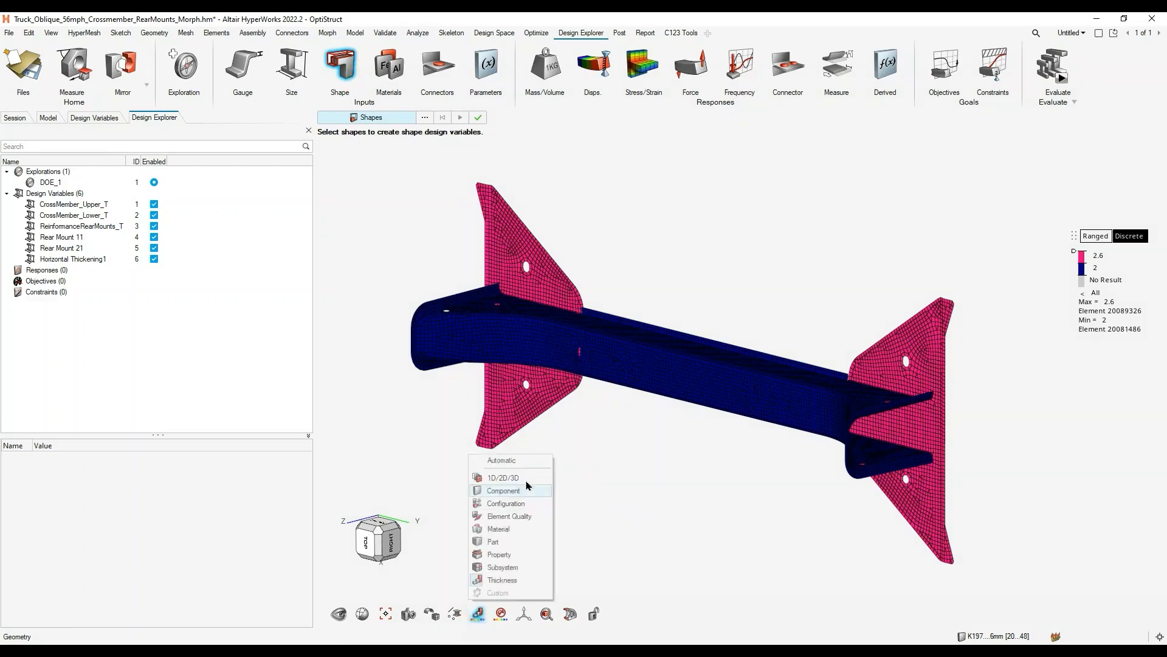
pyautogui.click(516, 462)
pyautogui.click(399, 474)
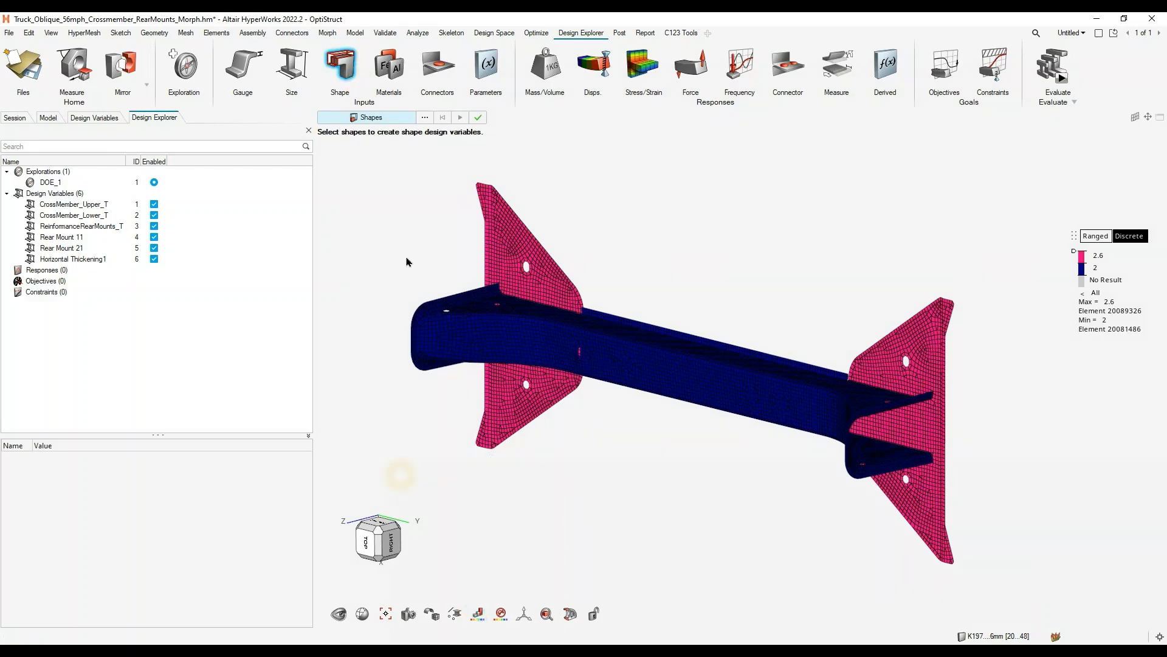
pyautogui.click(383, 76)
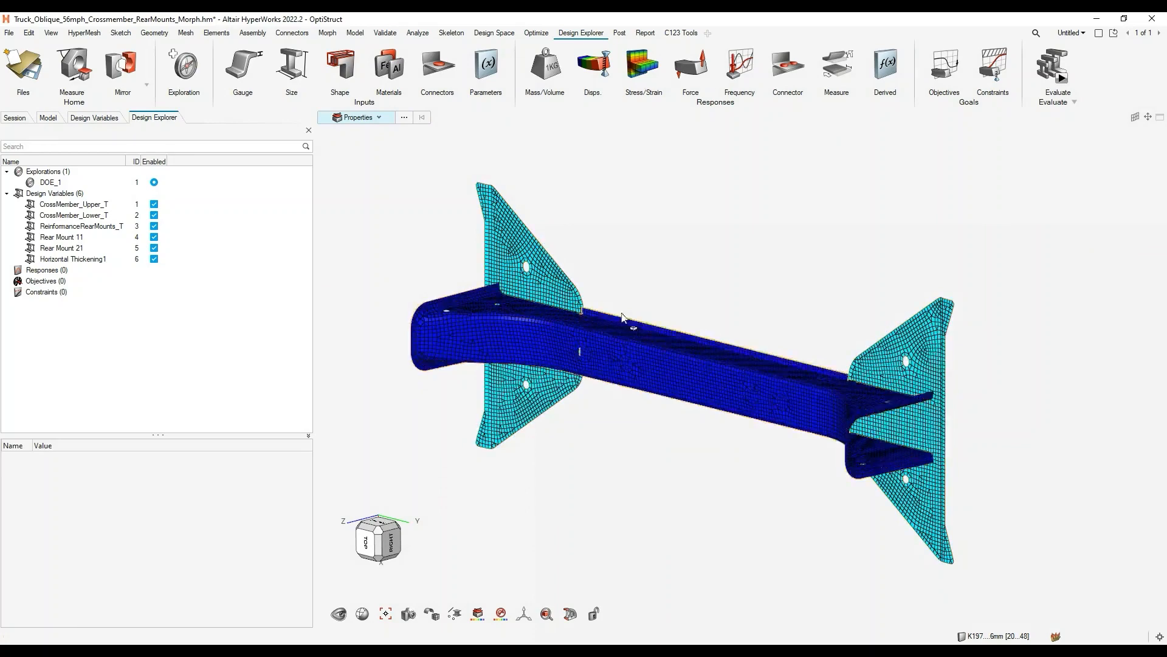
pyautogui.click(373, 117)
pyautogui.click(368, 148)
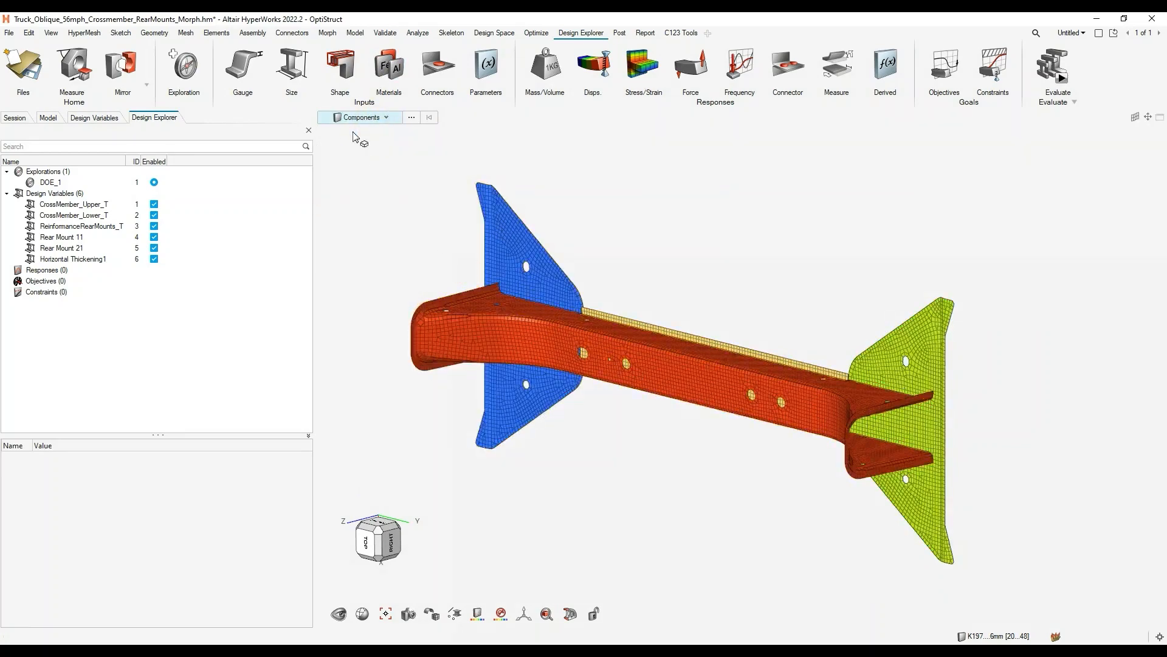
# - Open the design variable inputs review with its detailed table, and move and enlarge the dialog to fit all columns
pyautogui.moveTo(260, 83)
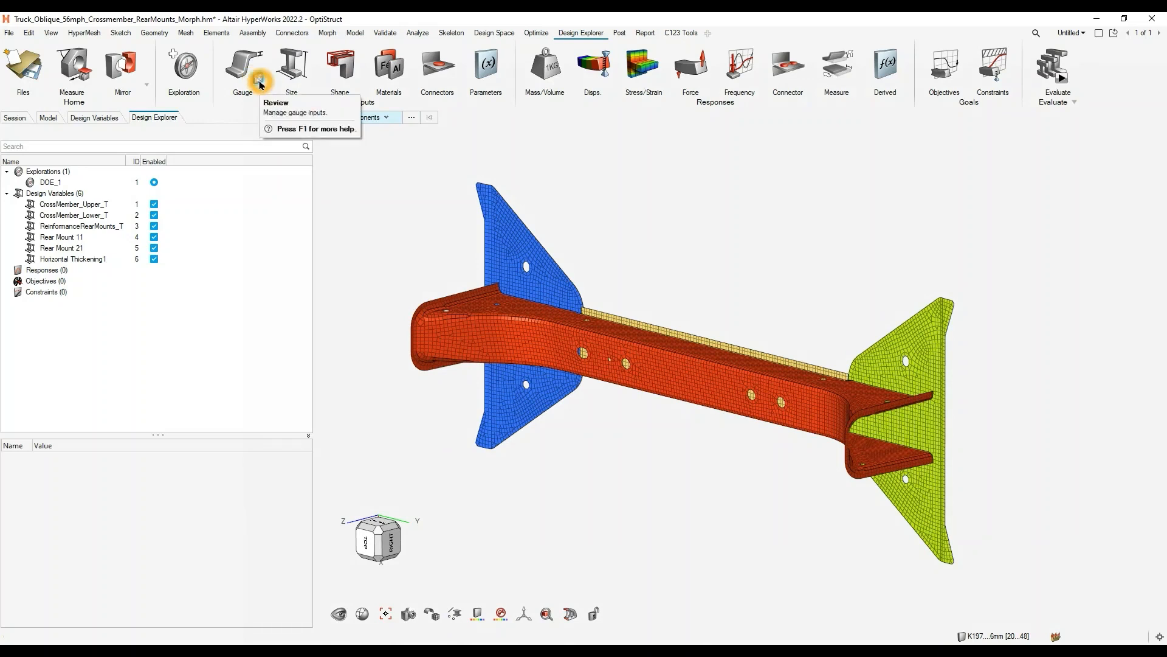
pyautogui.click(260, 83)
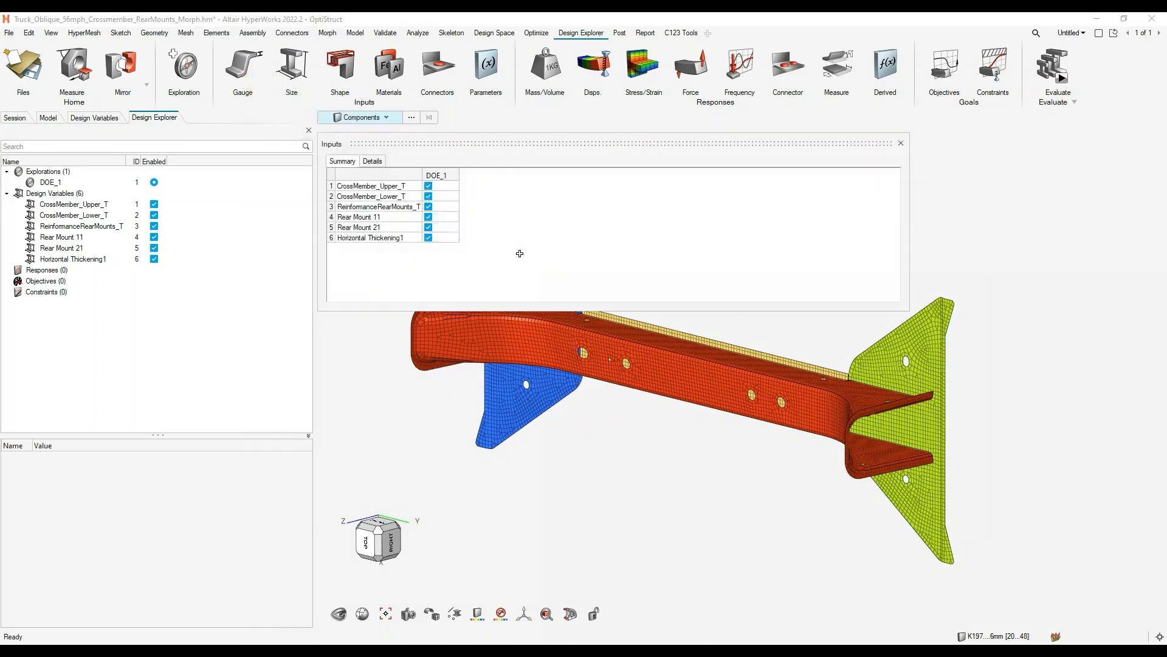
pyautogui.click(372, 161)
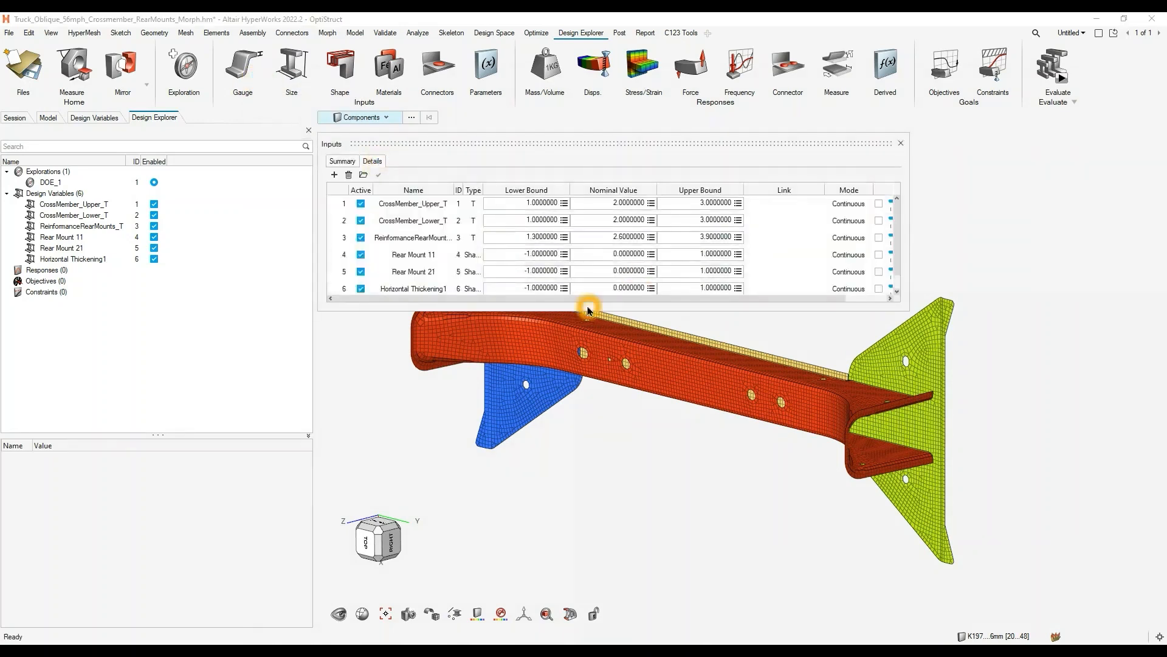
pyautogui.moveTo(598, 143); pyautogui.dragTo(310, 134)
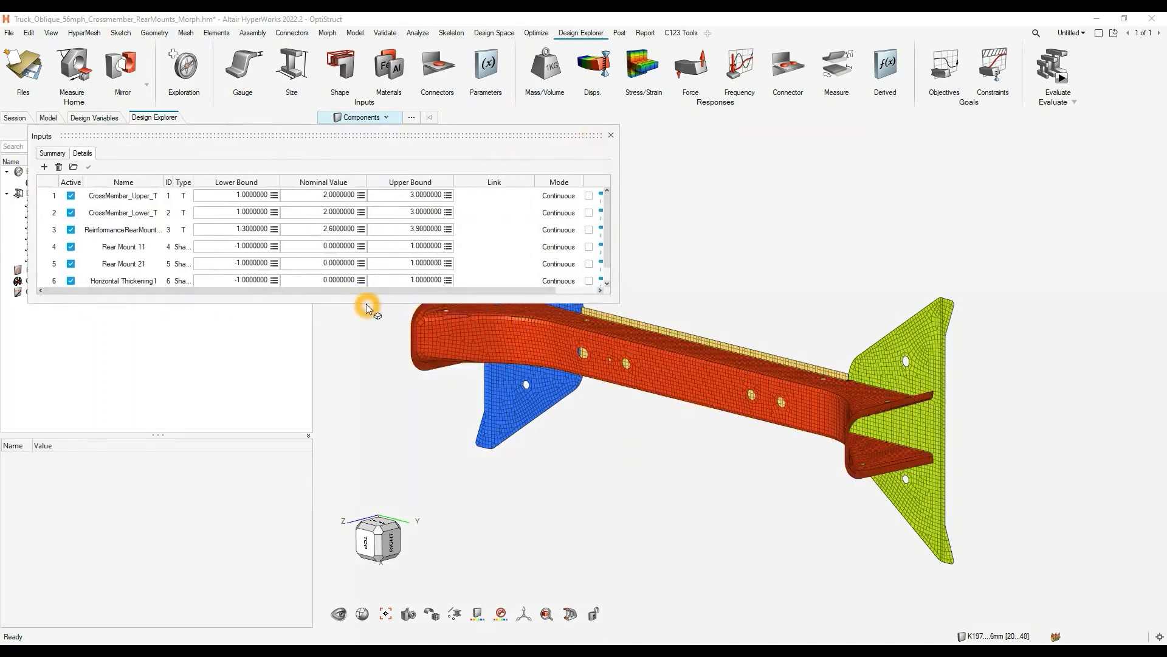
pyautogui.moveTo(365, 302); pyautogui.dragTo(365, 373)
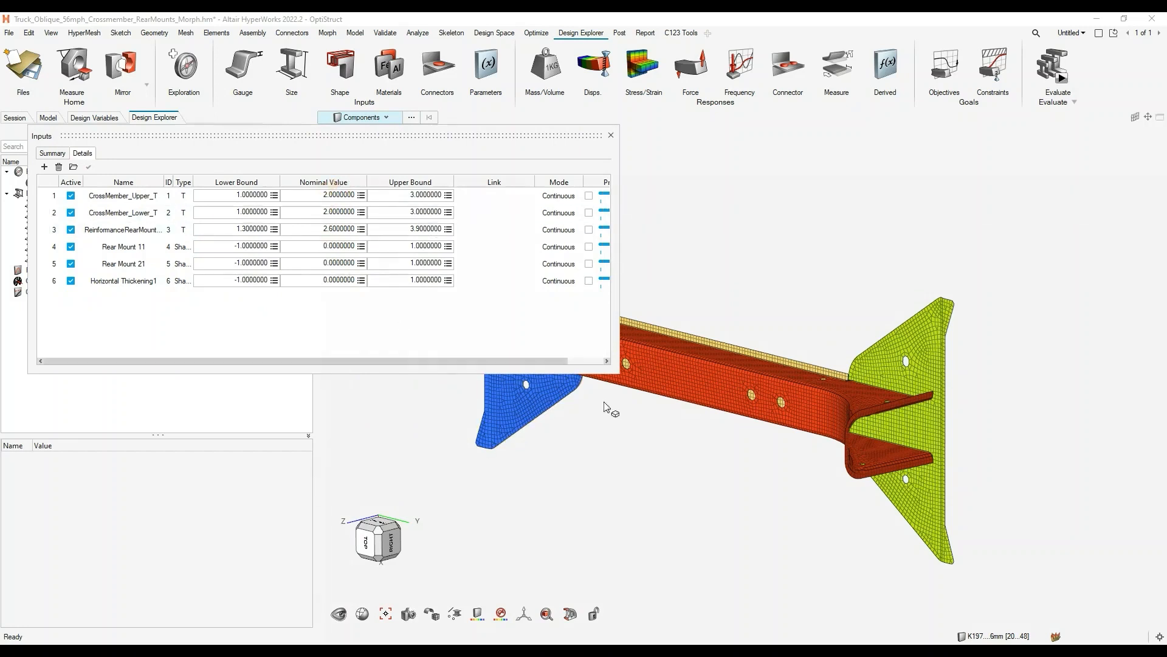
pyautogui.moveTo(620, 373); pyautogui.dragTo(715, 417)
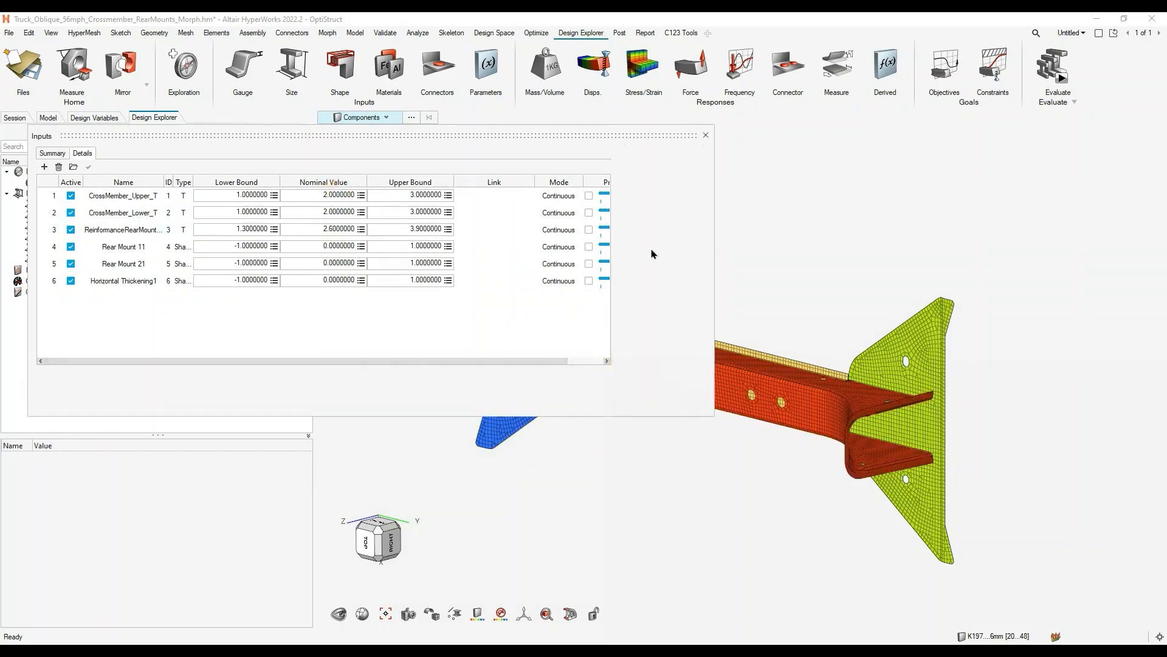
# - Preview the CrossMember_Upper_T thickness at its upper and lower bounds, then return the preview to nominal
pyautogui.click(644, 196)
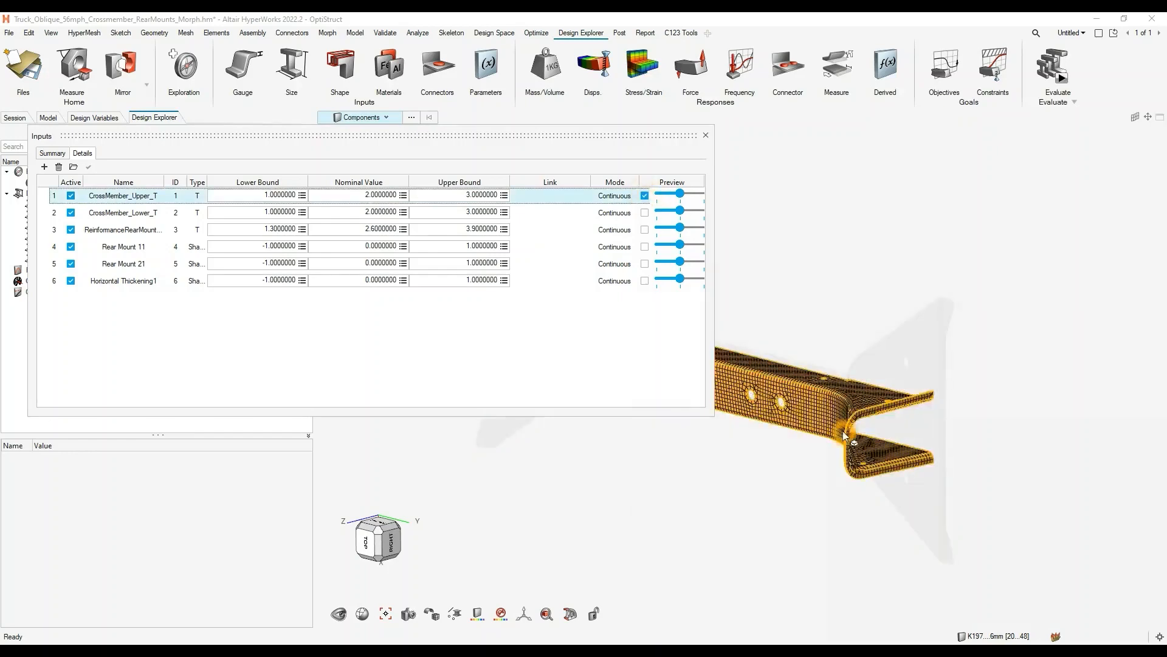
pyautogui.scroll(3, 790, 396)
pyautogui.scroll(3, 778, 396)
pyautogui.moveTo(778, 396); pyautogui.dragTo(839, 409, button='middle')
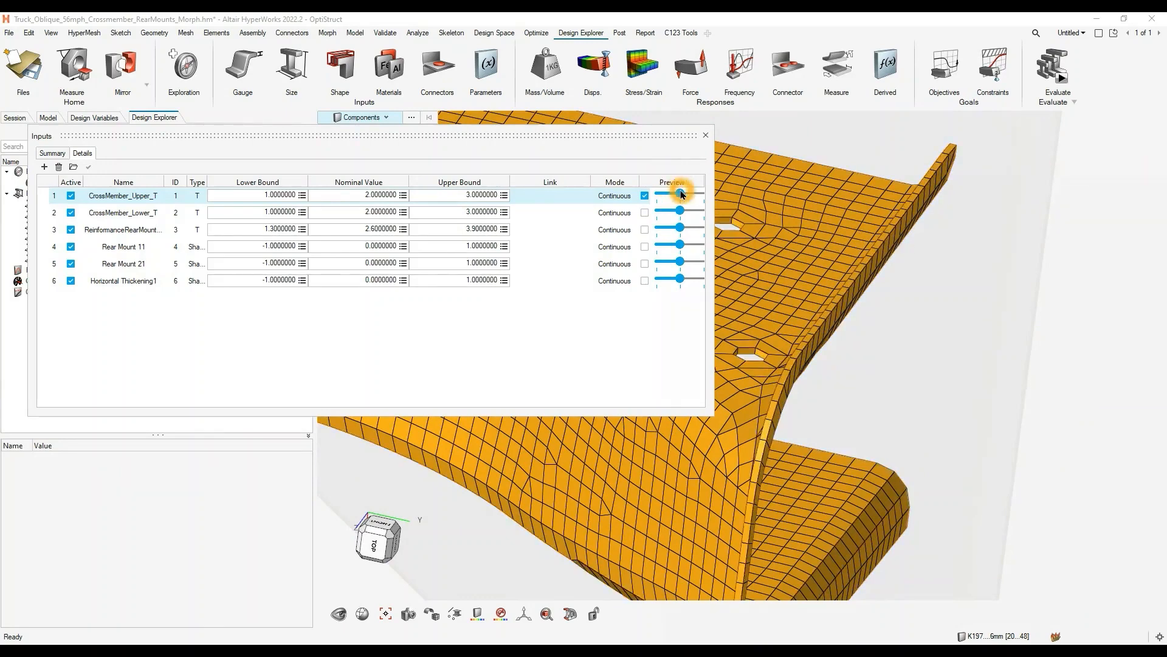
pyautogui.moveTo(682, 196); pyautogui.dragTo(703, 199)
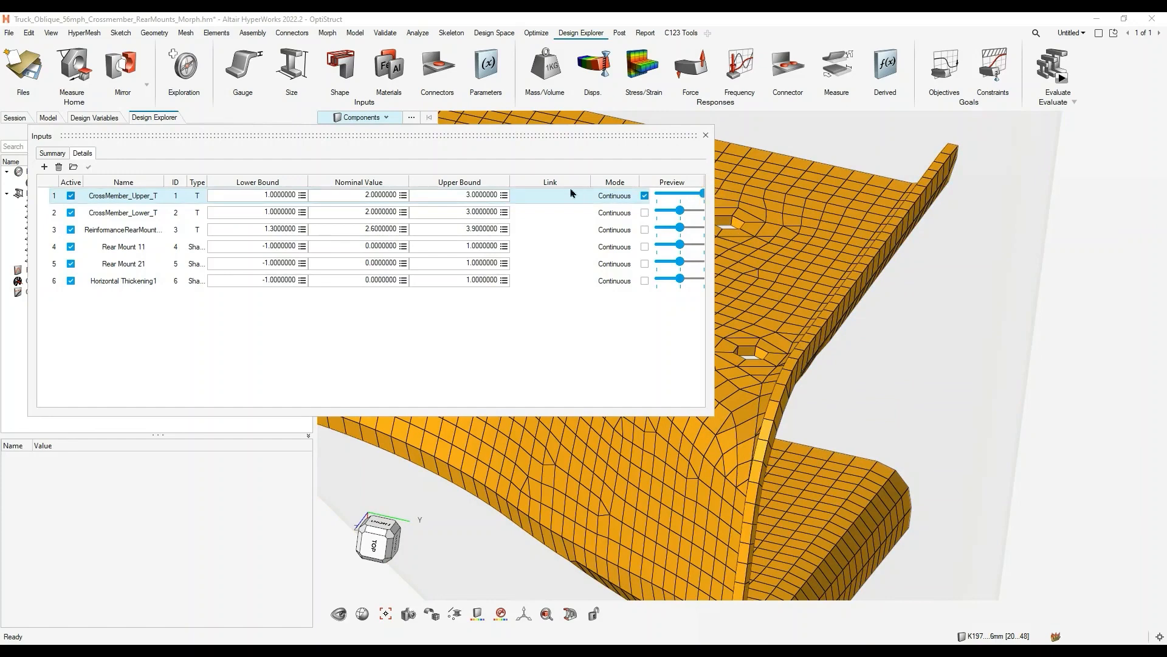
pyautogui.moveTo(702, 195); pyautogui.dragTo(626, 212)
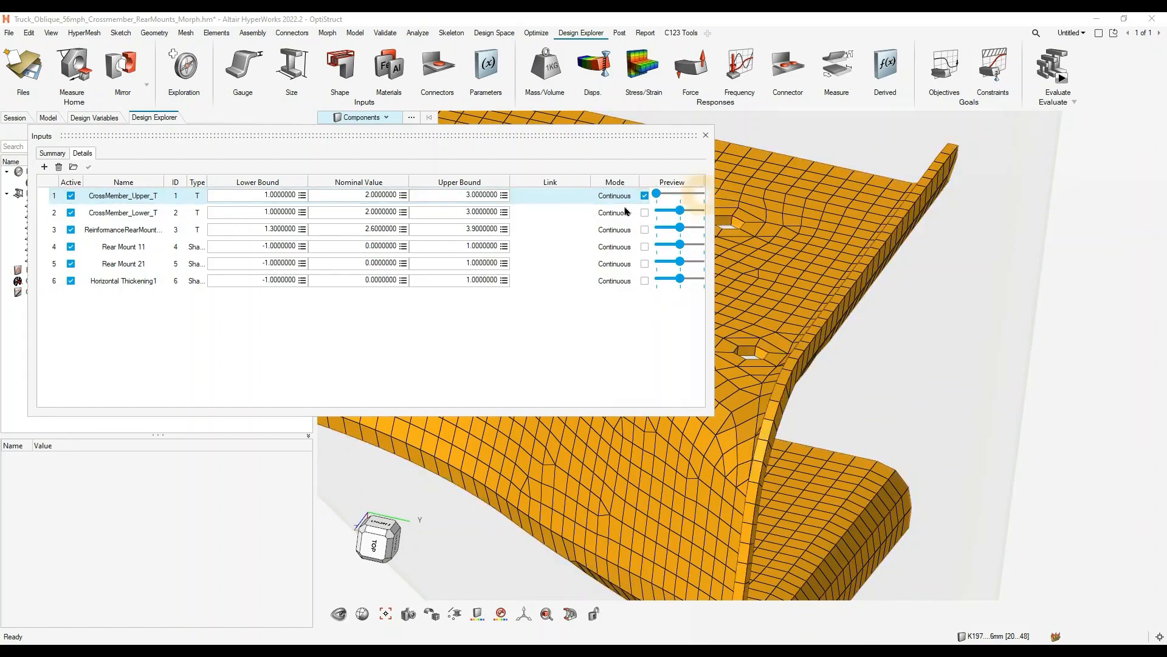
pyautogui.click(658, 194)
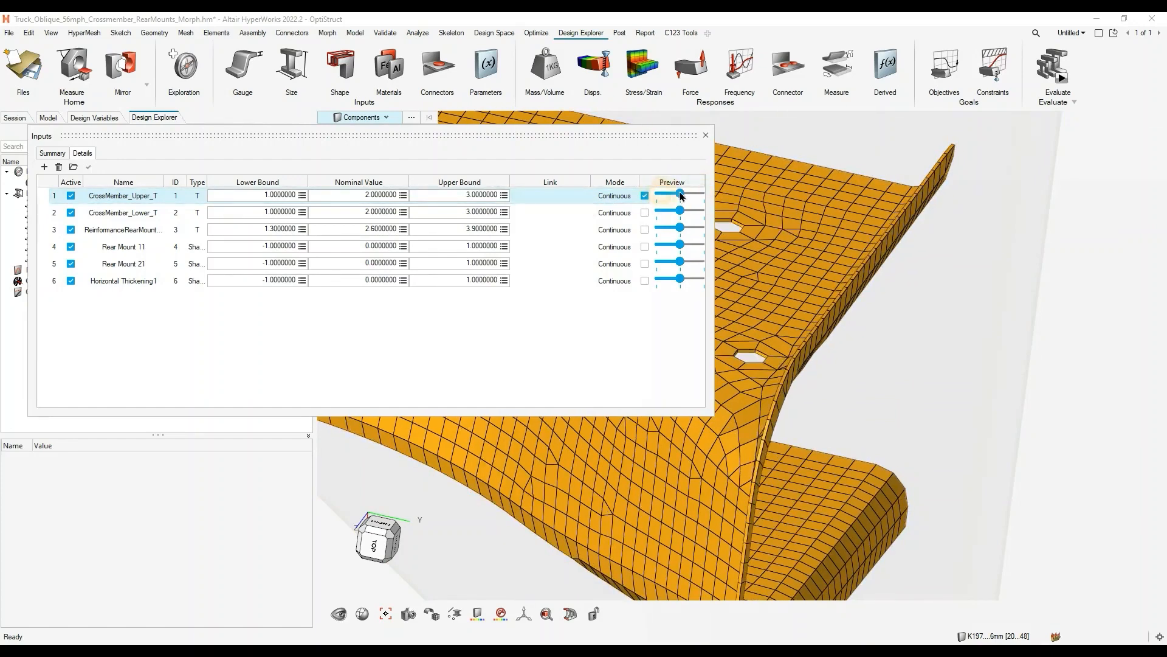
# - Set the CrossMember_Upper_T bounds to 0.5 and 6.0, and the CrossMember_Lower_T upper bound to 5.0
pyautogui.doubleClick(448, 194)
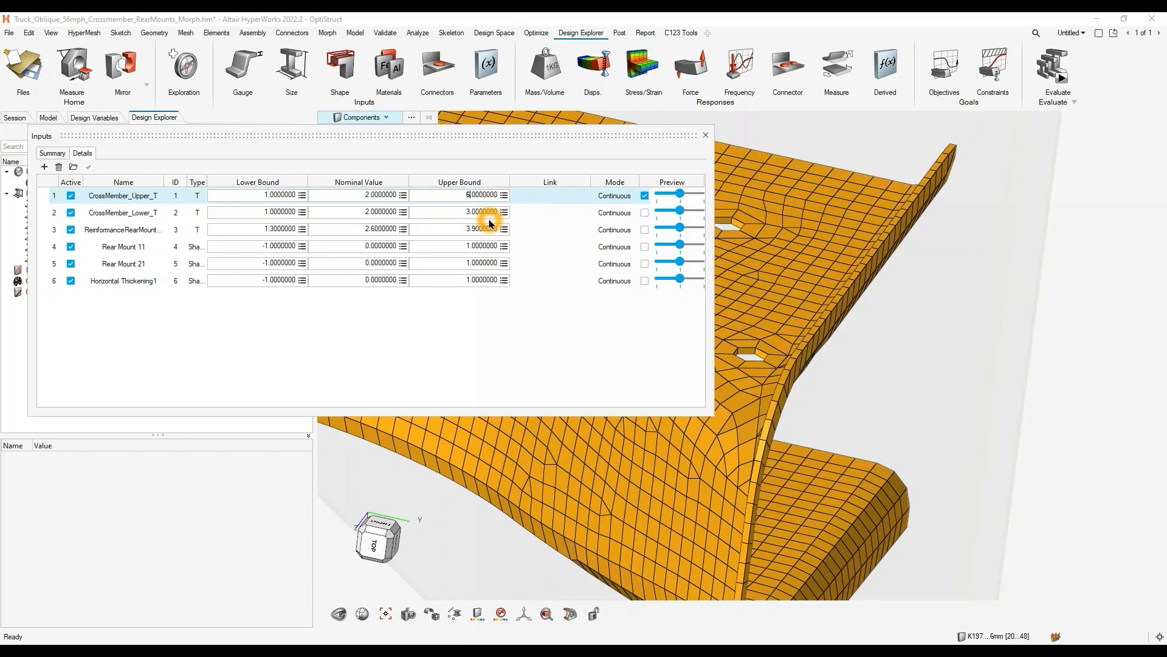
pyautogui.click(238, 199)
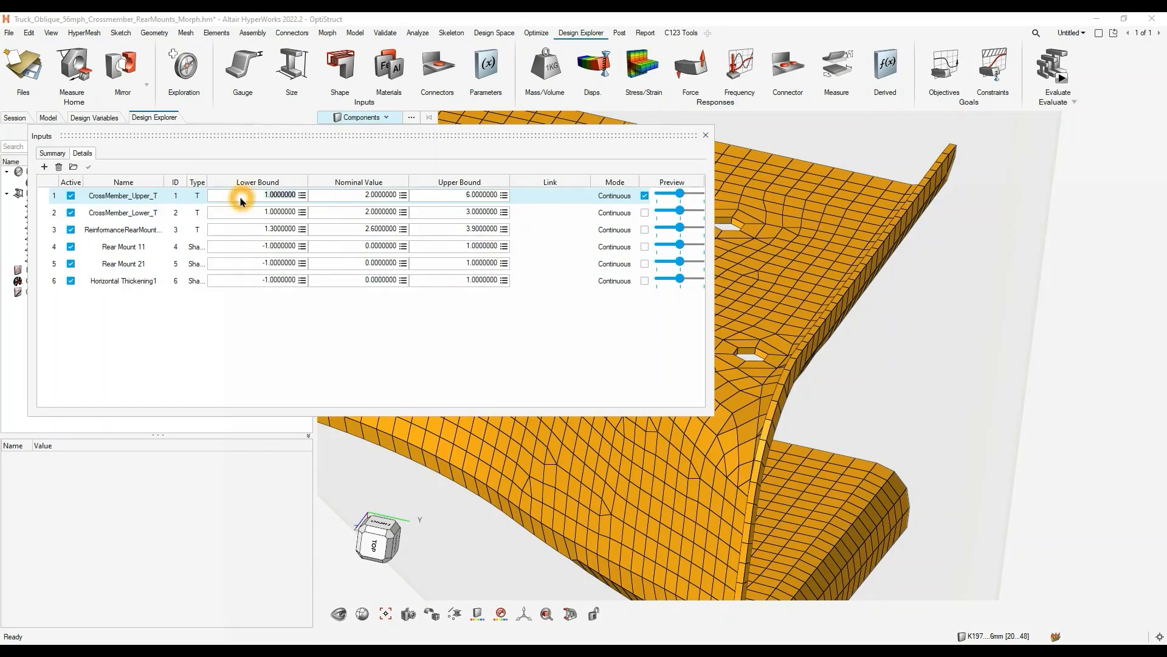
pyautogui.write('0.5')
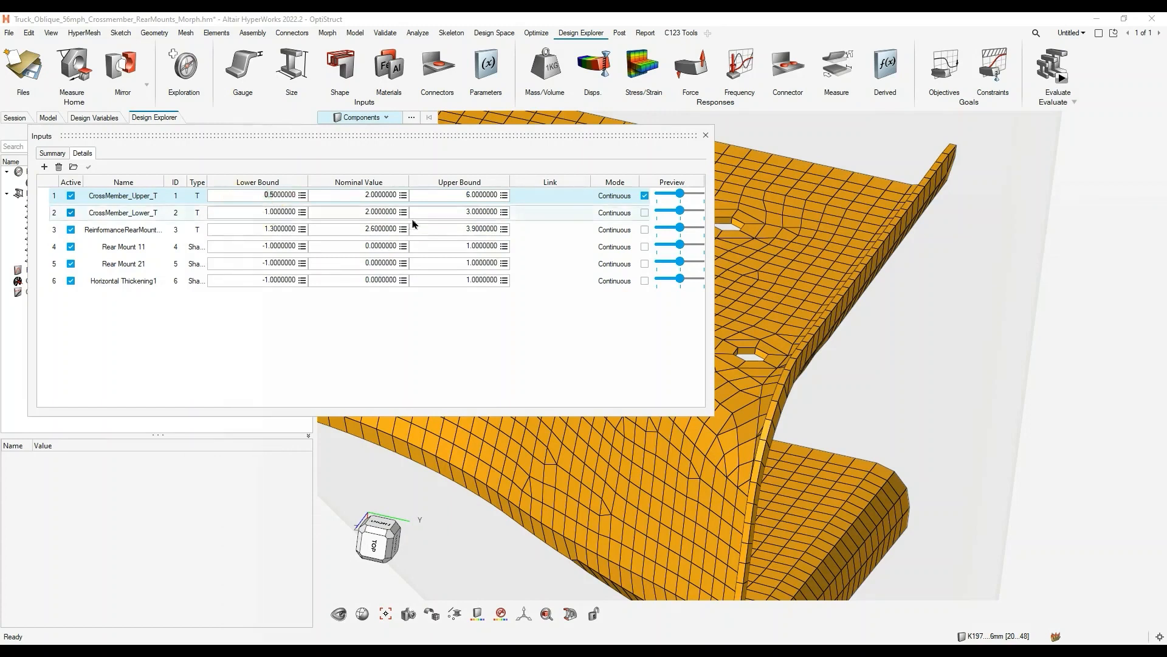
pyautogui.click(432, 213)
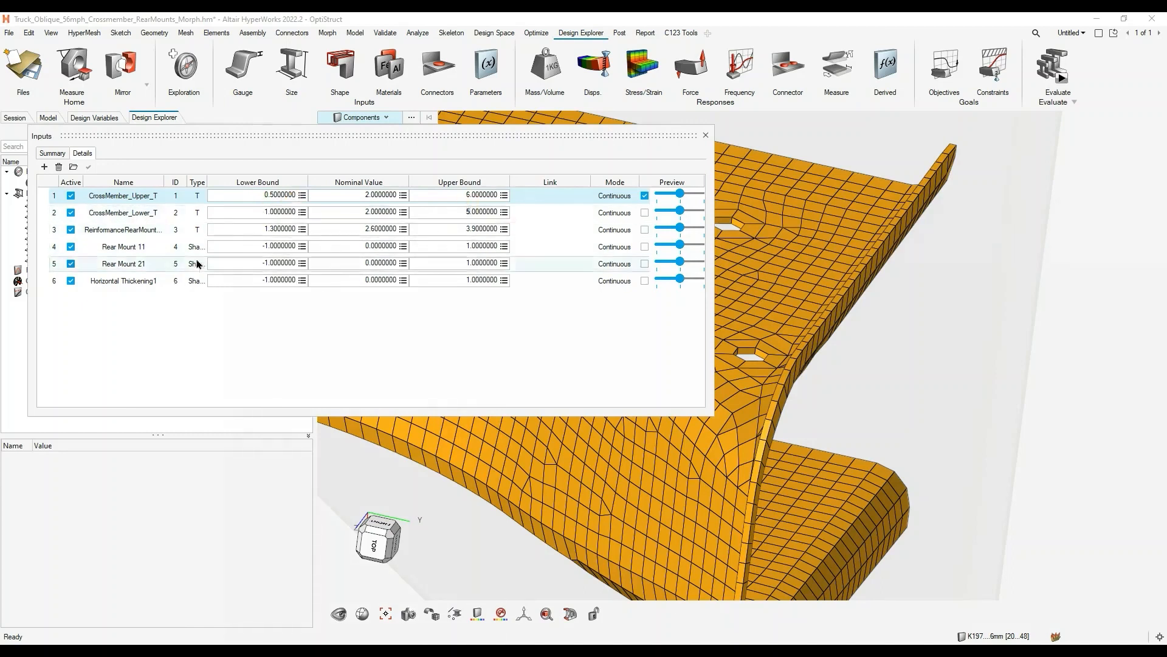
pyautogui.click(384, 292)
pyautogui.click(409, 325)
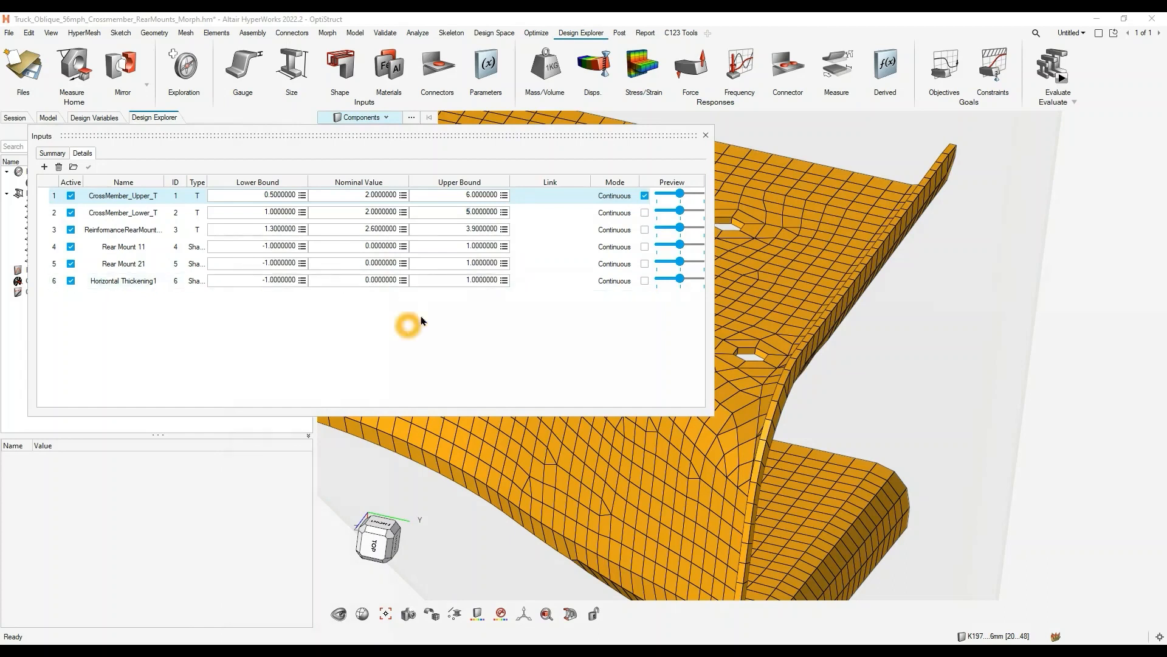
# - Check the bounds of the Rear Mount 11 shape variable and enable its preview on the model
pyautogui.click(257, 250)
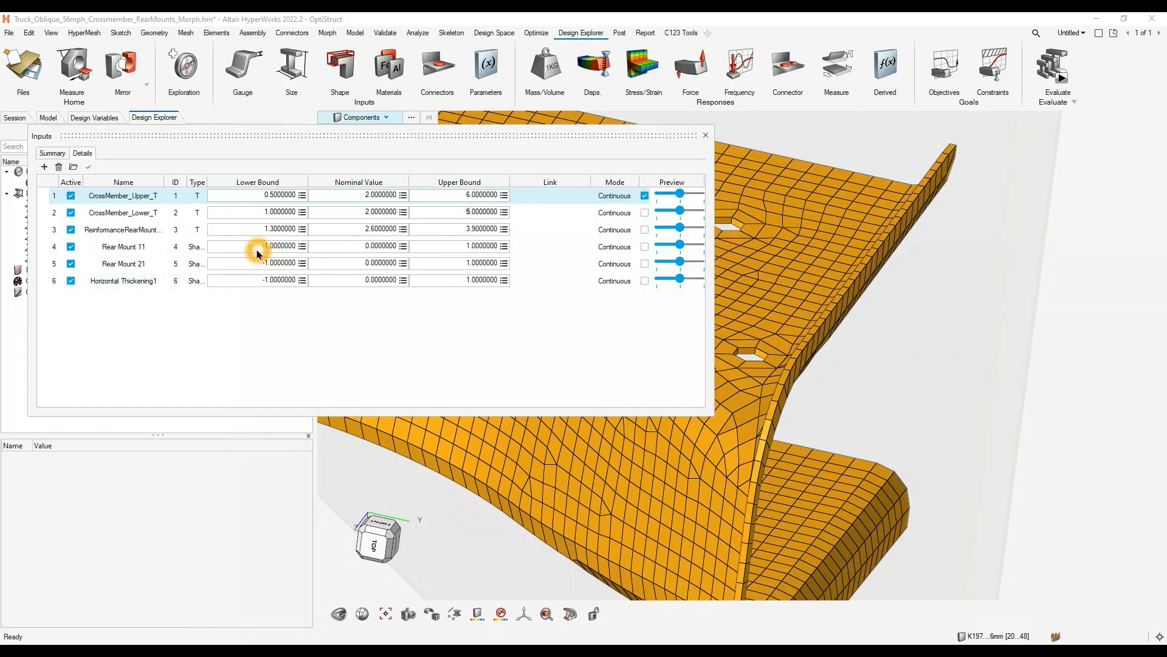
pyautogui.click(439, 250)
pyautogui.click(257, 251)
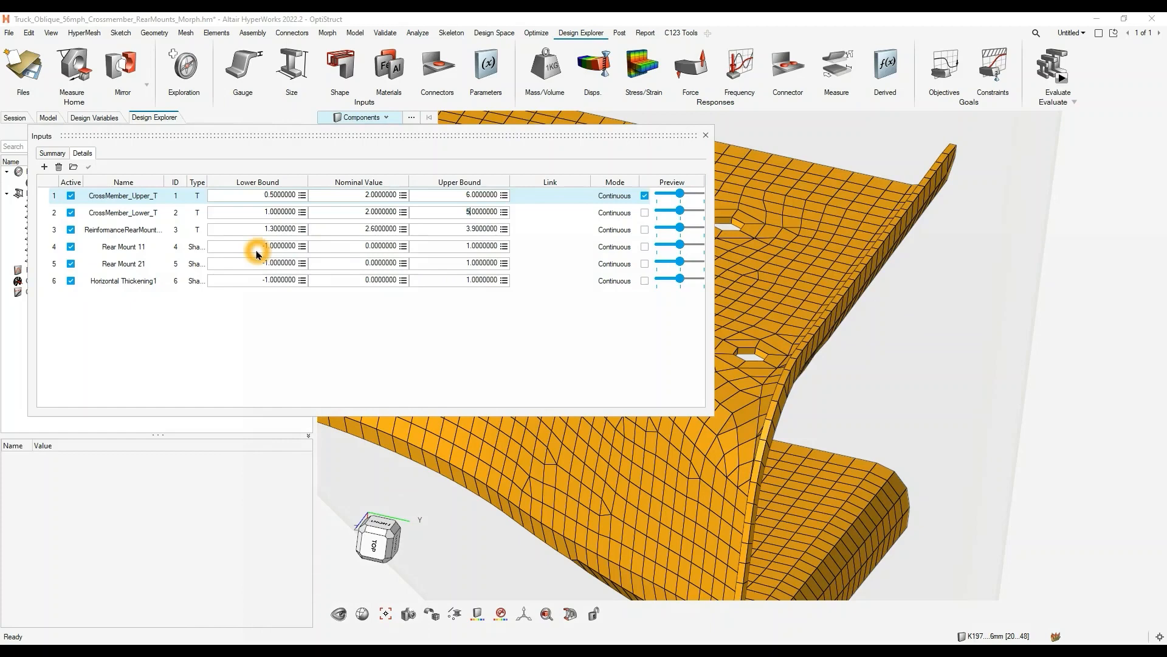
pyautogui.click(363, 248)
pyautogui.scroll(-3, 822, 280)
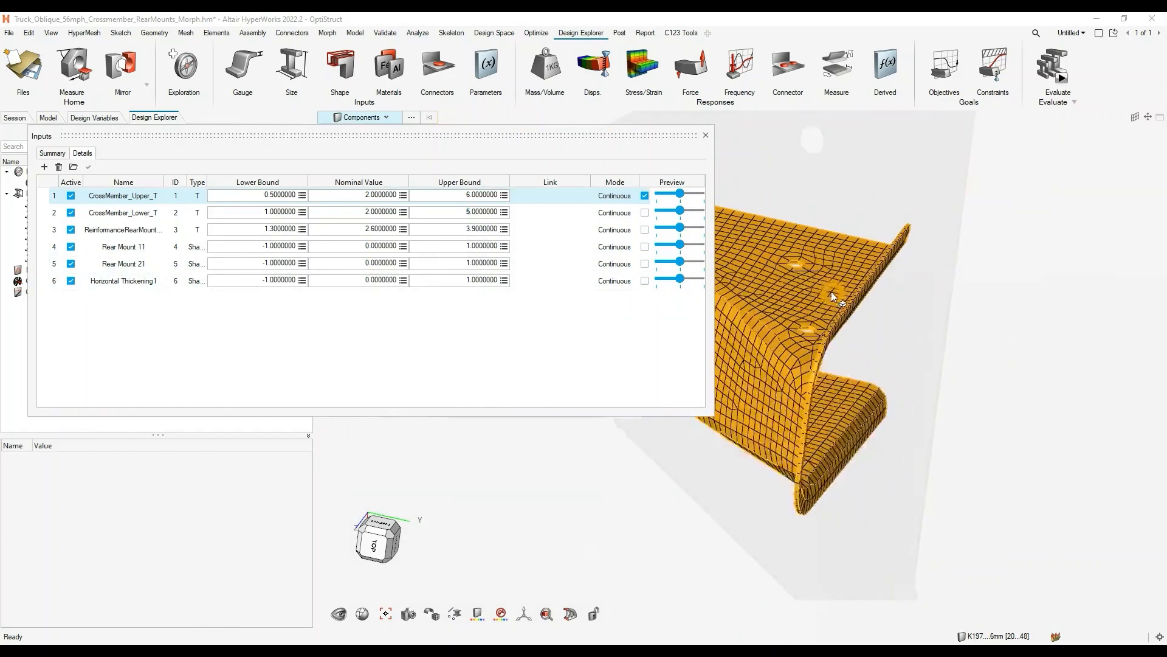
pyautogui.click(641, 250)
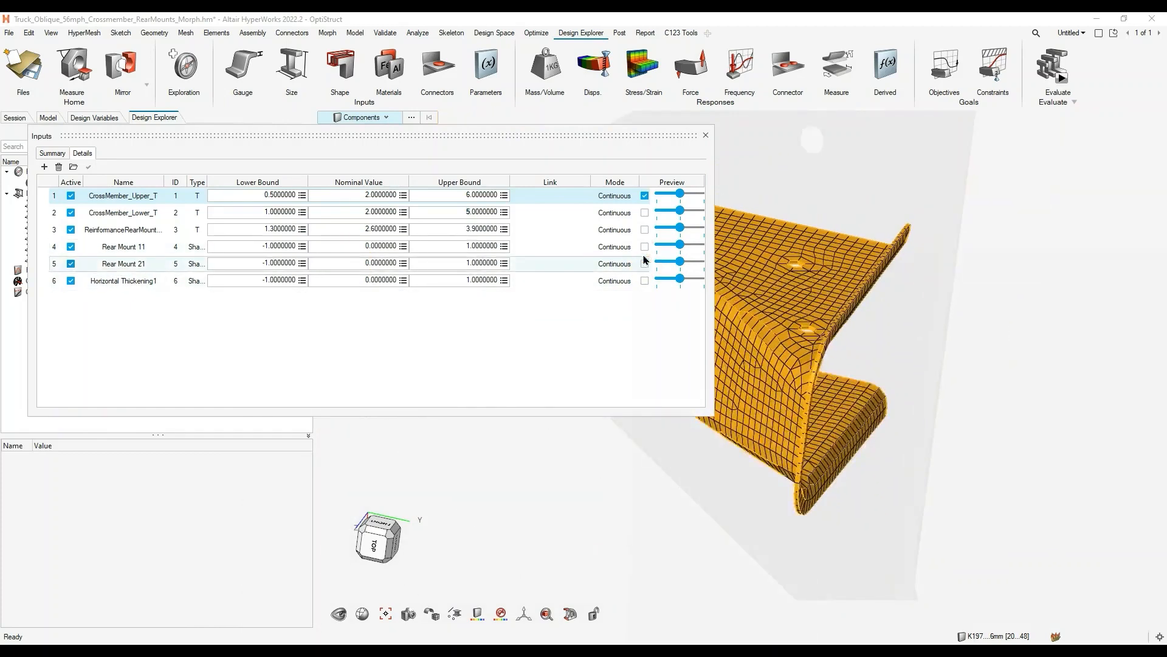
pyautogui.click(644, 246)
pyautogui.scroll(-5, 795, 261)
pyautogui.moveTo(797, 262); pyautogui.dragTo(991, 304, button='right')
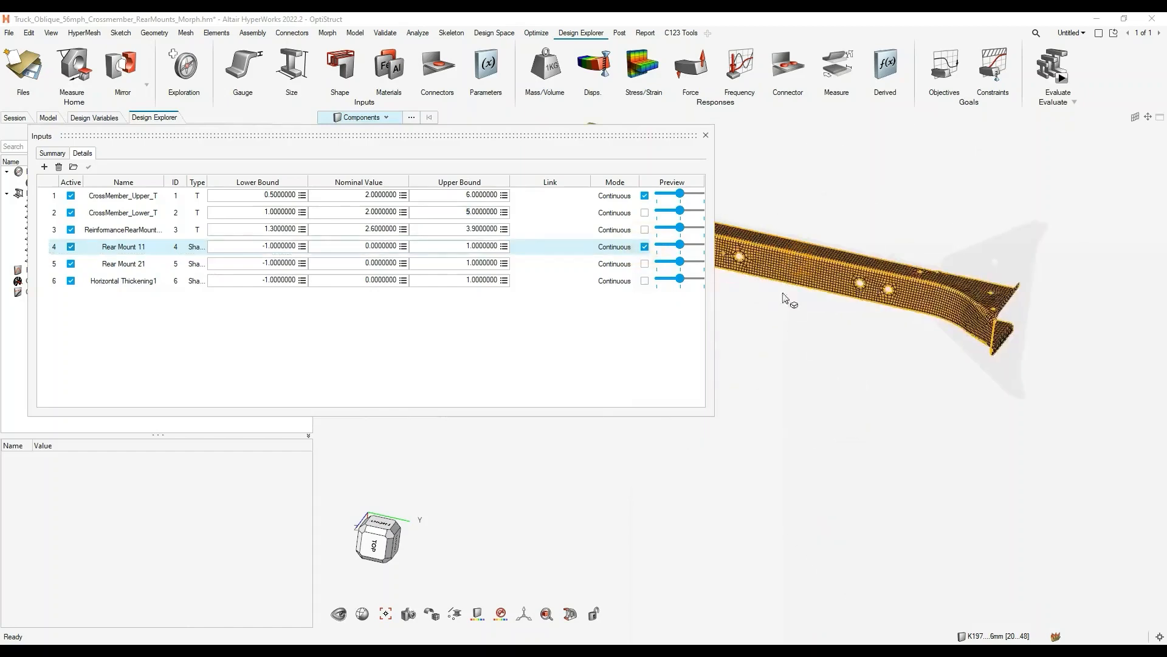
pyautogui.moveTo(777, 295); pyautogui.dragTo(1043, 383, button='right')
pyautogui.scroll(4, 880, 282)
pyautogui.scroll(3, 878, 298)
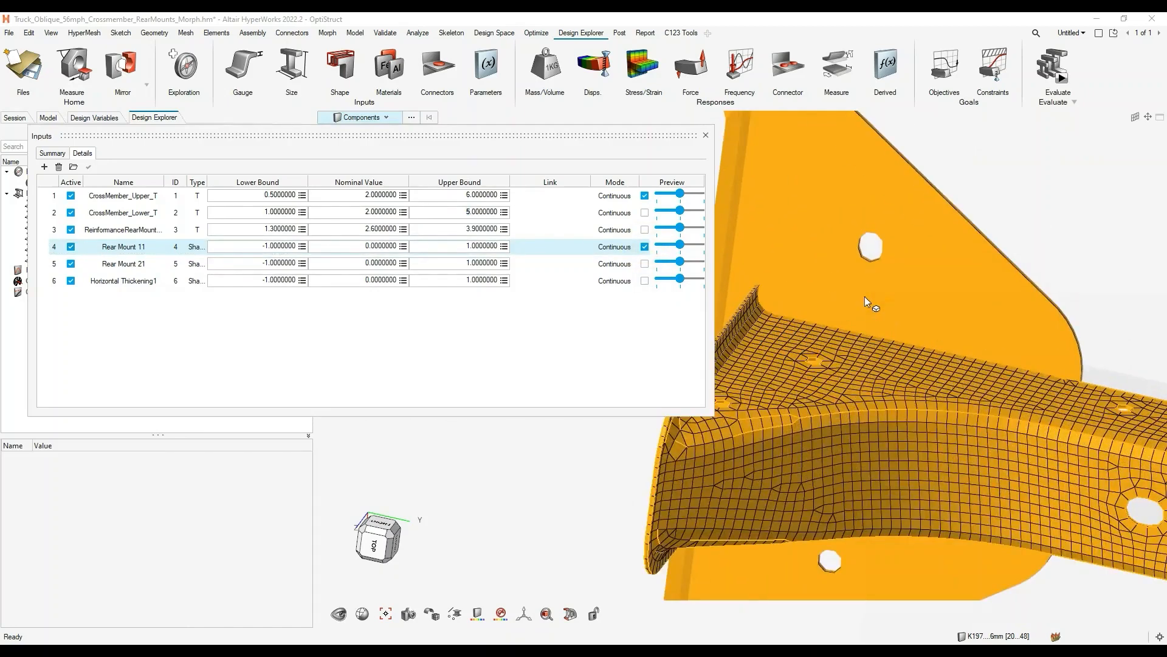
# - Preview the Rear Mount 11 shape at its upper bound and return it to the nominal shape
pyautogui.click(681, 245)
pyautogui.moveTo(681, 245); pyautogui.dragTo(703, 245)
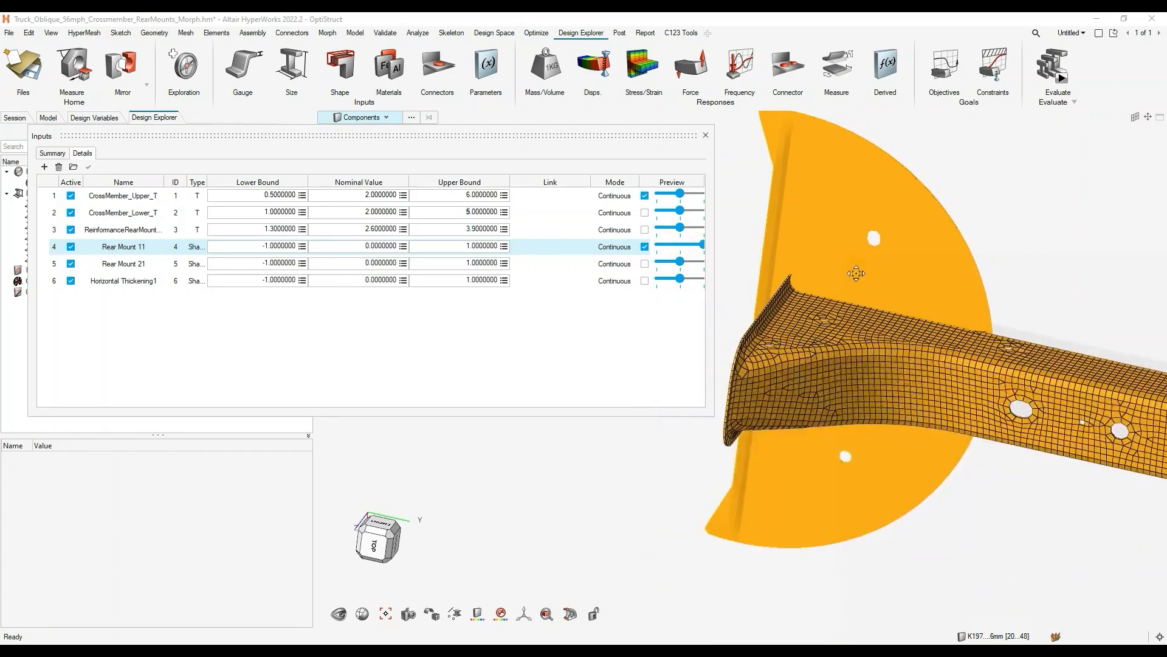
pyautogui.keyDown('ctrl'); pyautogui.moveTo(855, 274); pyautogui.dragTo(849, 299, button='right'); pyautogui.keyUp('ctrl')
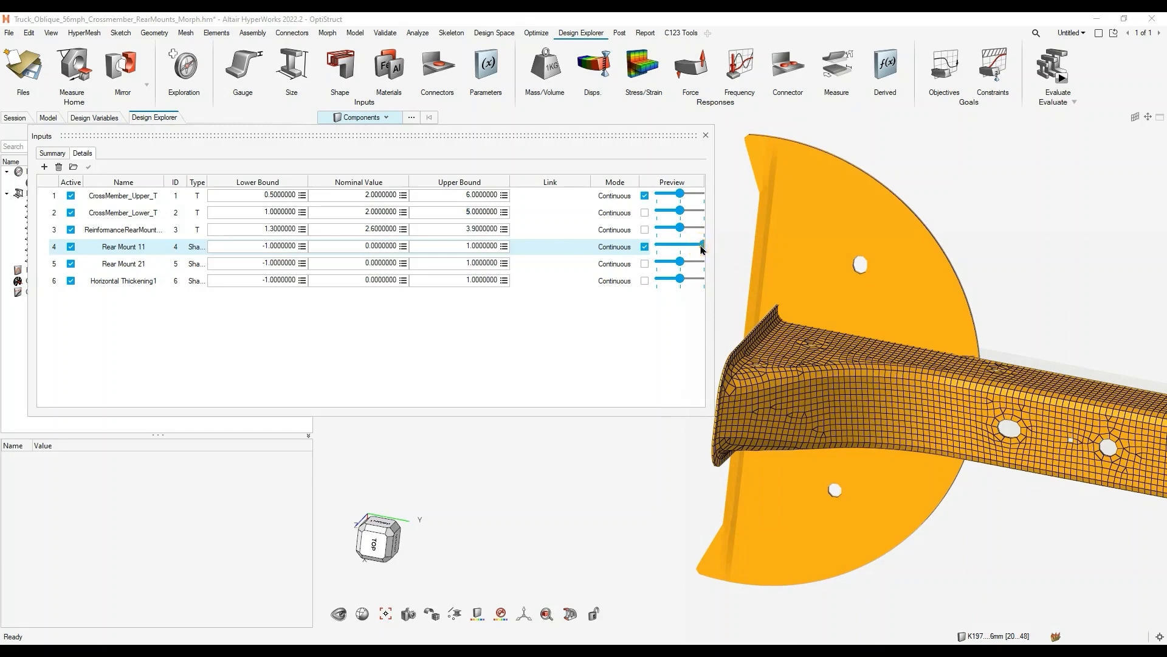
pyautogui.moveTo(702, 245); pyautogui.dragTo(681, 245)
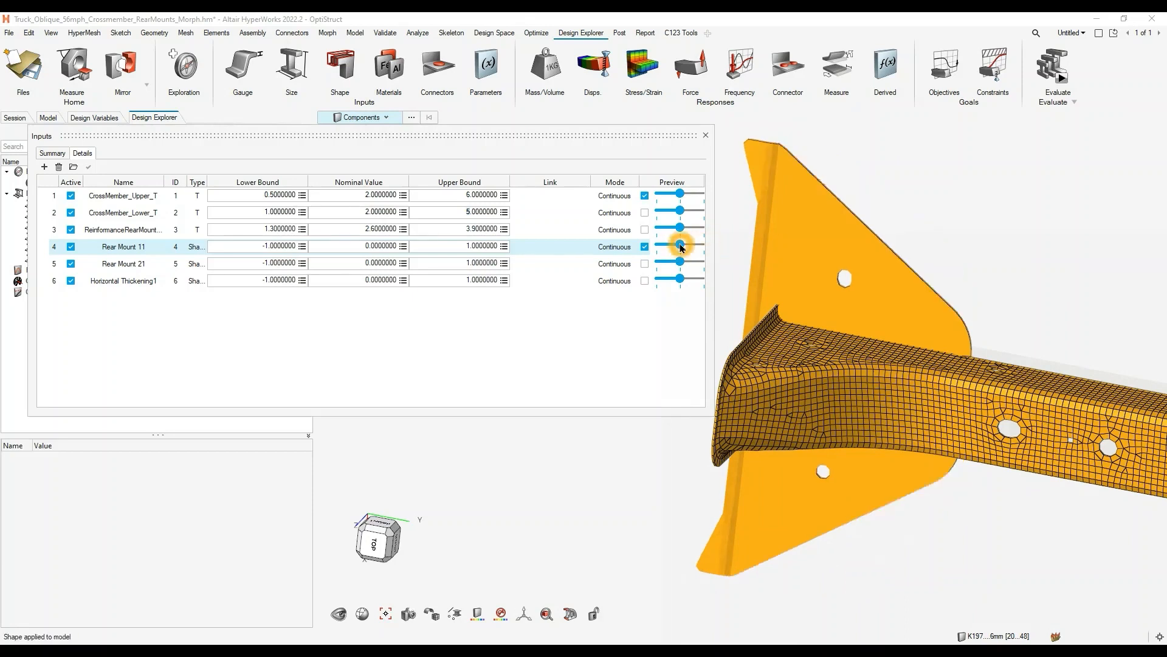
pyautogui.moveTo(680, 246)
pyautogui.mouseDown()
pyautogui.moveTo(644, 251)
pyautogui.moveTo(681, 249)
pyautogui.mouseUp()
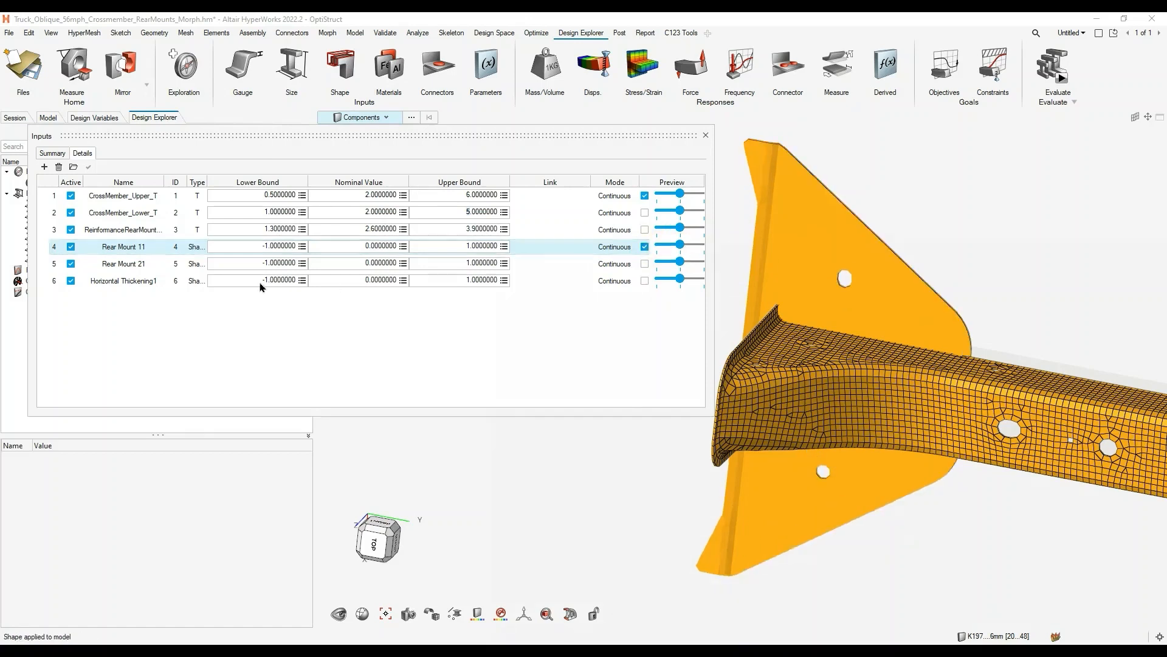
# - Set the lower bounds of the Rear Mount 11 and Rear Mount 21 shape variables to -0.5
pyautogui.click(283, 246)
pyautogui.doubleClick(275, 245)
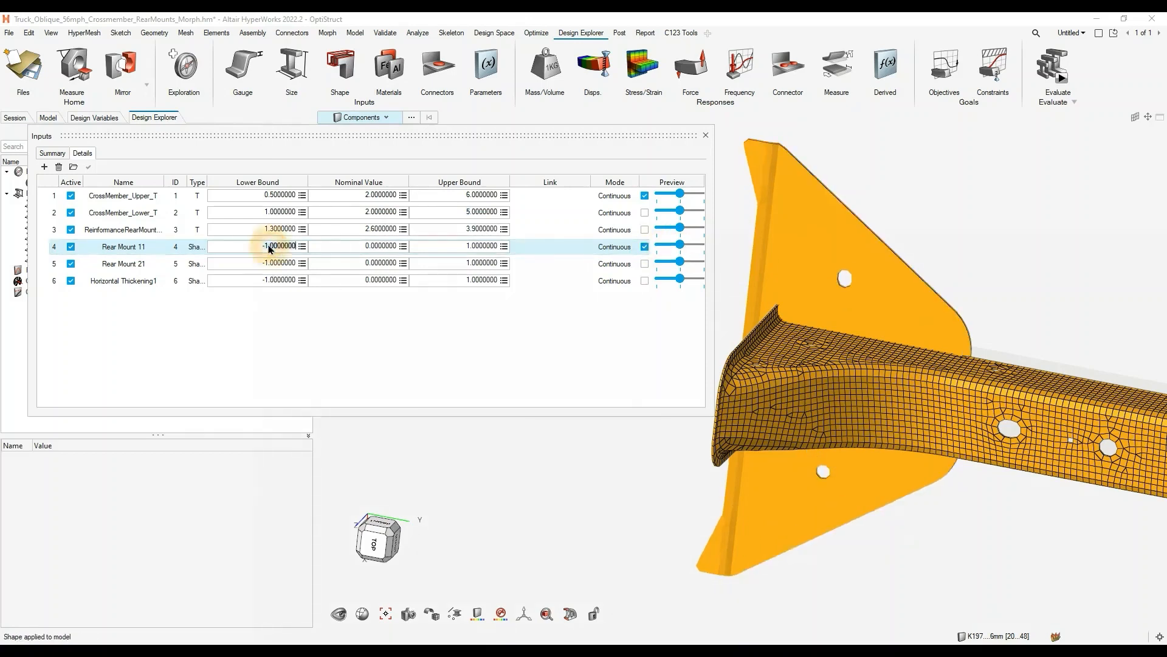
pyautogui.click(406, 280)
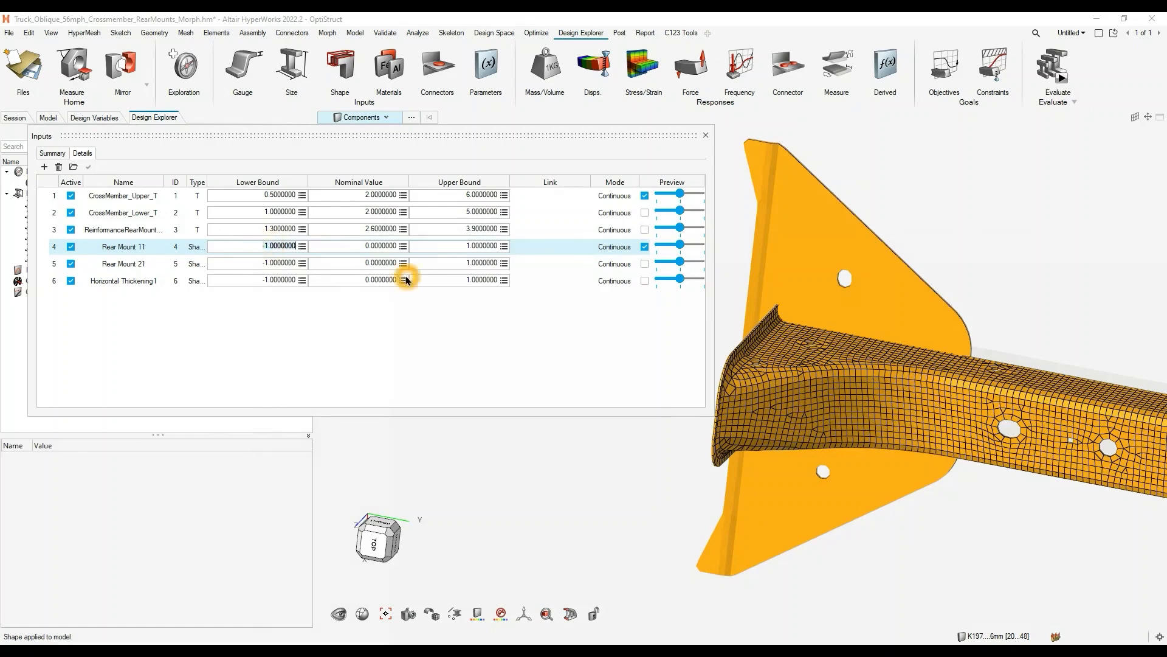
pyautogui.write('-')
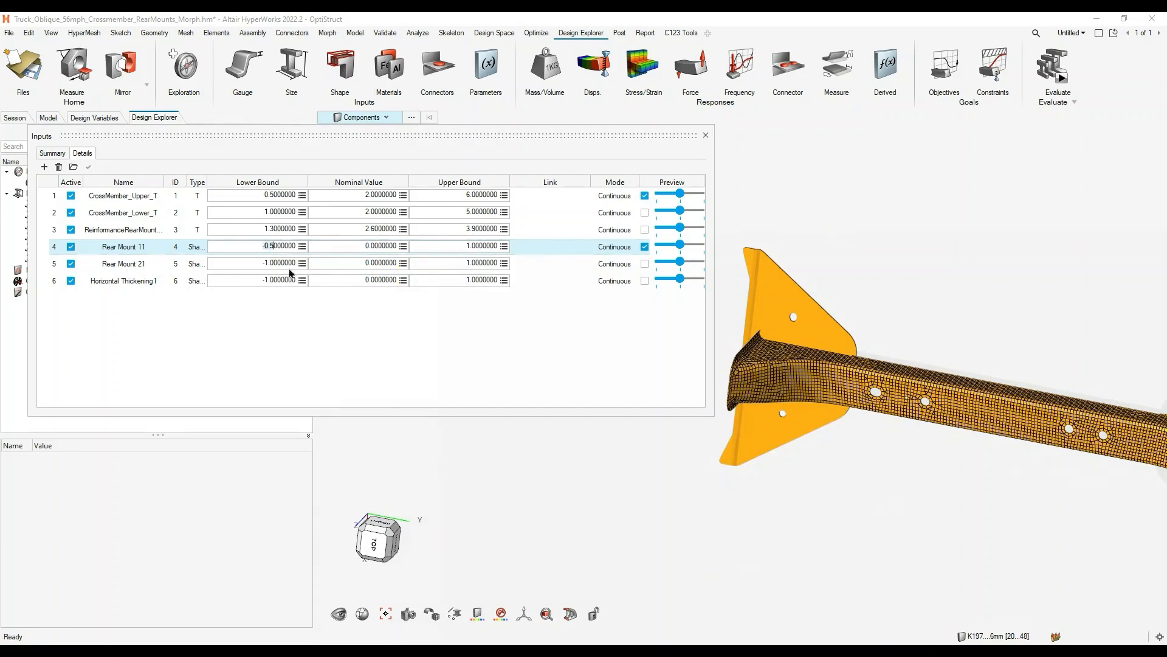
pyautogui.doubleClick(266, 262)
pyautogui.write('-0')
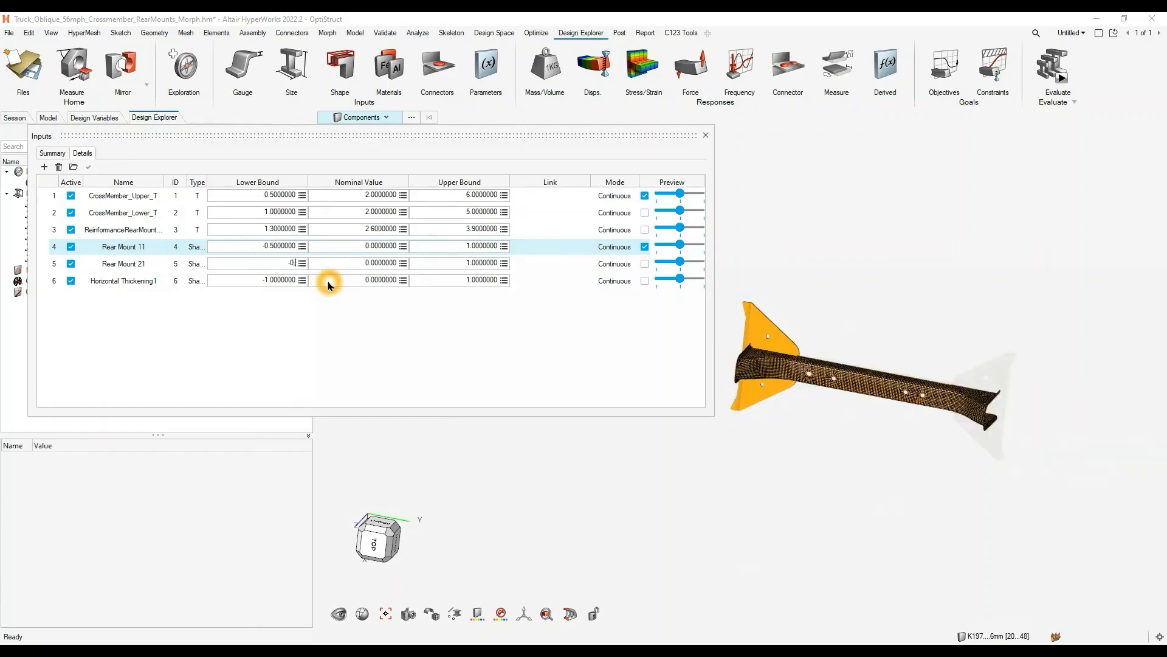
pyautogui.click(280, 325)
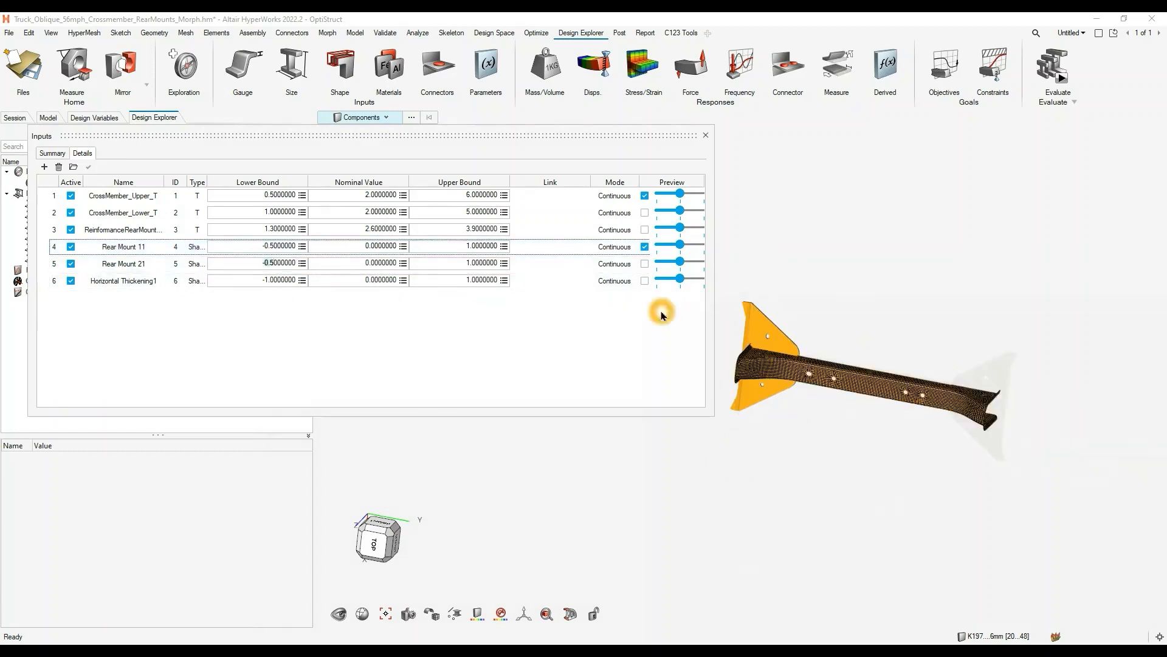
# - Turn off the previews of Rear Mount 11 and CrossMember_Upper_T and close the design variable table
pyautogui.click(644, 246)
pyautogui.click(645, 196)
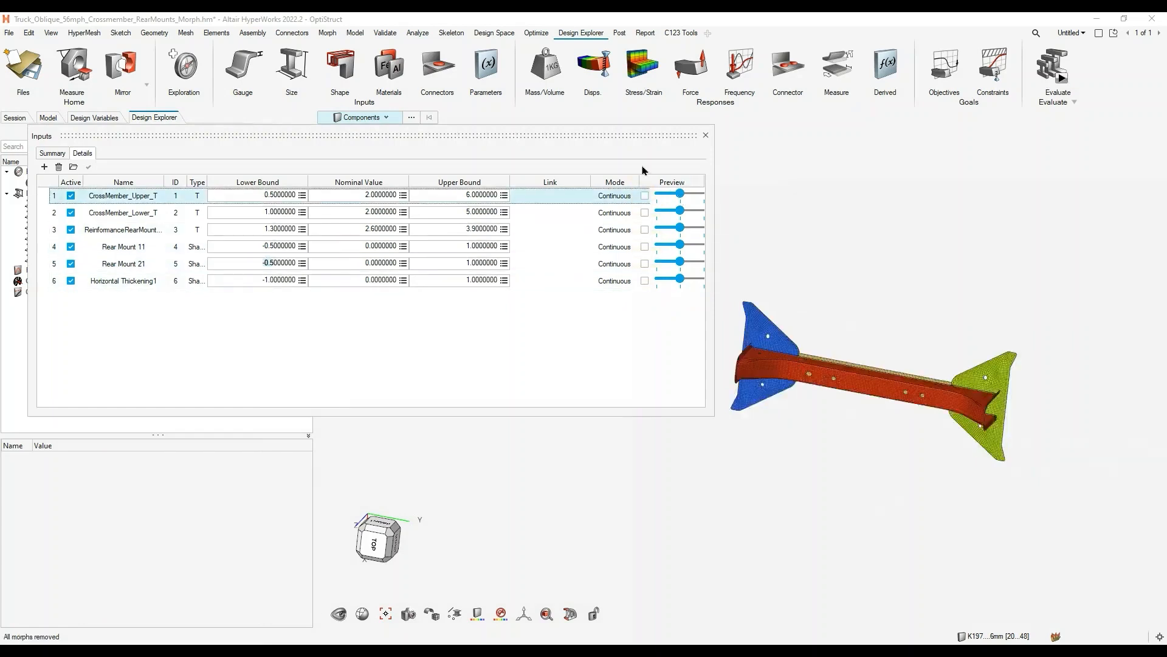
pyautogui.click(705, 135)
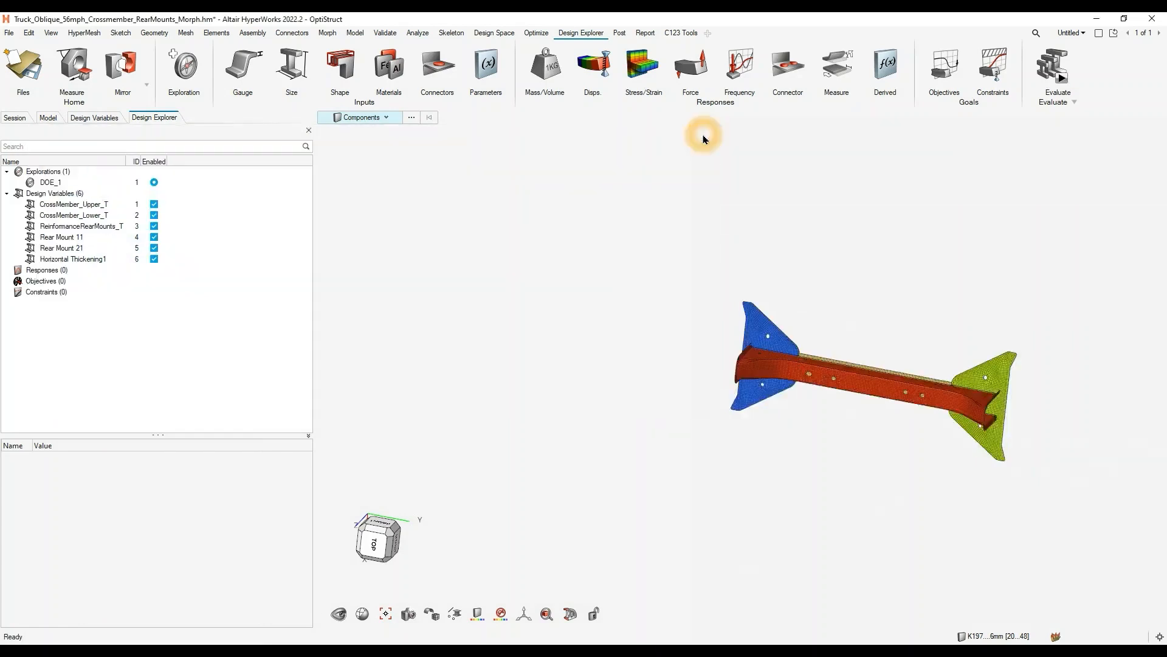
pyautogui.scroll(5, 847, 242)
pyautogui.scroll(2, 712, 282)
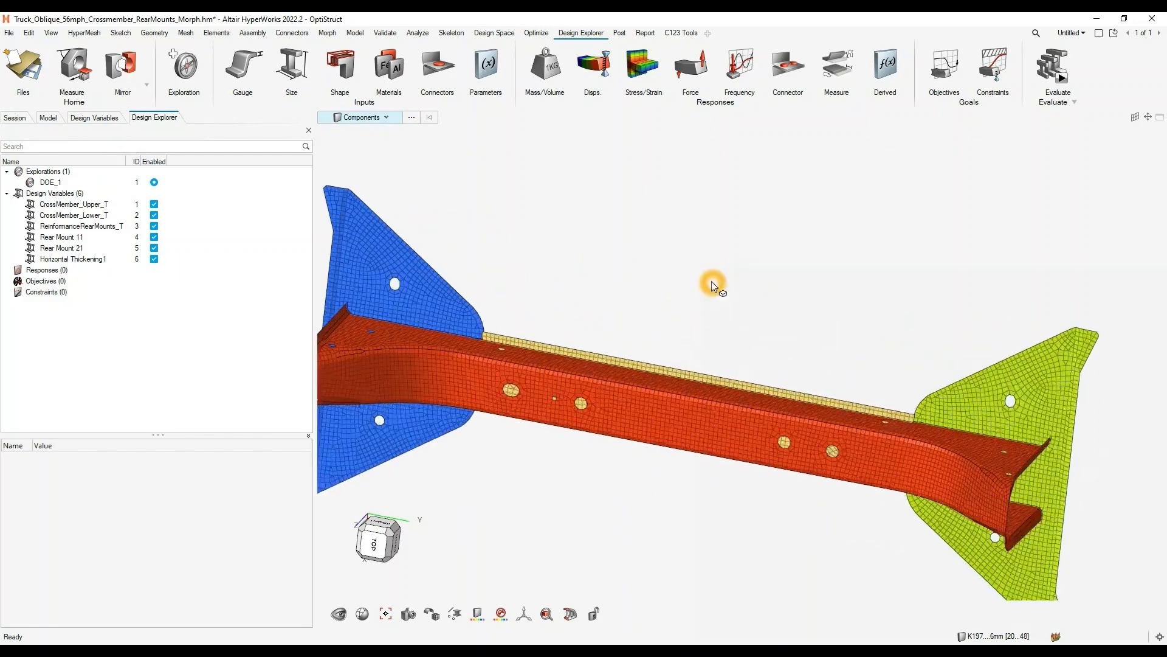
pyautogui.scroll(-1, 669, 340)
pyautogui.moveTo(672, 338); pyautogui.dragTo(735, 294, button='right')
pyautogui.scroll(-2, 737, 298)
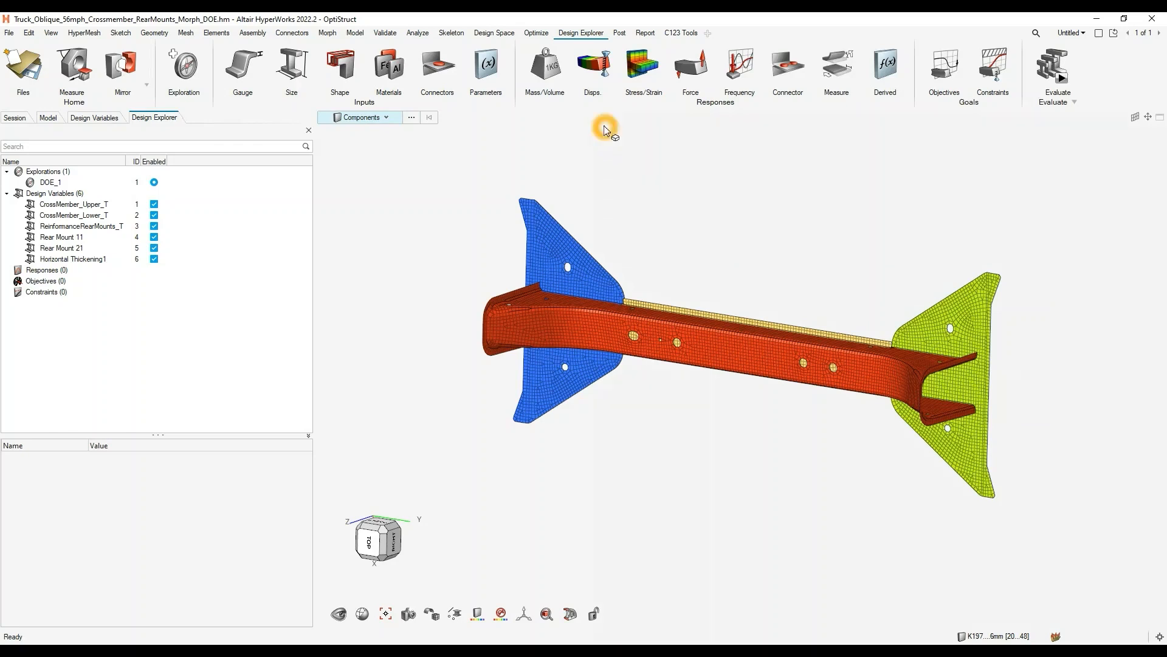
# - Create a displacement response on a node at mid-span of the red crossmember's upper flange
pyautogui.click(639, 69)
pyautogui.click(593, 63)
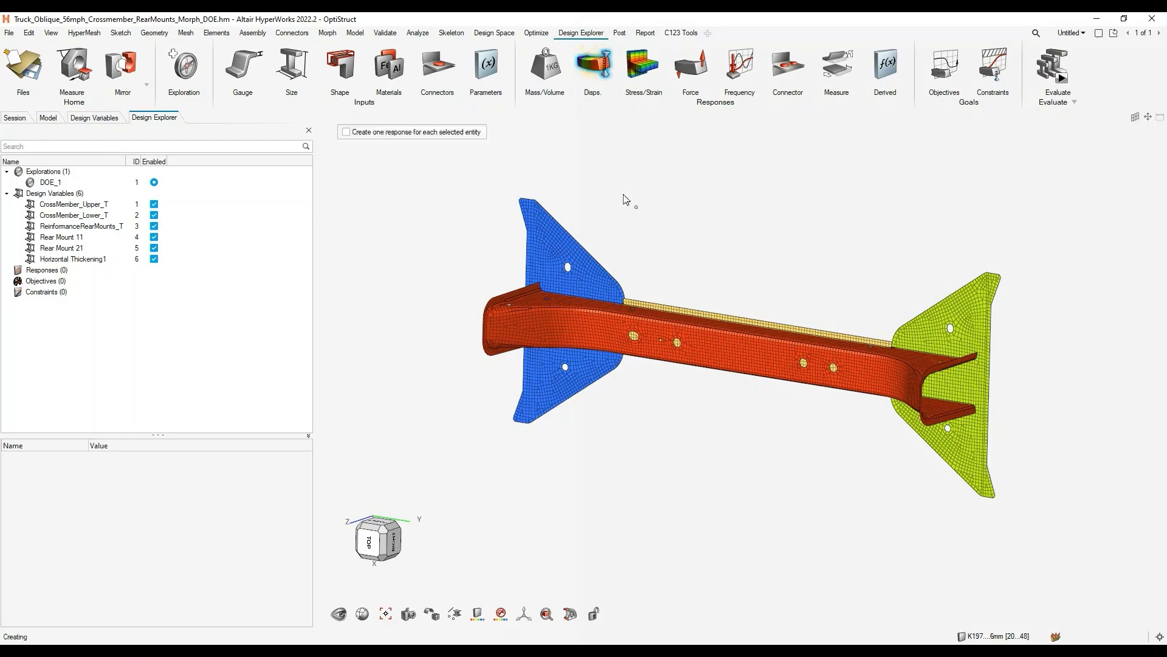
pyautogui.scroll(5, 736, 322)
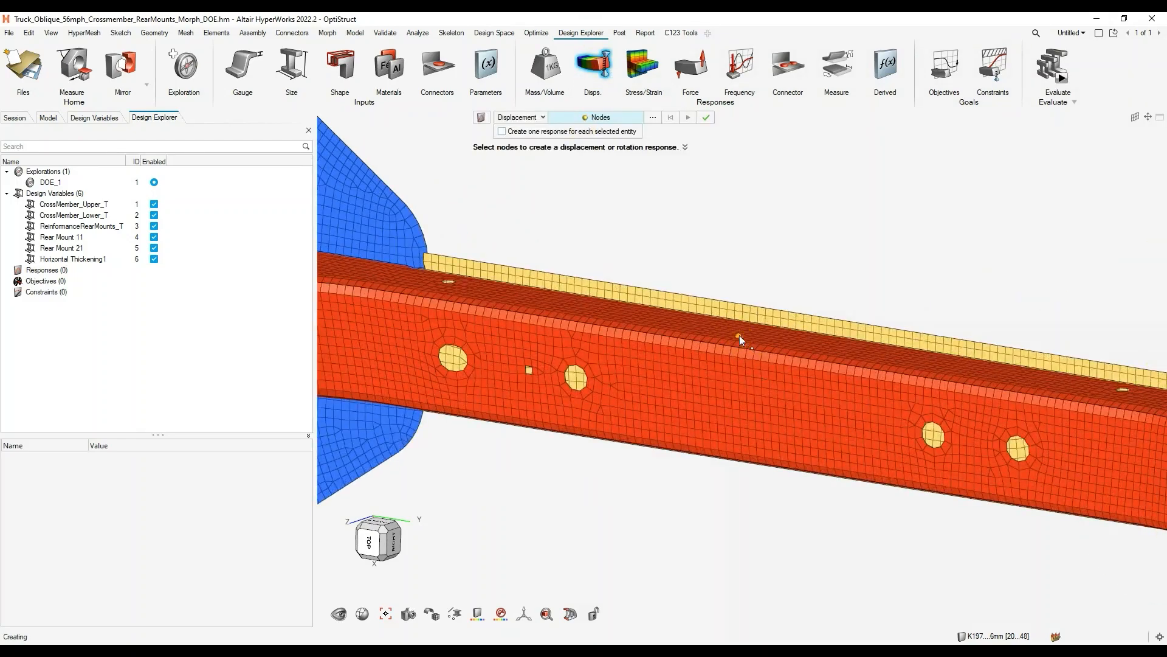
pyautogui.click(739, 335)
pyautogui.scroll(-5, 703, 390)
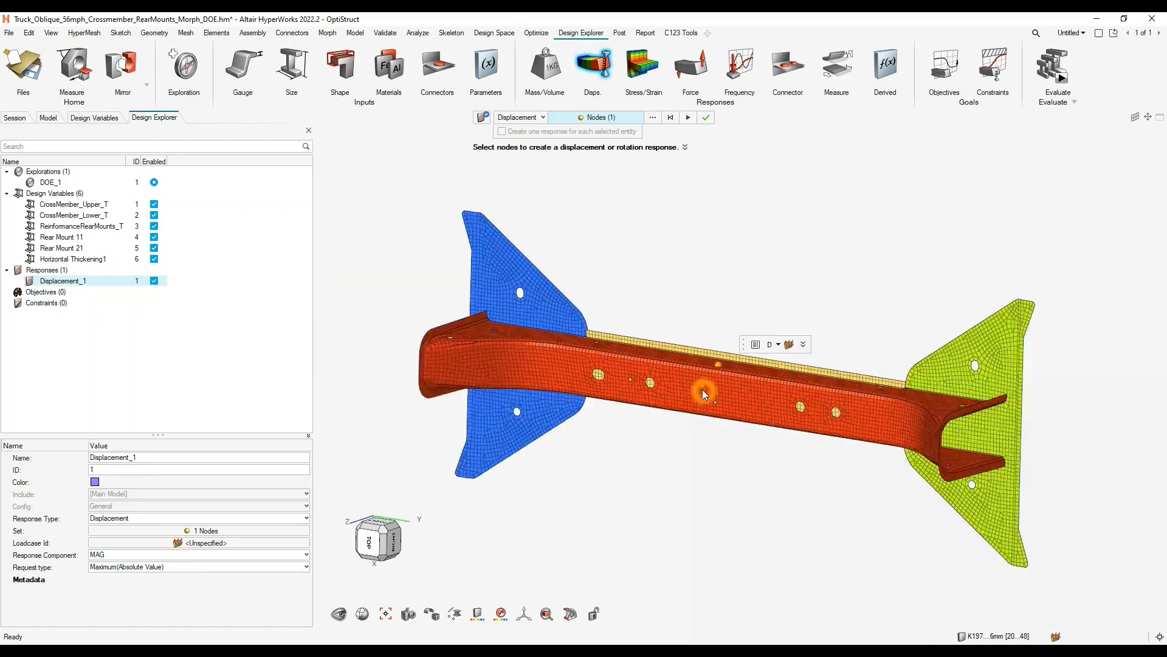
# - Assign the VerticalDeflection load step to the mid-span displacement response, check its component options and finish the response
pyautogui.click(789, 345)
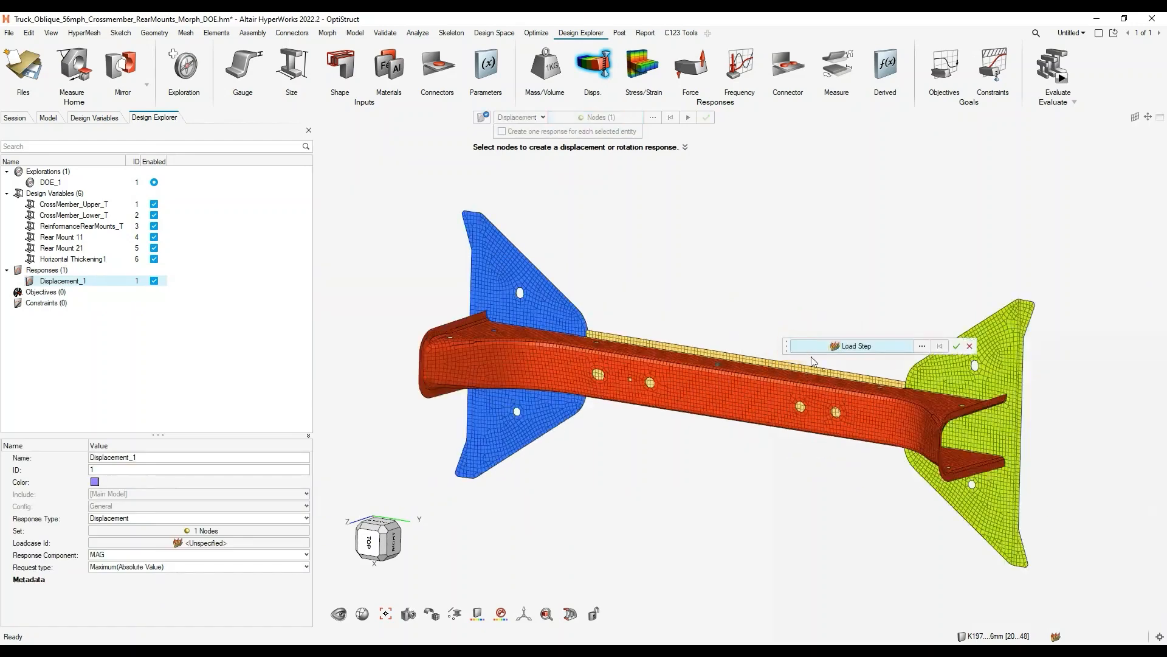
pyautogui.click(922, 347)
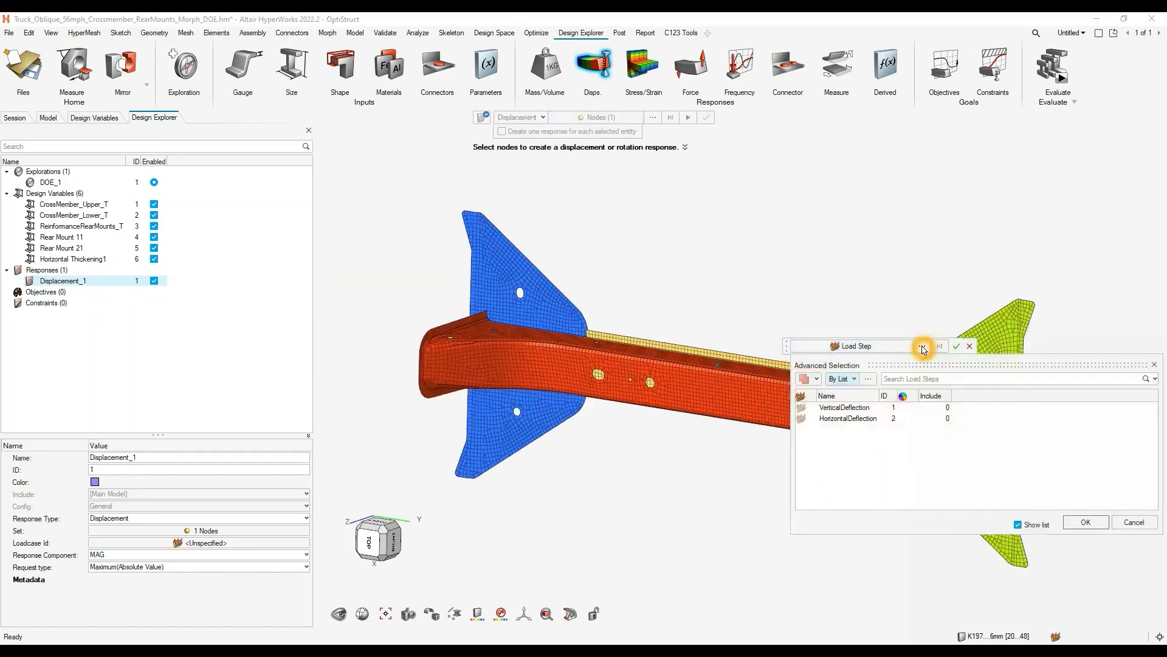
pyautogui.click(833, 407)
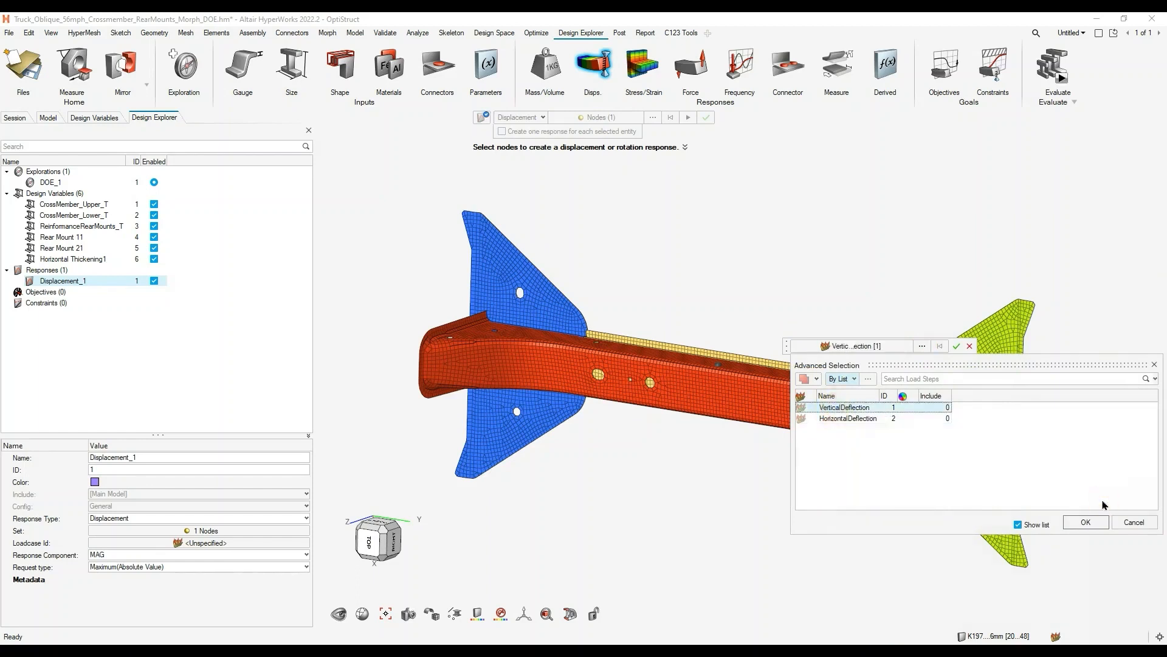
pyautogui.click(1095, 526)
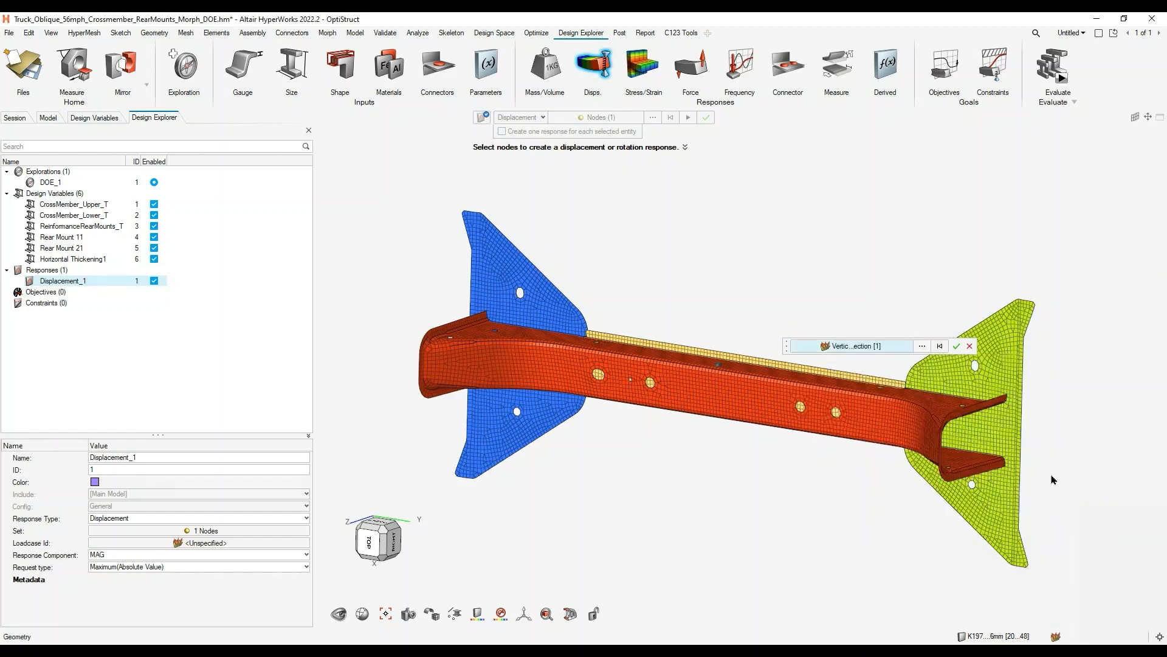
pyautogui.click(957, 347)
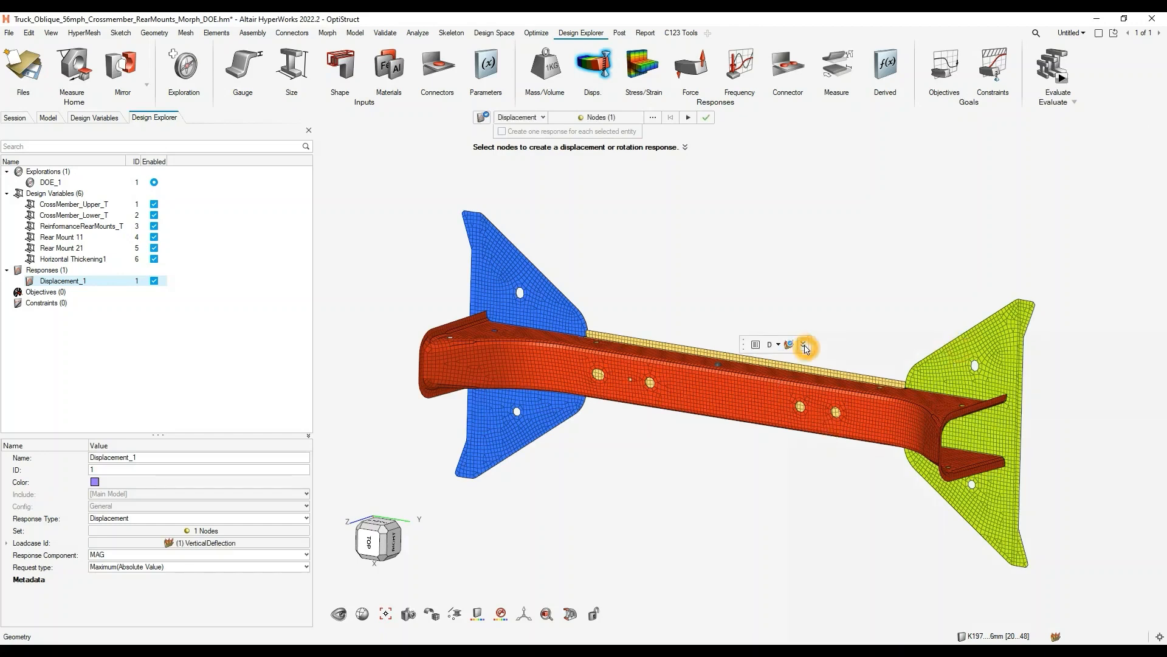
pyautogui.click(805, 345)
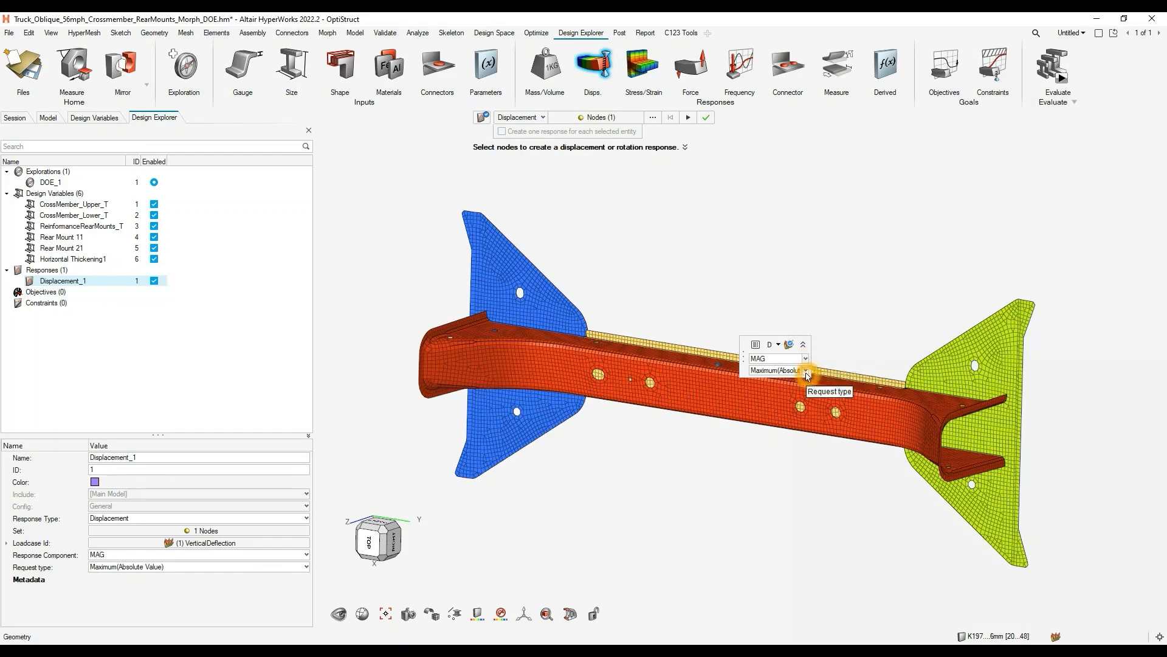
pyautogui.click(707, 122)
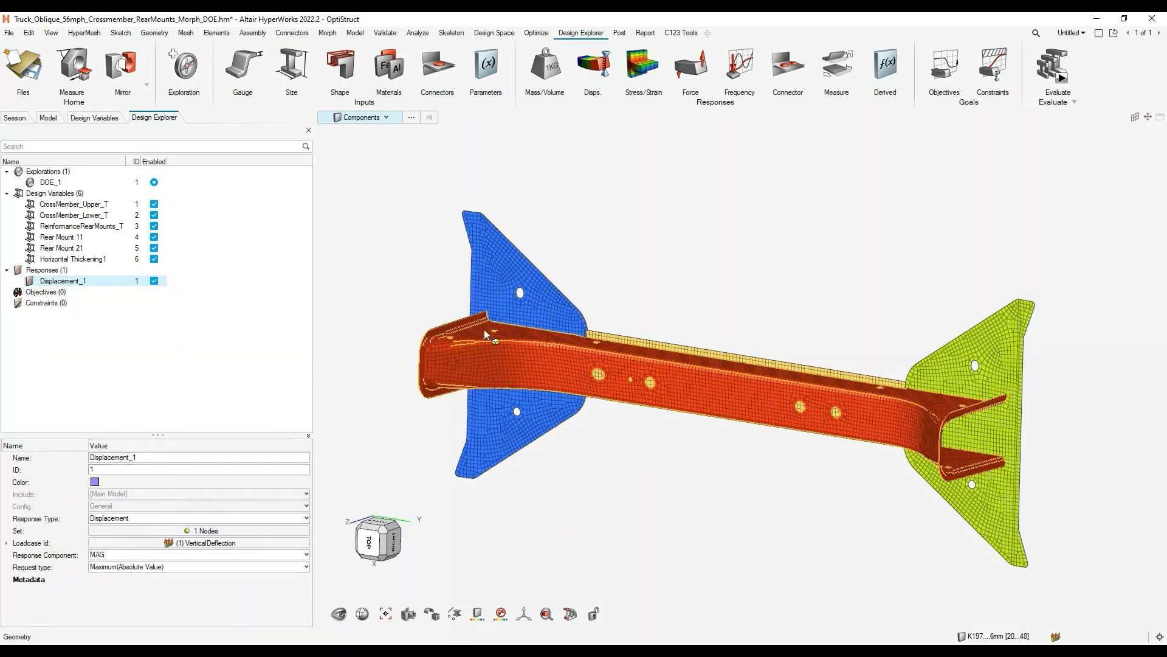
# - Create a second displacement response on an upper-flange node near the blue rear mount, using the HorizontalDeflection load step
pyautogui.click(593, 78)
pyautogui.scroll(2, 547, 345)
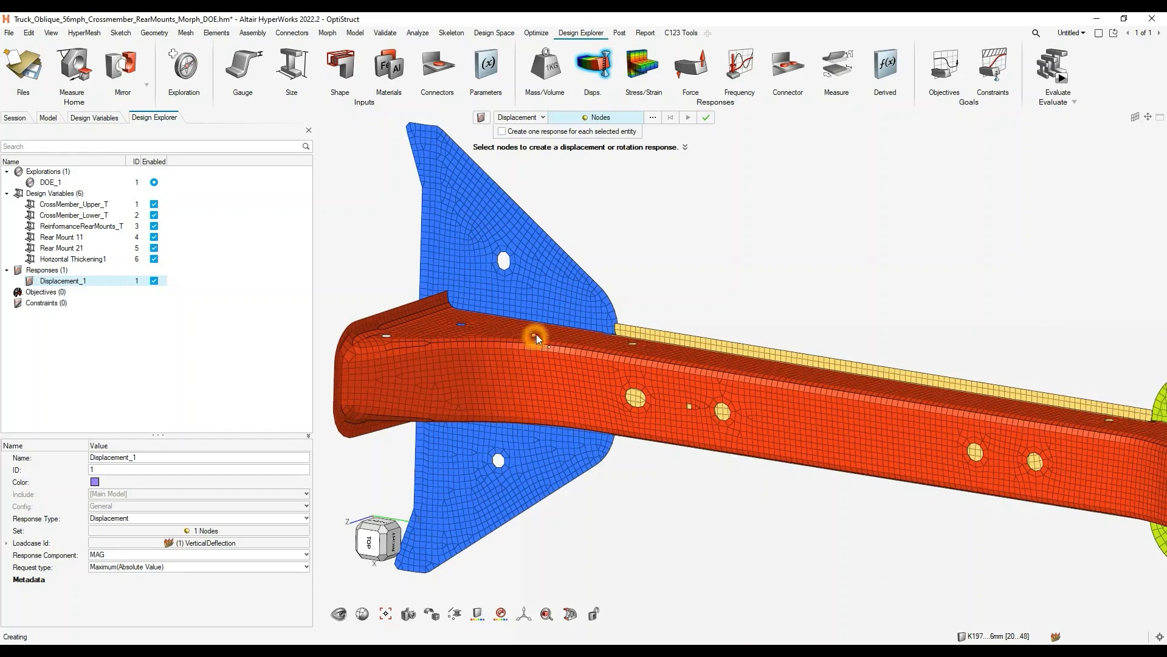
pyautogui.click(543, 333)
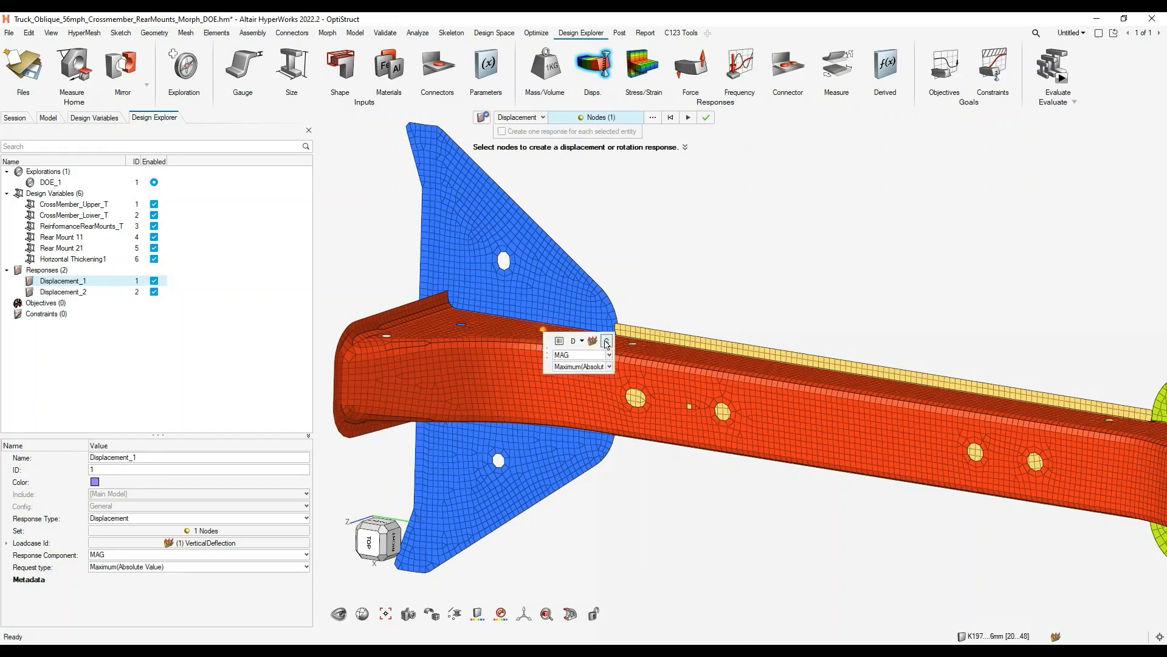
pyautogui.click(597, 344)
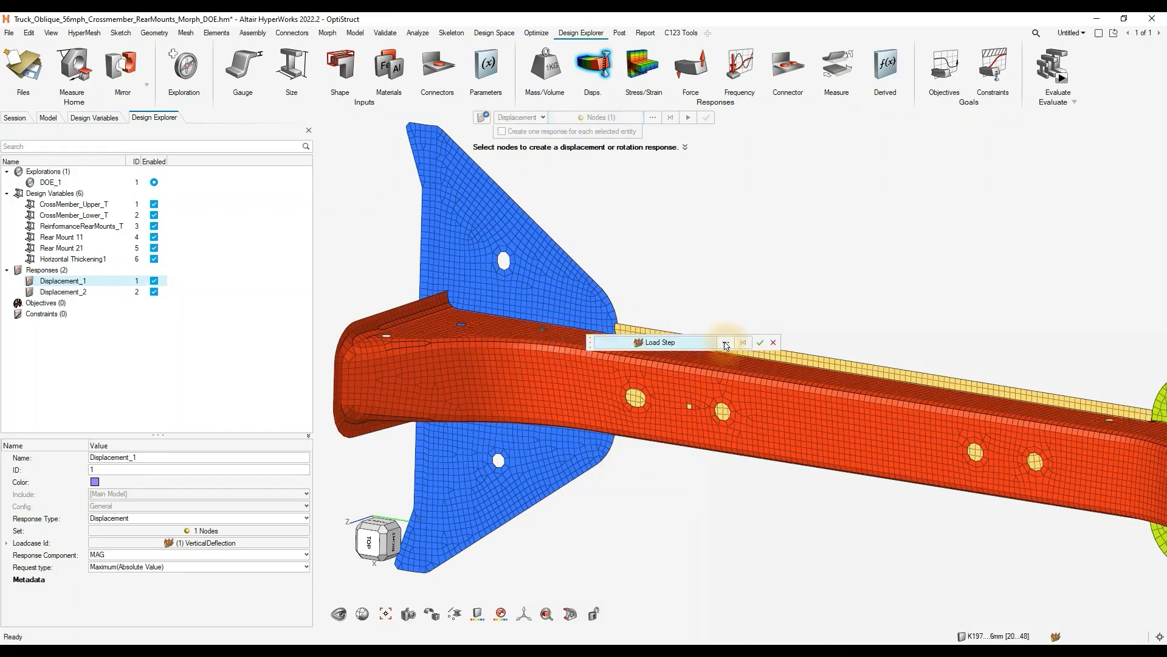
pyautogui.click(726, 344)
pyautogui.click(654, 414)
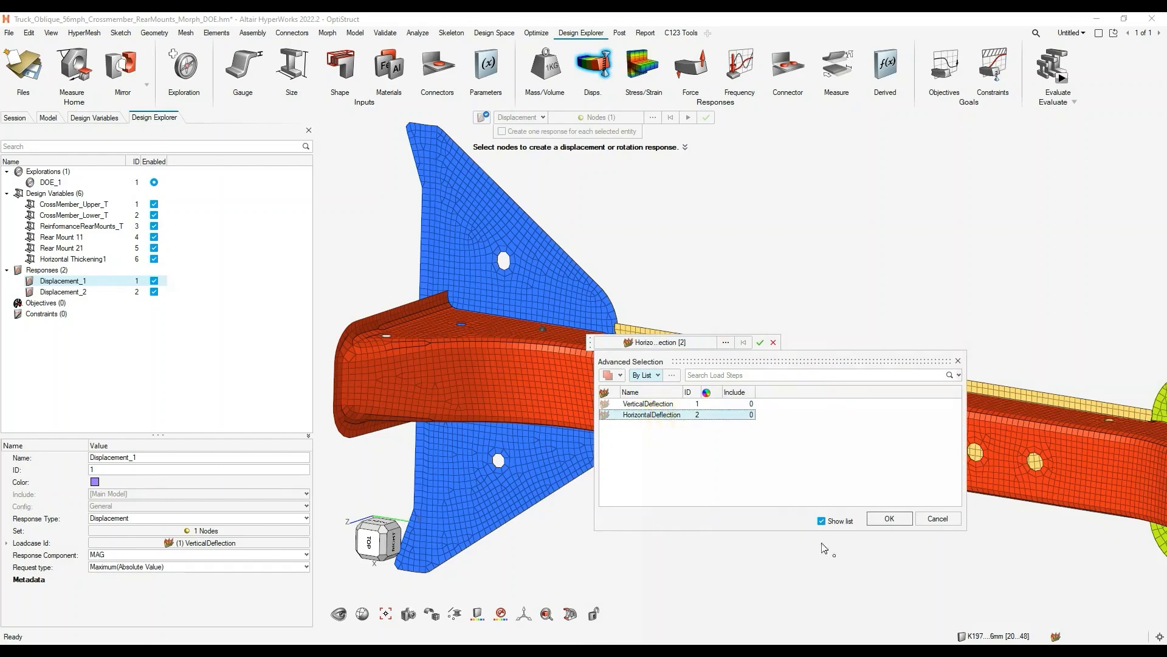
pyautogui.click(892, 519)
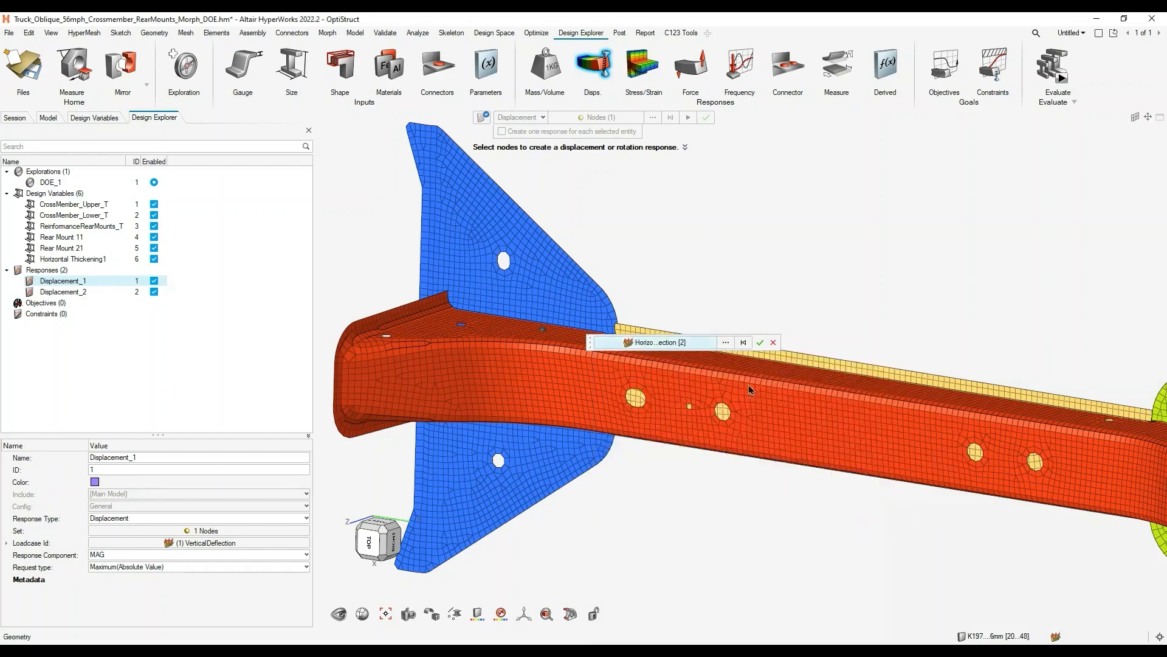
pyautogui.click(762, 340)
pyautogui.click(706, 118)
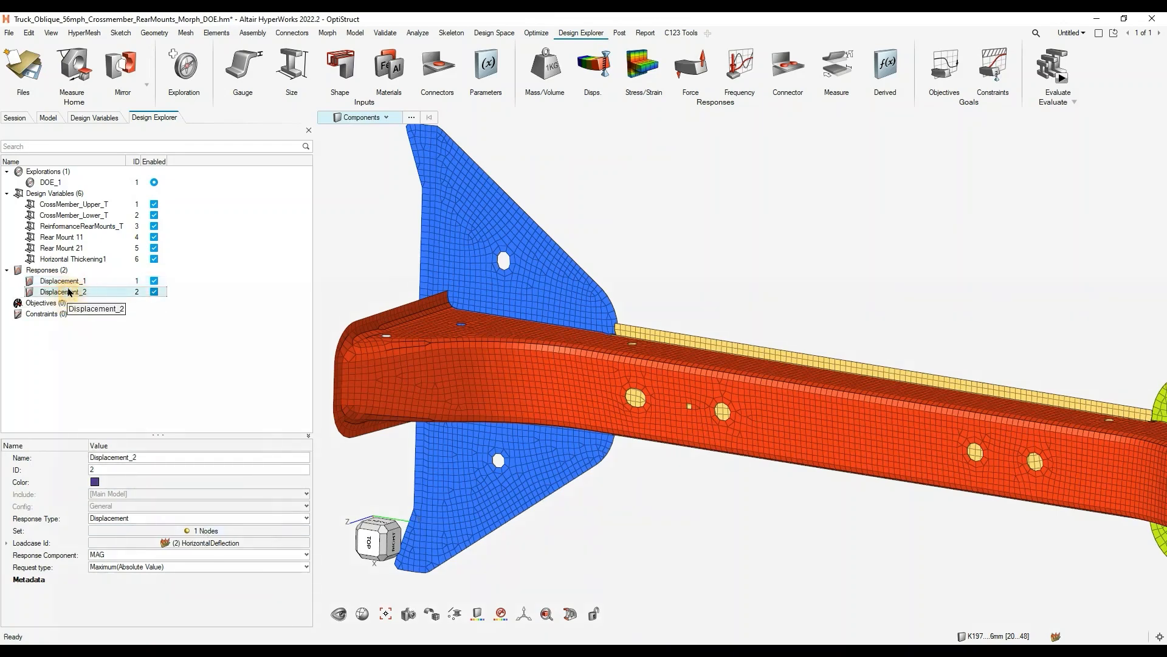
# - Rename the first displacement response as Vert_Displ
pyautogui.click(73, 281)
pyautogui.doubleClick(148, 459)
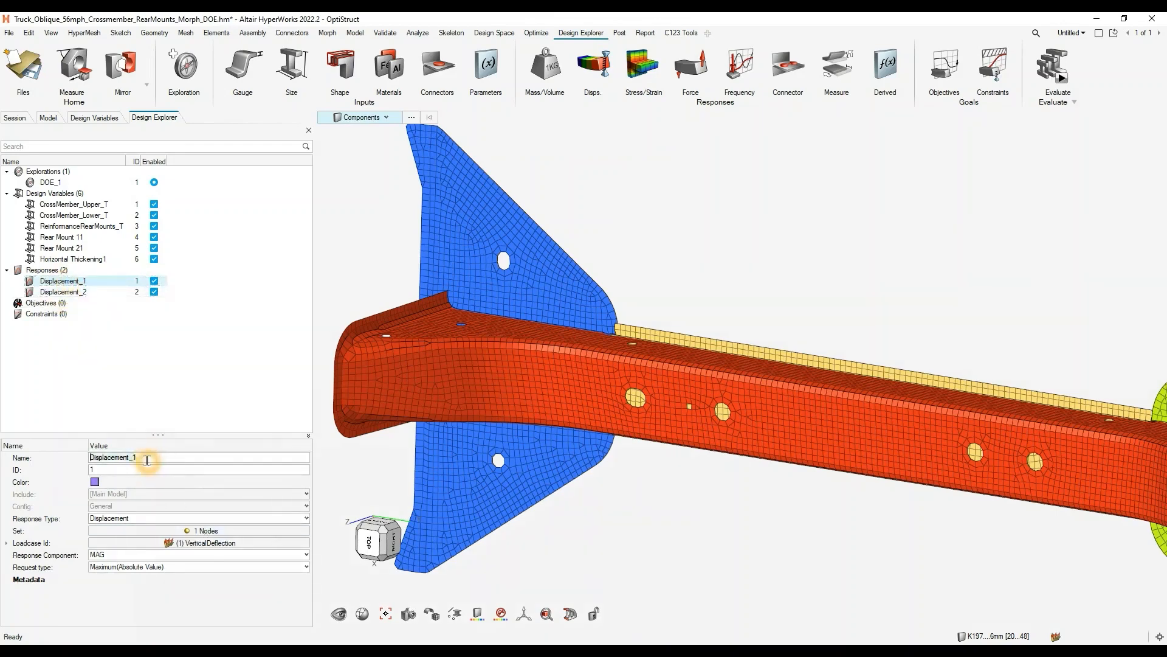
pyautogui.write('Vert_Displ')
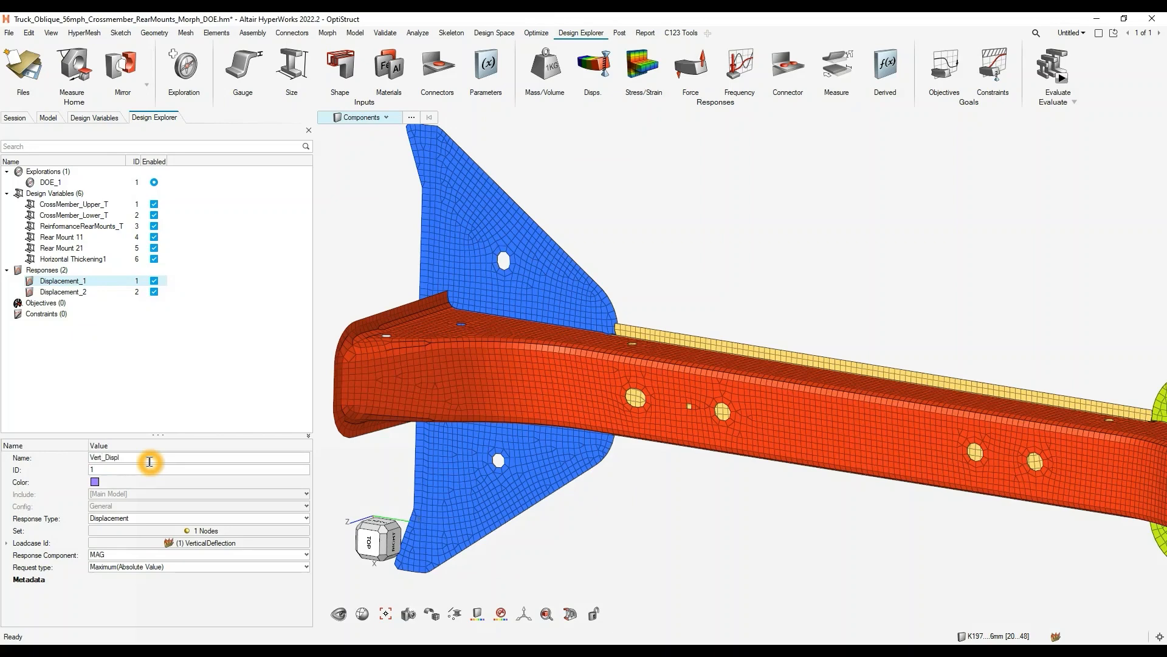
pyautogui.press('Return')
# - Rename the second displacement response as Horiz_Displ and check the load case details of the responses
pyautogui.click(63, 292)
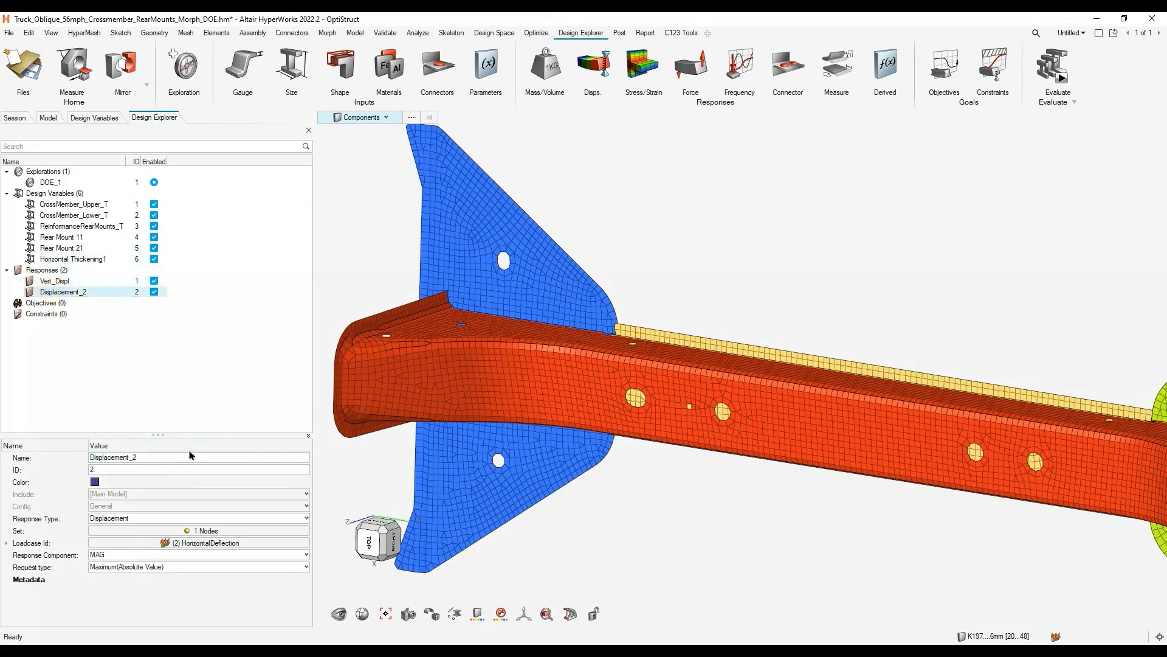
pyautogui.doubleClick(134, 456)
pyautogui.write('Horiz_Displ')
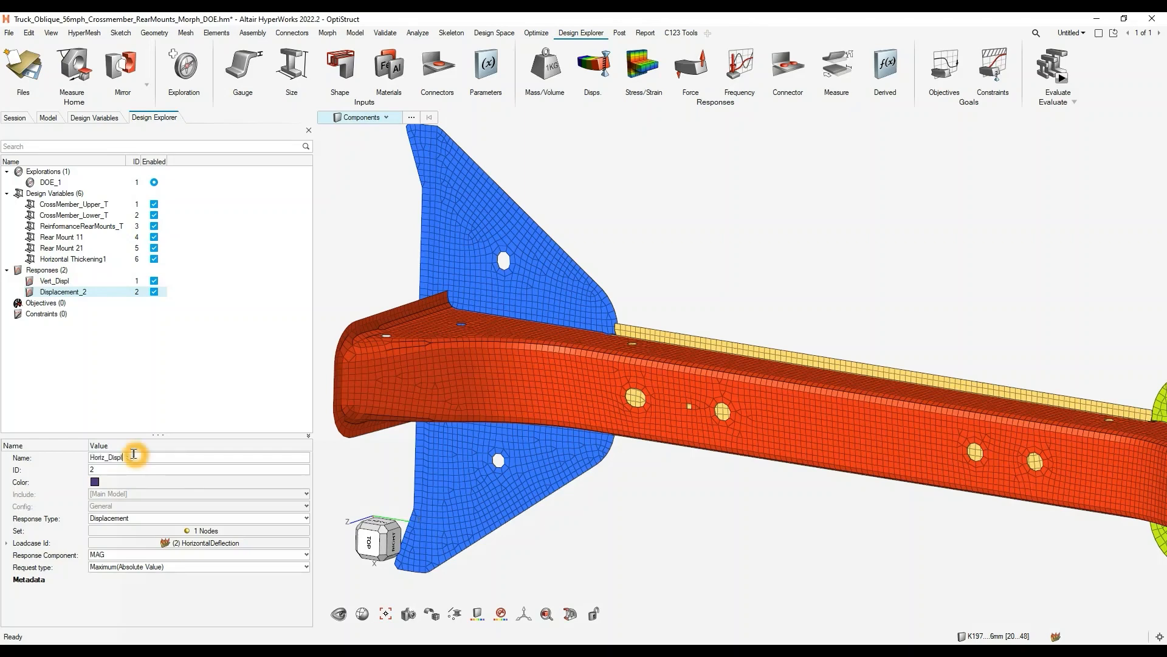
pyautogui.press('Return')
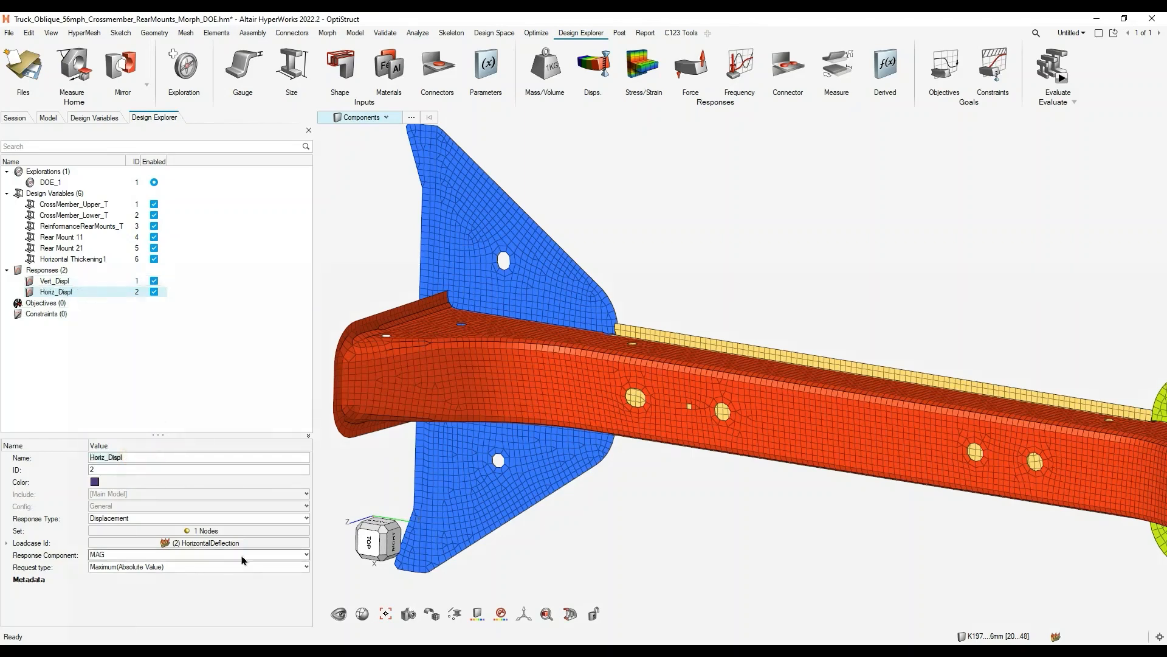
pyautogui.click(50, 294)
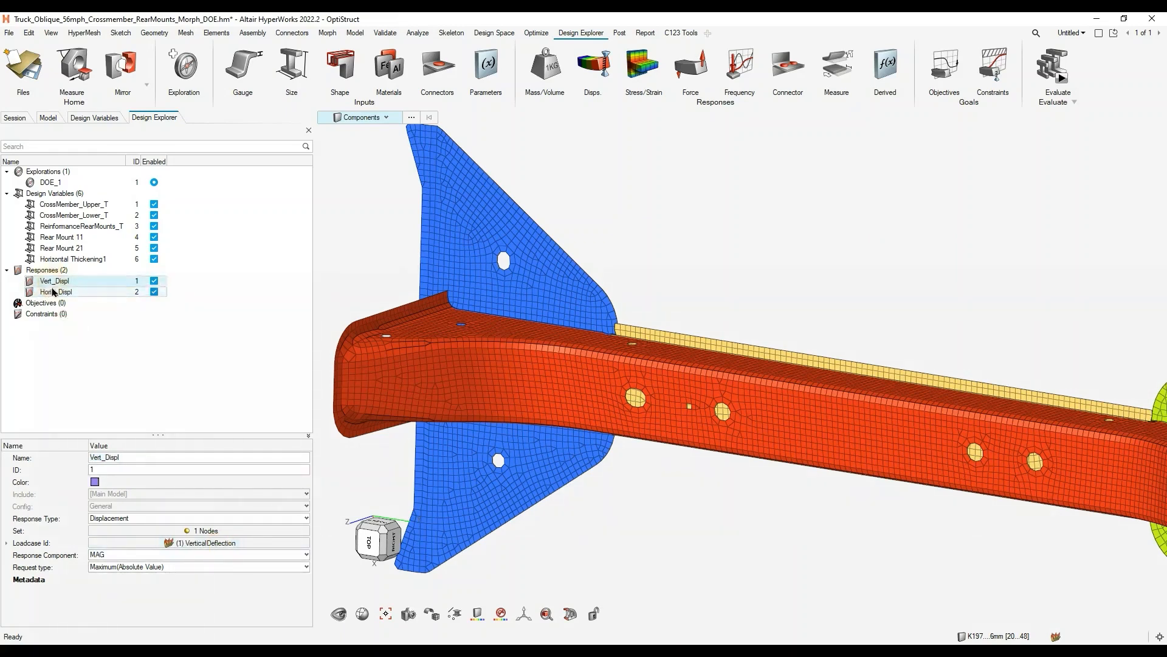
pyautogui.click(6, 542)
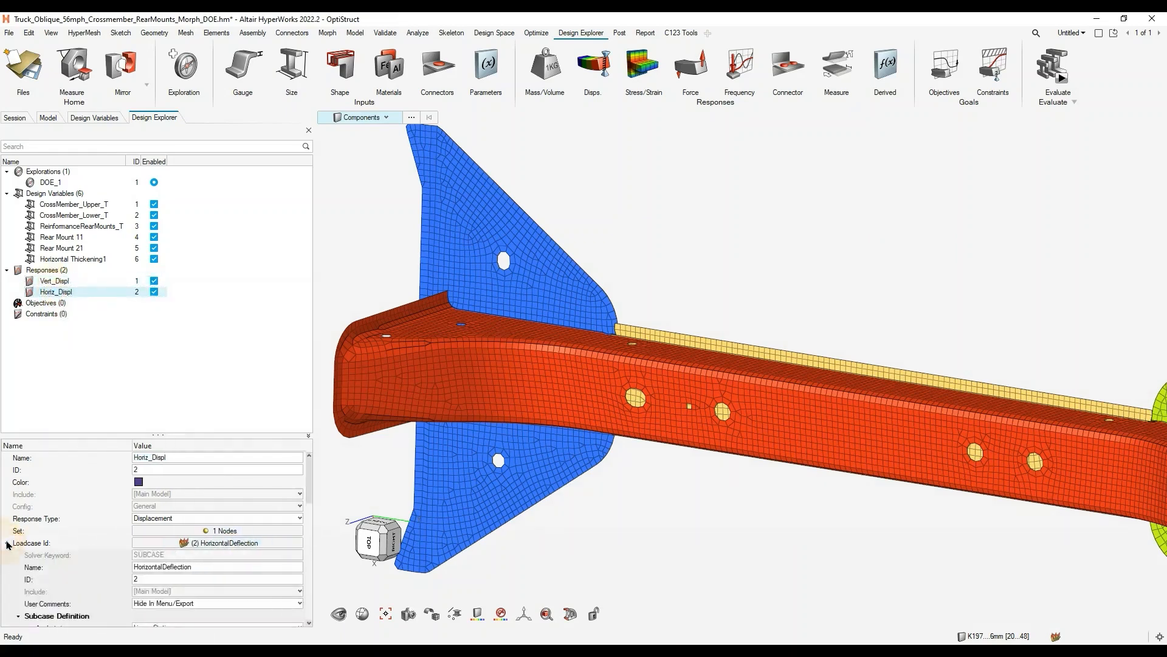
pyautogui.click(6, 543)
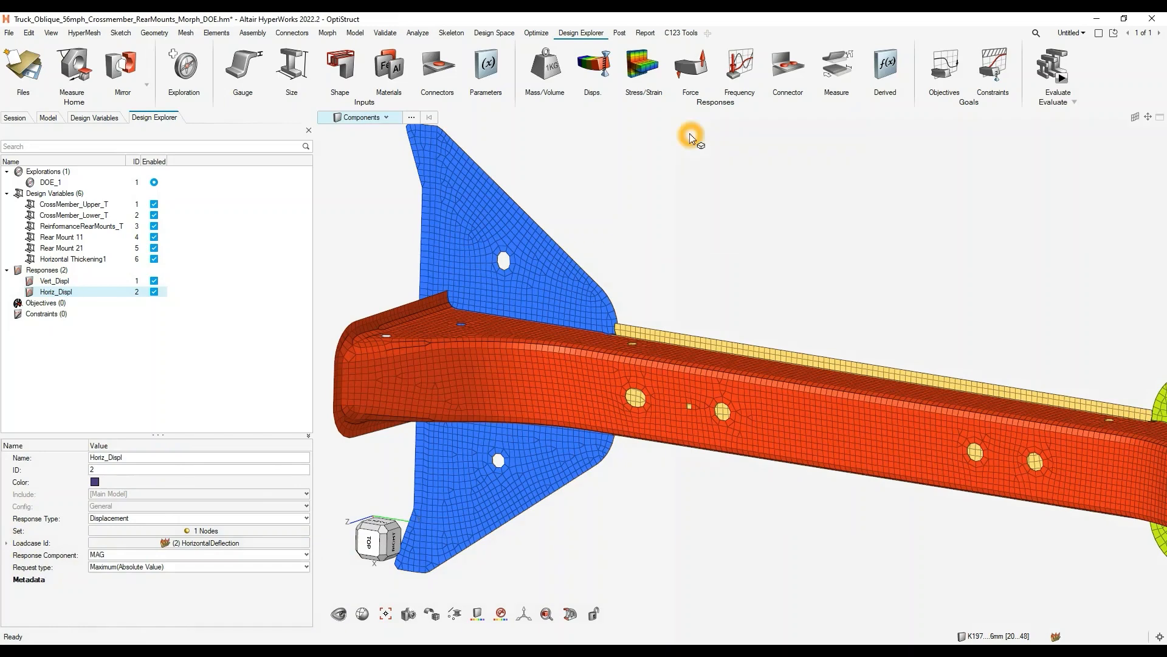
# - Create an element-based shell stress response on one element at mid-span of the red crossmember's front face
pyautogui.click(645, 76)
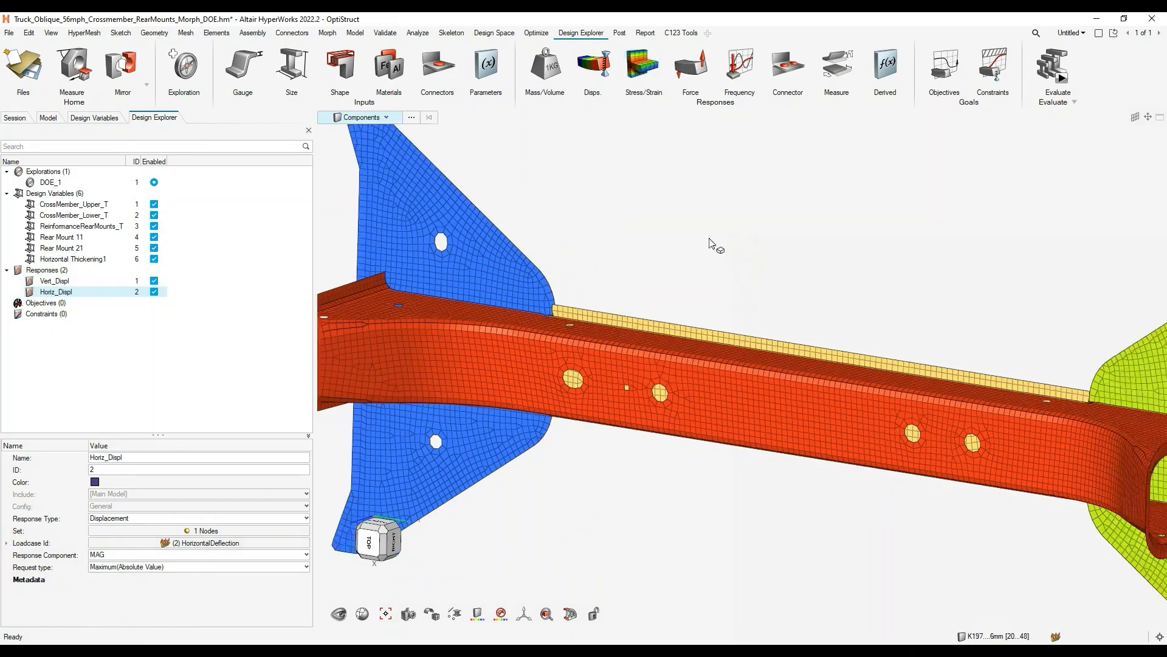
pyautogui.click(739, 176)
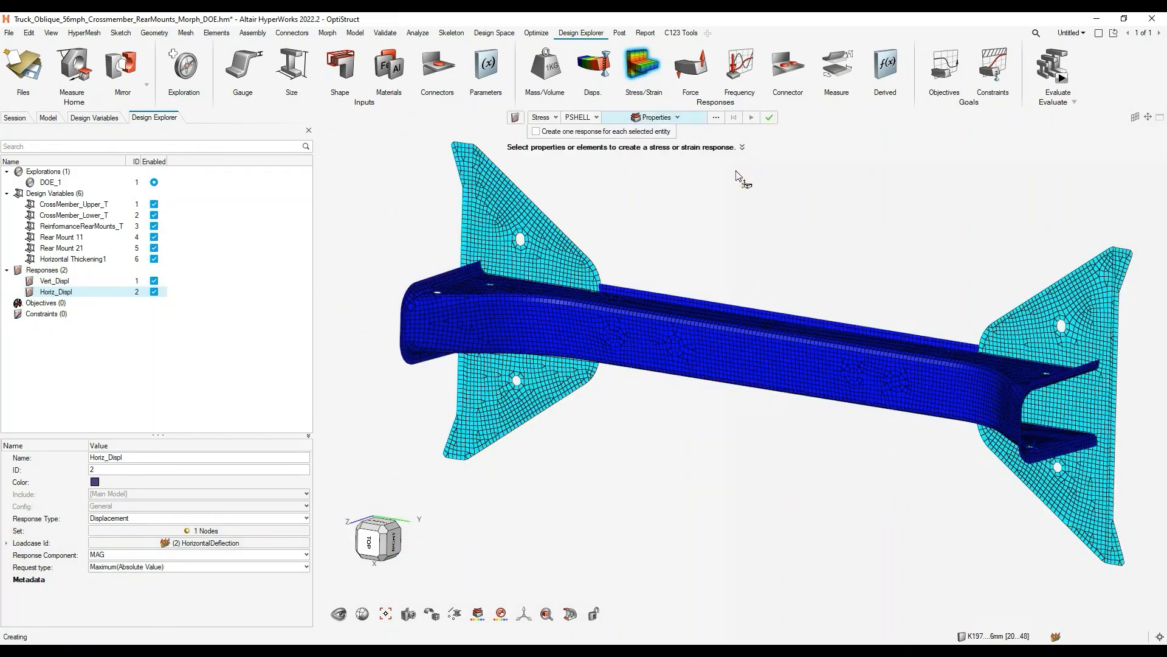
pyautogui.click(733, 167)
pyautogui.click(622, 94)
pyautogui.click(631, 119)
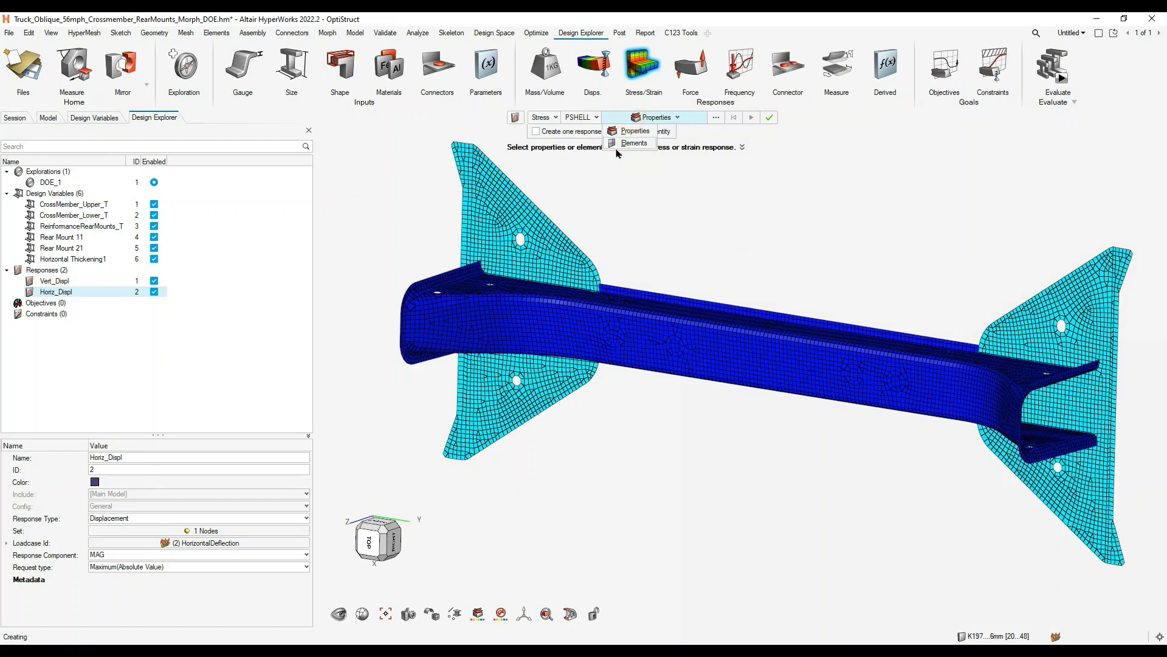
pyautogui.click(634, 143)
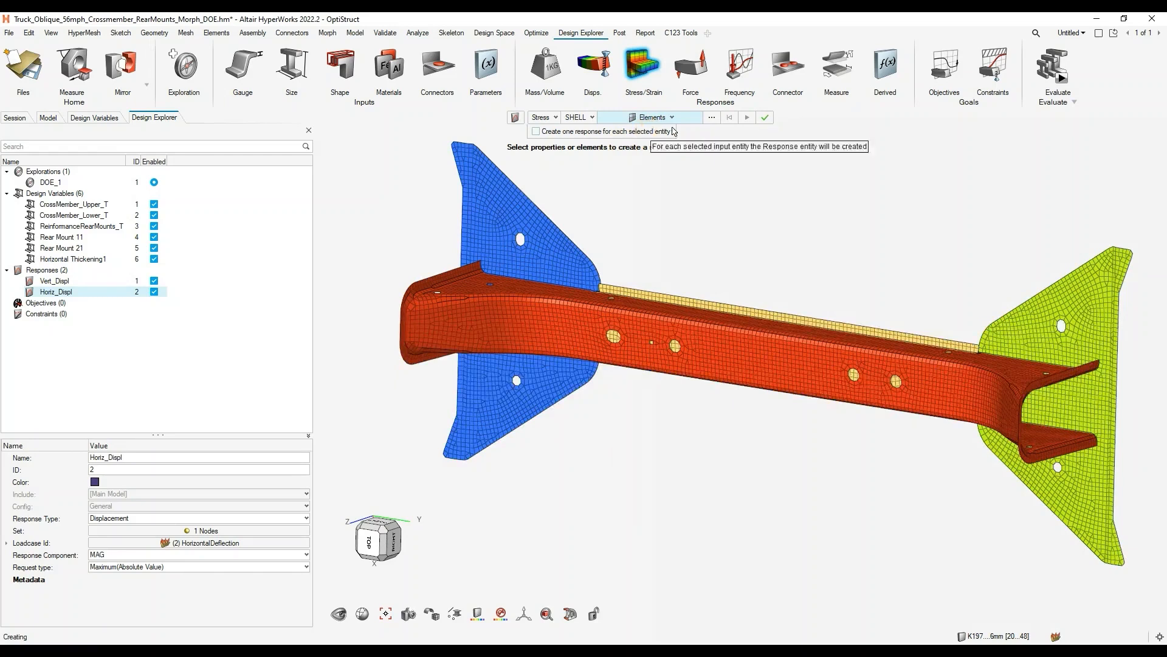
pyautogui.click(772, 311)
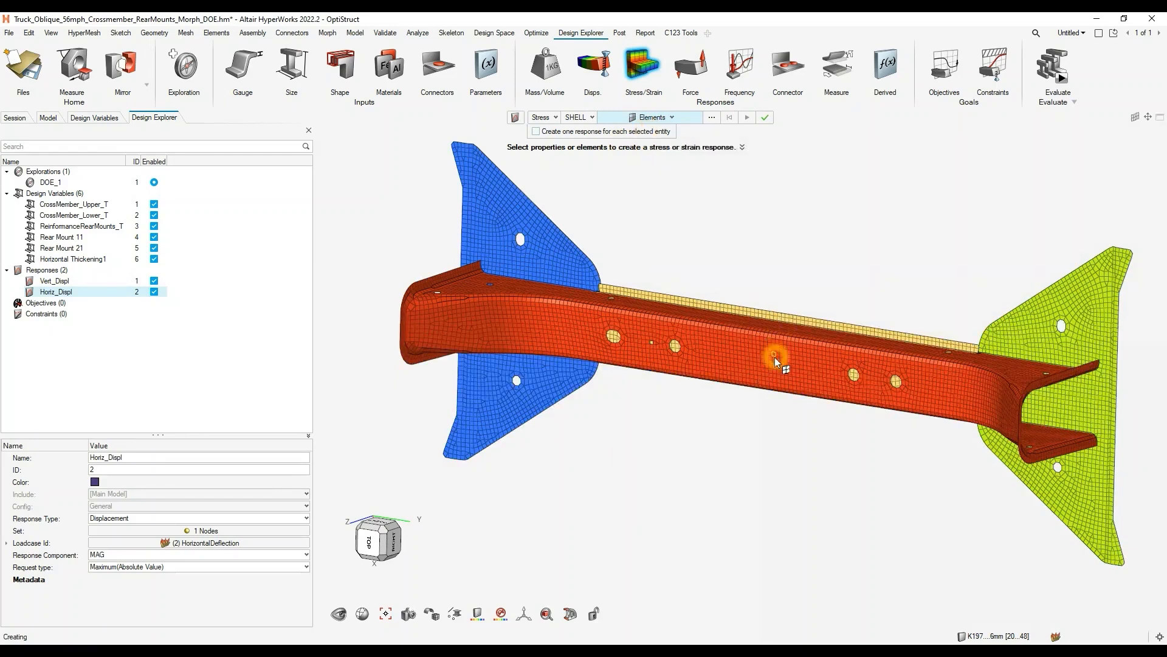
pyautogui.scroll(3, 756, 348)
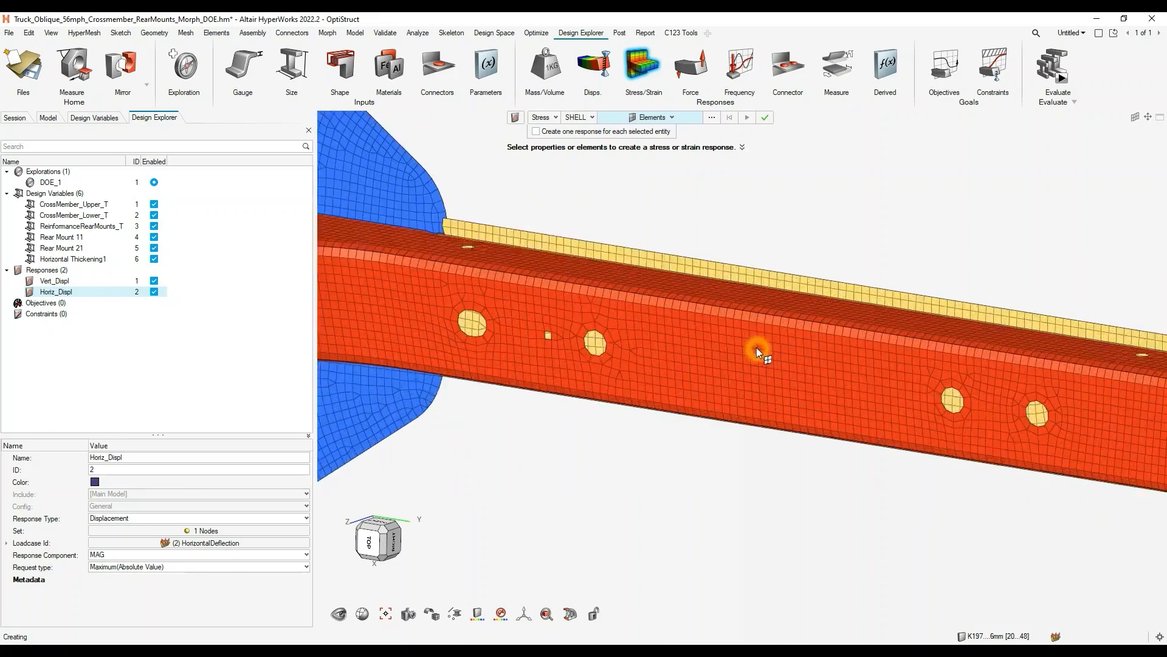
pyautogui.click(744, 347)
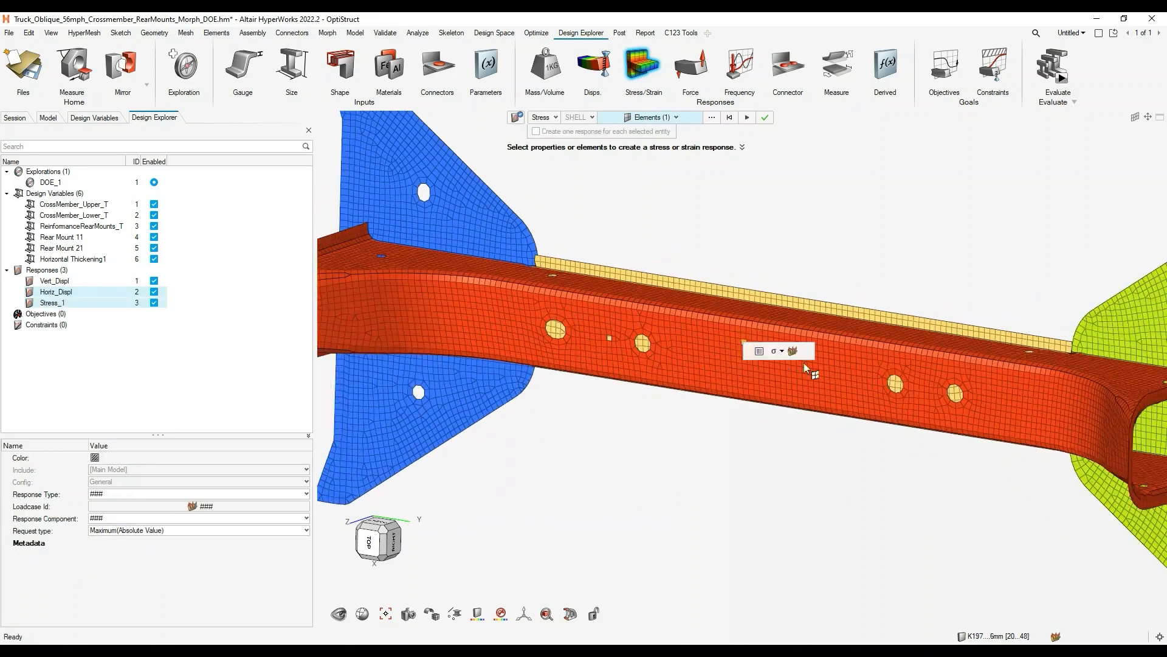
# - Assign the VerticalDeflection load step to the mid-span stress response and finish that response
pyautogui.click(794, 352)
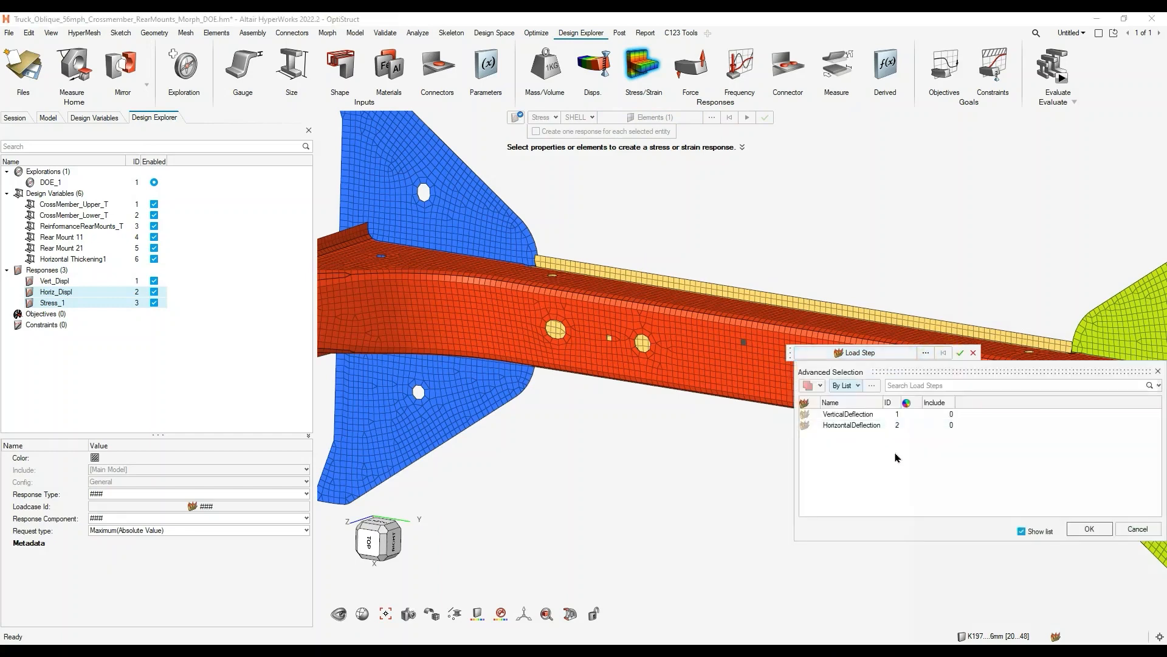
pyautogui.click(852, 414)
pyautogui.click(1089, 529)
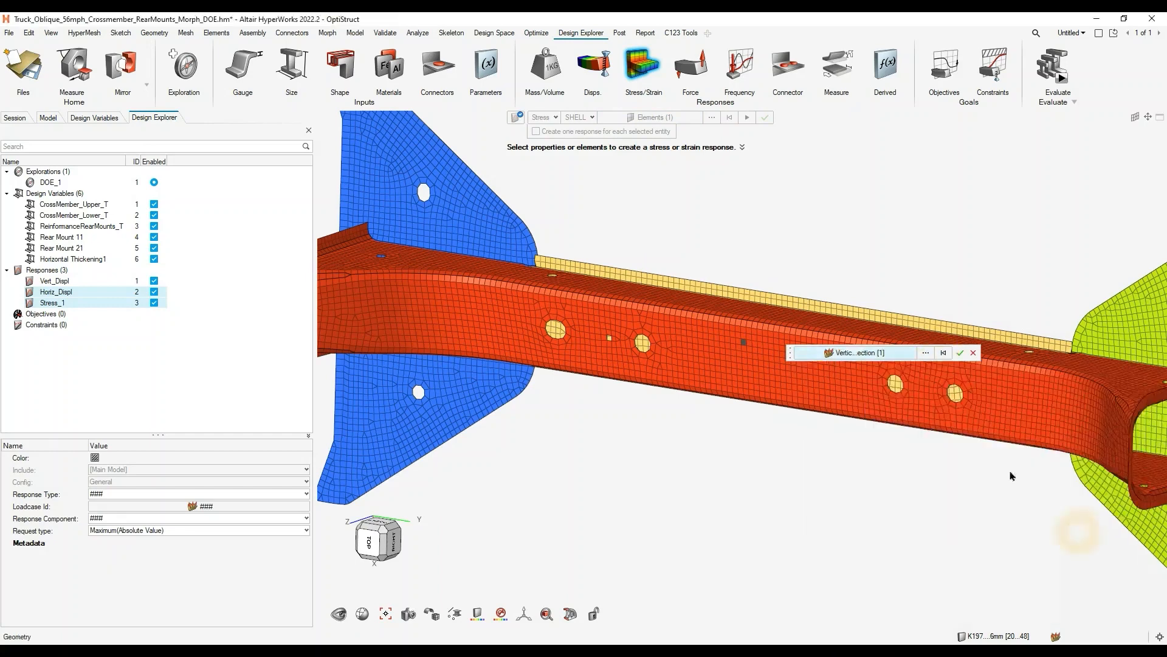
pyautogui.click(960, 352)
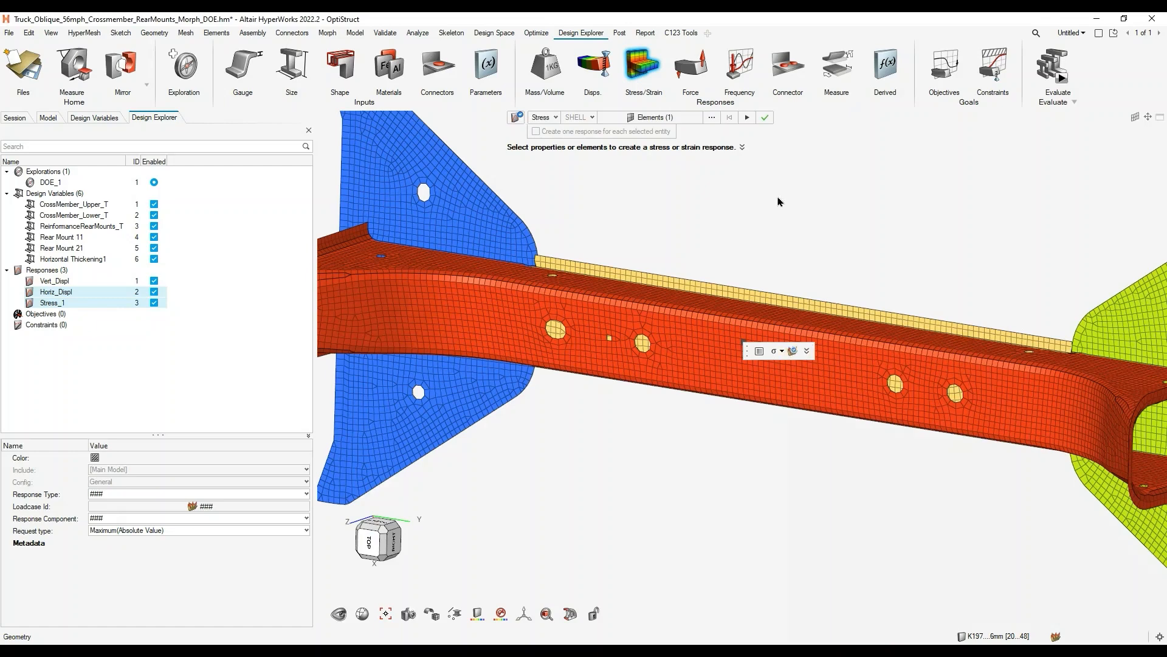
pyautogui.click(764, 120)
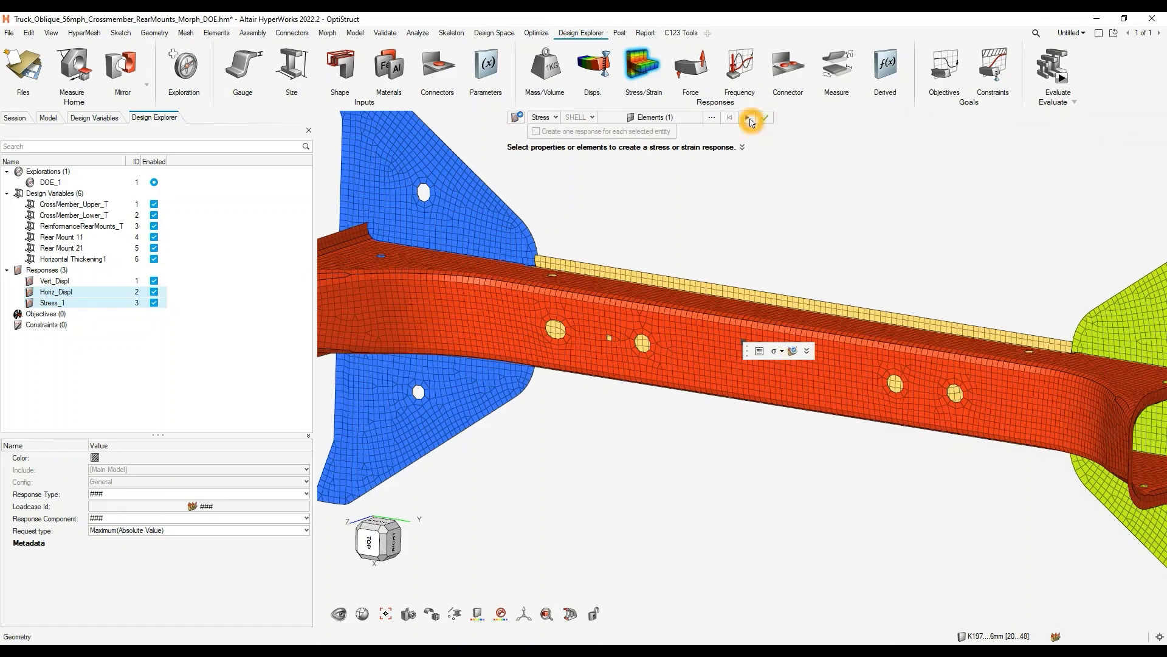
pyautogui.click(748, 119)
# - Create a second stress response on one upper-flange element of the red crossmember near the blue rear mount
pyautogui.moveTo(666, 346); pyautogui.dragTo(905, 426, button='right')
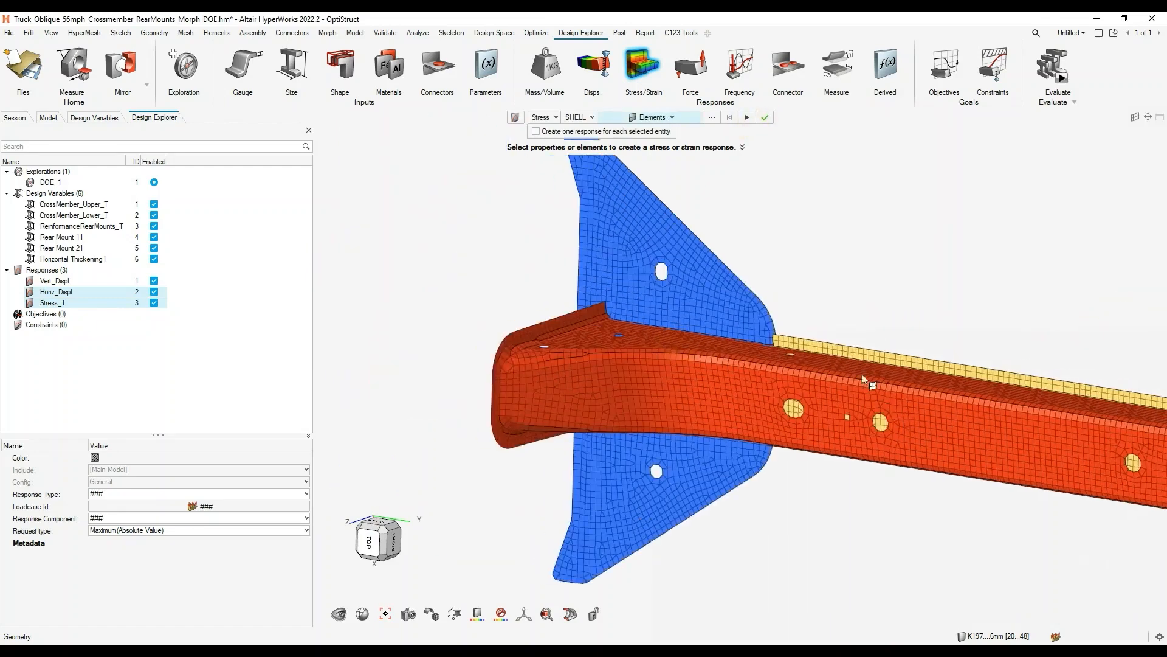
pyautogui.click(739, 371)
pyautogui.scroll(4, 698, 355)
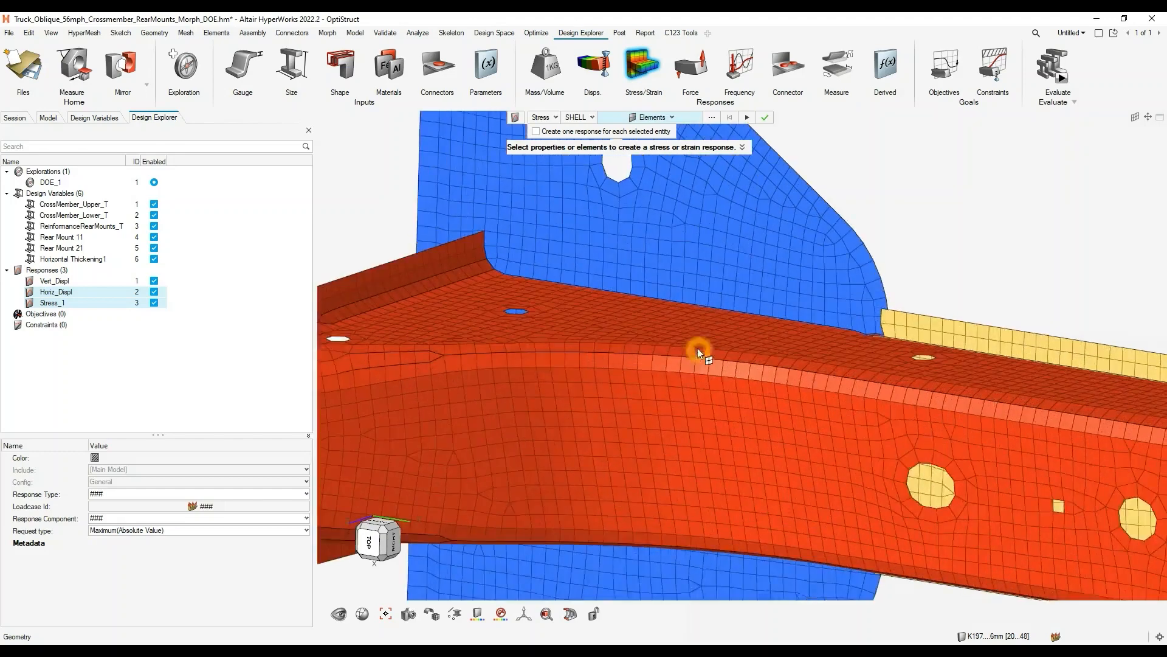
pyautogui.click(633, 309)
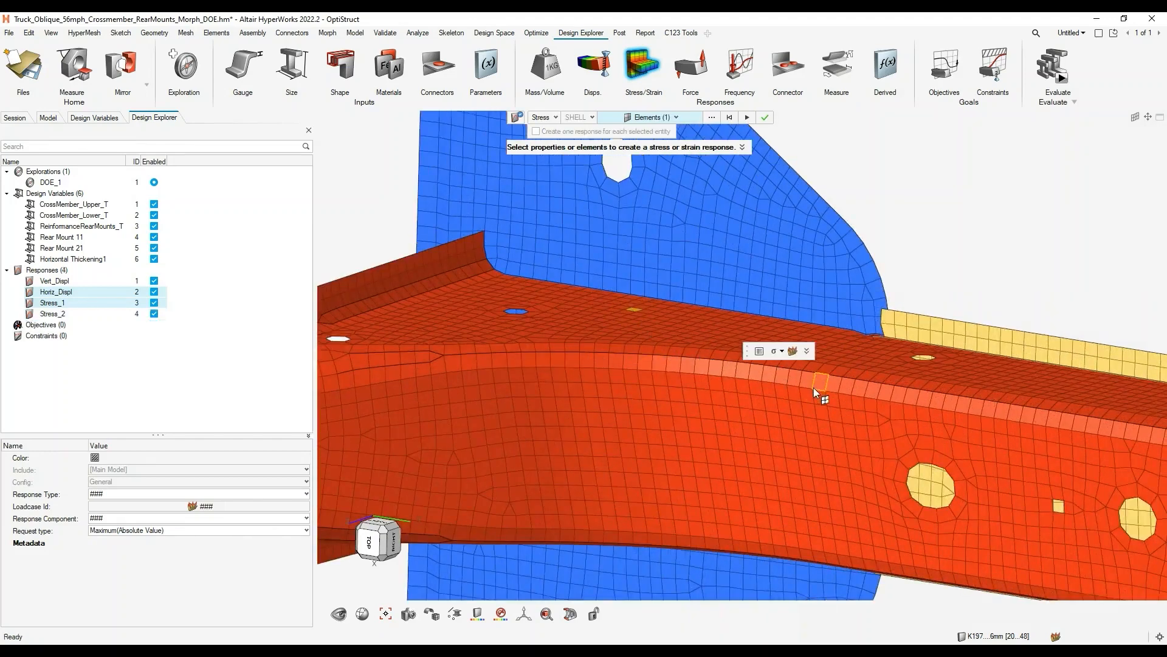
# - Assign the HorizontalDeflection load step to the upper-flange stress response and finish creating stress responses
pyautogui.click(792, 351)
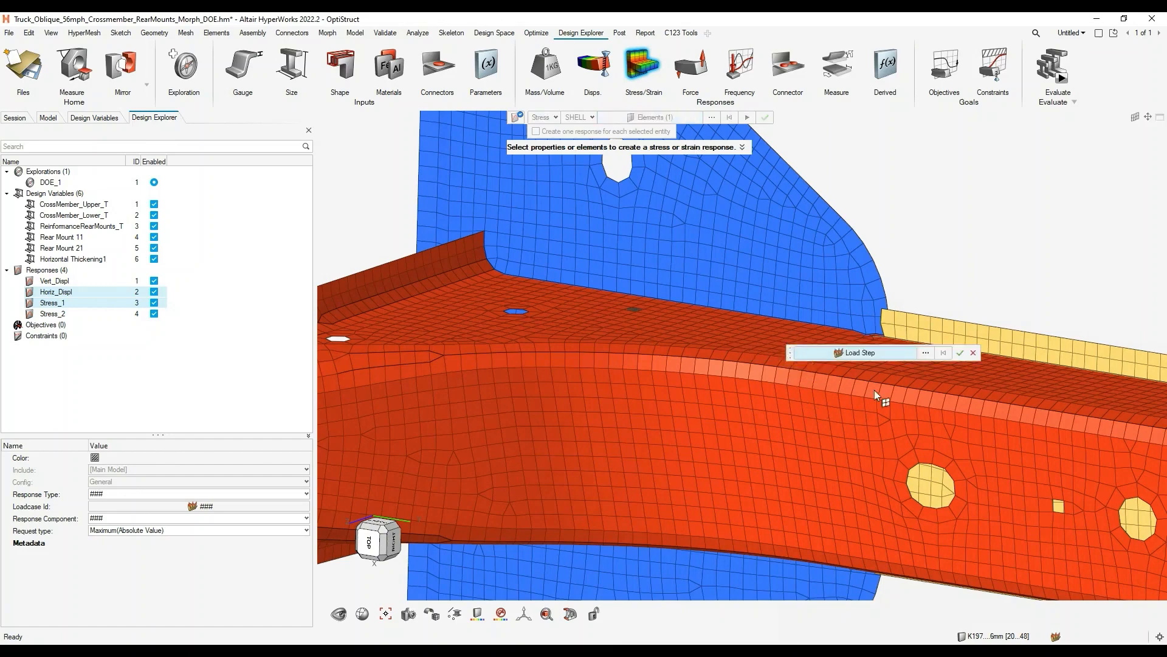
pyautogui.click(925, 353)
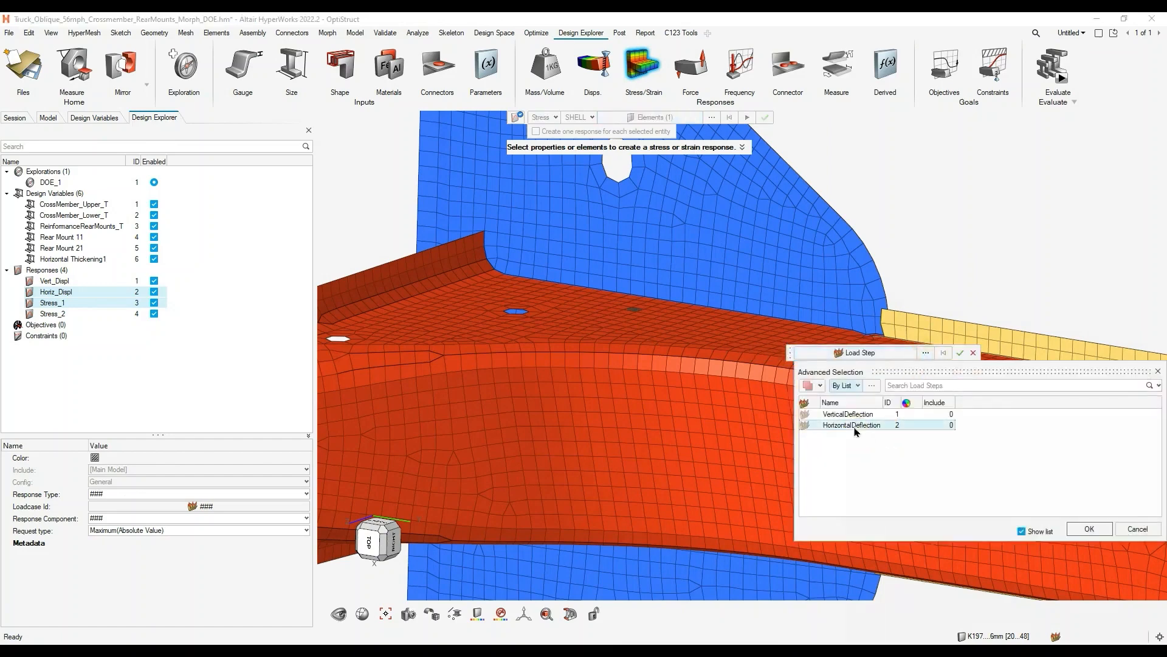
pyautogui.click(854, 427)
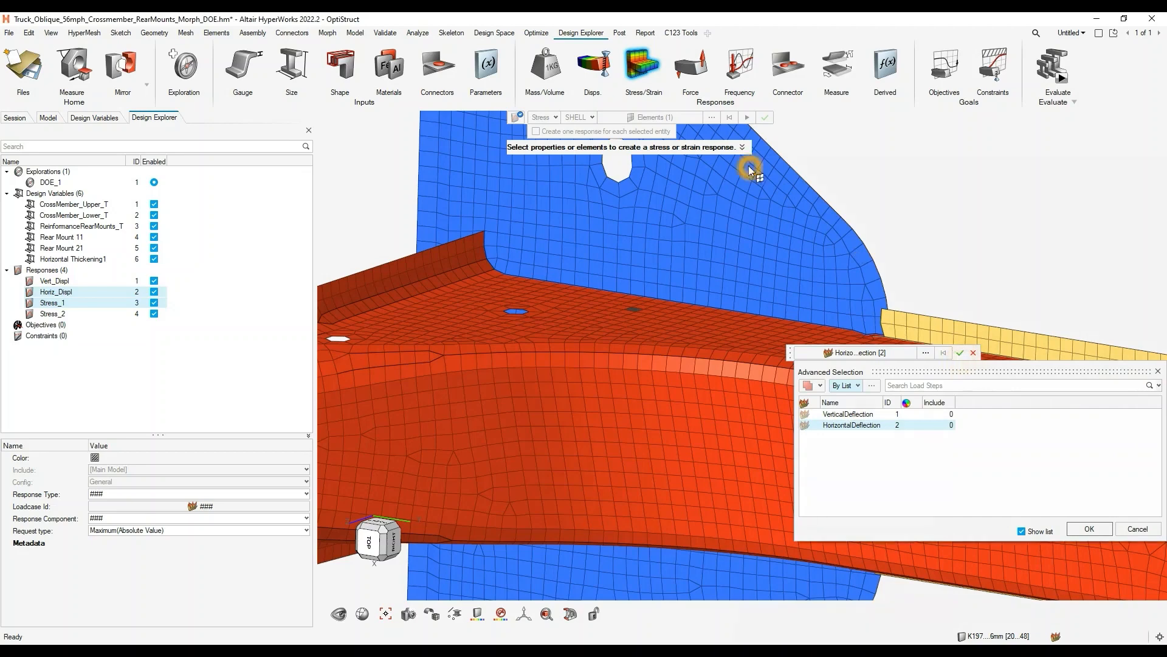
pyautogui.click(1089, 529)
pyautogui.click(960, 353)
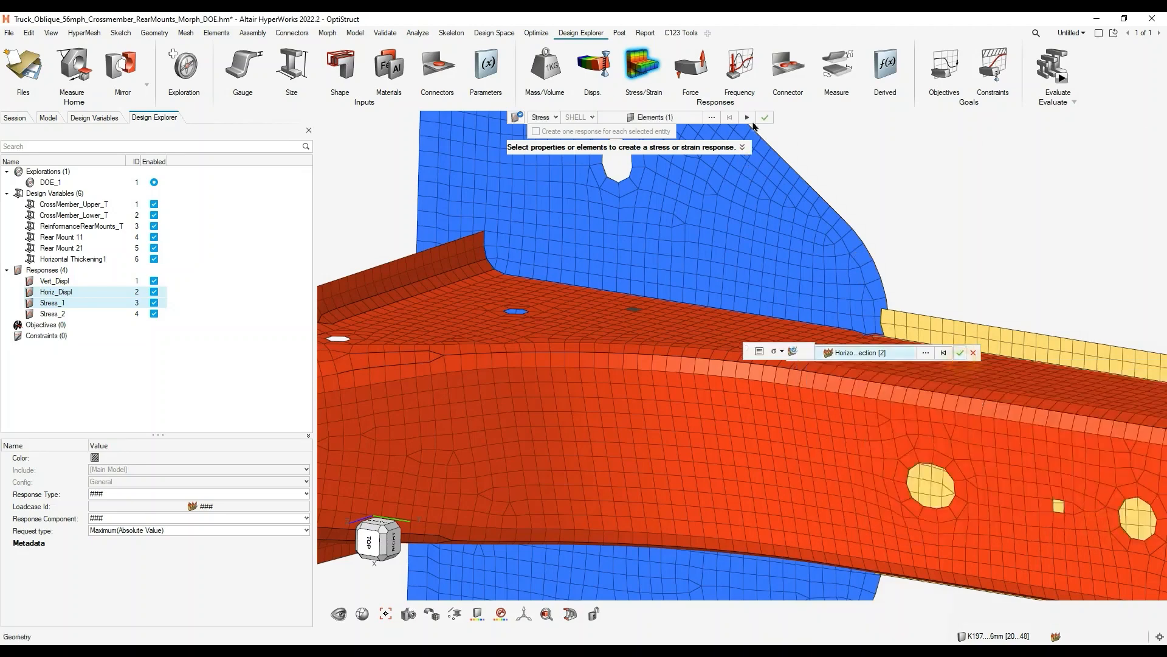
pyautogui.click(767, 120)
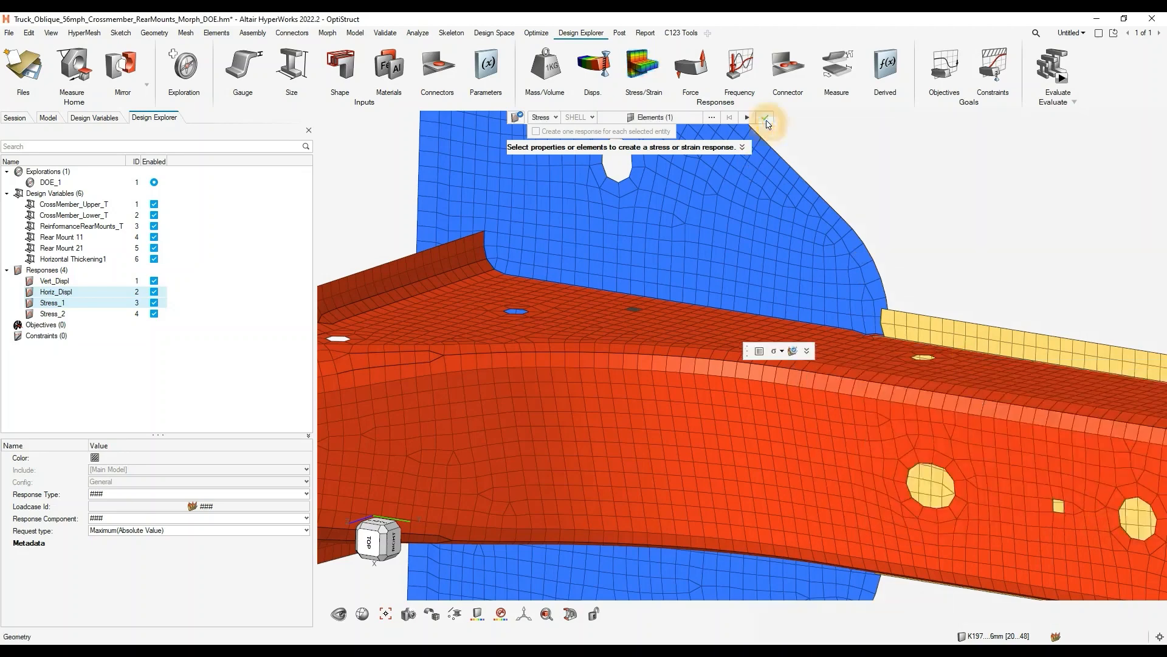
pyautogui.scroll(-5, 888, 338)
pyautogui.moveTo(893, 341); pyautogui.dragTo(688, 313, button='right')
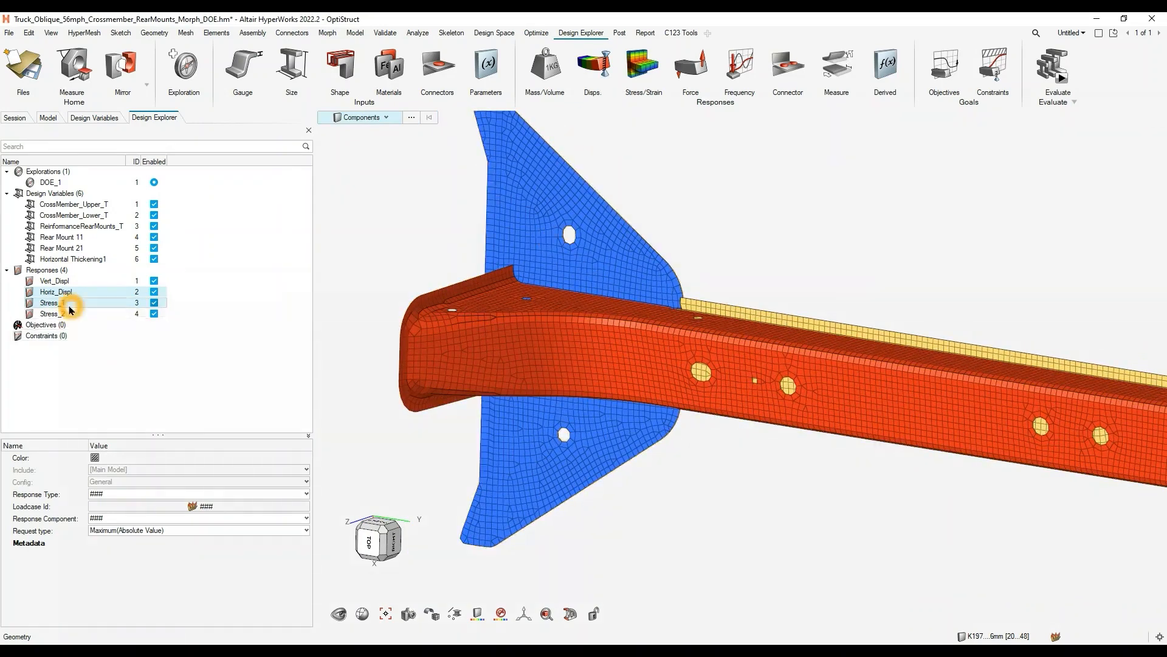
# - Check the element set, load case and stress component of the Stress_1 and Stress_2 responses
pyautogui.click(78, 388)
pyautogui.click(57, 302)
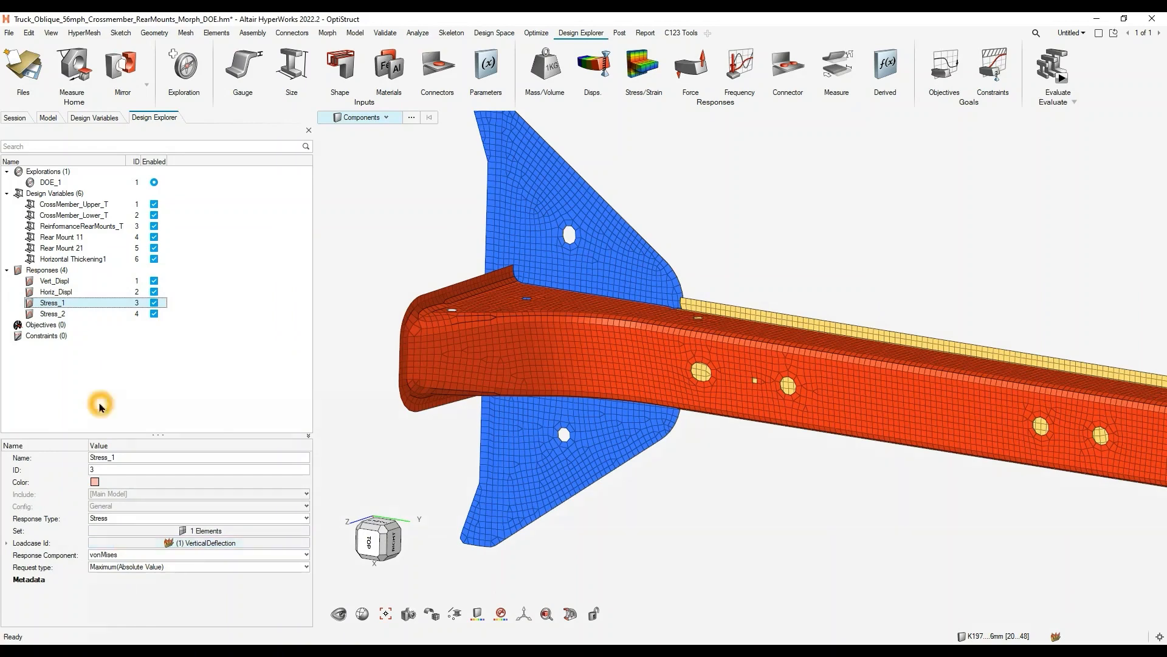
pyautogui.click(58, 314)
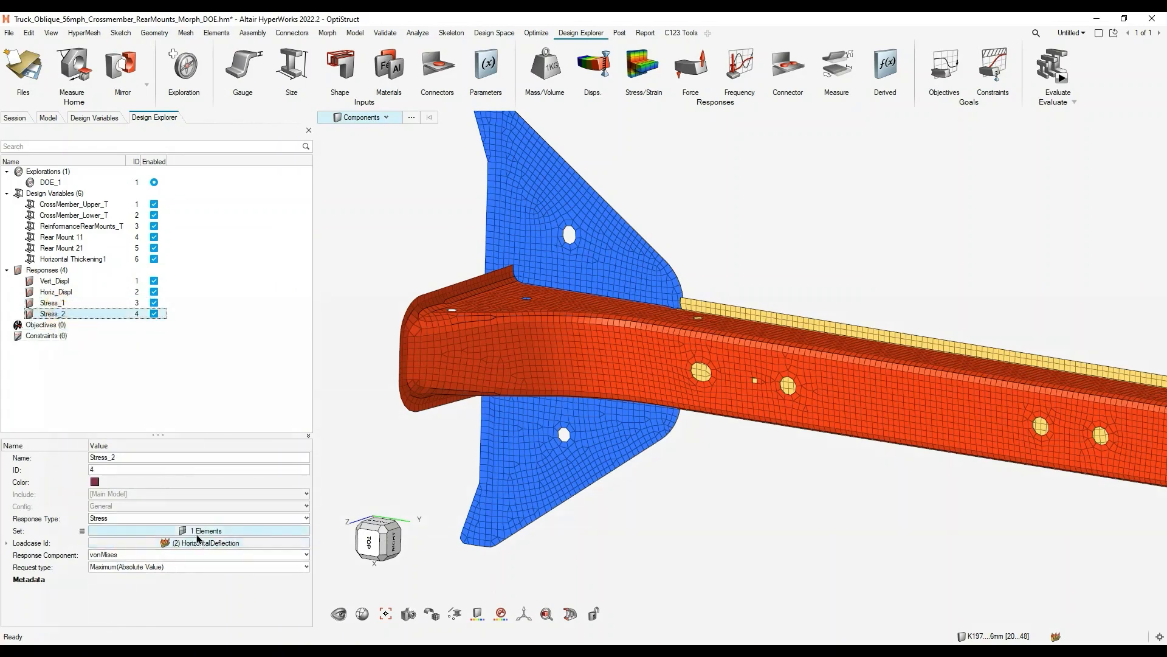
pyautogui.click(193, 604)
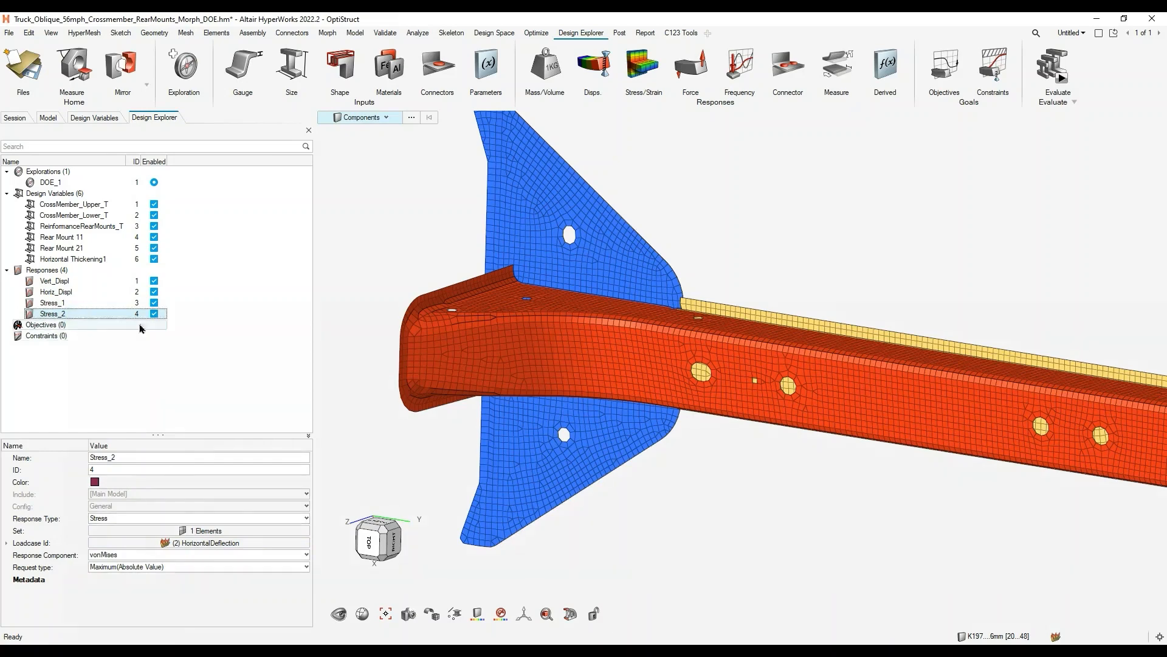
pyautogui.moveTo(1013, 465); pyautogui.dragTo(802, 451, button='right')
pyautogui.scroll(-3, 801, 449)
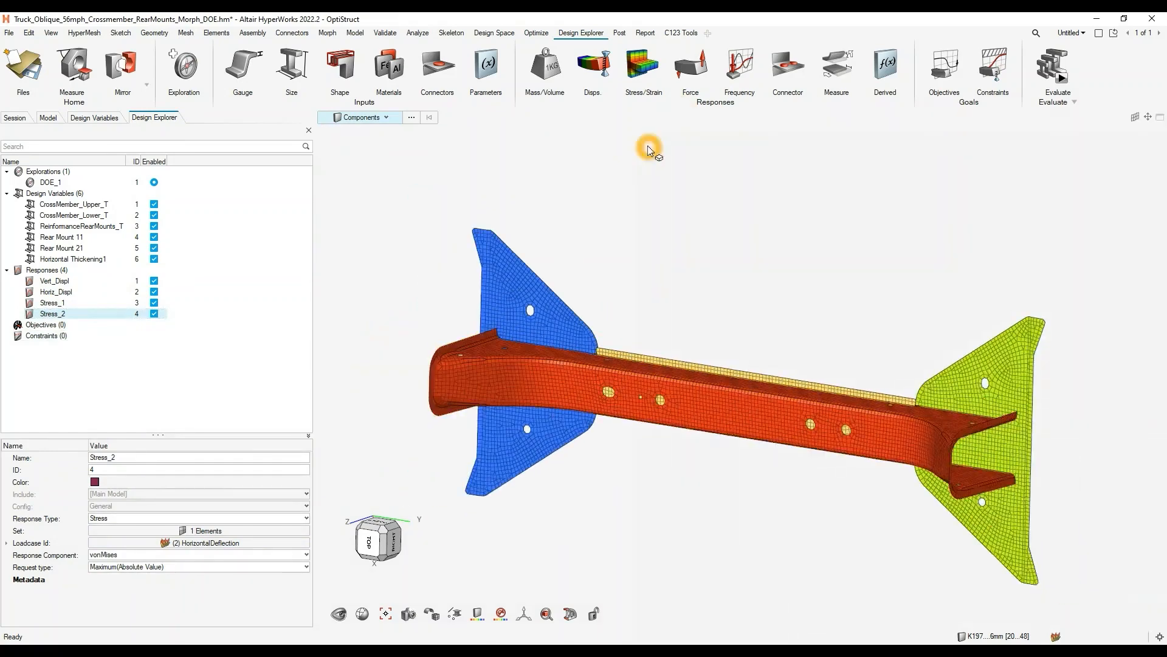
pyautogui.click(644, 108)
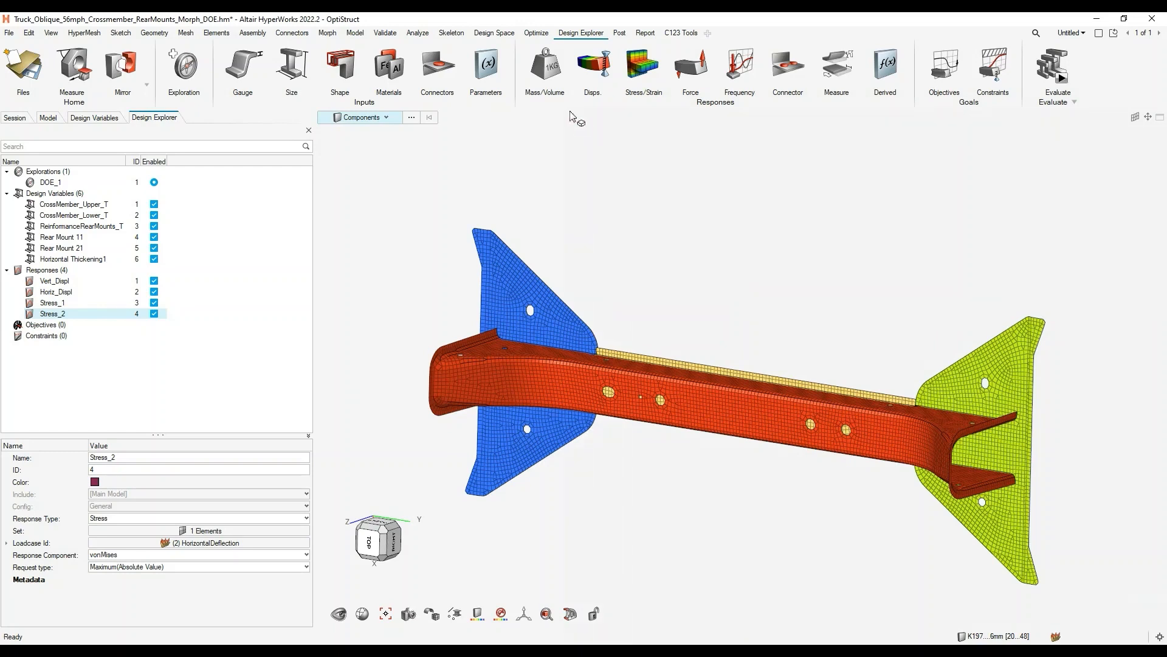
pyautogui.click(545, 77)
pyautogui.click(629, 250)
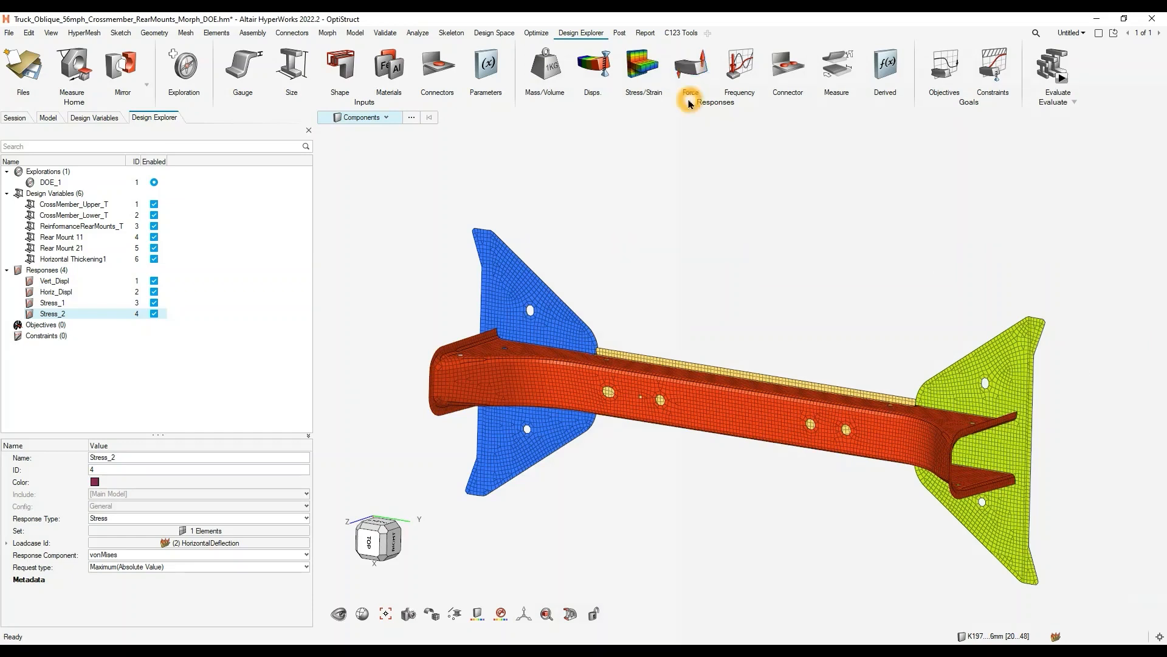
pyautogui.click(691, 76)
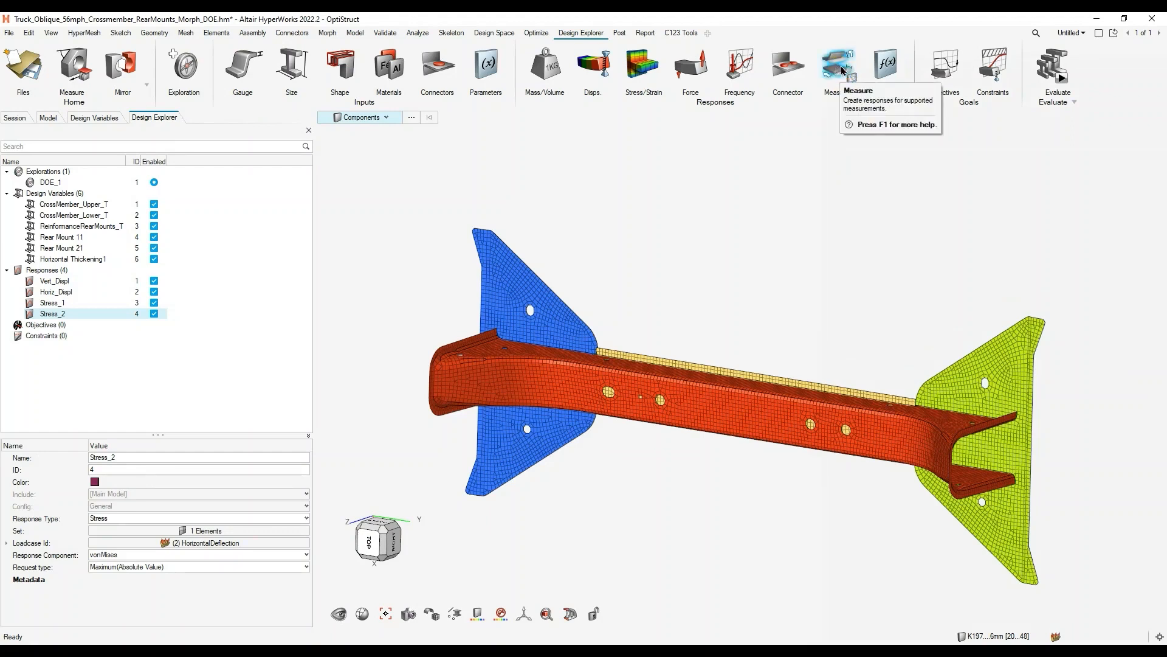
pyautogui.click(808, 158)
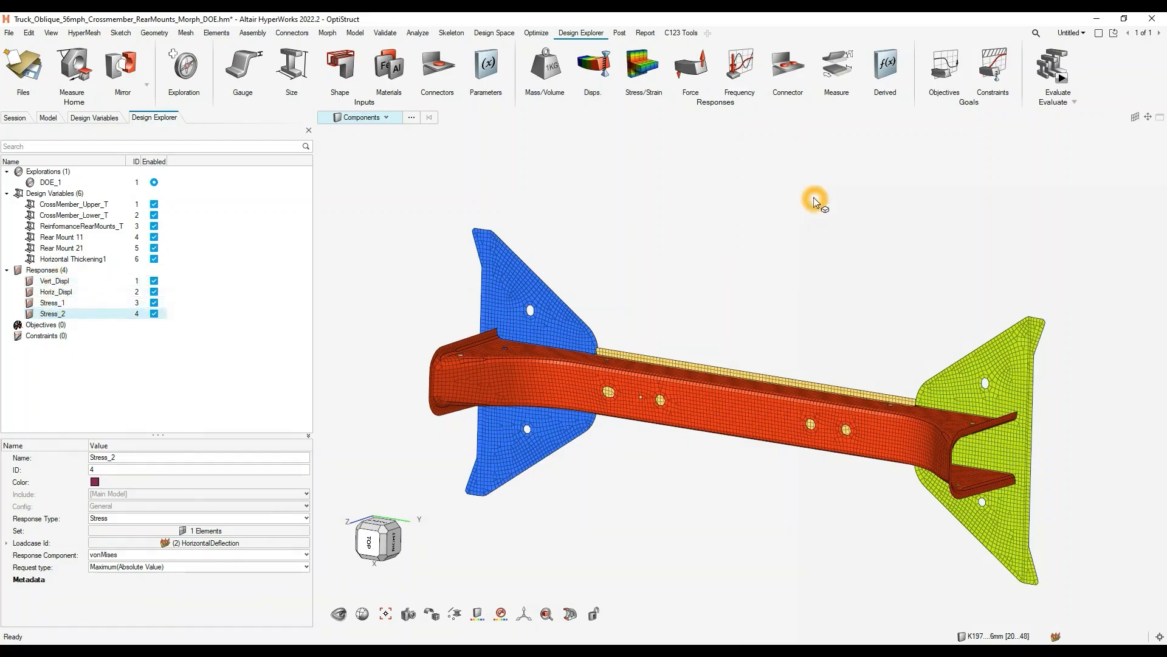
pyautogui.click(889, 70)
# - Open the evaluation setup for DOE_1, keep MELS as the DOE type and set Multi Execution to 5
pyautogui.click(1063, 82)
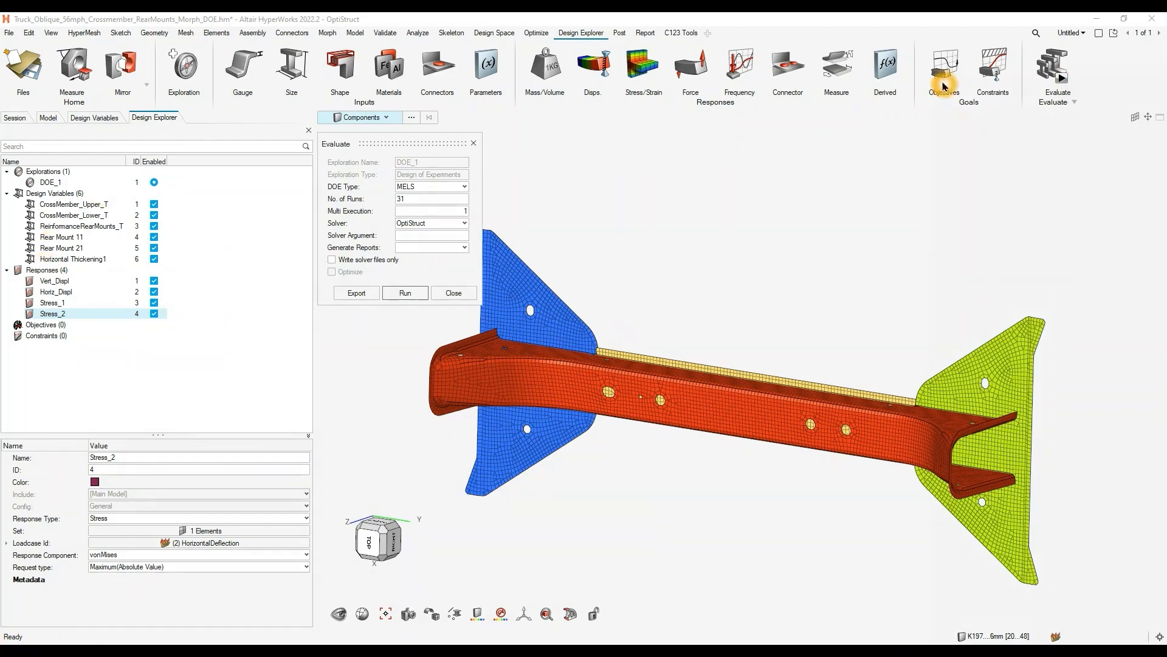
pyautogui.click(419, 188)
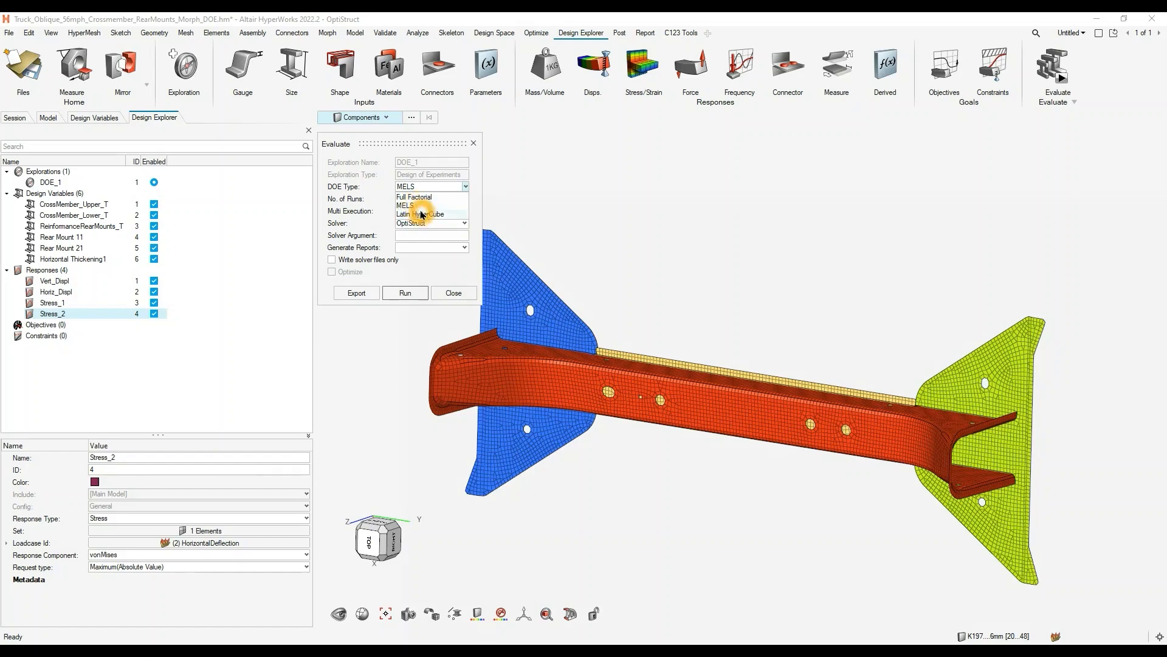
pyautogui.click(421, 205)
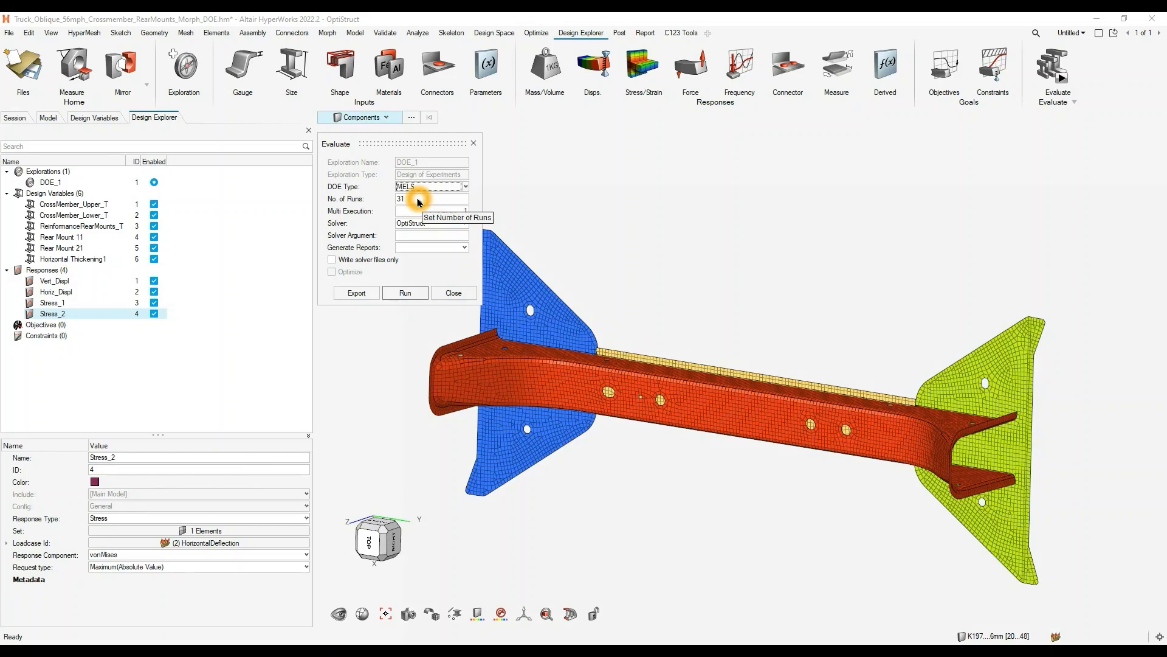
pyautogui.click(458, 209)
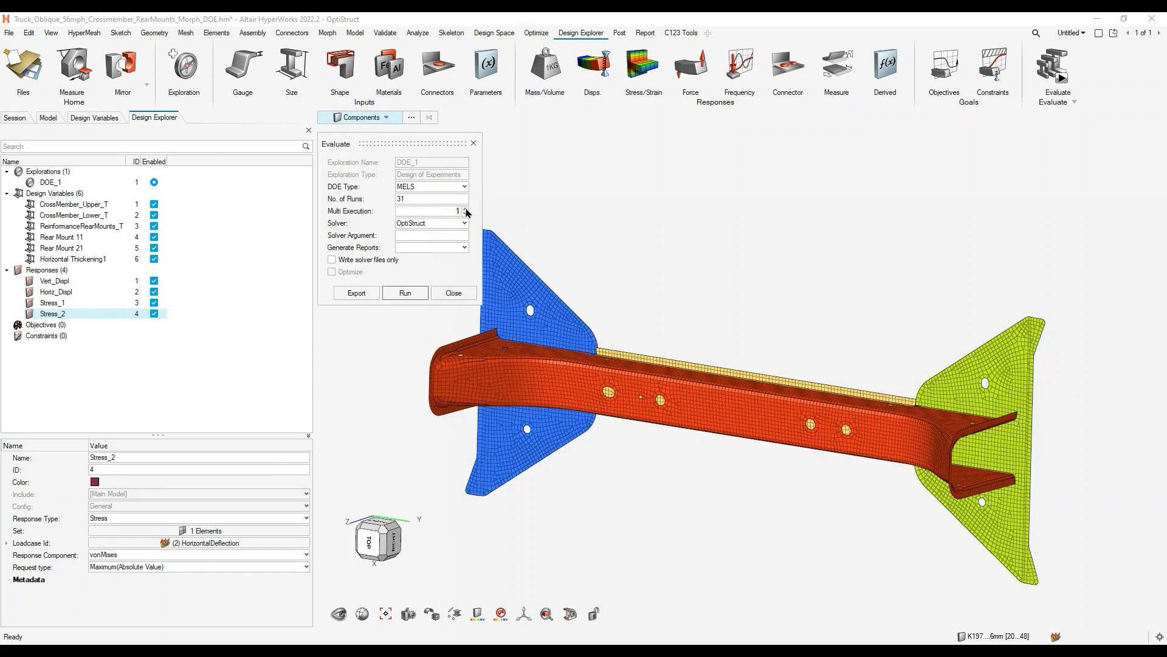
pyautogui.click(465, 208)
pyautogui.click(465, 209)
pyautogui.click(465, 208)
pyautogui.click(466, 209)
# - Set the solver argument to -nt 6, keep 31 runs and run the DOE evaluation with OptiStruct
pyautogui.click(421, 236)
pyautogui.click(402, 211)
pyautogui.doubleClick(415, 197)
pyautogui.click(470, 261)
pyautogui.click(369, 293)
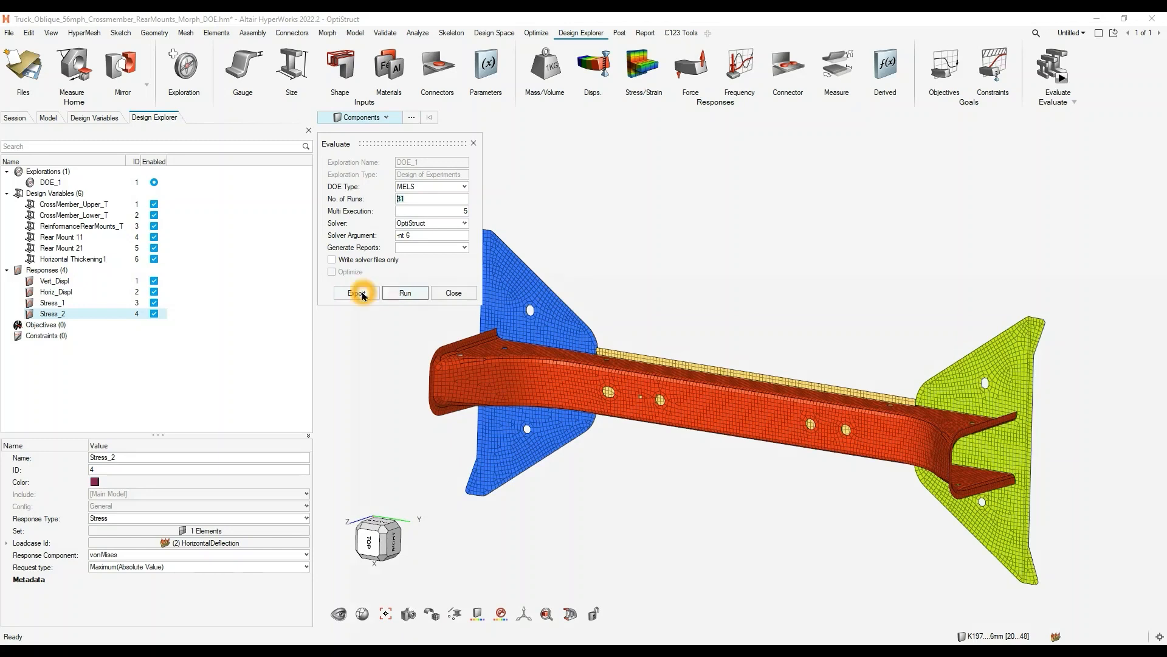
pyautogui.click(402, 294)
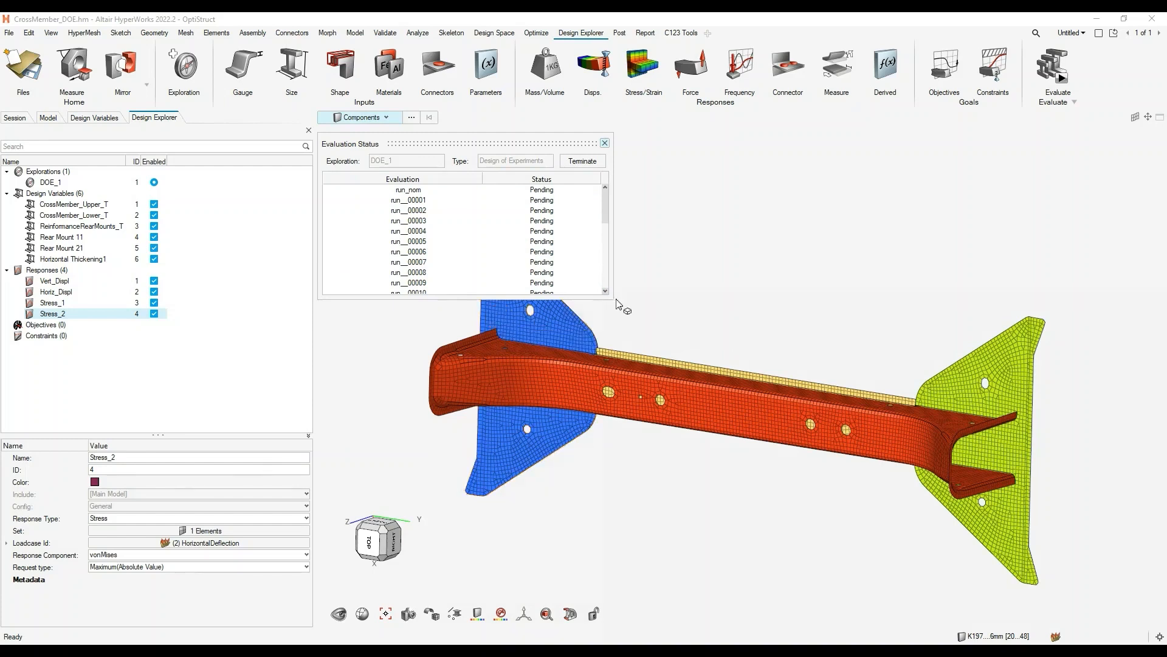
# - Enlarge the Evaluation Status window to follow the status of more DOE runs
pyautogui.moveTo(612, 299); pyautogui.dragTo(683, 336)
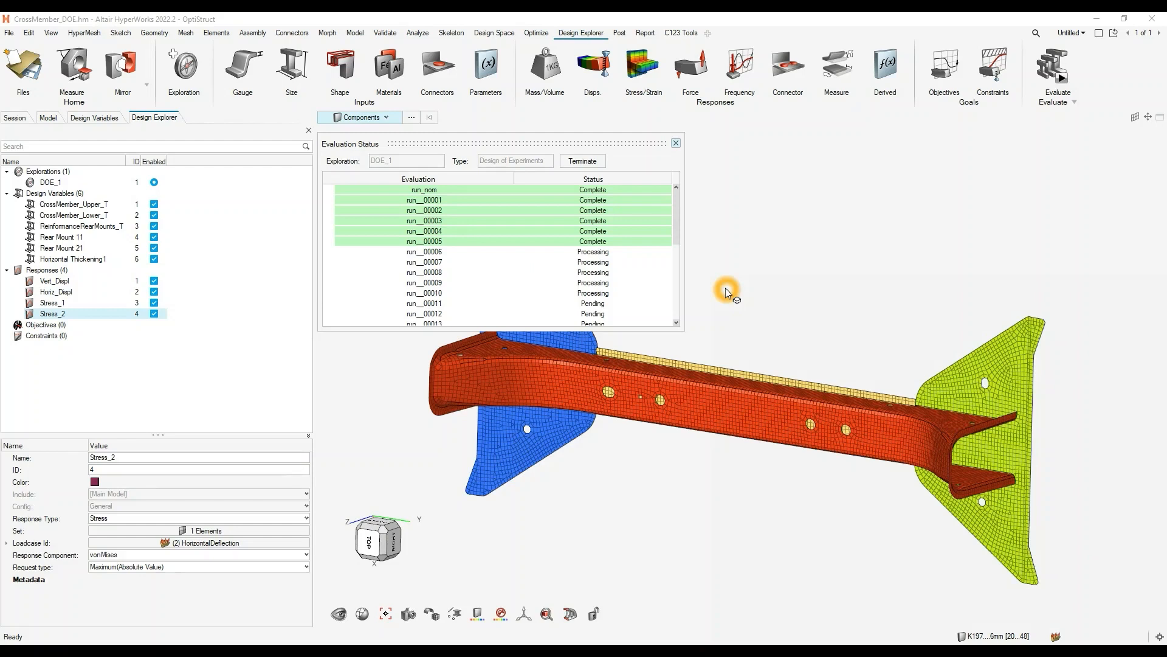
pyautogui.moveTo(684, 330); pyautogui.dragTo(731, 363)
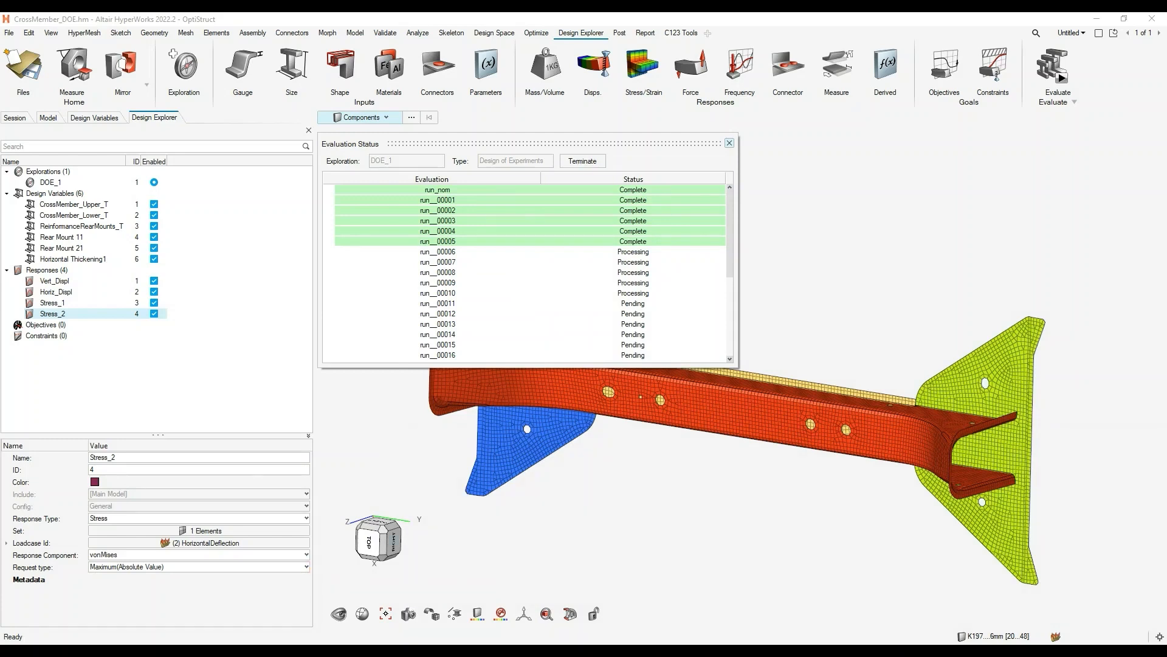
# - Switch to File Explorer and inspect the CrossMember_DOE study and model files in the DesignExploration project's DOE folder
pyautogui.click(318, 628)
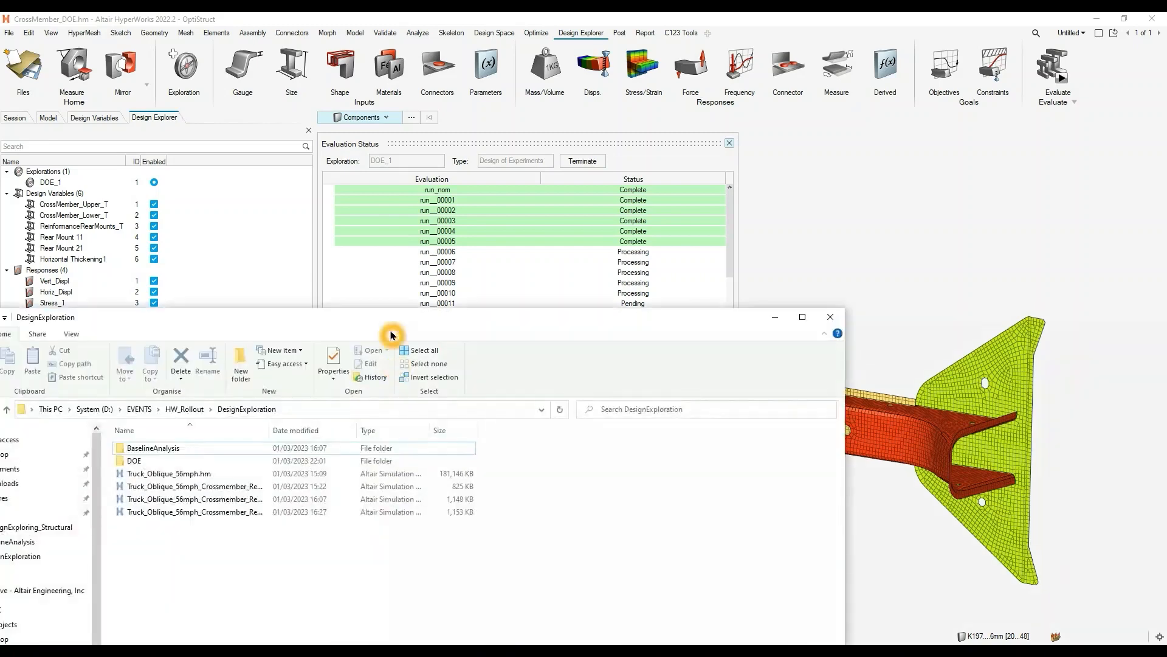
pyautogui.moveTo(387, 322); pyautogui.dragTo(556, 223)
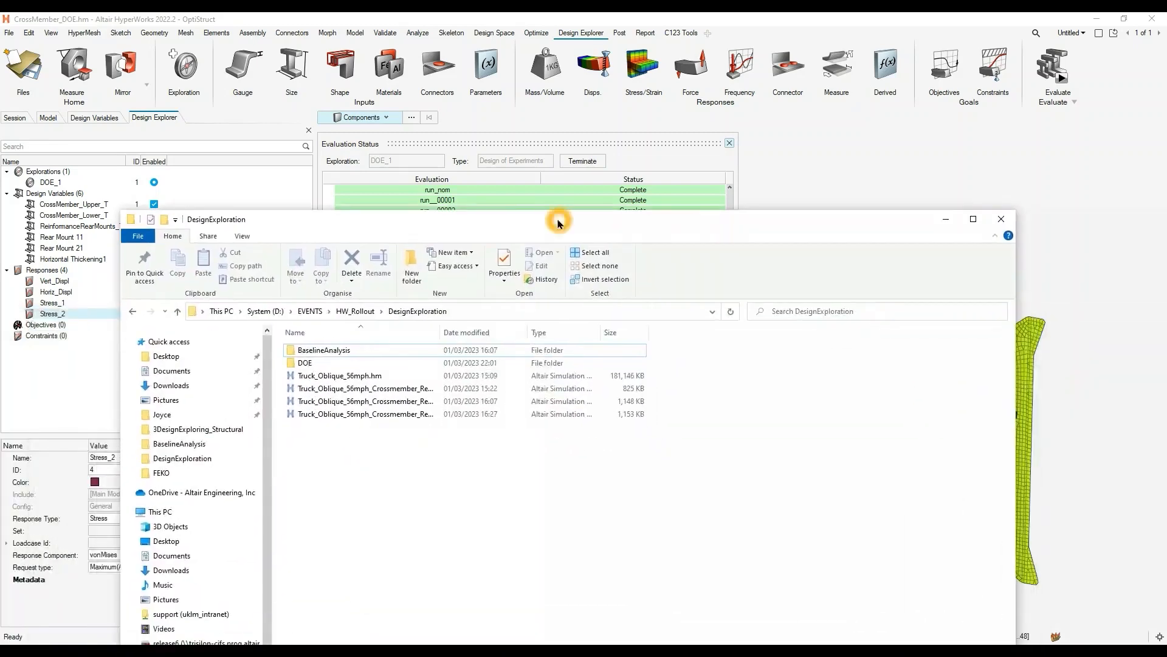
pyautogui.click(344, 353)
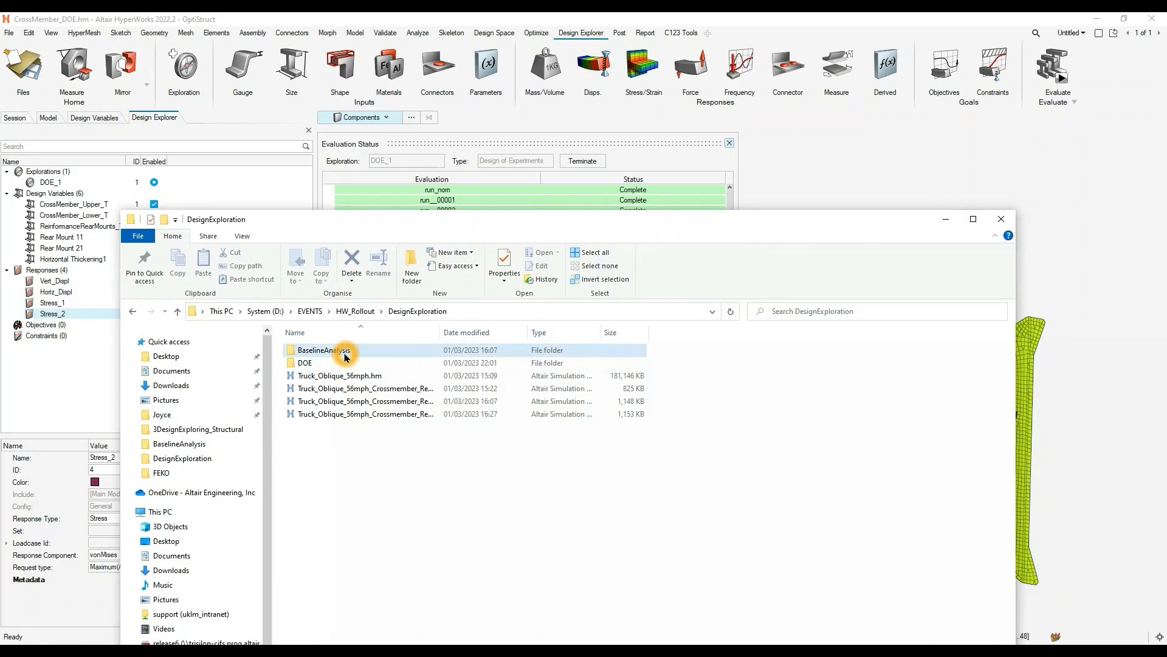
pyautogui.doubleClick(335, 362)
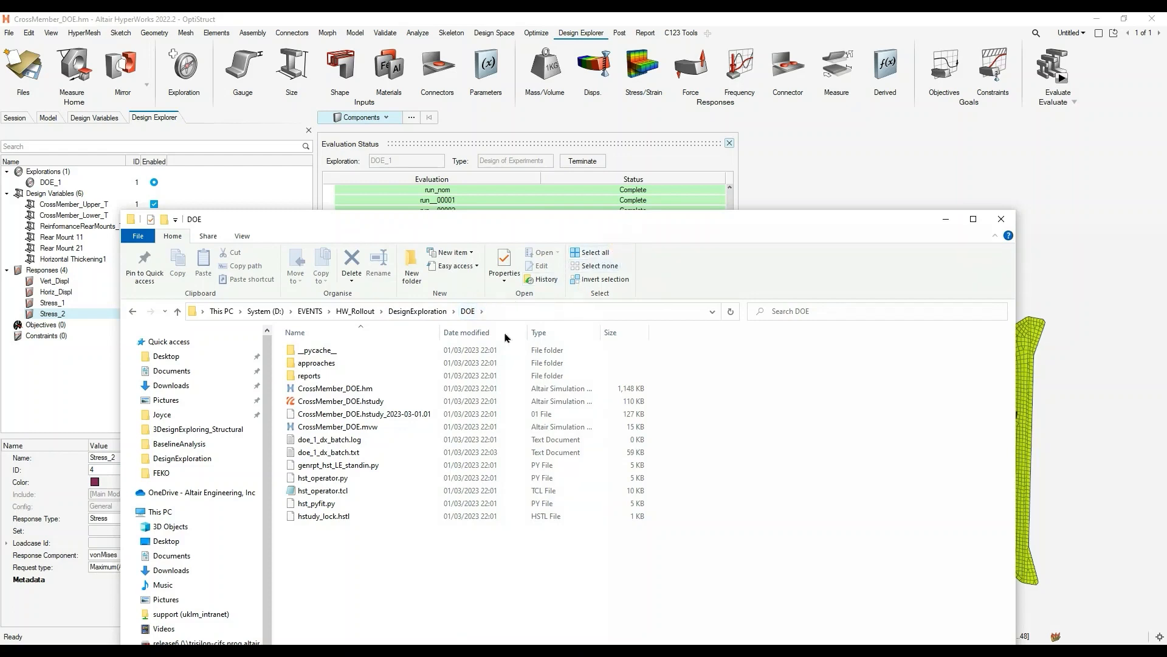
pyautogui.click(383, 403)
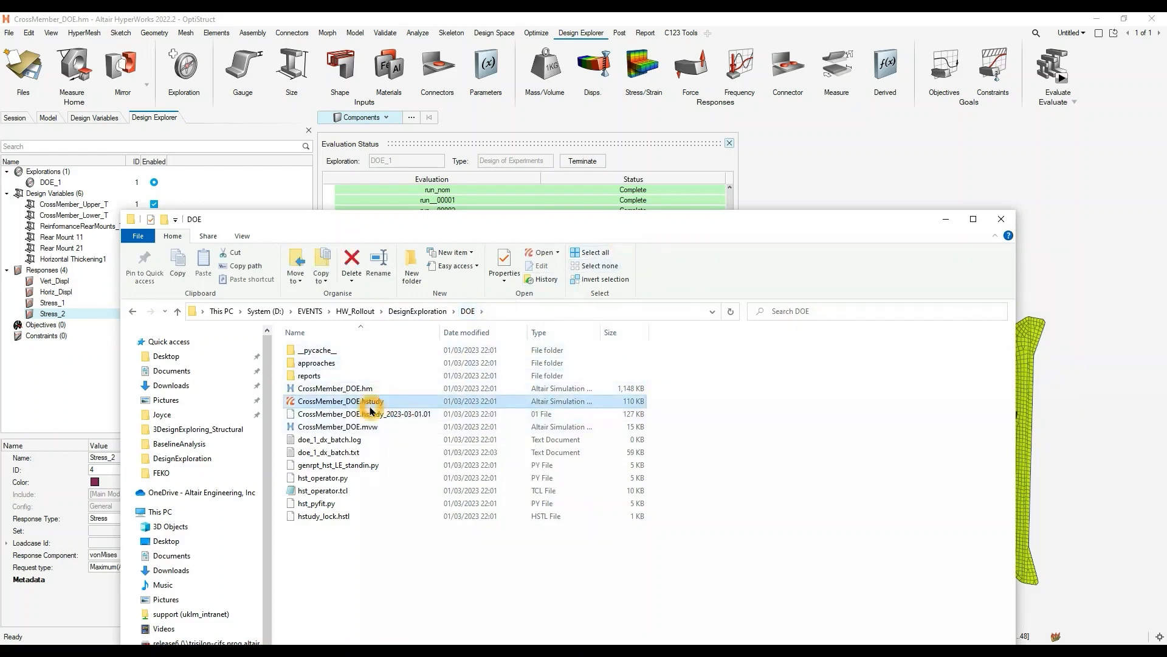
pyautogui.click(378, 389)
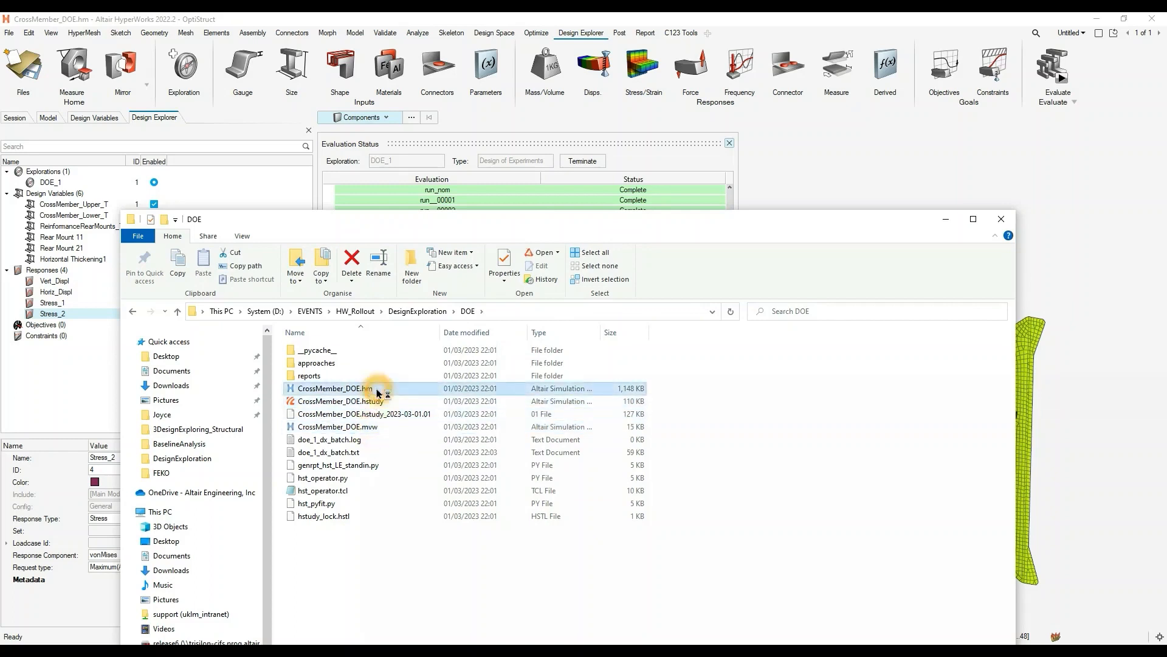
# - Browse through approaches and doe_1 to the m_1 folder of run__00001 and look over its solver files
pyautogui.doubleClick(335, 364)
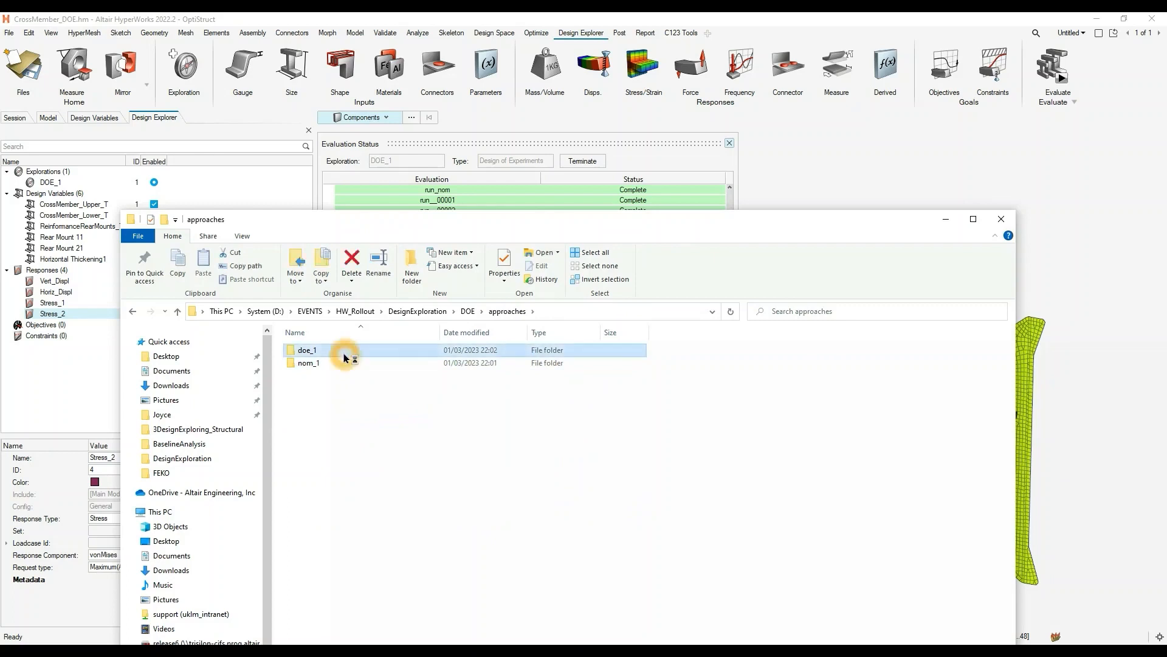
pyautogui.doubleClick(338, 350)
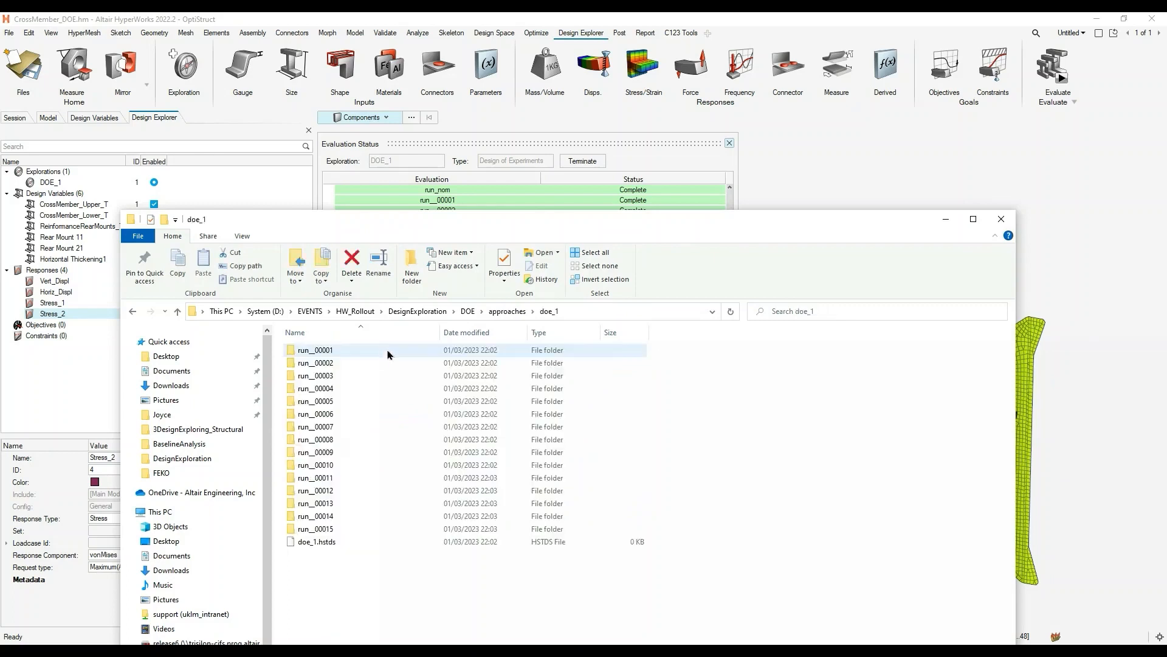
pyautogui.doubleClick(354, 358)
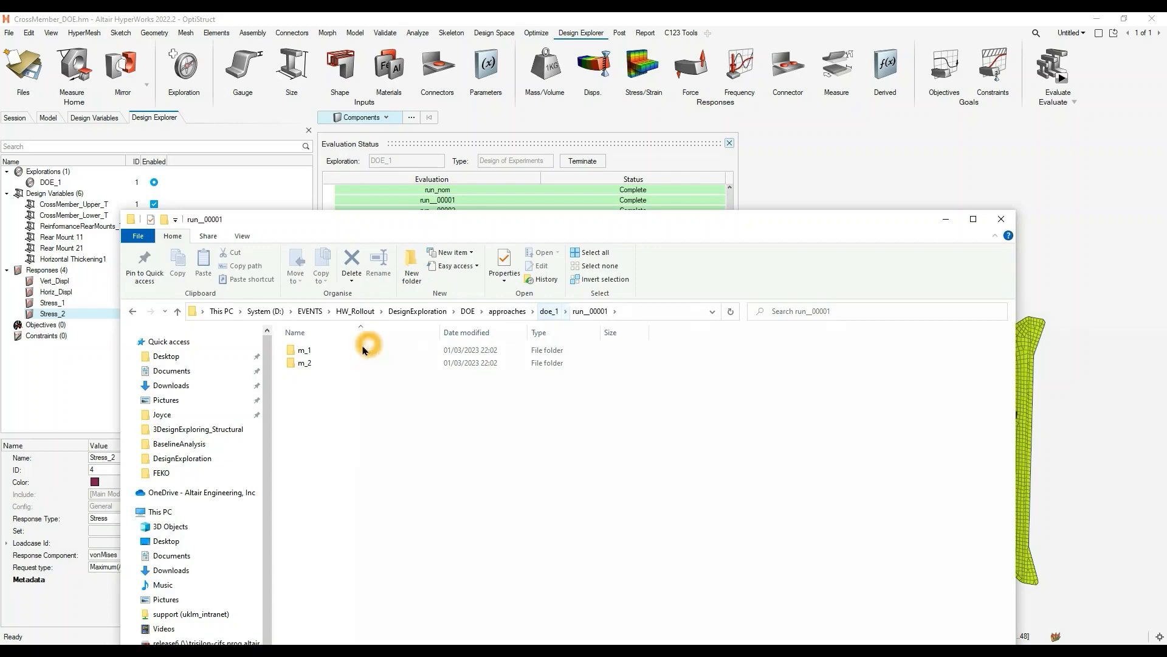
pyautogui.doubleClick(325, 351)
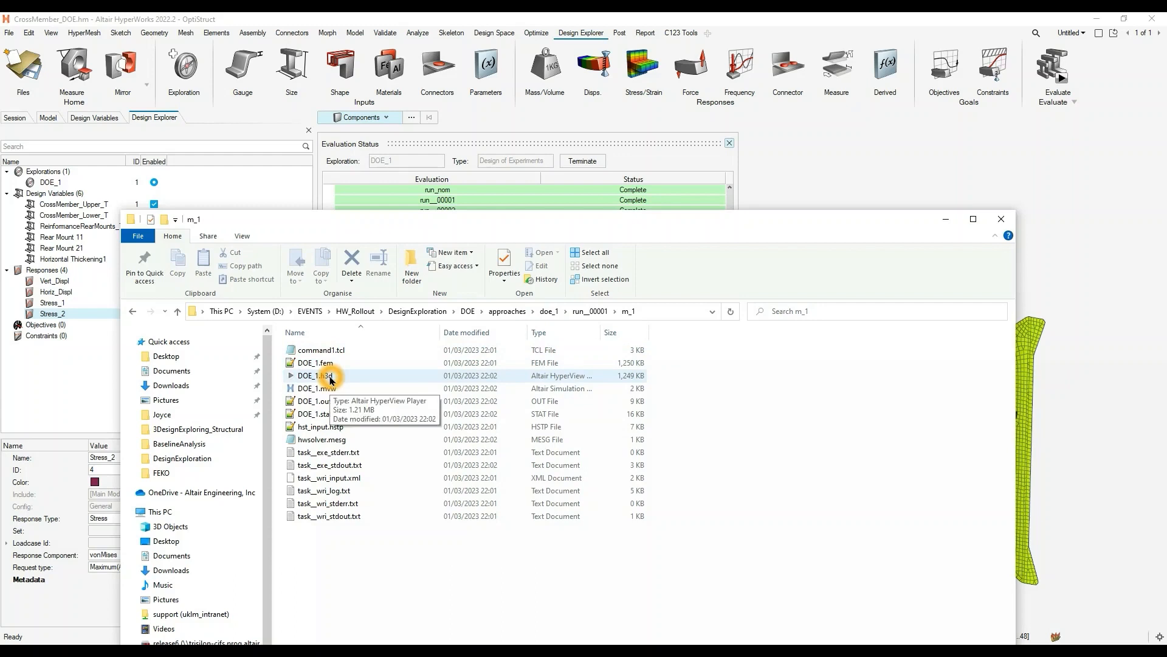
# - Inspect the m_1 solver files of the nominal run under approaches, nom_1, run__00001, and return to HyperWorks
pyautogui.click(508, 311)
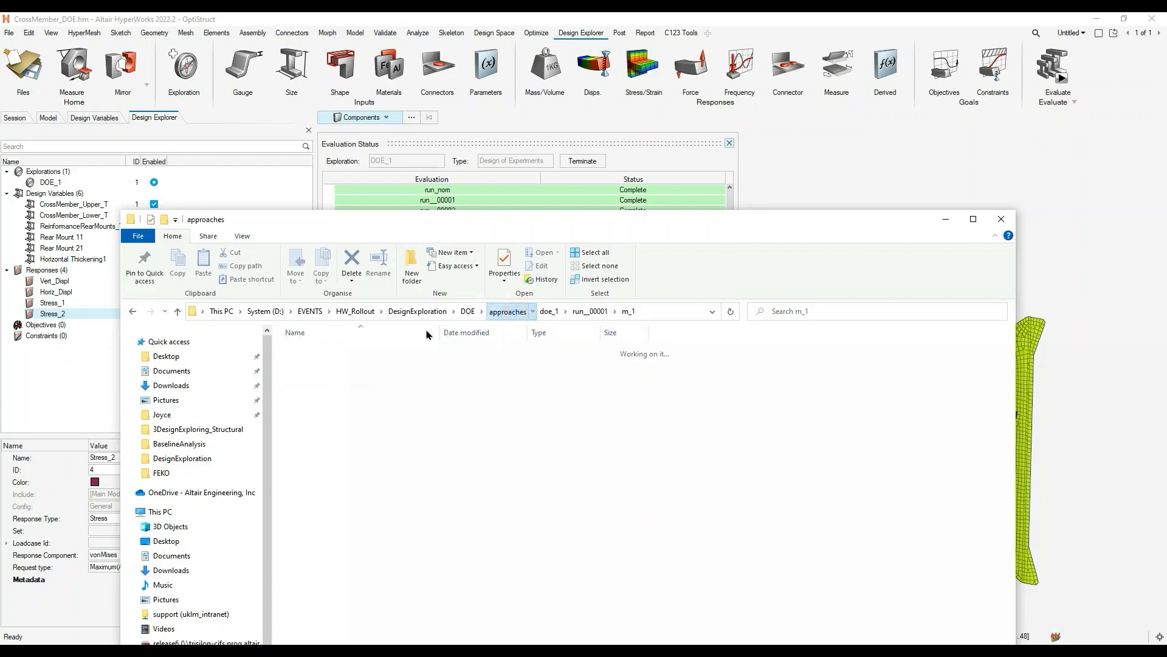
pyautogui.doubleClick(320, 365)
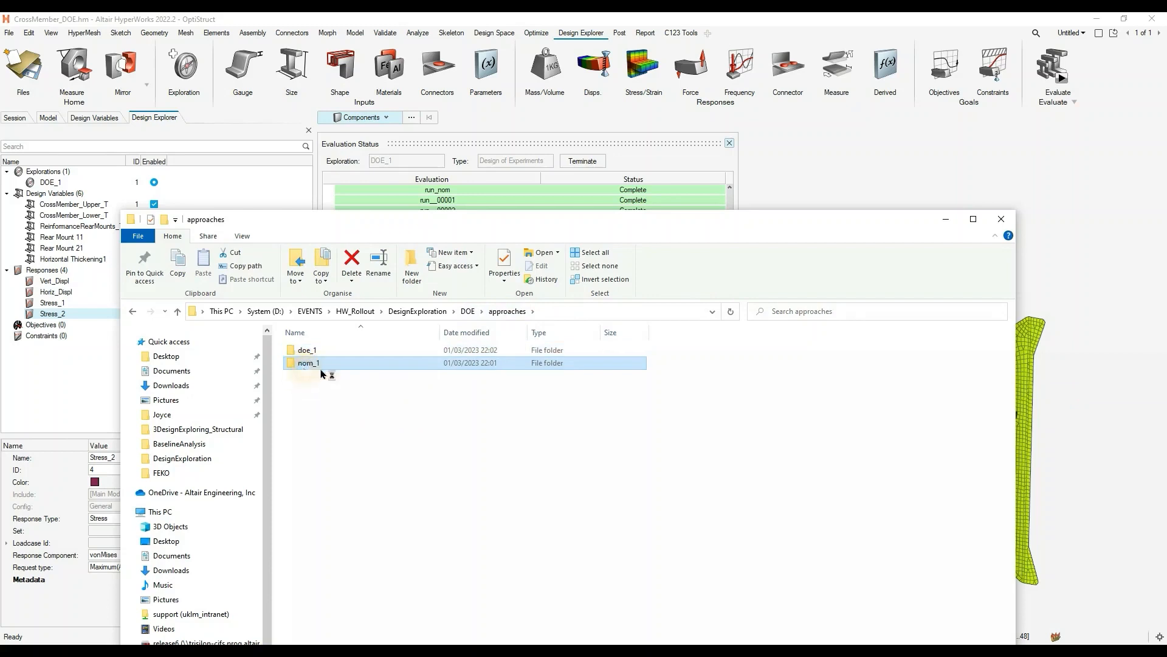
pyautogui.doubleClick(326, 351)
pyautogui.click(326, 353)
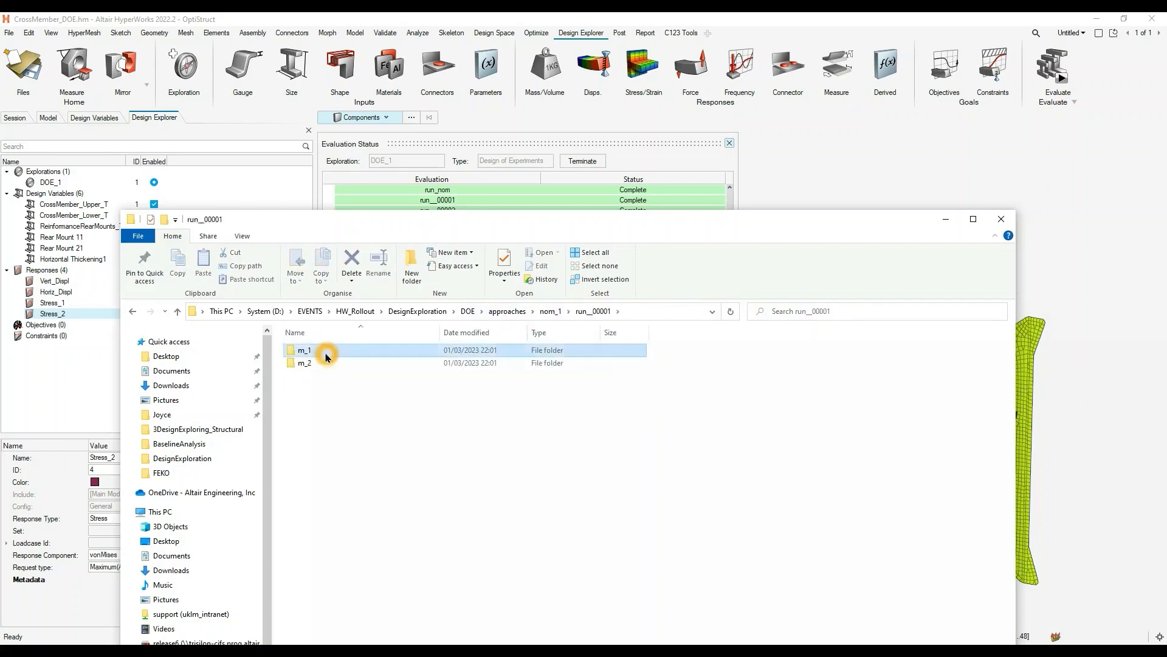
pyautogui.doubleClick(327, 357)
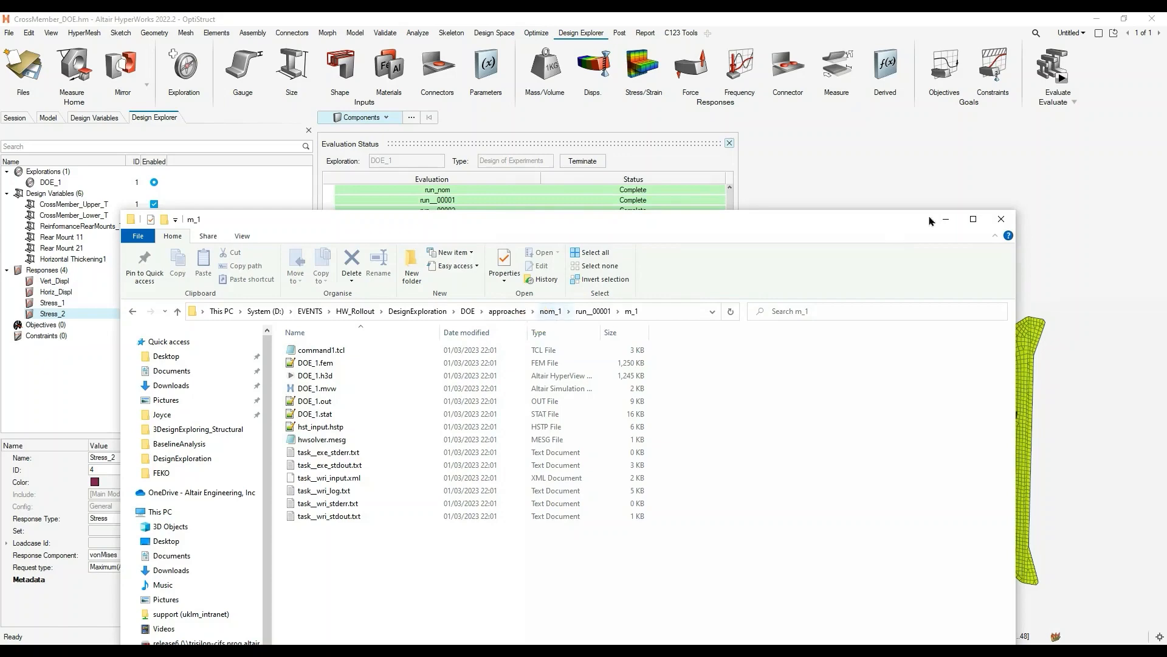
pyautogui.click(950, 222)
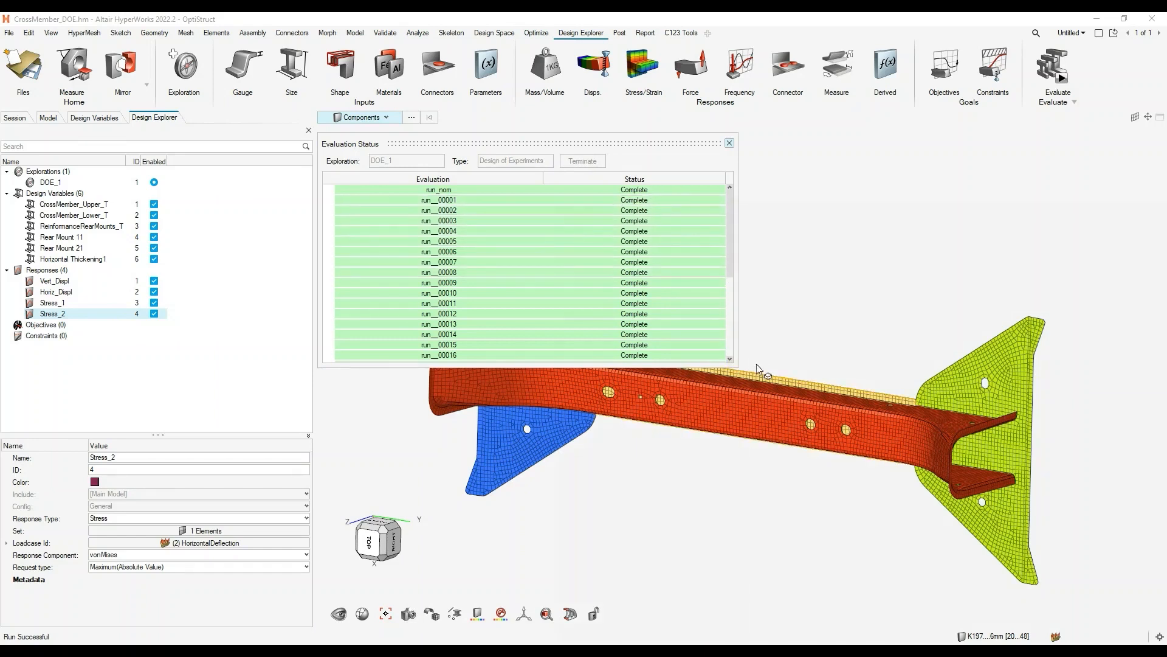
# - Expand the Evaluation Status window to show every run and review the statuses from run_nom to run__00031
pyautogui.moveTo(735, 366); pyautogui.dragTo(917, 578)
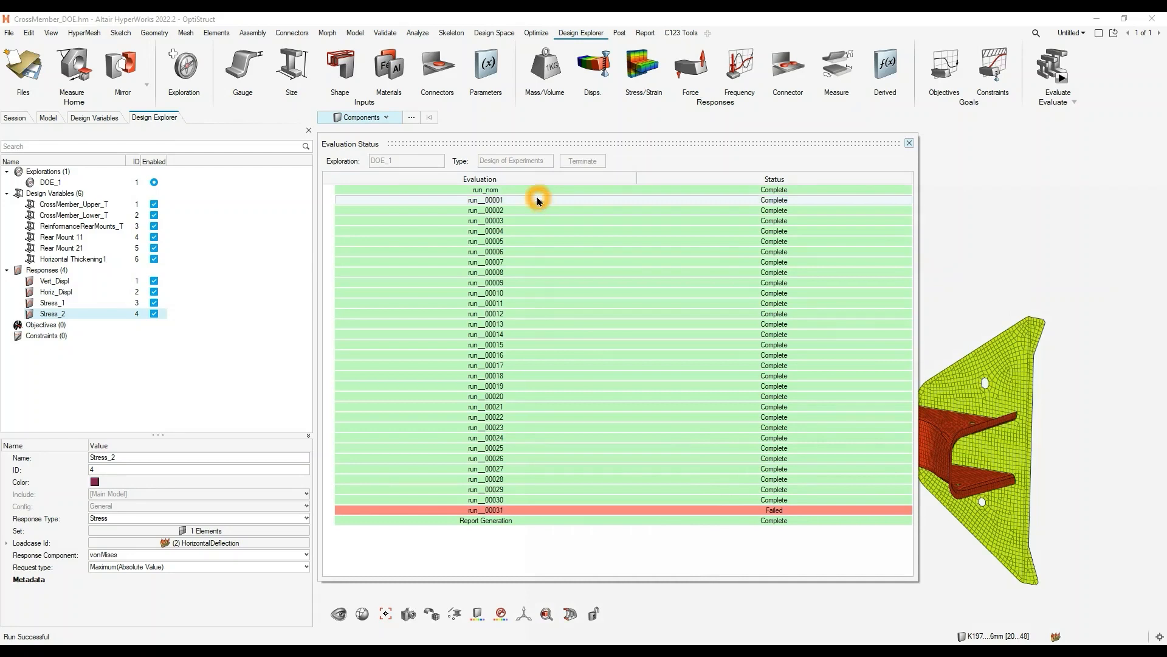
pyautogui.click(522, 502)
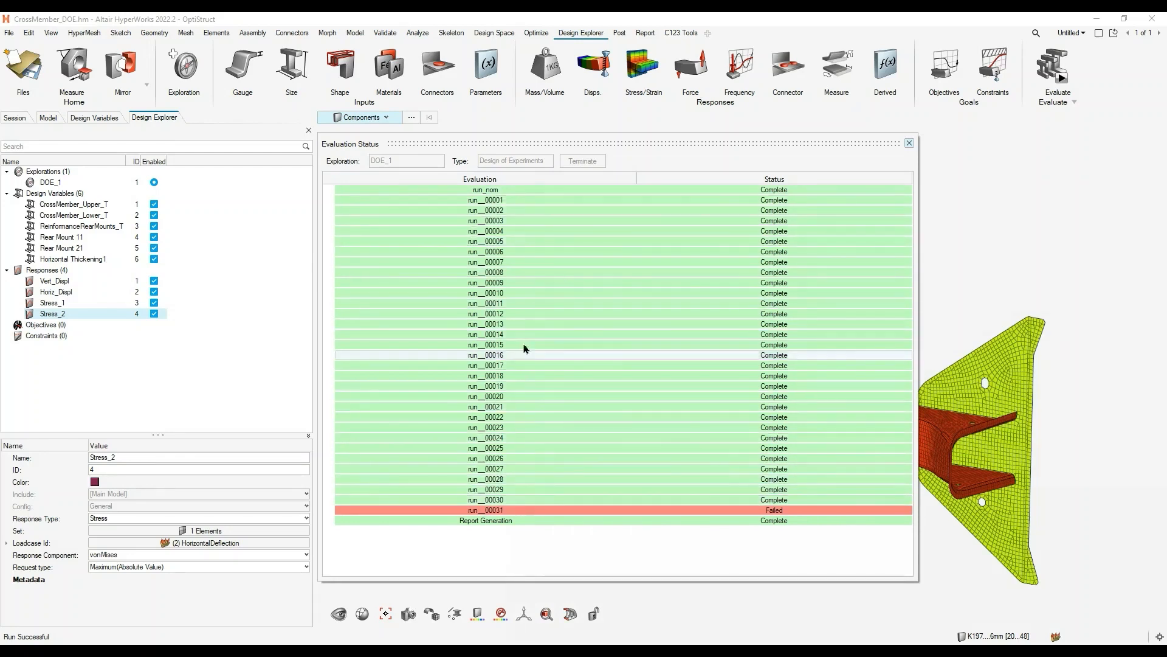
pyautogui.click(531, 206)
pyautogui.click(546, 413)
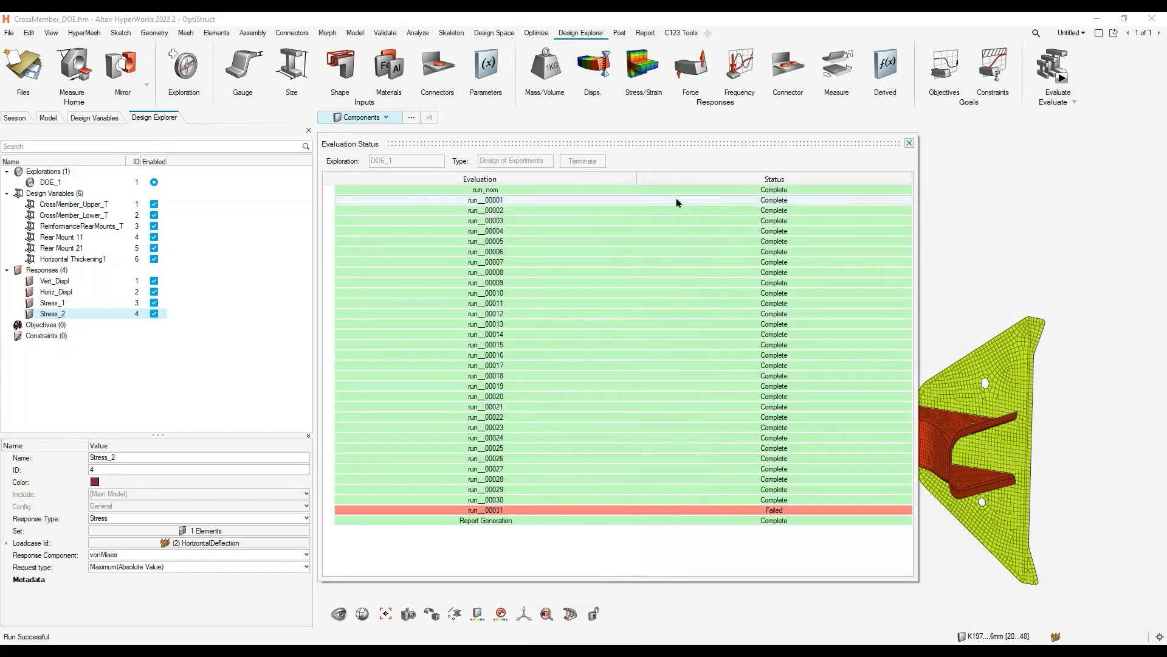
pyautogui.click(777, 198)
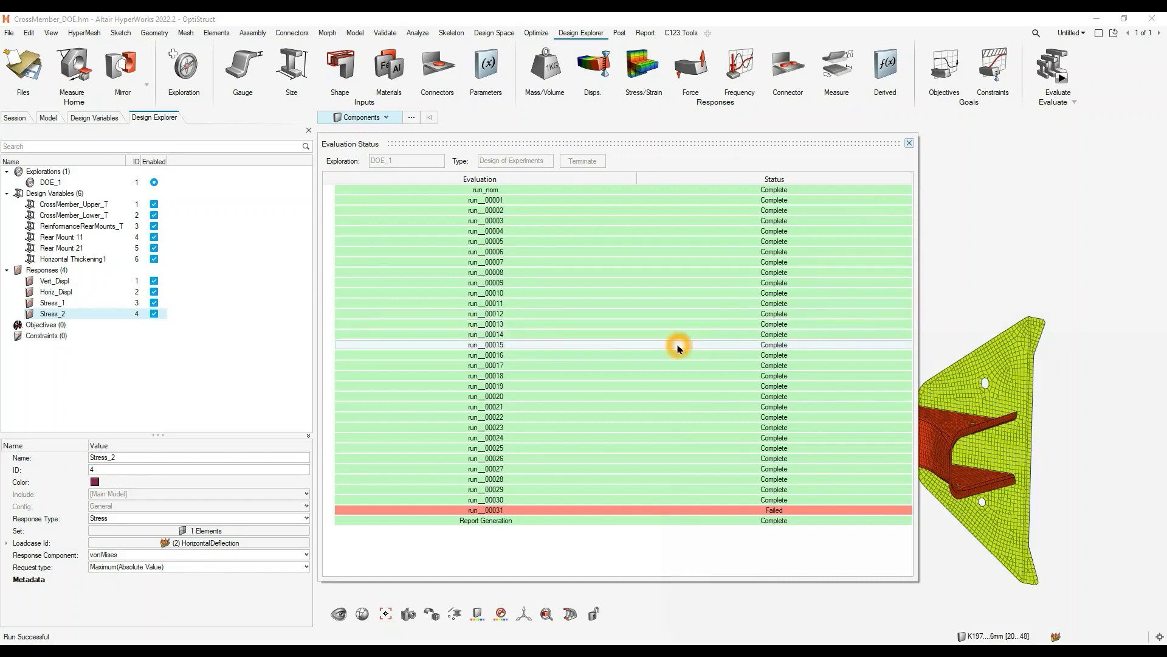
# - Return to File Explorer and go from the nominal run's folder to the doe_1 run folders
pyautogui.moveTo(311, 649)
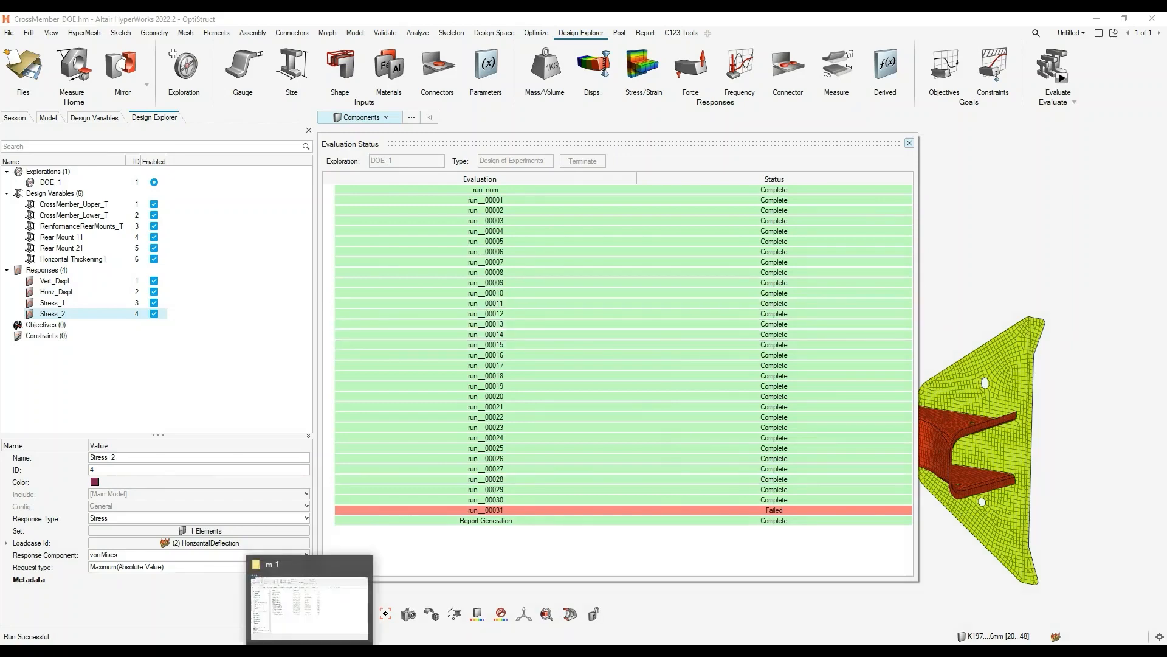
pyautogui.click(336, 570)
pyautogui.click(553, 319)
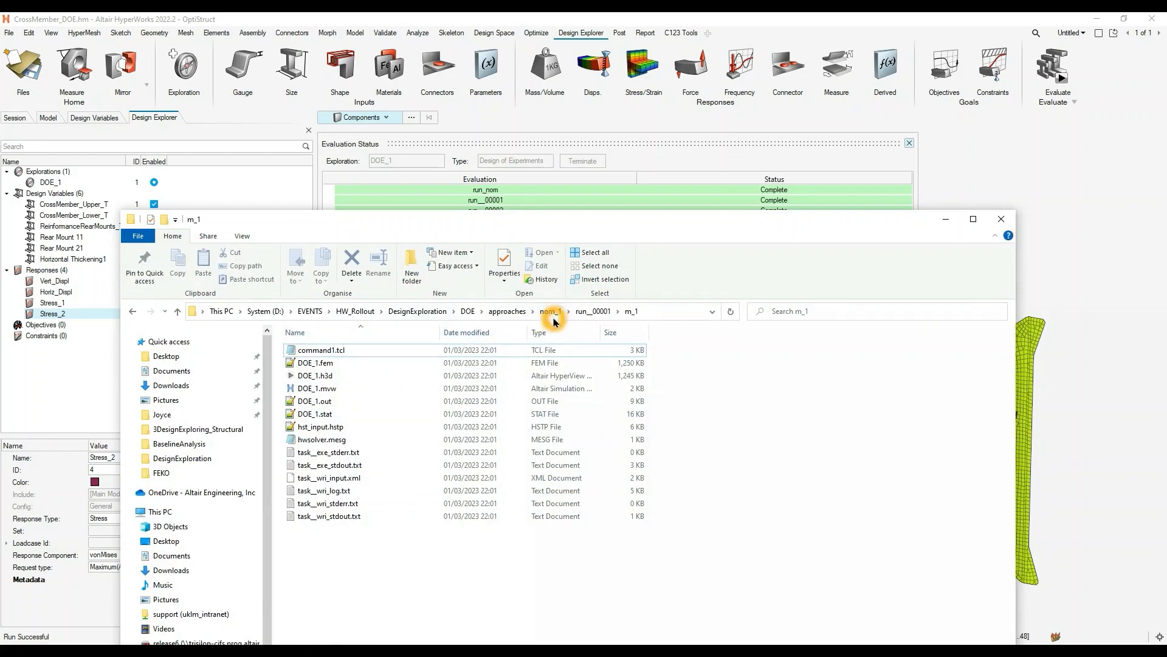
pyautogui.click(567, 311)
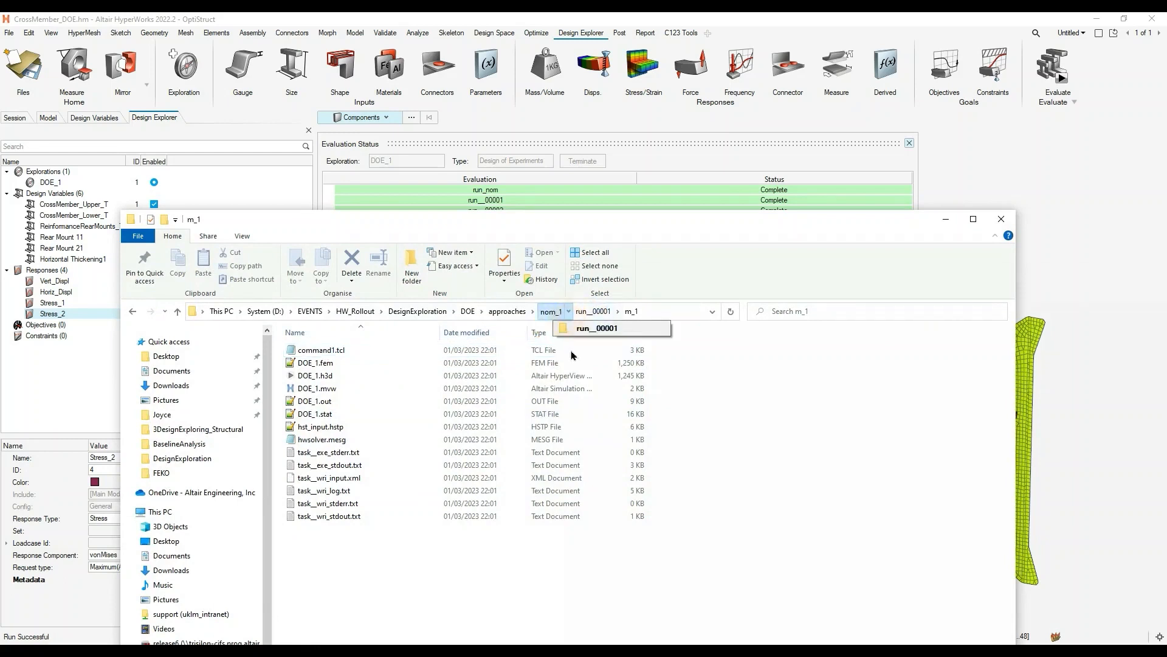
pyautogui.moveTo(500, 324)
pyautogui.click(548, 328)
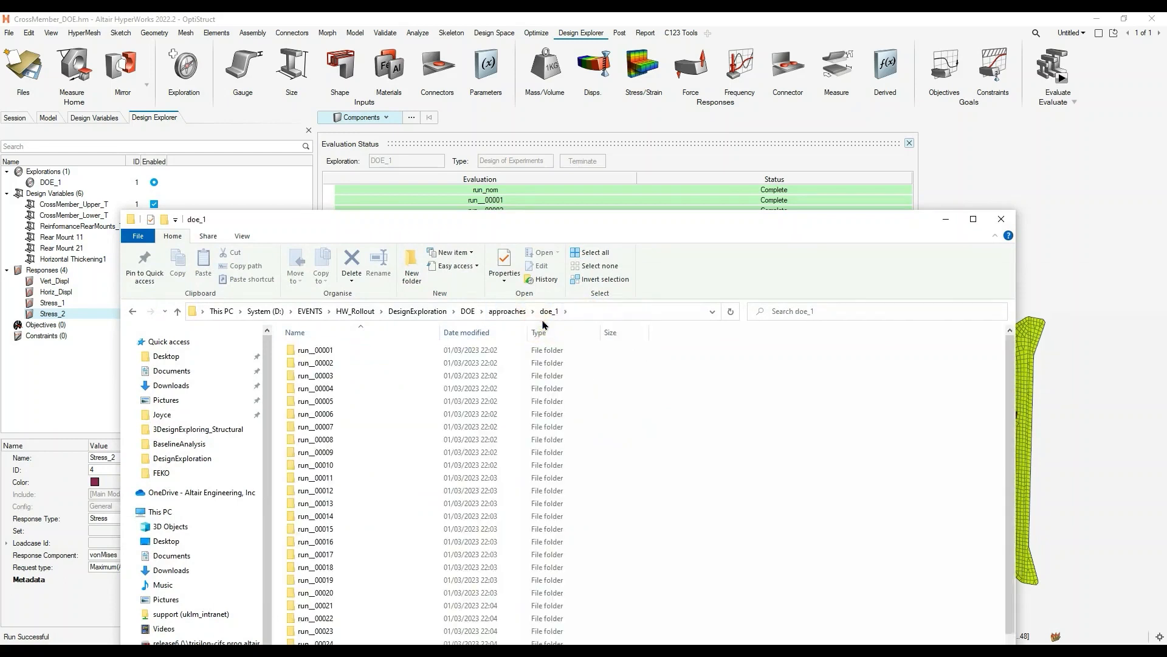
# - Examine the output files in the m_1 folder of run__00031, including DOE_1.out, and return to HyperWorks
pyautogui.click(564, 317)
pyautogui.scroll(-5, 599, 447)
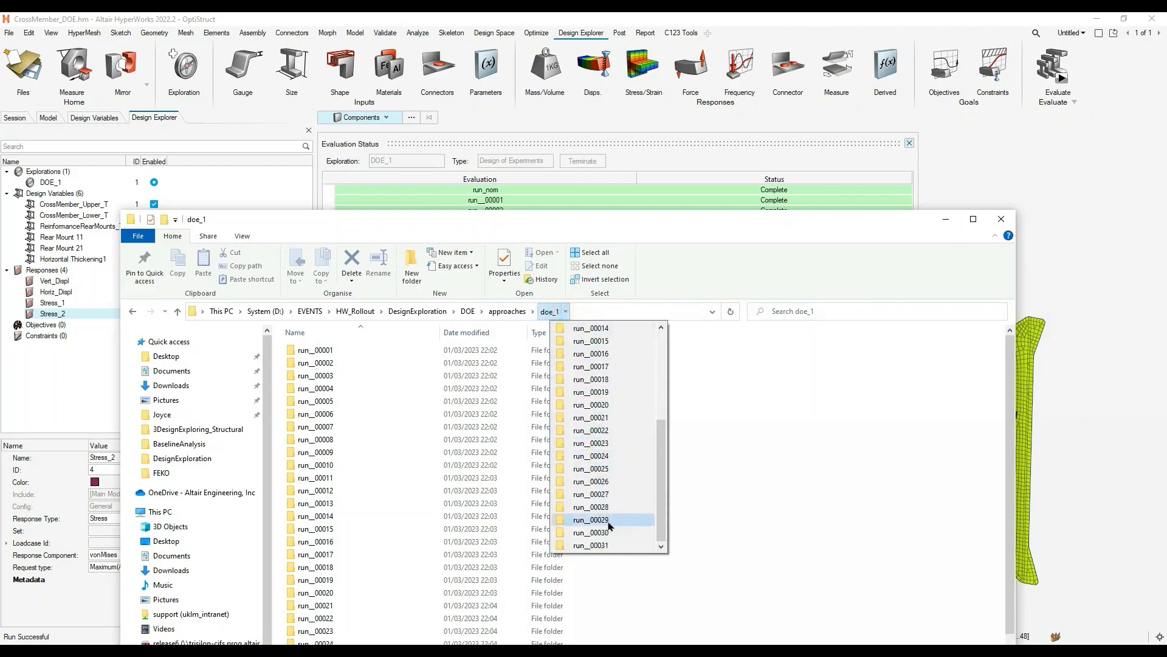
pyautogui.click(601, 546)
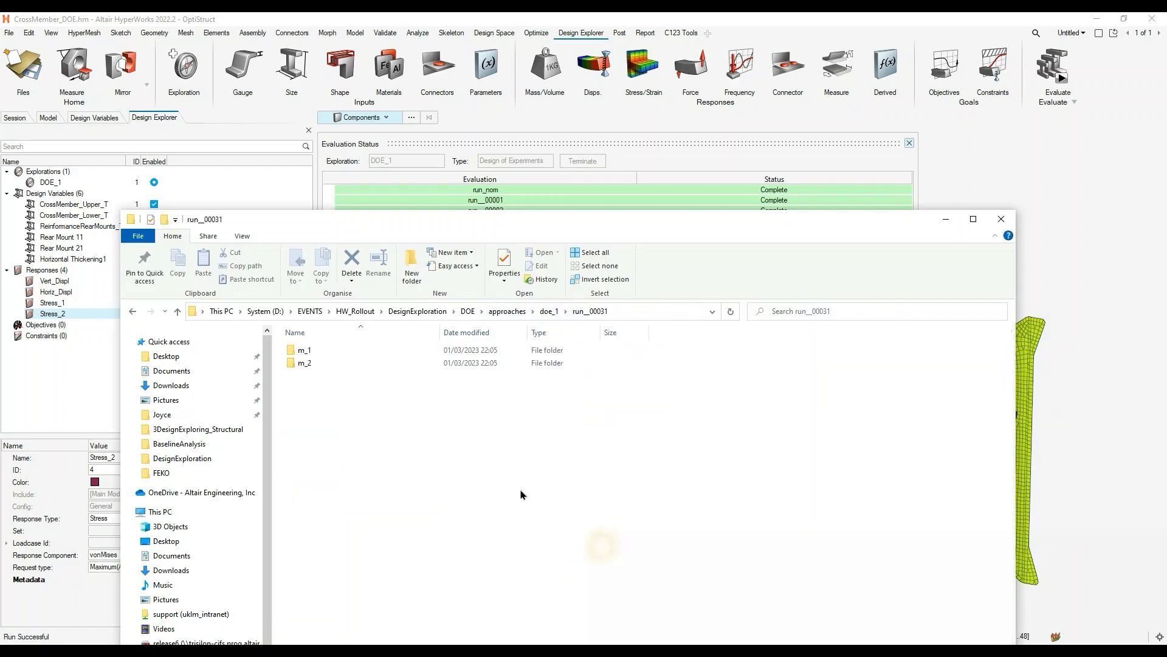
pyautogui.doubleClick(329, 351)
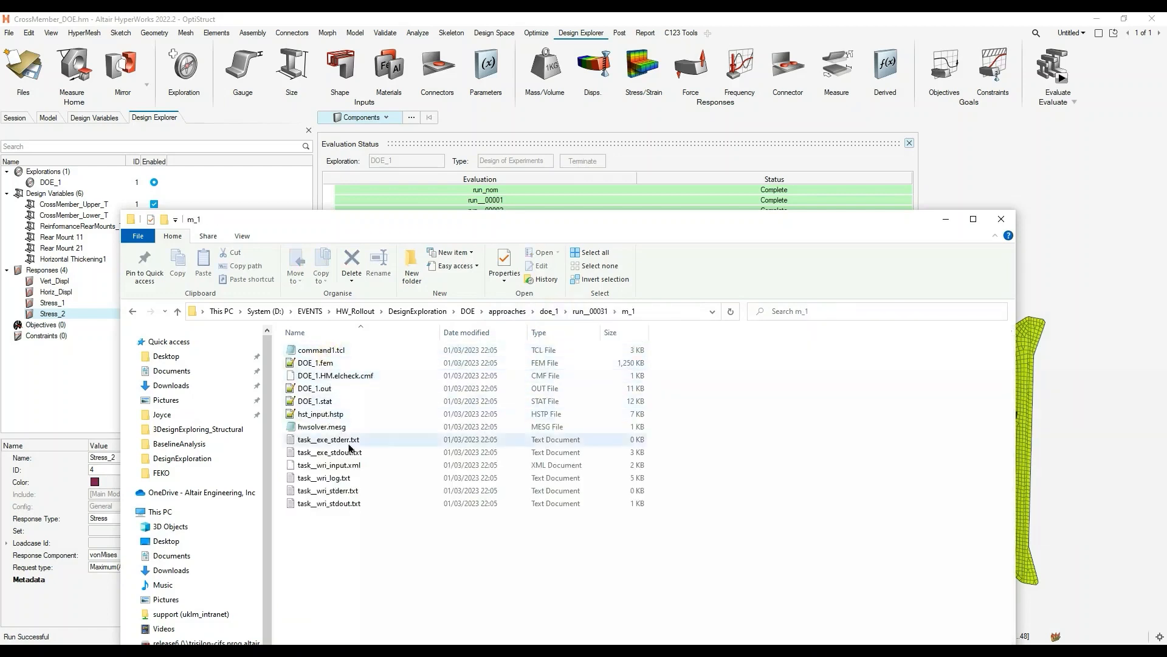
pyautogui.click(336, 393)
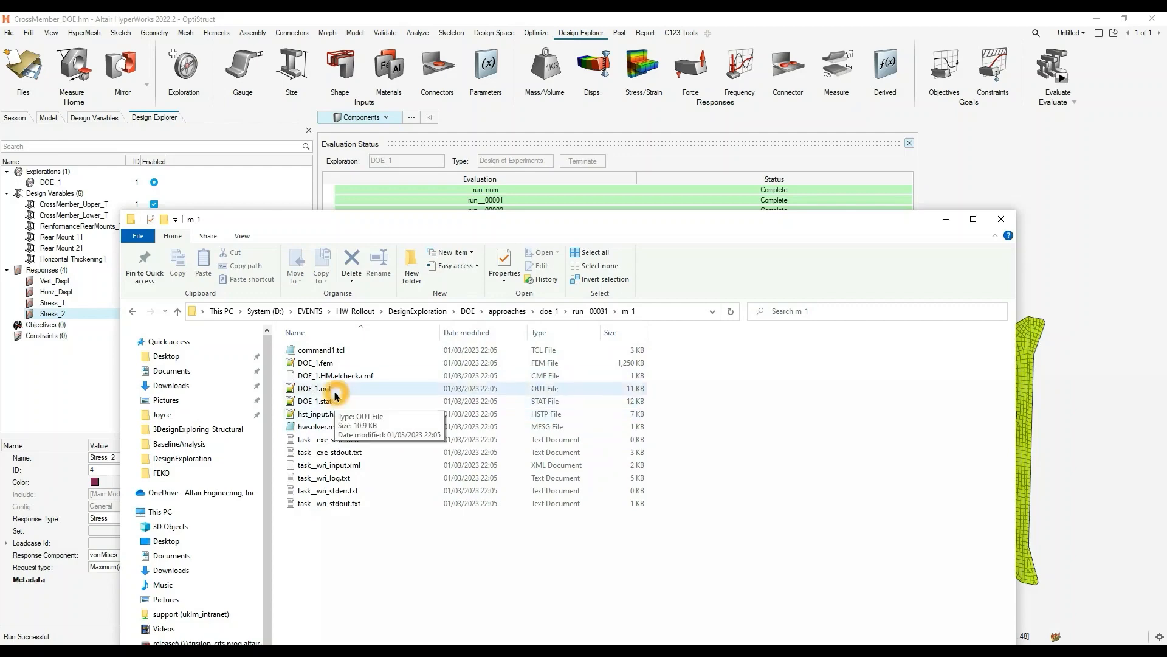
pyautogui.click(936, 224)
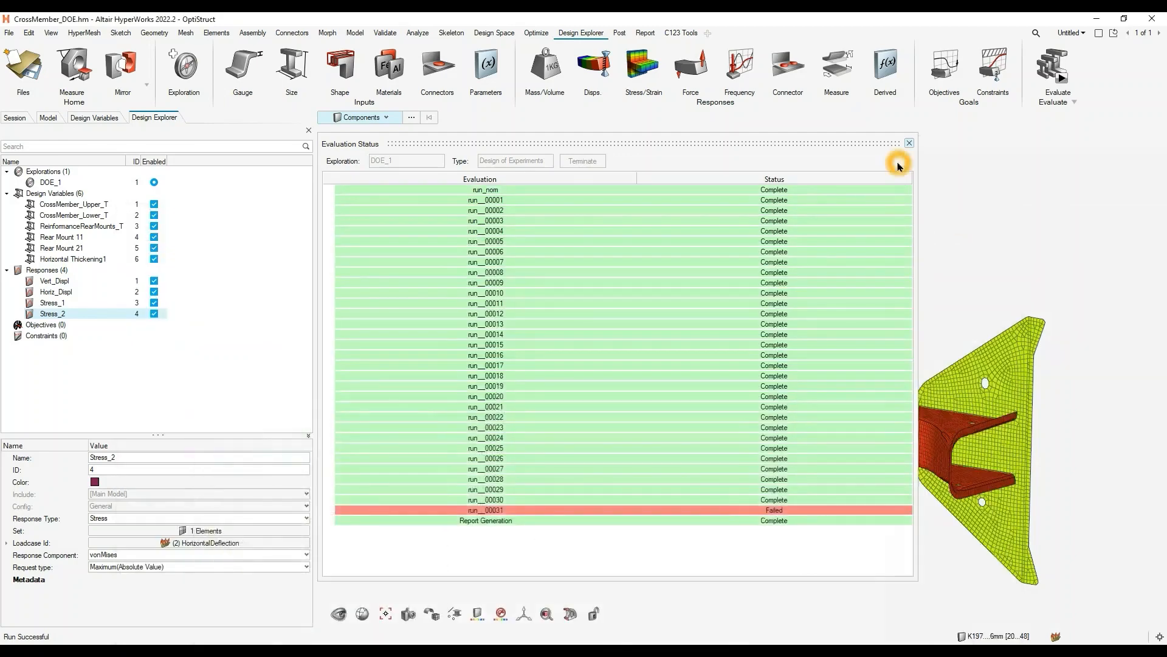
# - Close the evaluation status and open the DOE_1 results in the Results Explorer
pyautogui.click(909, 143)
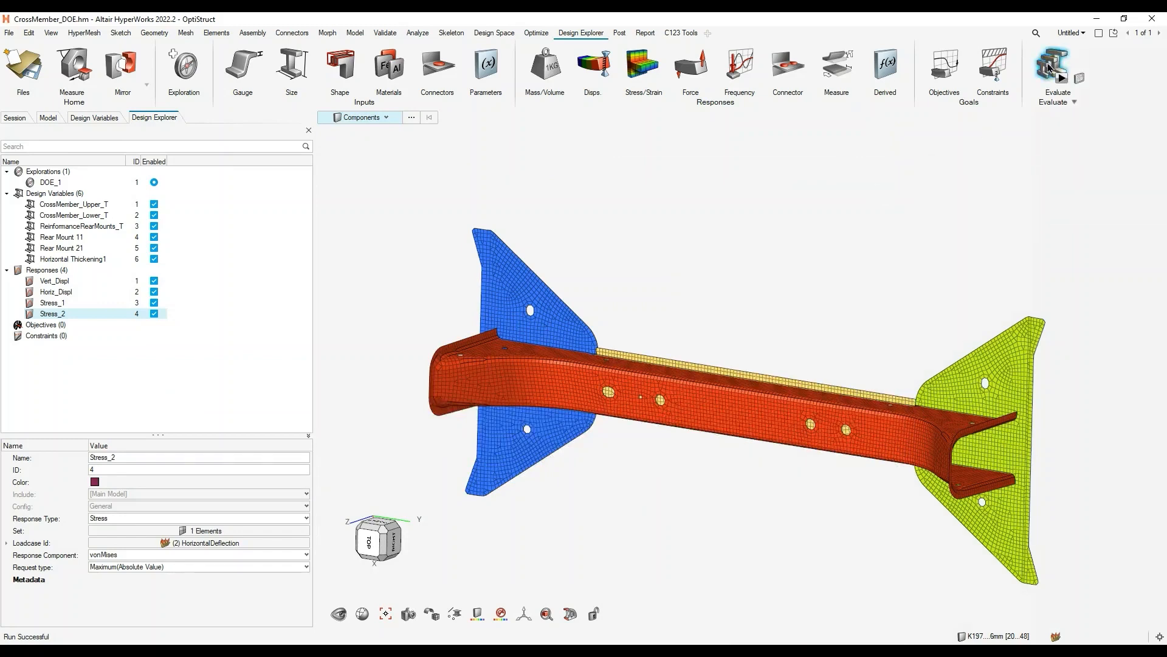
pyautogui.click(1061, 77)
pyautogui.click(819, 240)
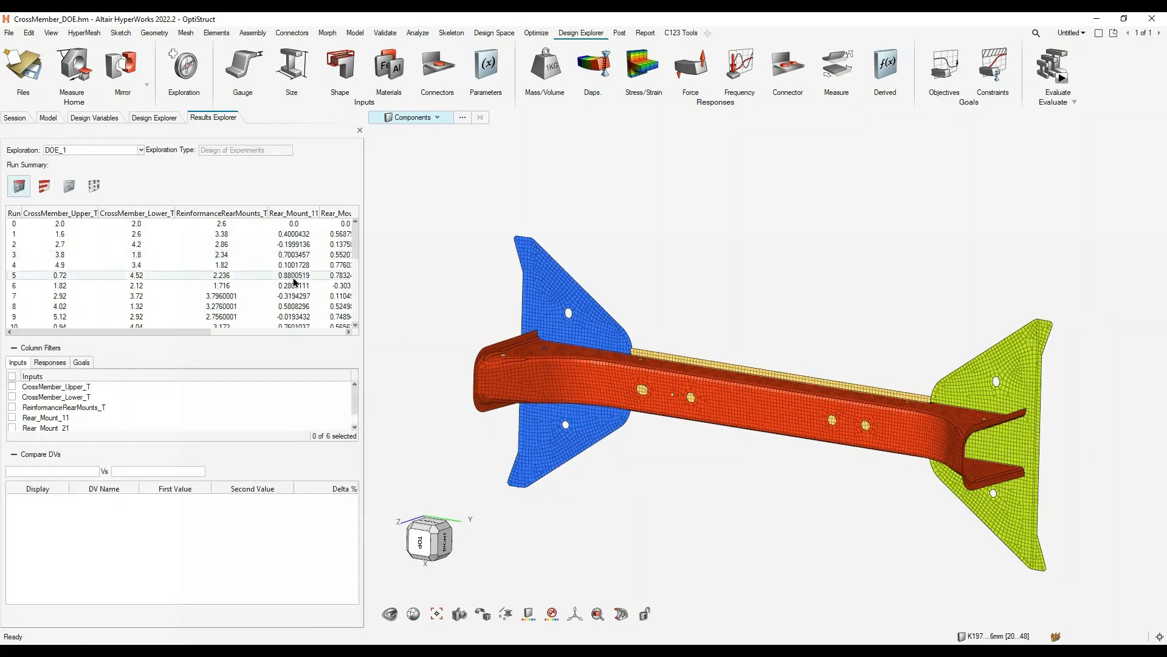
# - Widen the Results Explorer and examine the run summary's design variable and response columns through Stress_2
pyautogui.moveTo(366, 291); pyautogui.dragTo(521, 298)
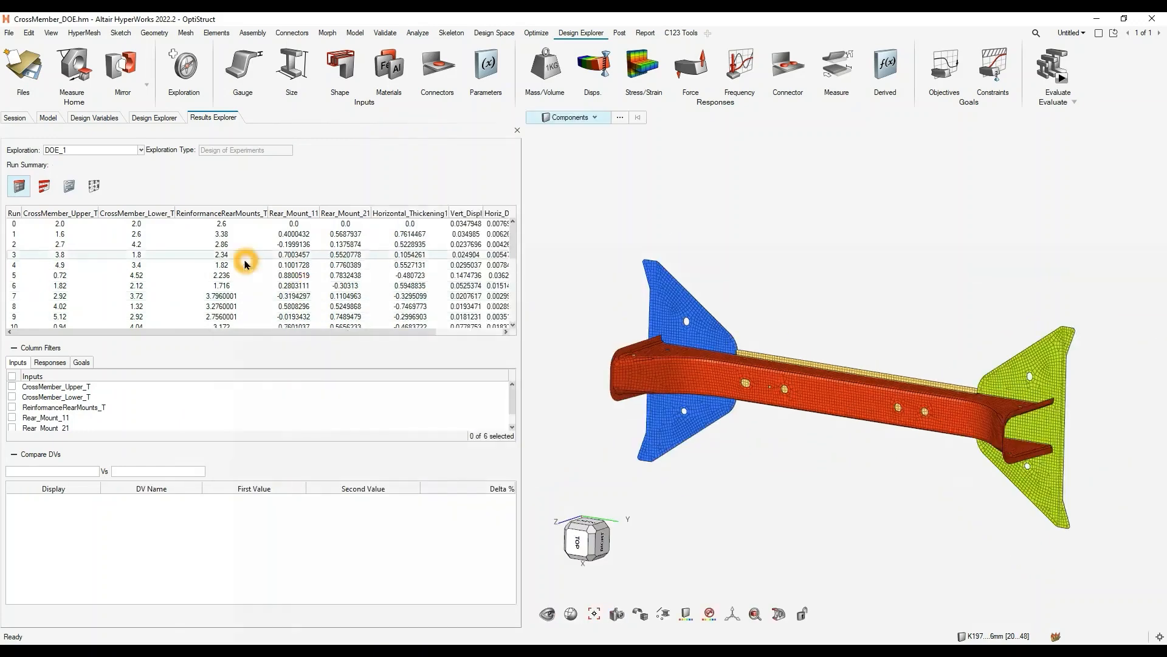
pyautogui.click(257, 268)
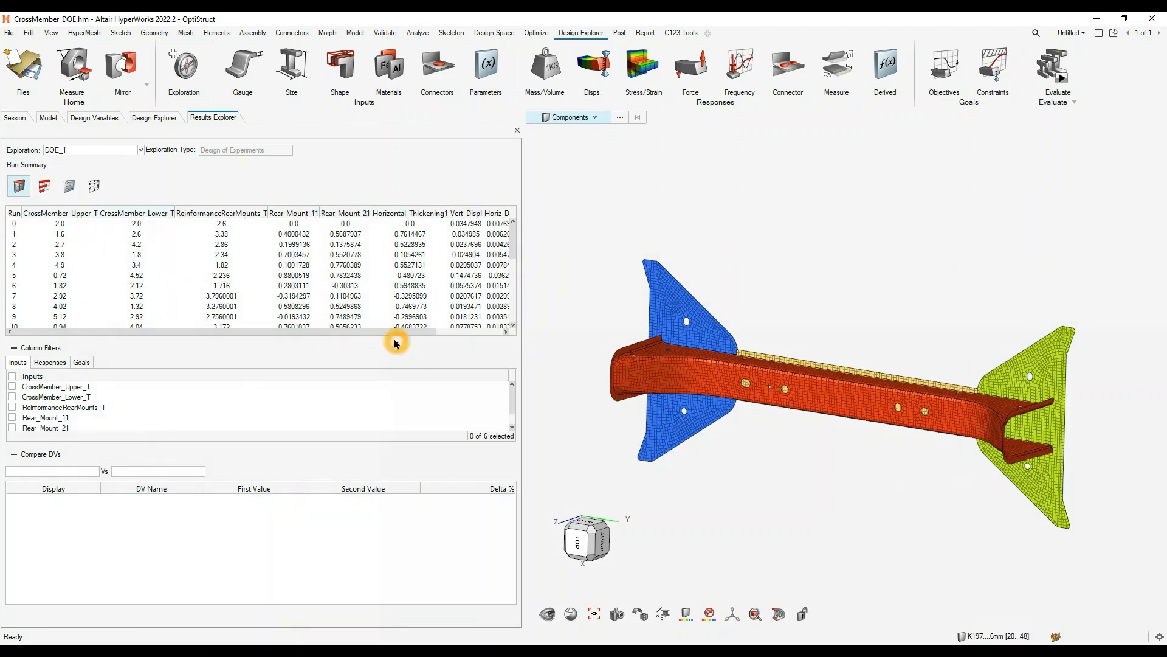
pyautogui.moveTo(391, 331); pyautogui.dragTo(467, 333)
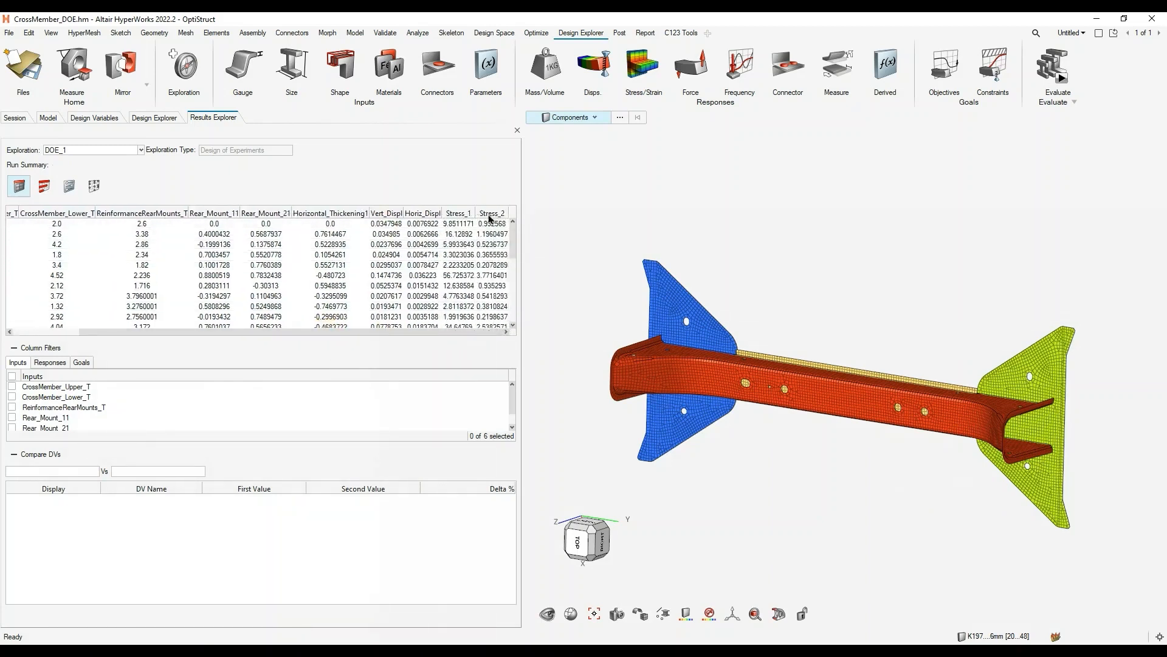
# - Examine the DOE_1 run summary across the design variable and response columns and down to run 31
pyautogui.moveTo(443, 332); pyautogui.dragTo(230, 332)
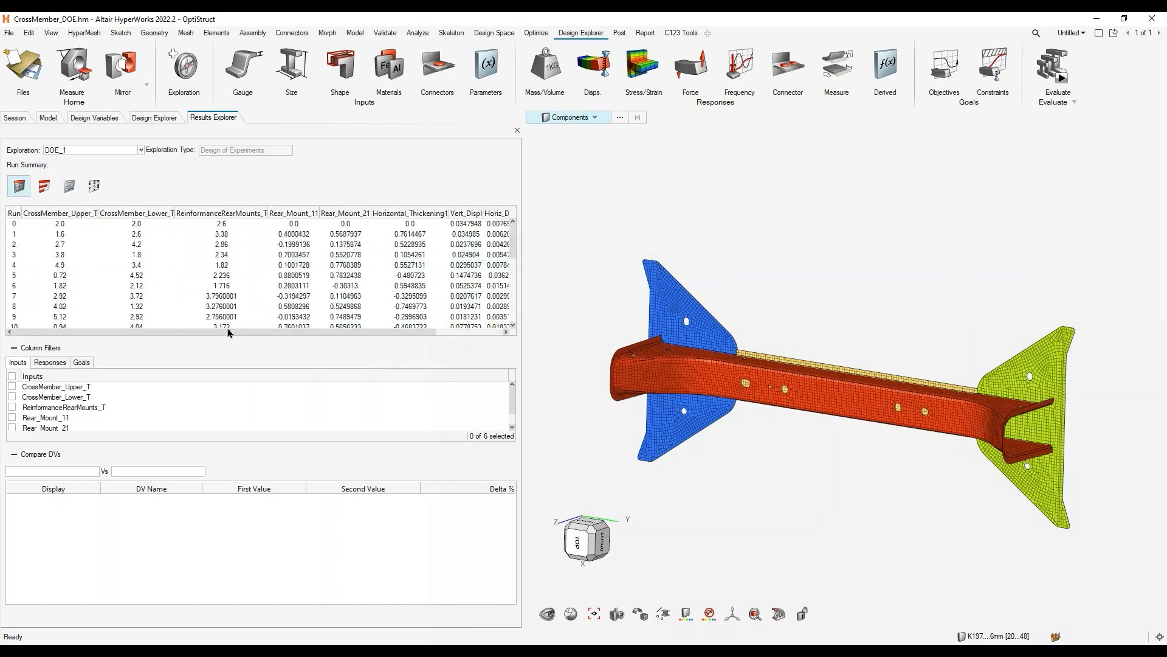
pyautogui.click(59, 231)
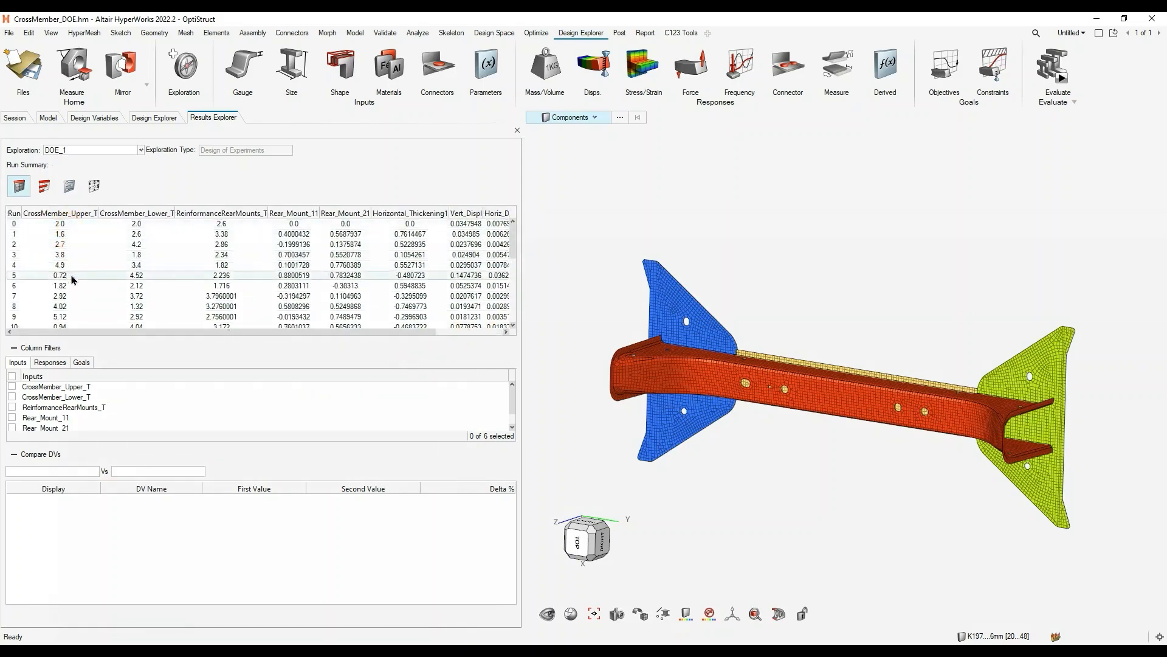
pyautogui.click(284, 333)
pyautogui.moveTo(284, 333); pyautogui.dragTo(429, 332)
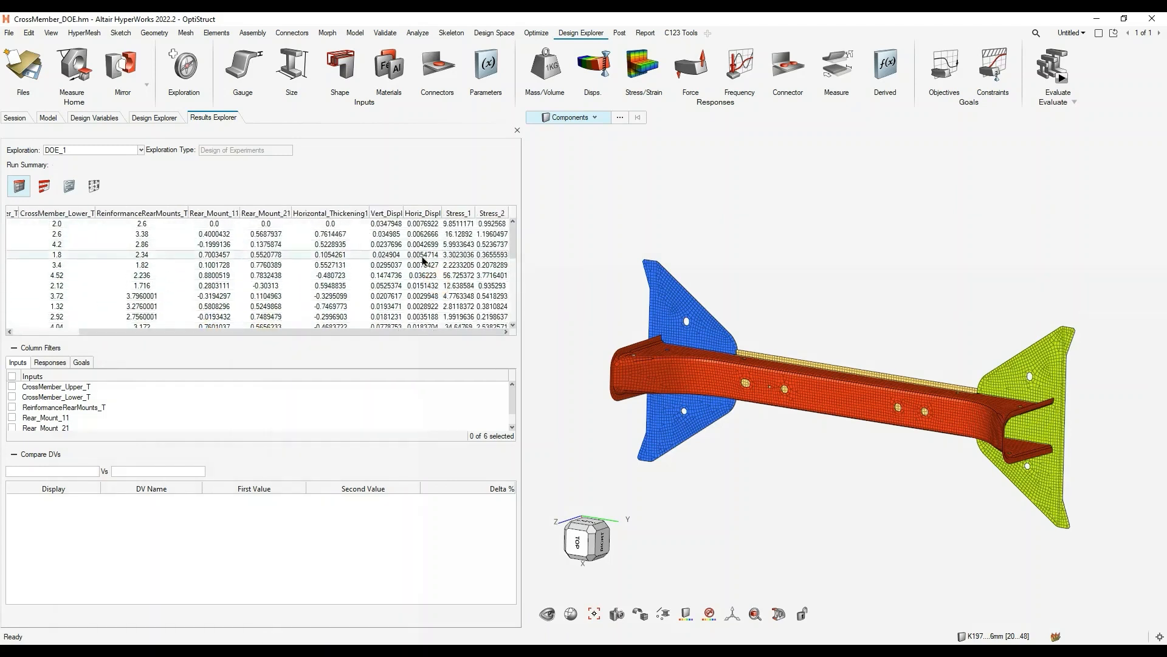
pyautogui.moveTo(372, 334); pyautogui.dragTo(268, 329)
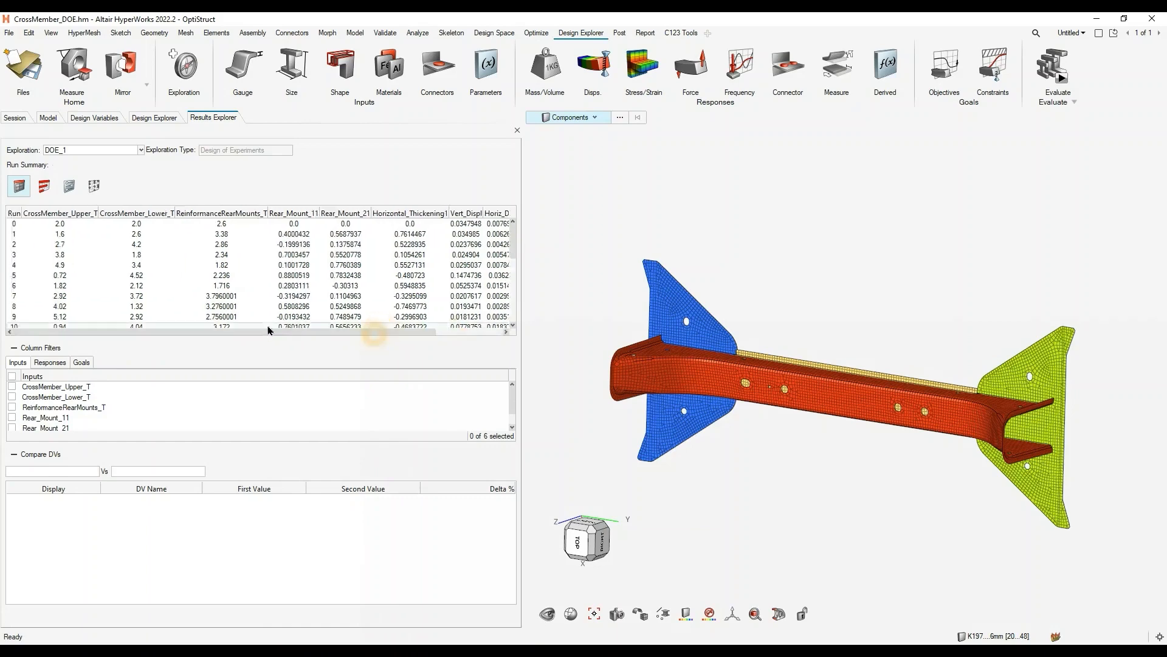
pyautogui.scroll(-5, 286, 285)
pyautogui.click(292, 272)
pyautogui.scroll(-2, 292, 273)
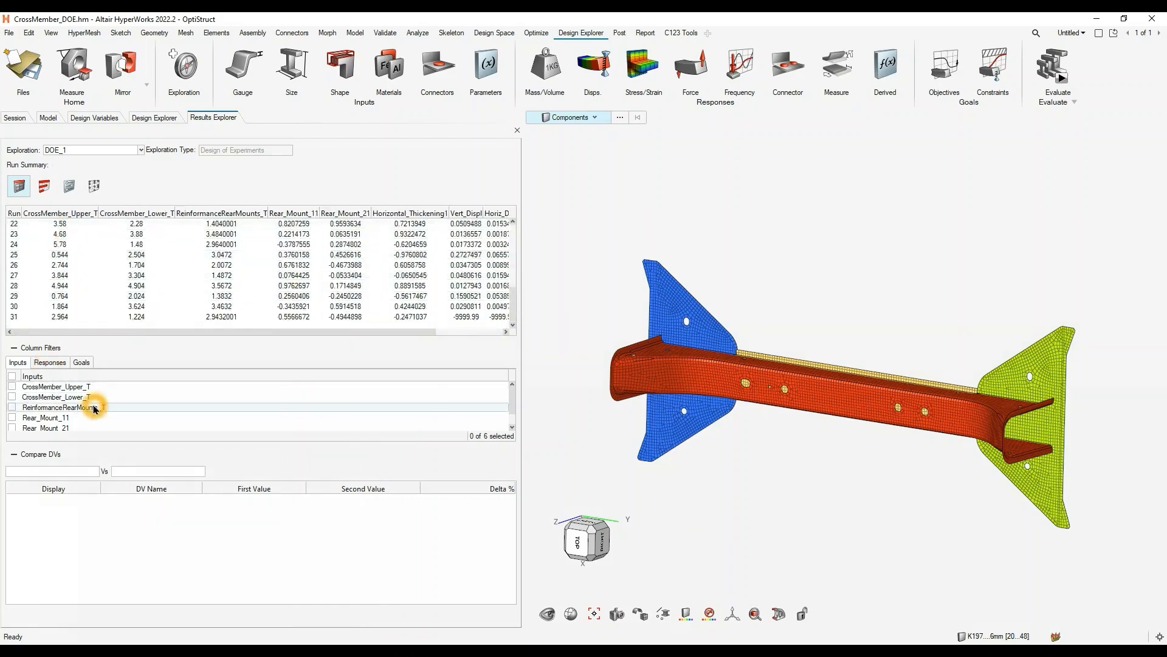
# - Filter the run summary columns to the inputs CrossMember_Upper_T and CrossMember_Lower_T and the responses Stress_1 and Stress_2
pyautogui.click(27, 398)
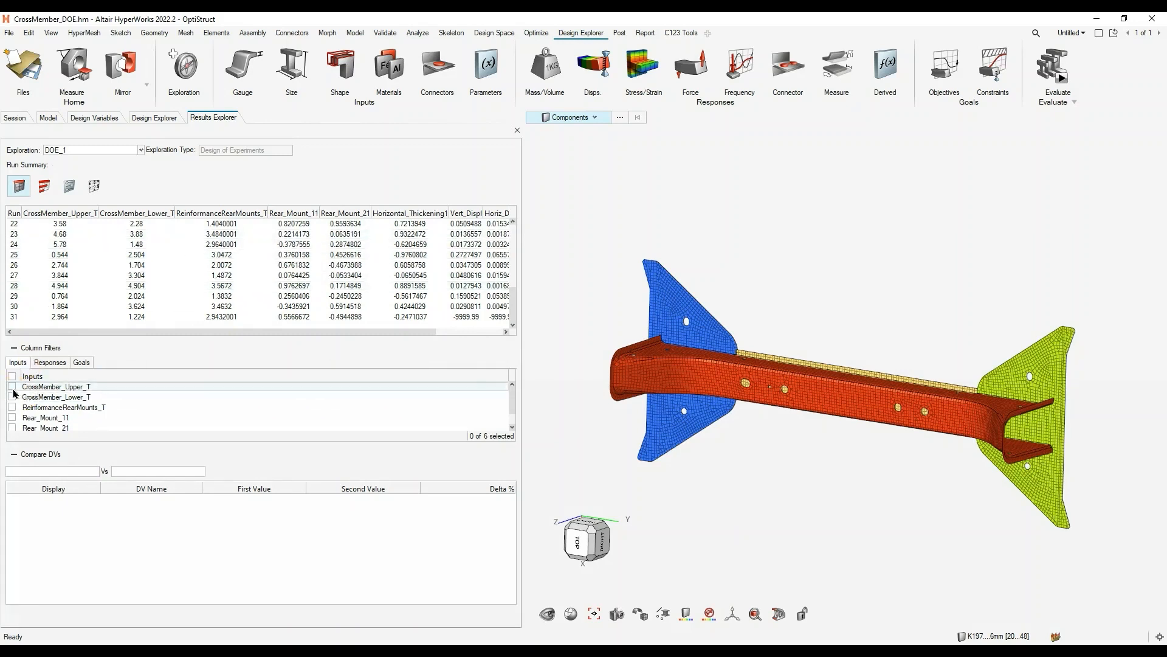
pyautogui.click(12, 387)
pyautogui.click(12, 390)
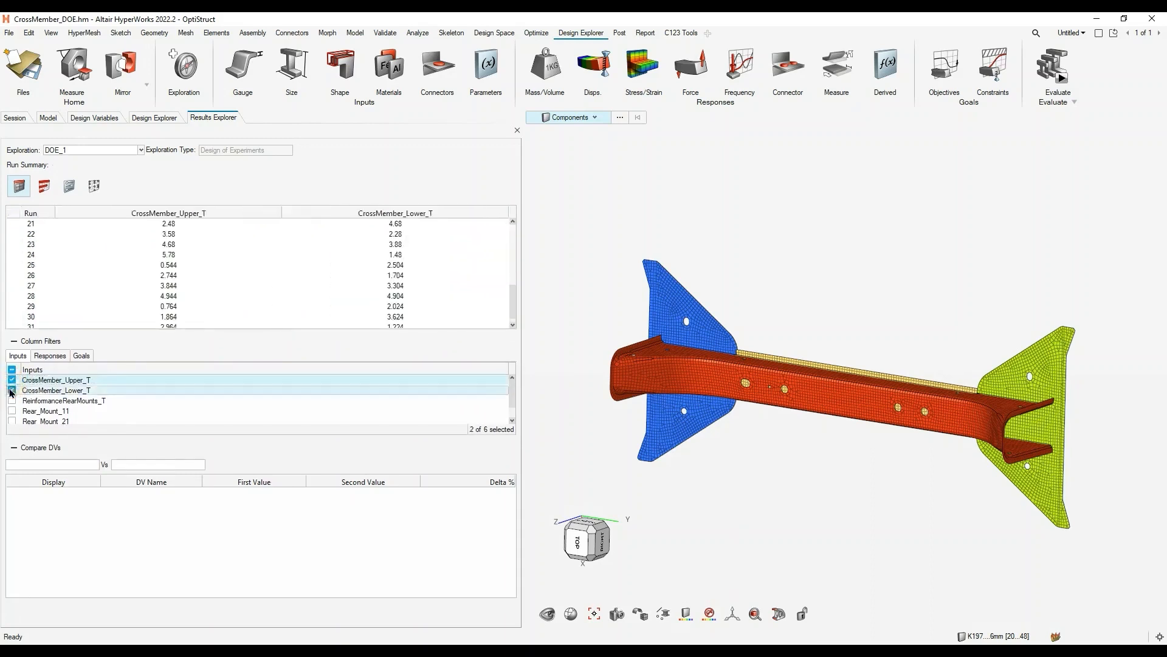
pyautogui.scroll(-2, 74, 414)
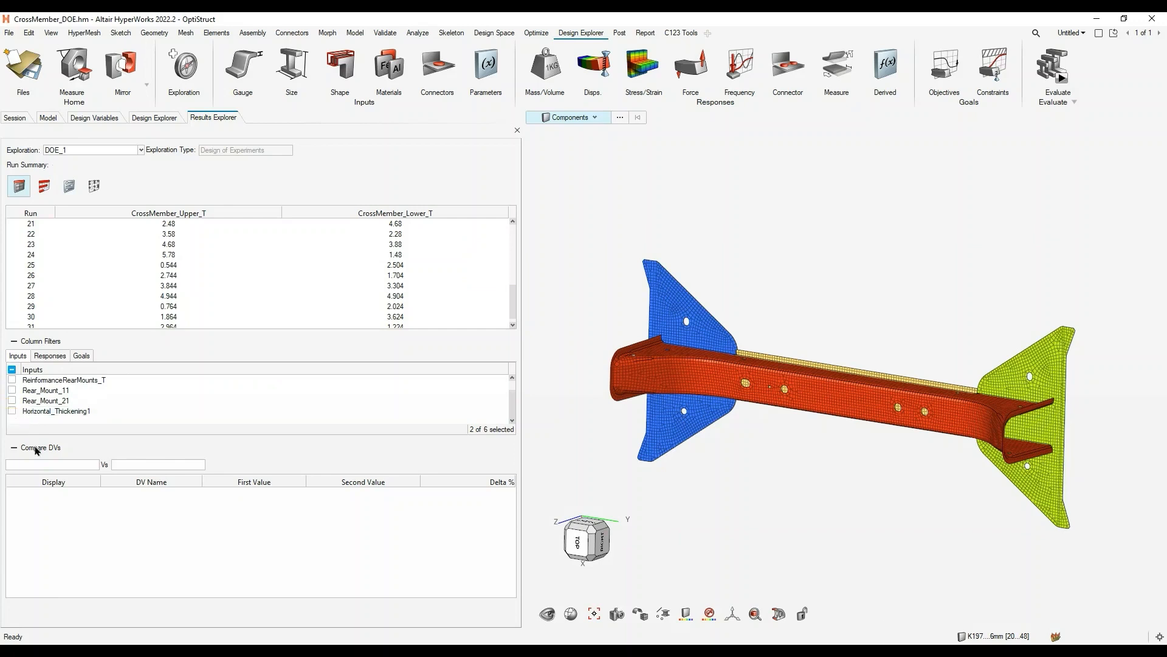
pyautogui.click(13, 412)
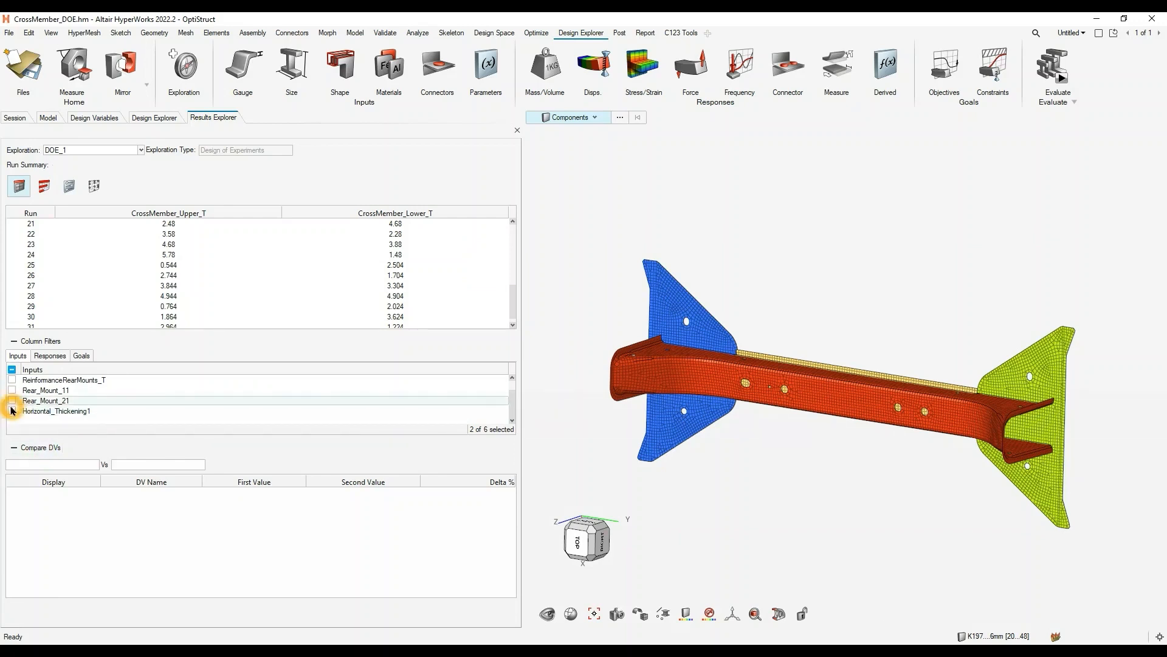
pyautogui.click(50, 355)
pyautogui.click(12, 400)
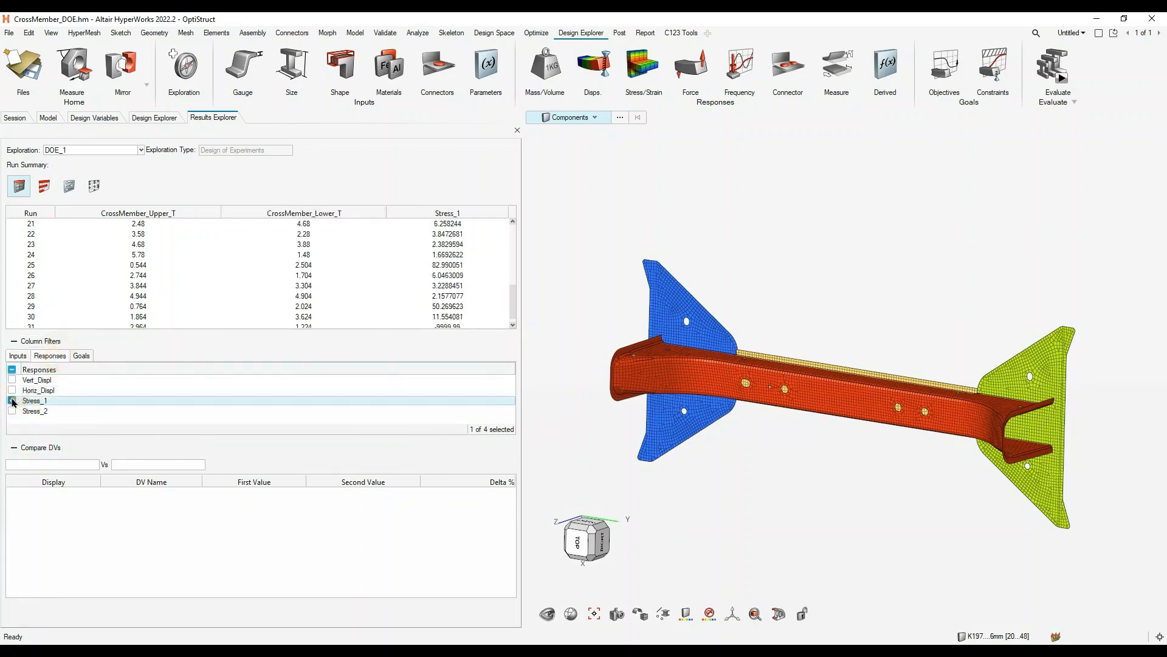
pyautogui.click(12, 411)
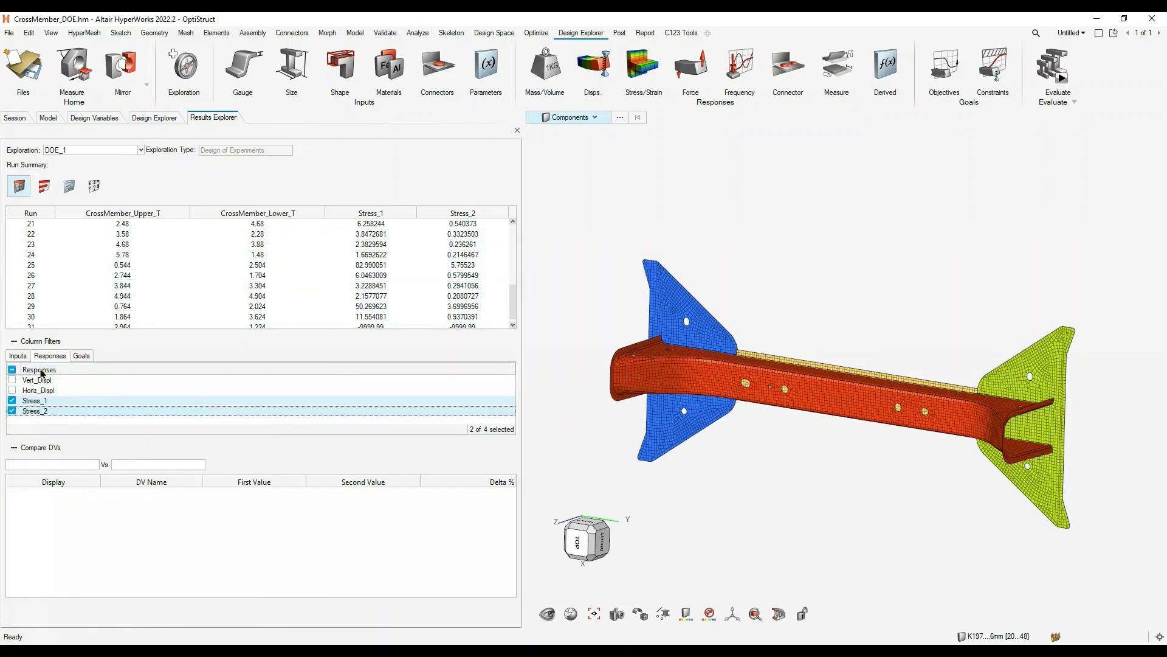
# - Include all responses and the remaining inputs, from ReinformanceRearMounts_T to Horizontal_Thickening1, in the run summary columns
pyautogui.click(11, 368)
pyautogui.click(18, 356)
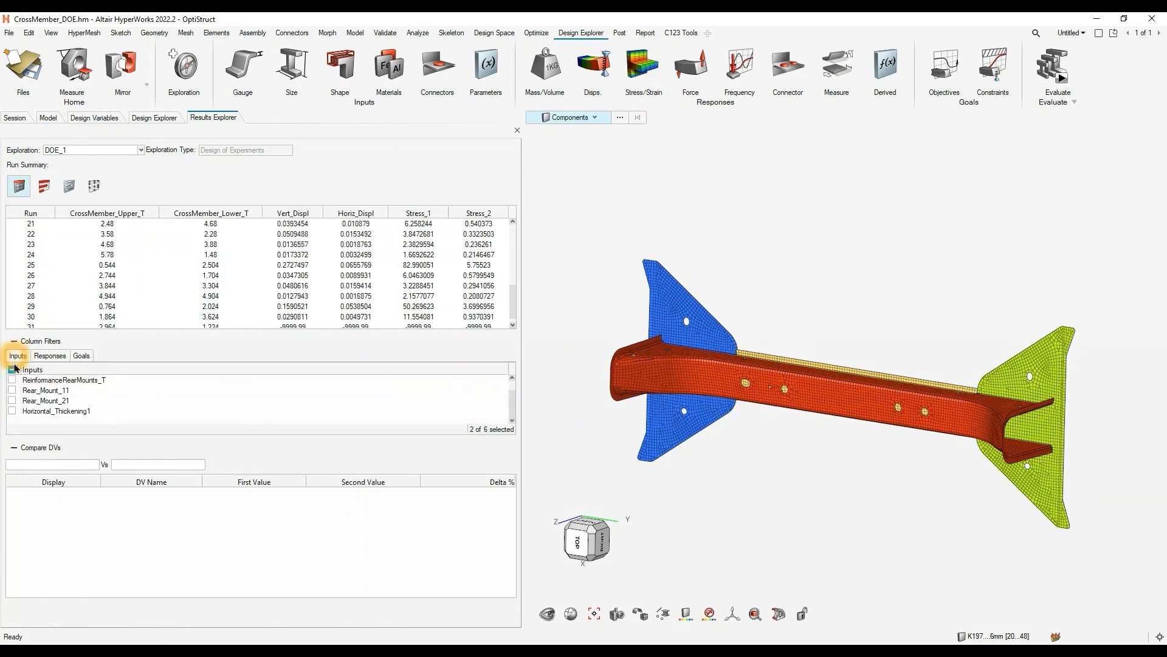
pyautogui.click(11, 379)
pyautogui.click(12, 390)
pyautogui.click(12, 400)
pyautogui.click(11, 406)
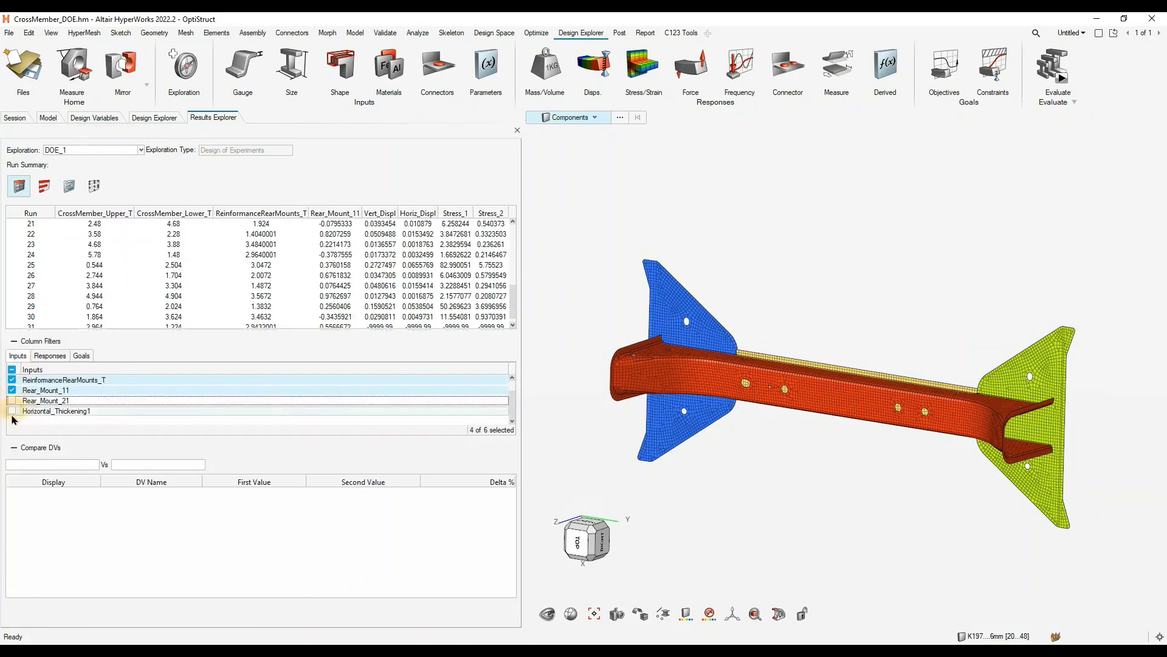
pyautogui.click(12, 417)
pyautogui.click(12, 396)
pyautogui.click(12, 396)
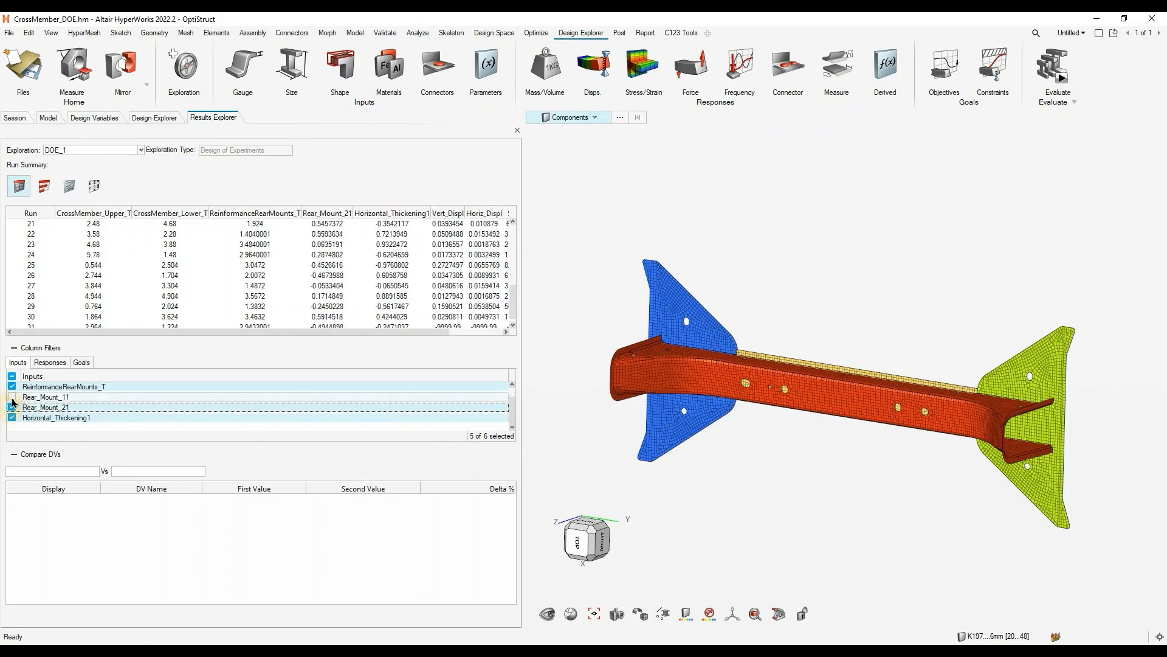
pyautogui.click(12, 407)
pyautogui.scroll(1, 37, 405)
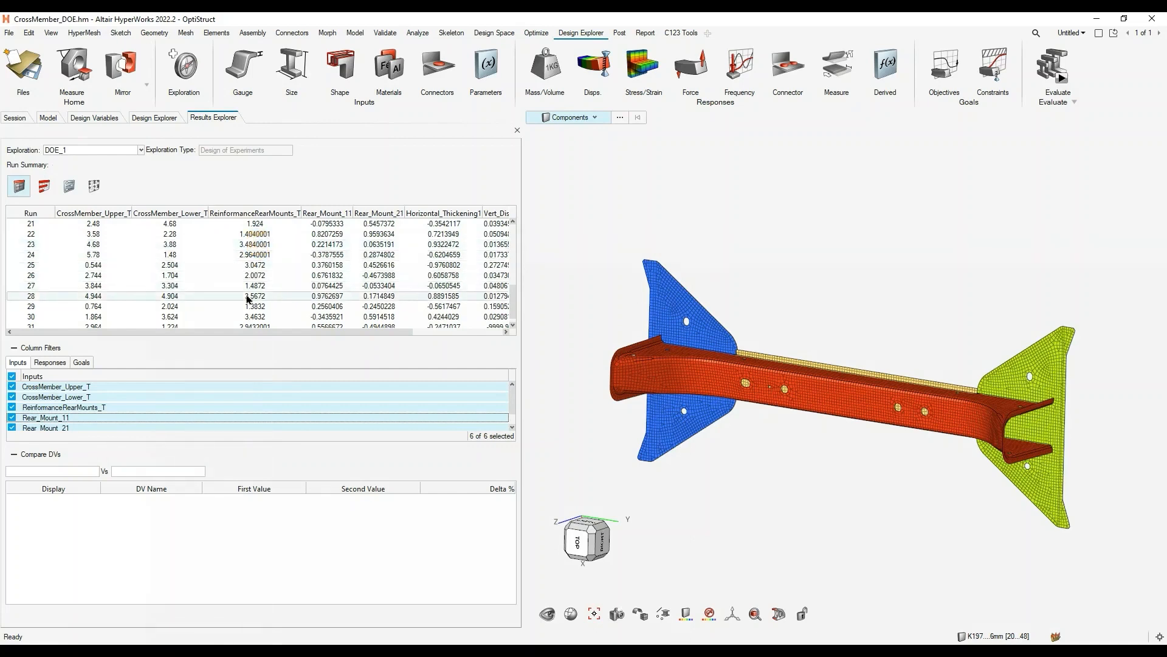
# - Sort the run summary by Stress_1, try sorting by Stress_2, and return to sorting by Stress_1
pyautogui.scroll(5, 328, 250)
pyautogui.scroll(2, 331, 249)
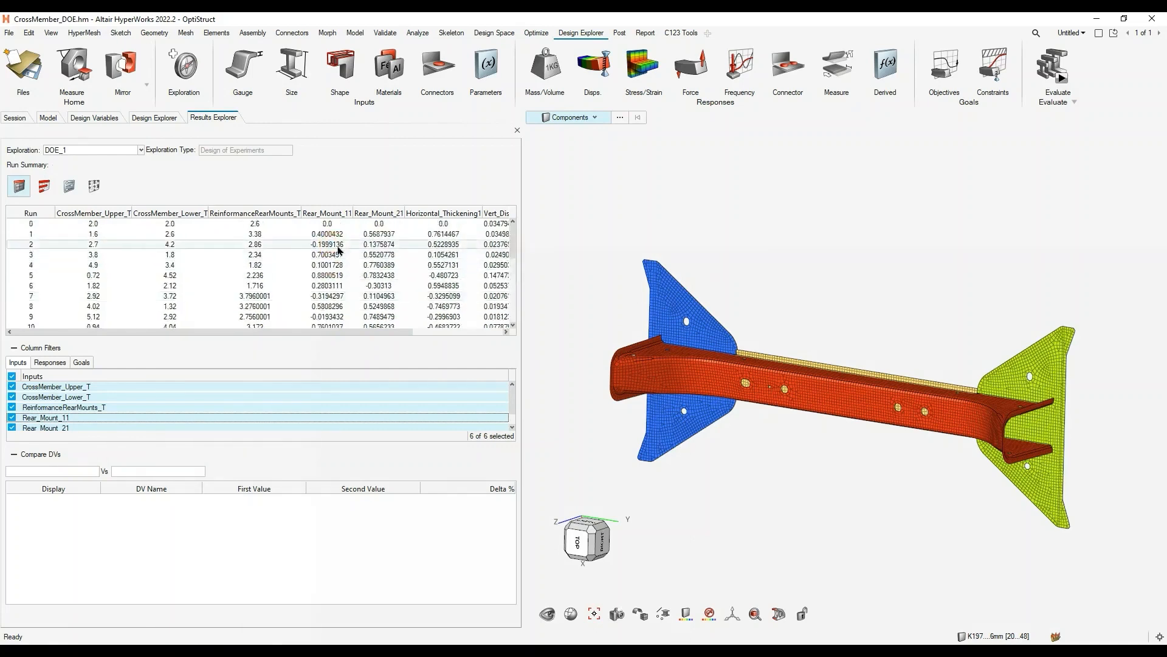
pyautogui.click(368, 326)
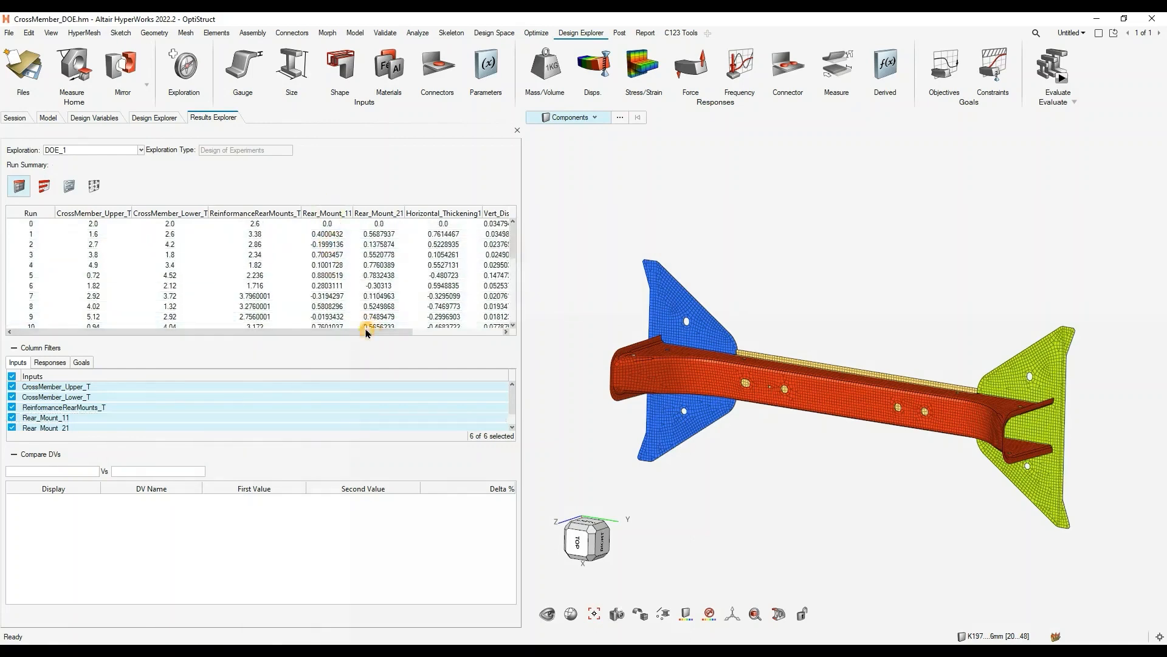
pyautogui.click(430, 331)
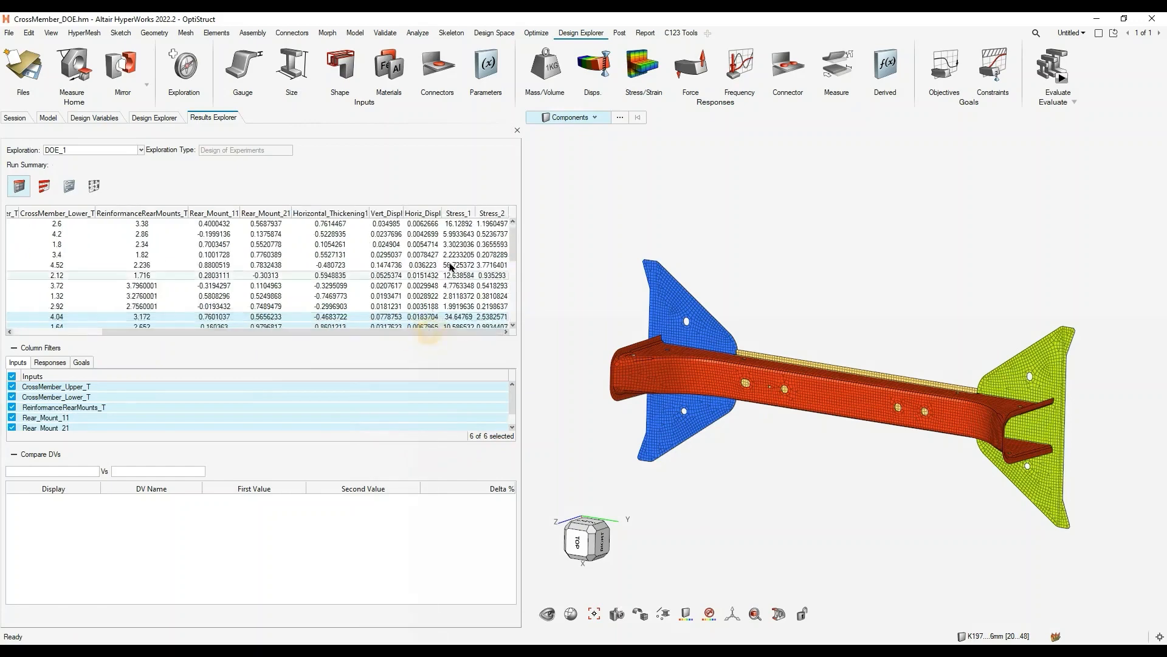
pyautogui.click(462, 214)
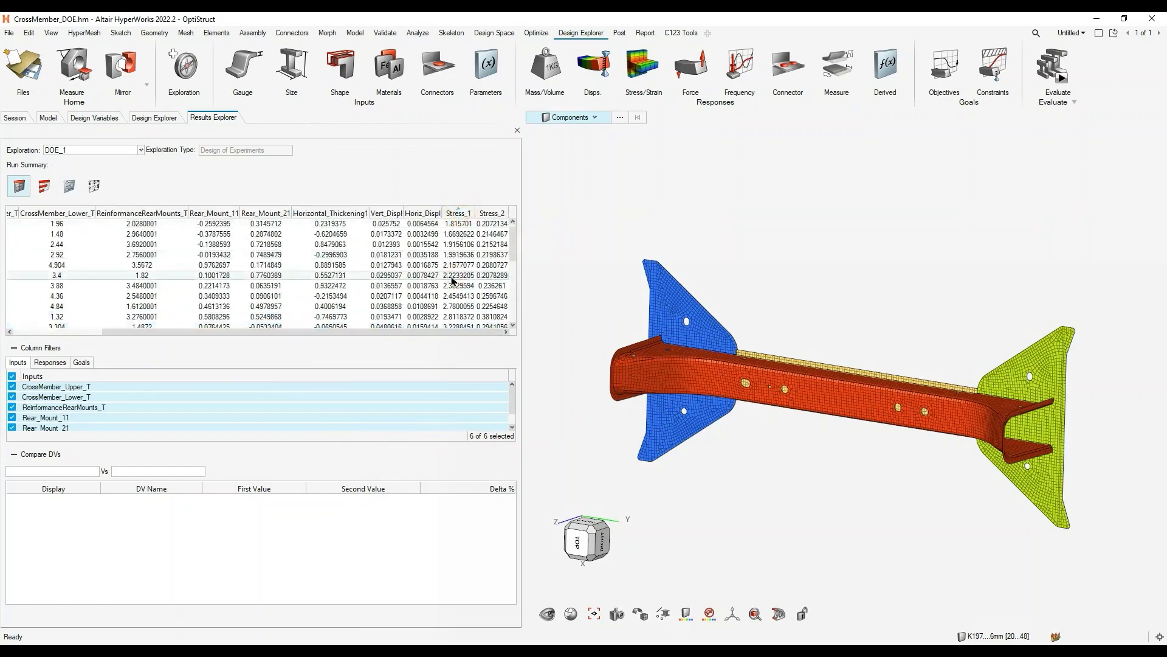
pyautogui.click(490, 214)
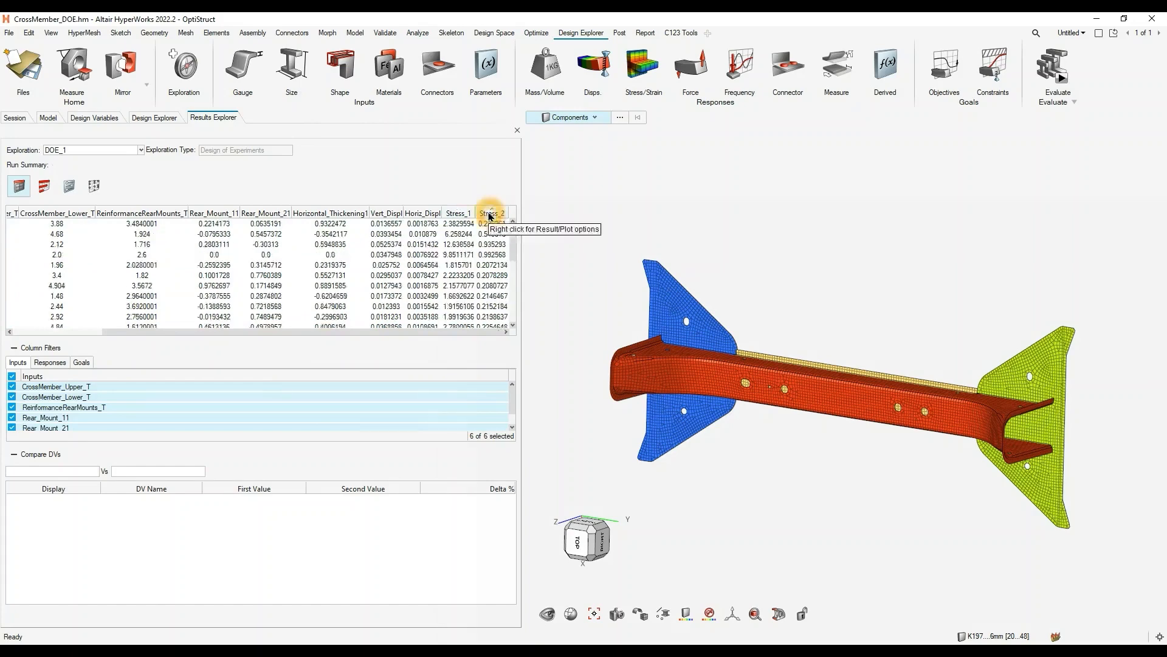
pyautogui.click(462, 215)
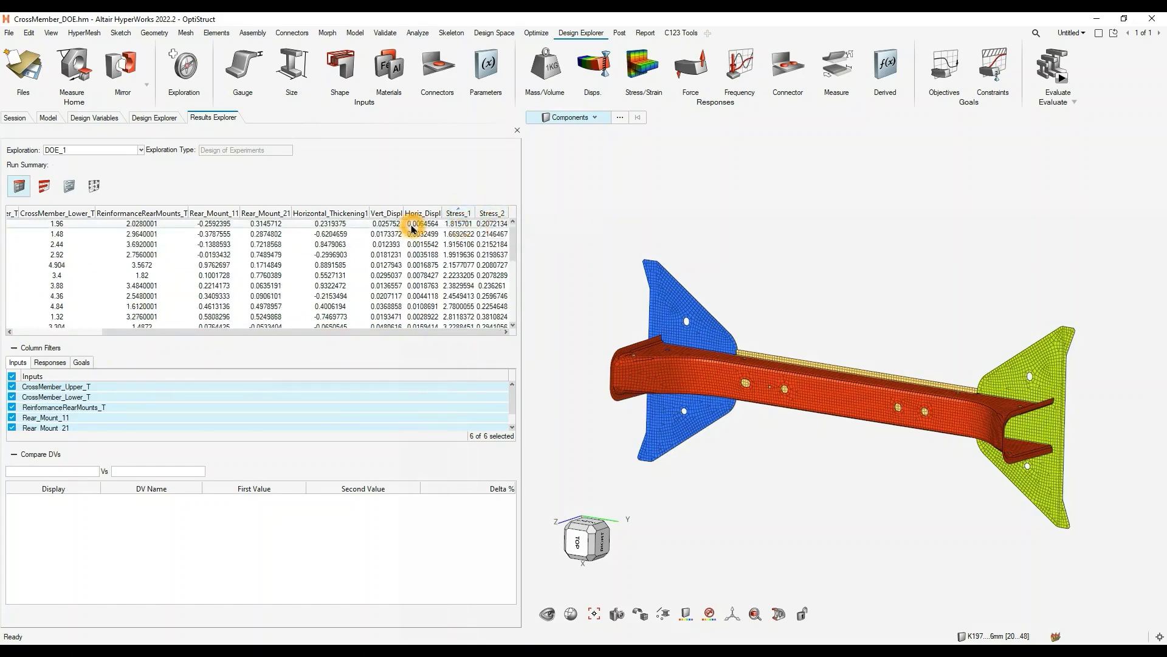
# - Compare the design variables of run 19 with the nominal run and review its row across the run summary
pyautogui.rightClick(412, 226)
pyautogui.click(450, 268)
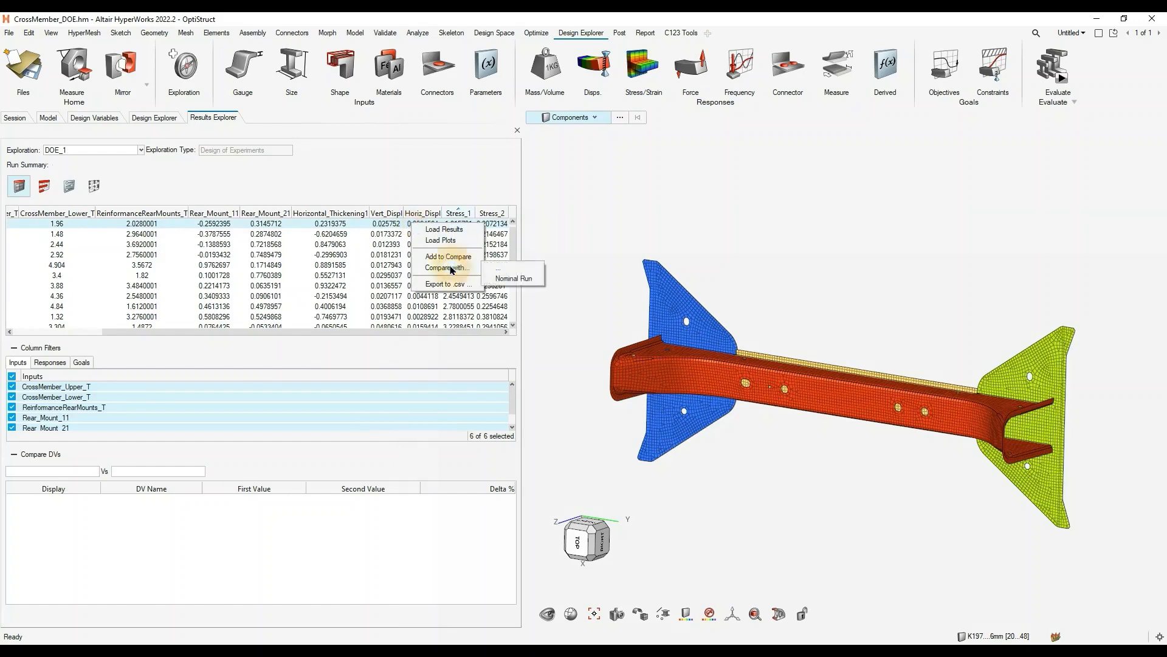
pyautogui.click(511, 279)
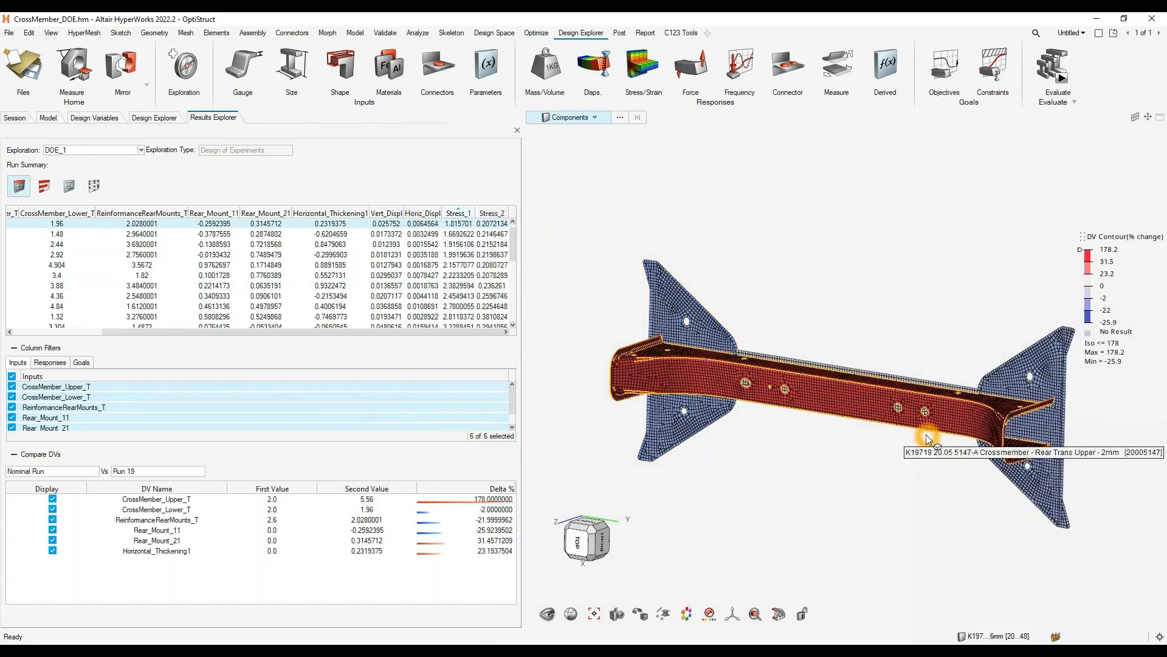
pyautogui.moveTo(118, 332); pyautogui.dragTo(27, 333)
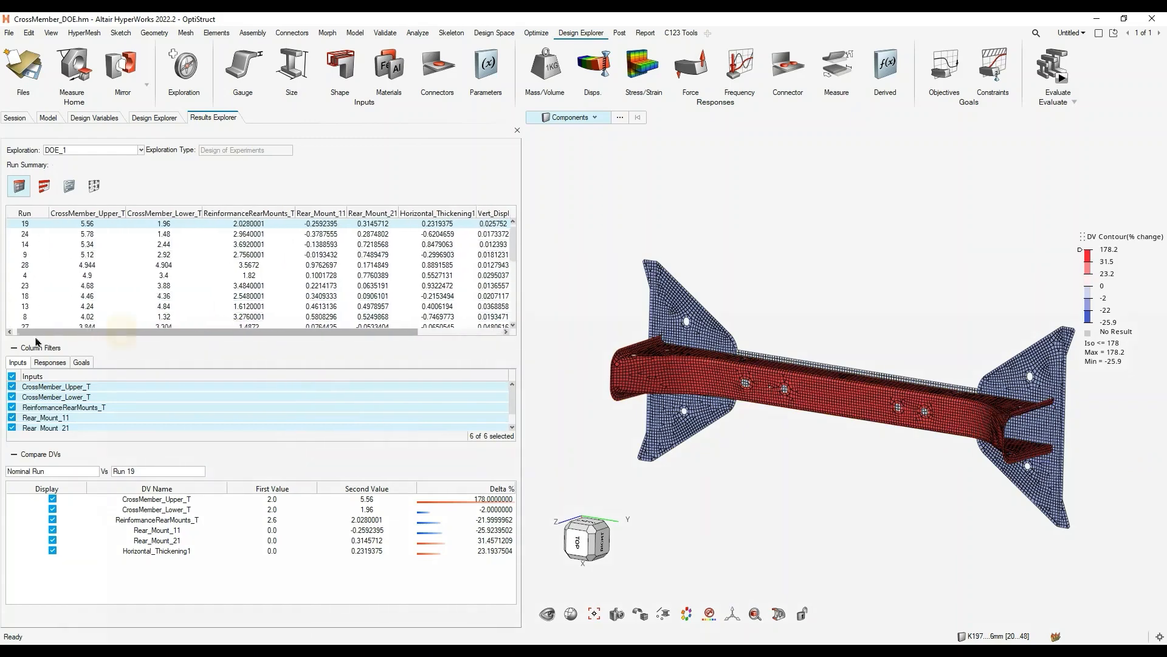
pyautogui.click(42, 225)
pyautogui.moveTo(404, 332); pyautogui.dragTo(495, 332)
pyautogui.moveTo(176, 333); pyautogui.dragTo(87, 334)
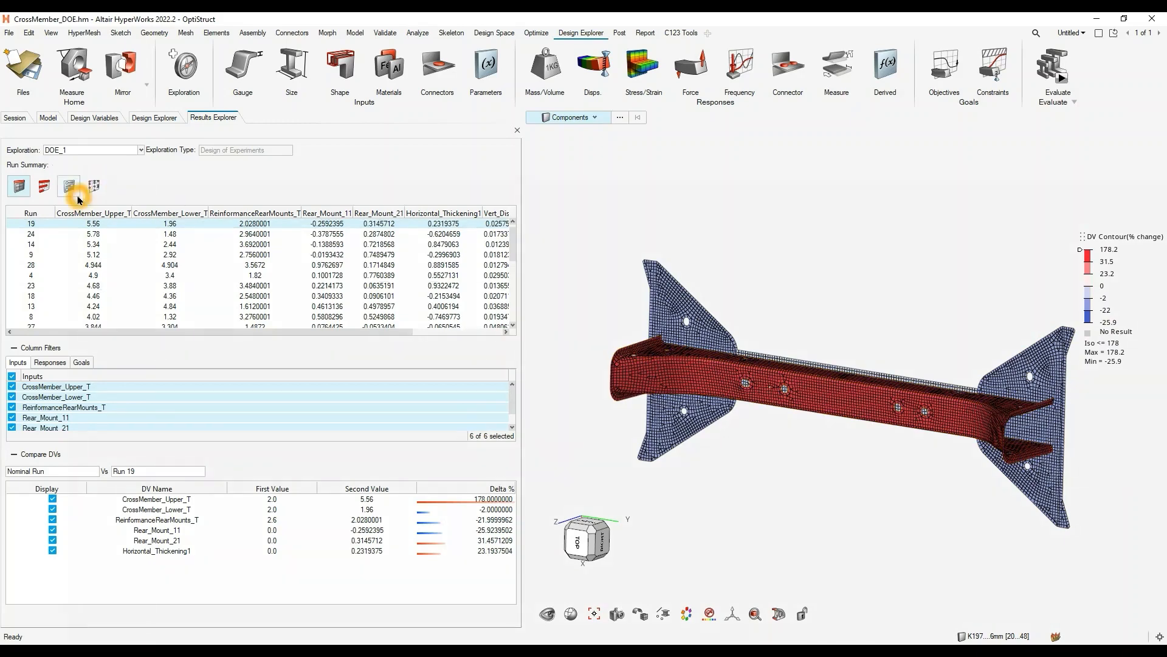
# - Display the linear effects of the design variables for the Vert_Displ response and inspect the contour on the crossmember
pyautogui.click(47, 192)
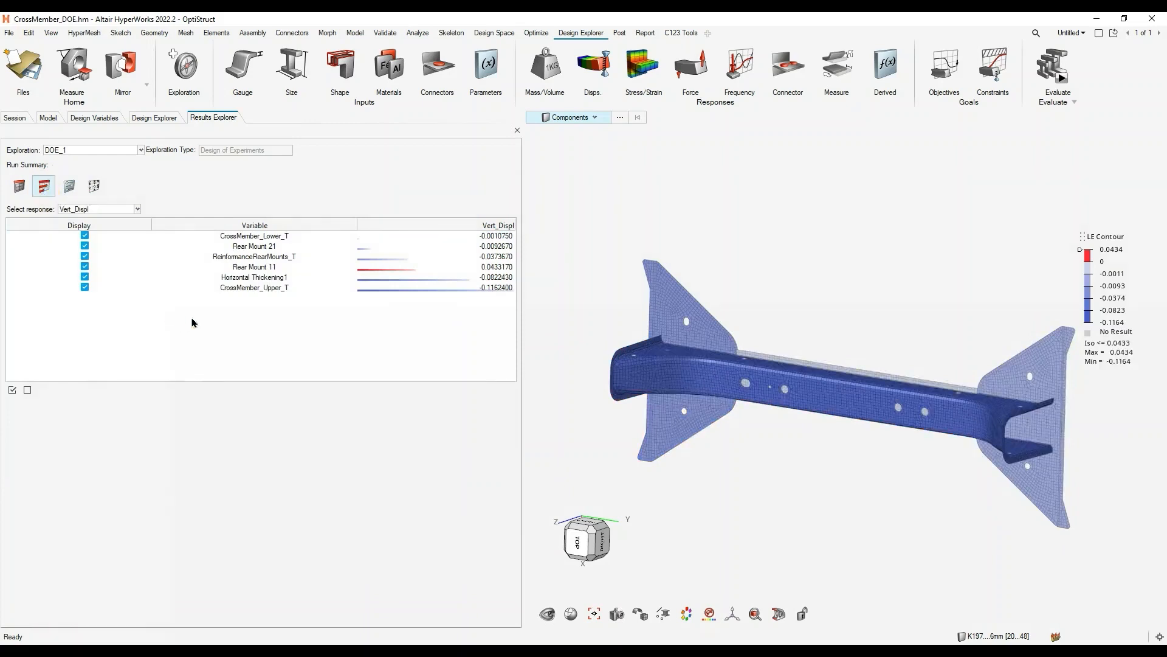
pyautogui.click(135, 208)
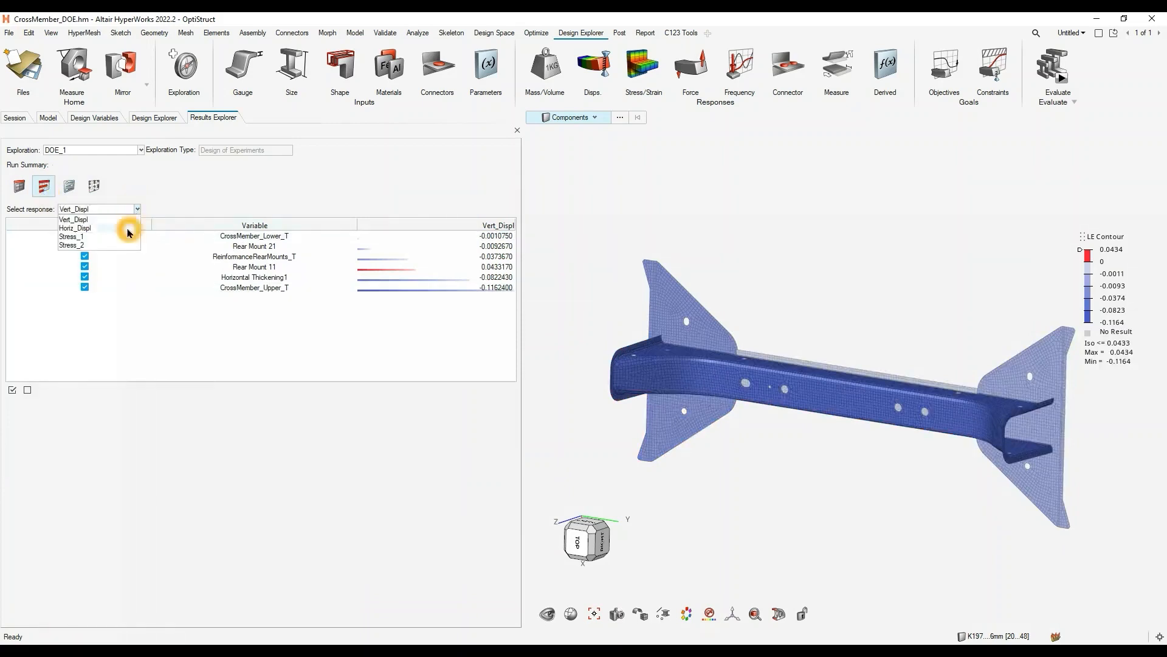
pyautogui.click(88, 221)
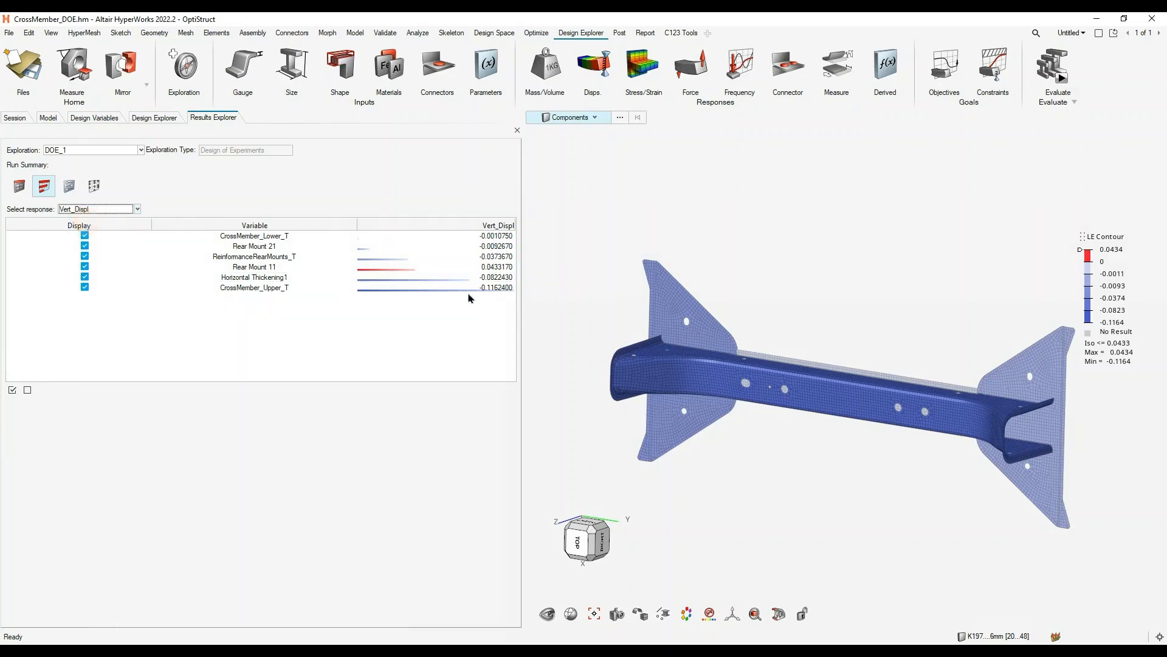
pyautogui.moveTo(876, 456); pyautogui.dragTo(849, 433, button='right')
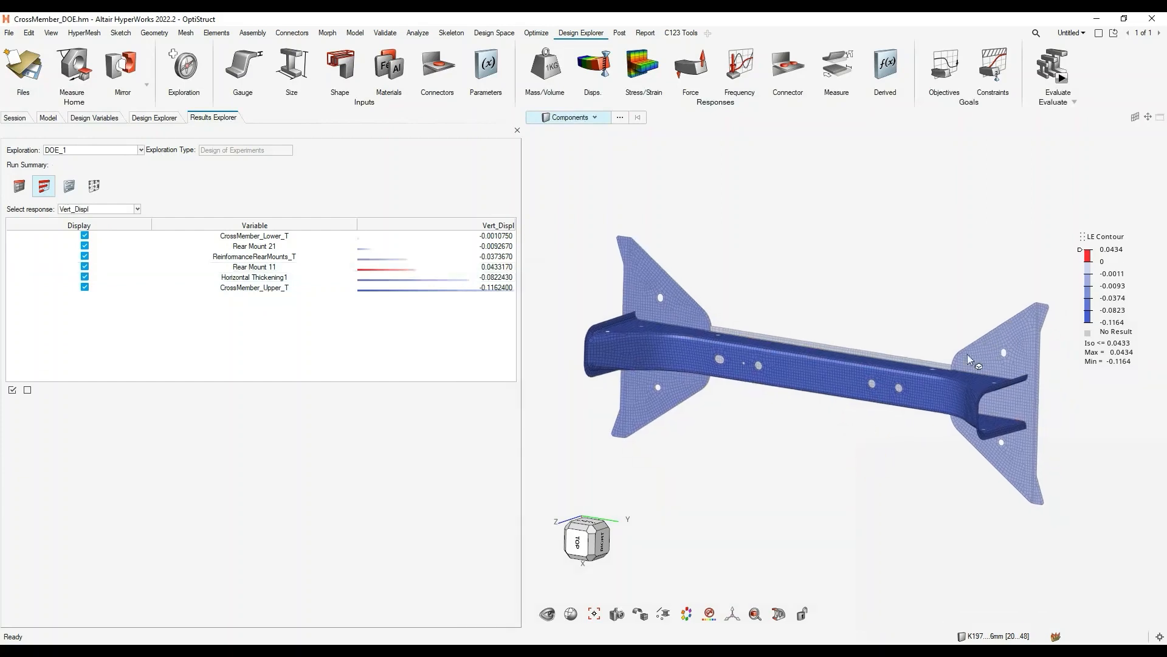
pyautogui.click(747, 484)
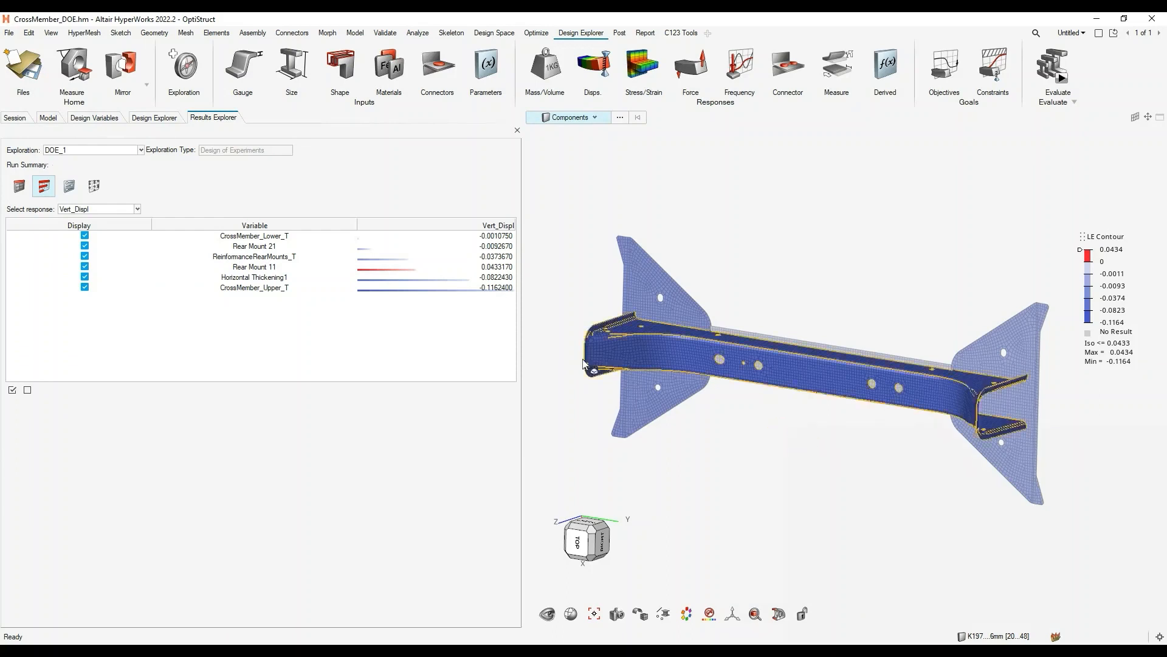
# - Isolate the Rear Mount 11 linear effect and examine the highlighted mount up close from another angle
pyautogui.click(384, 272)
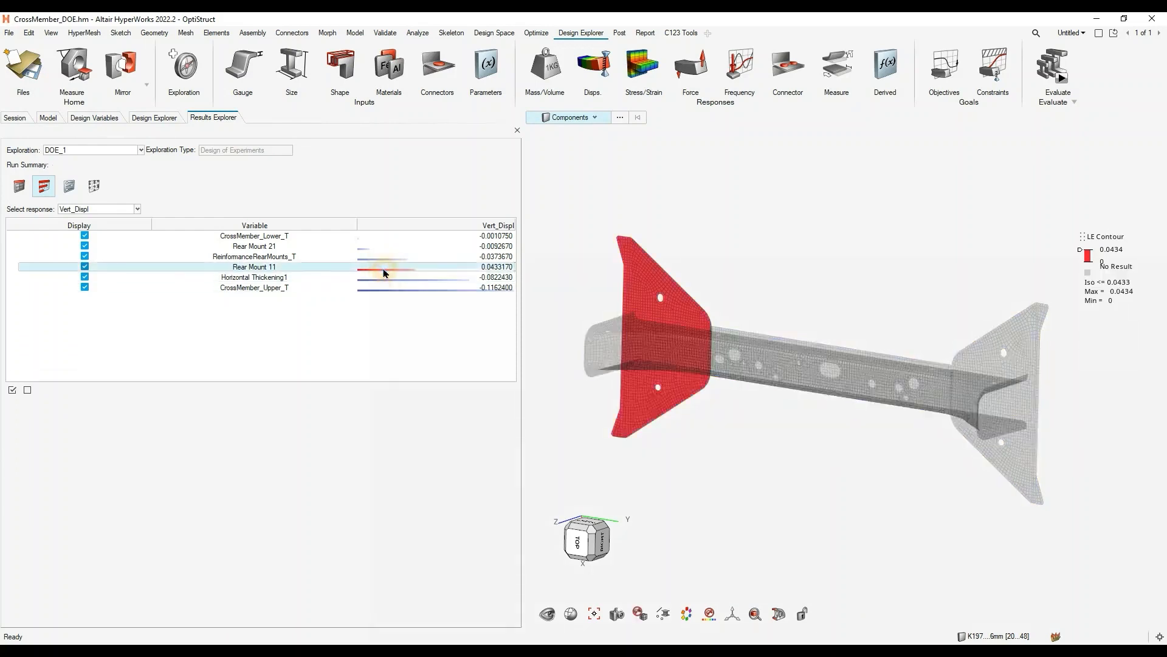
pyautogui.moveTo(696, 398); pyautogui.dragTo(776, 391, button='middle')
pyautogui.scroll(3, 657, 320)
pyautogui.moveTo(657, 320); pyautogui.dragTo(713, 327, button='middle')
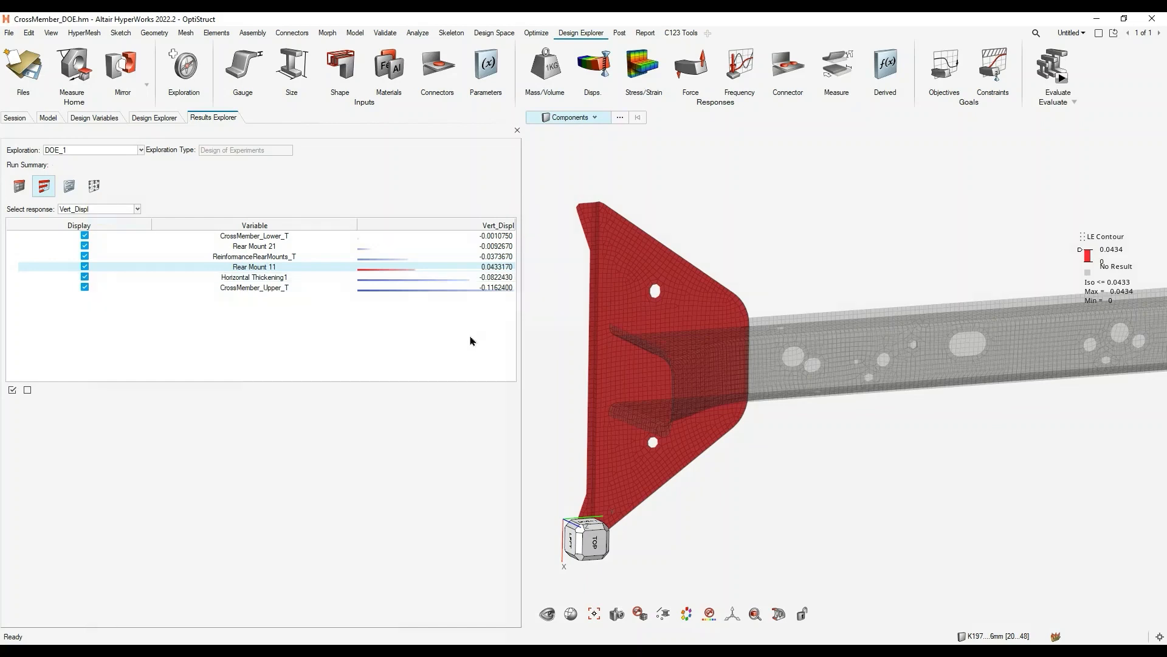
# - Isolate the CrossMember_Lower_T linear effect and examine the affected lower crossmember part in the model
pyautogui.click(285, 237)
pyautogui.moveTo(883, 403); pyautogui.dragTo(777, 412, button='right')
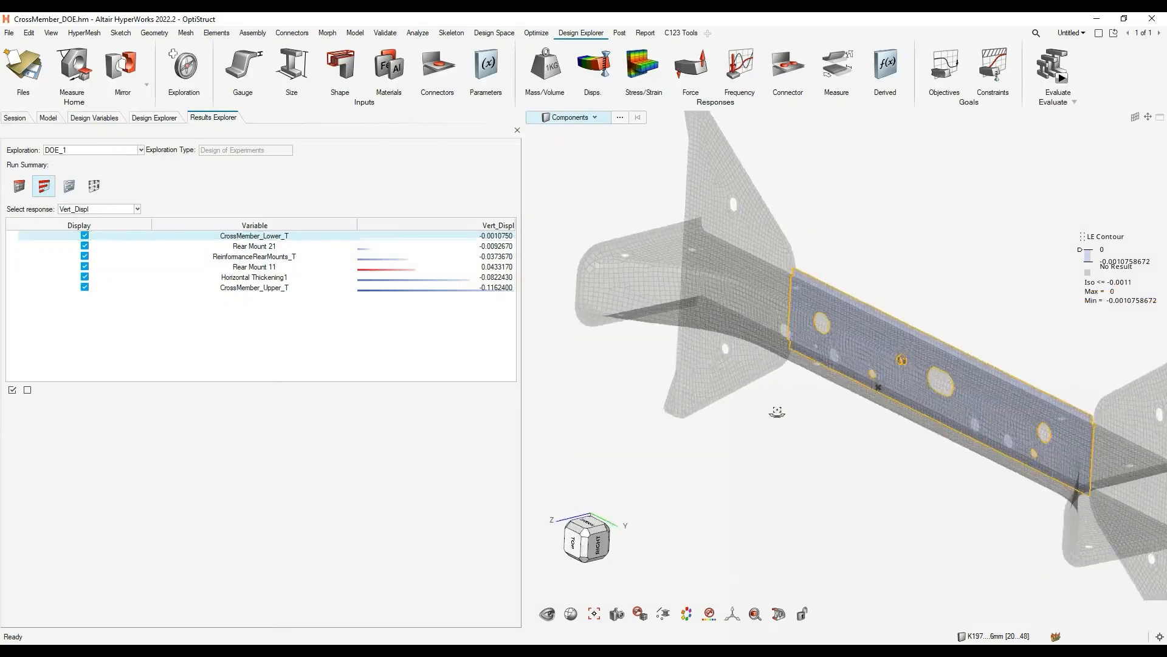
pyautogui.moveTo(777, 412); pyautogui.dragTo(766, 401, button='middle')
pyautogui.moveTo(766, 400); pyautogui.dragTo(675, 396, button='right')
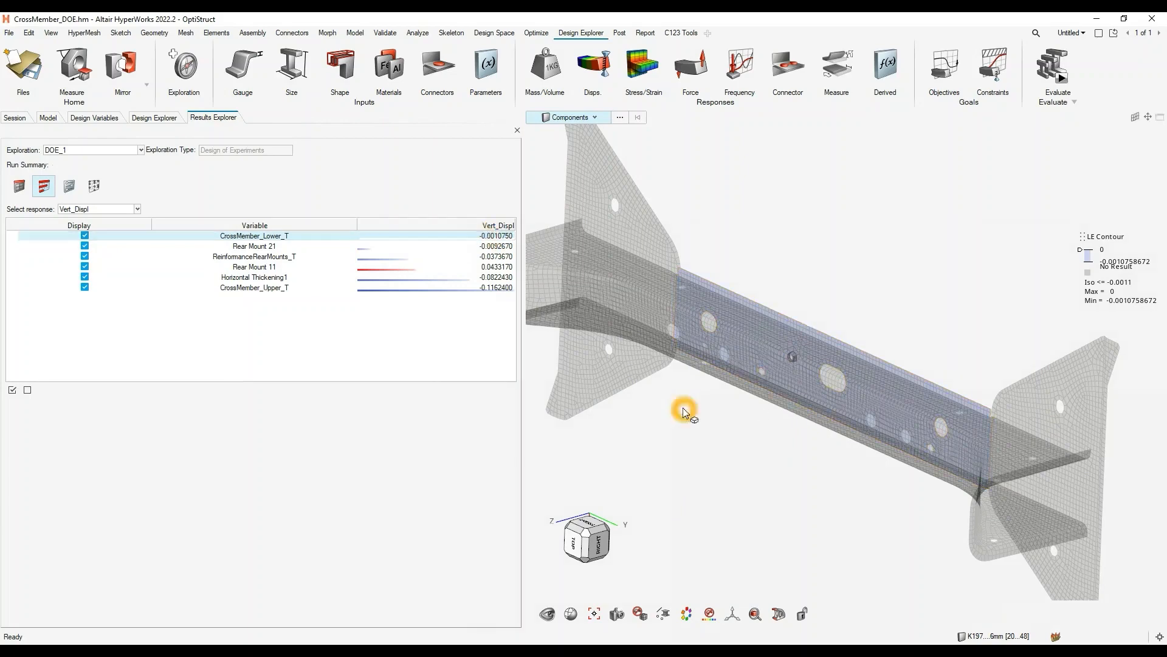
pyautogui.moveTo(682, 409); pyautogui.dragTo(709, 402, button='right')
# - Display the linear effects of the design variables for the Stress_1 response and inspect the contour on the crossmember
pyautogui.click(125, 211)
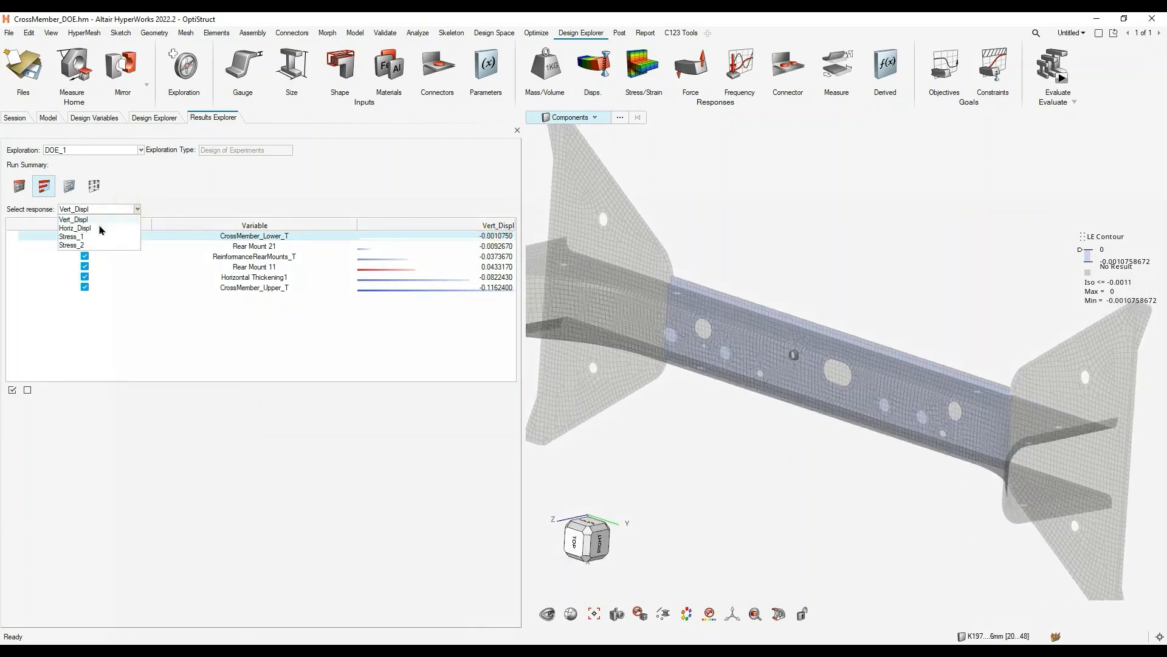
pyautogui.click(94, 237)
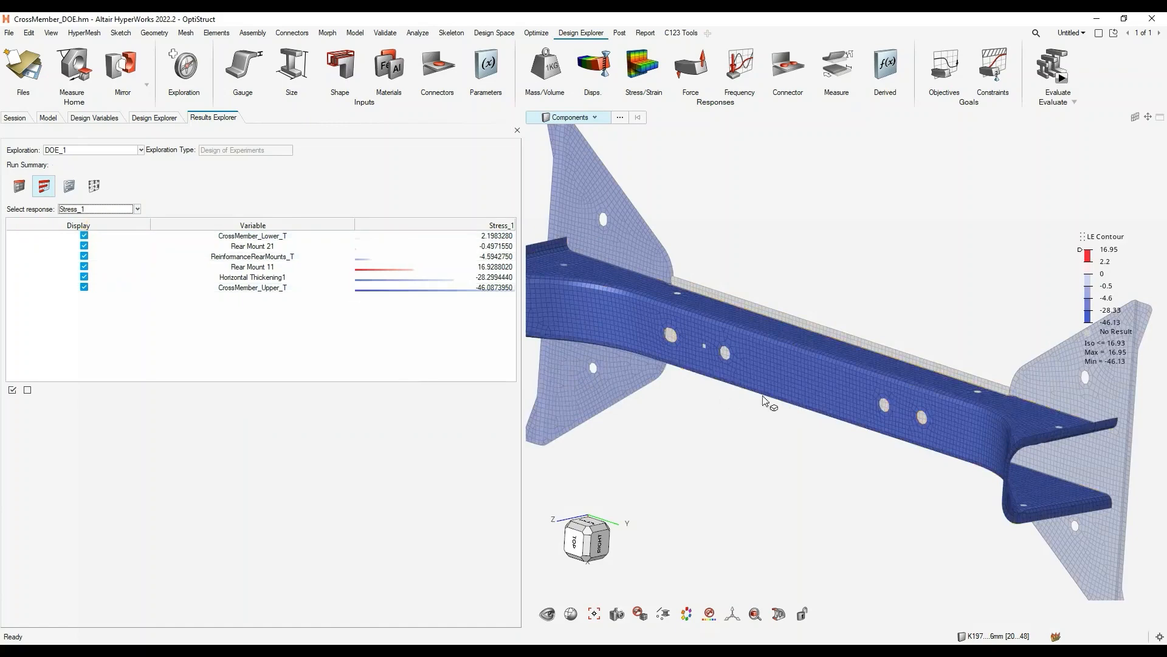
pyautogui.moveTo(673, 357)
pyautogui.mouseDown(button='middle')
pyautogui.moveTo(680, 378)
pyautogui.moveTo(700, 368)
pyautogui.moveTo(690, 369)
pyautogui.mouseUp(button='middle')
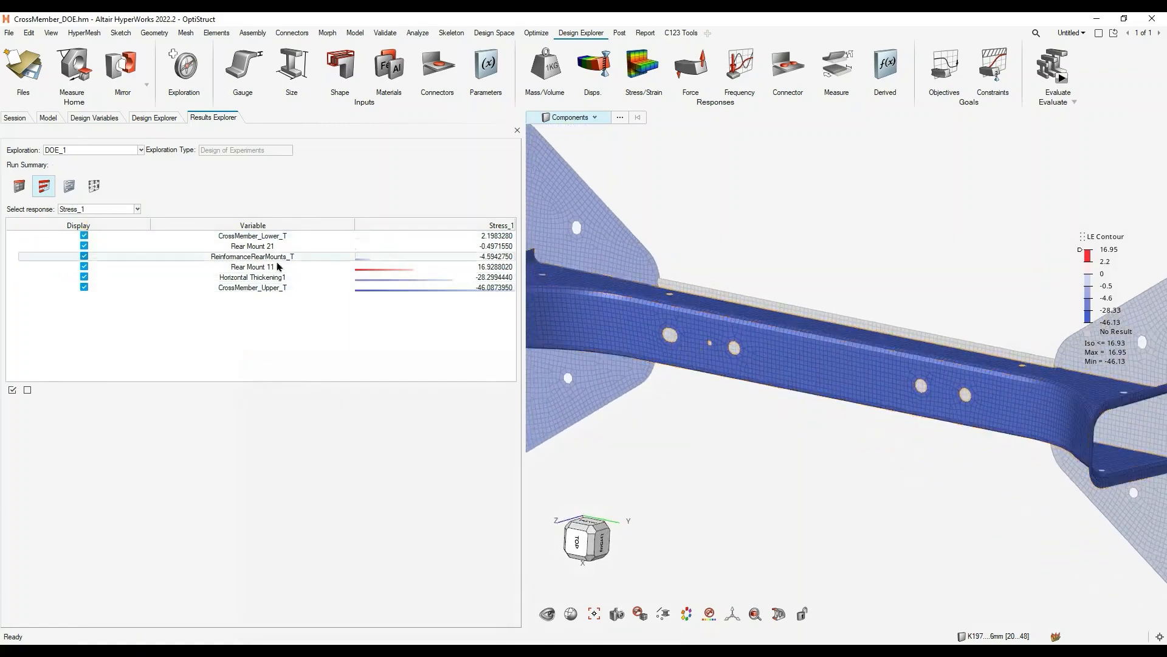
# - Isolate the CrossMember_Lower_T and CrossMember_Upper_T linear effects on Stress_1 one after the other and examine the upper crossmember part
pyautogui.click(271, 238)
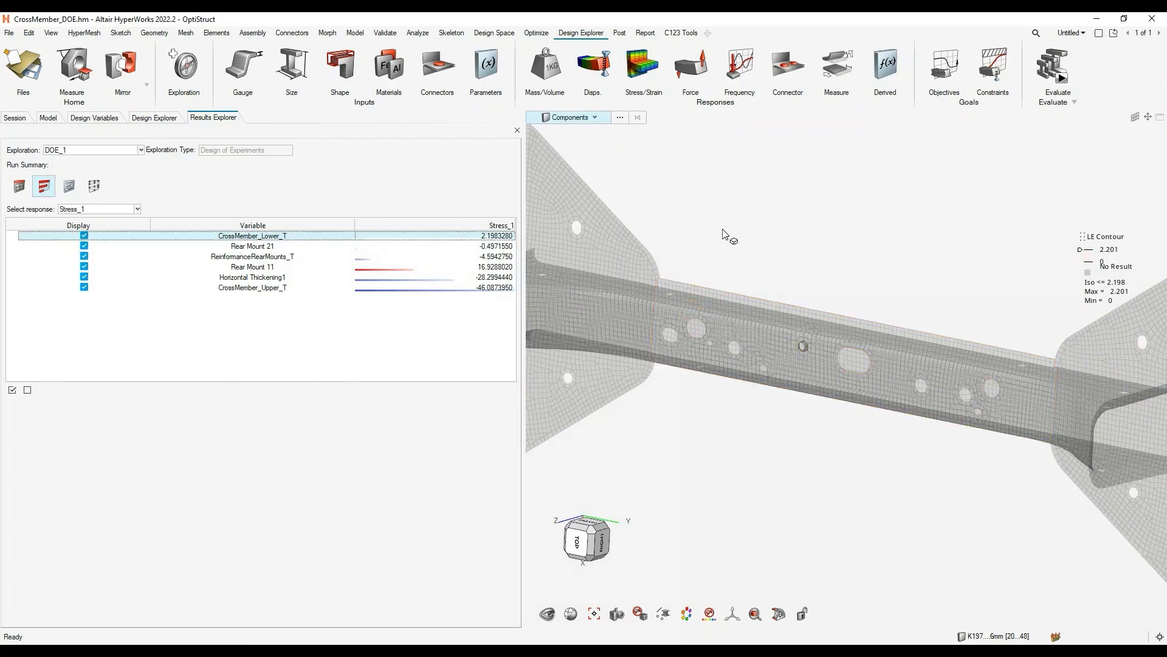
pyautogui.click(278, 287)
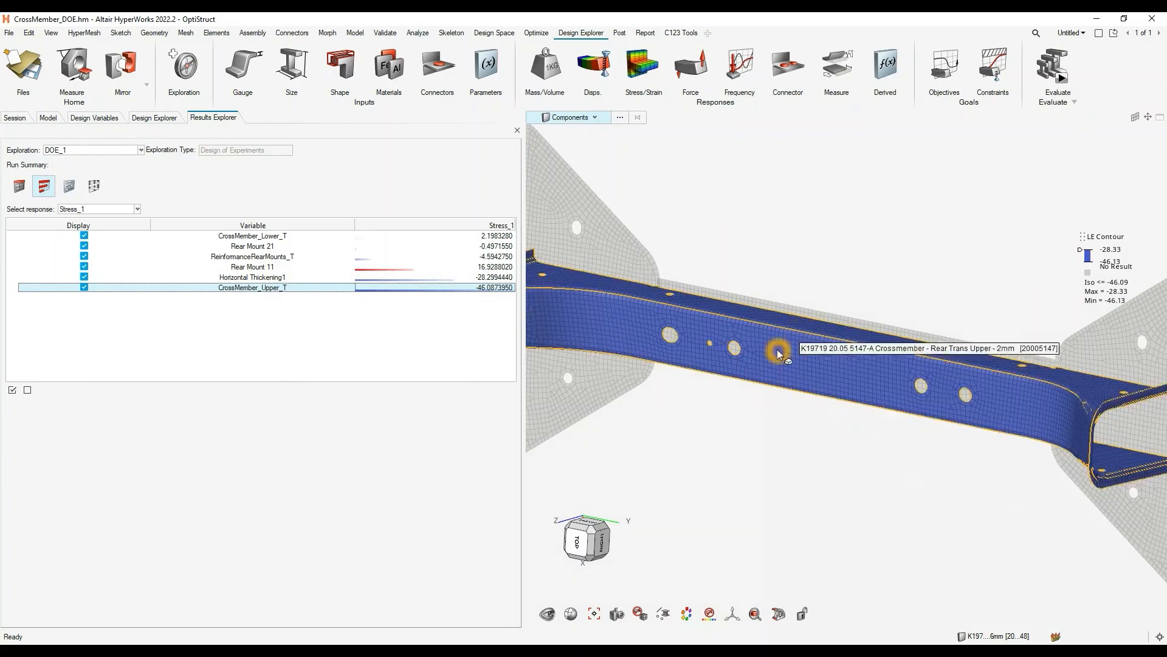
pyautogui.moveTo(715, 359); pyautogui.dragTo(783, 357, button='right')
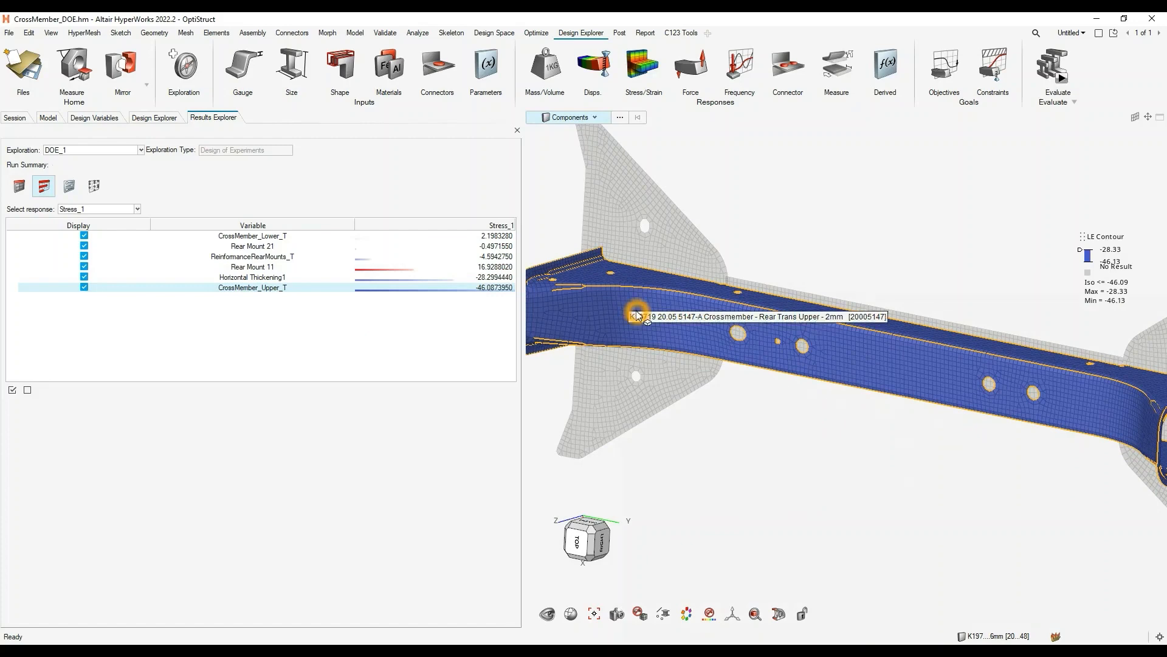
# - Display the linear effects of the design variables for the Stress_2 response and inspect the contour on the whole crossmember
pyautogui.click(121, 209)
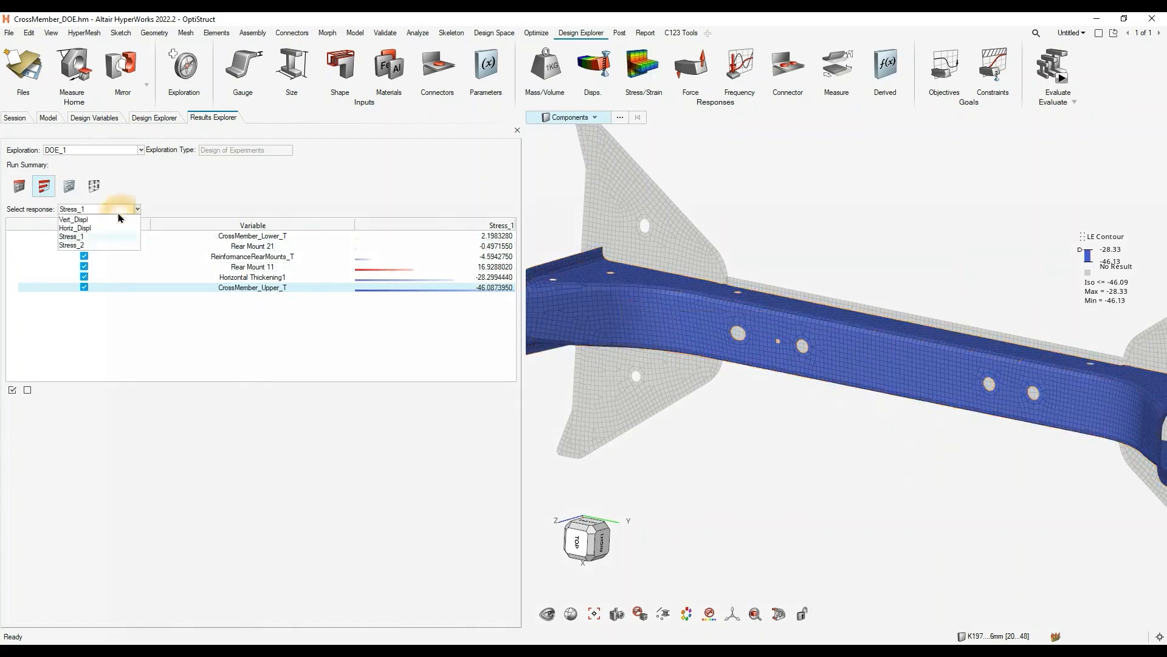
pyautogui.click(91, 222)
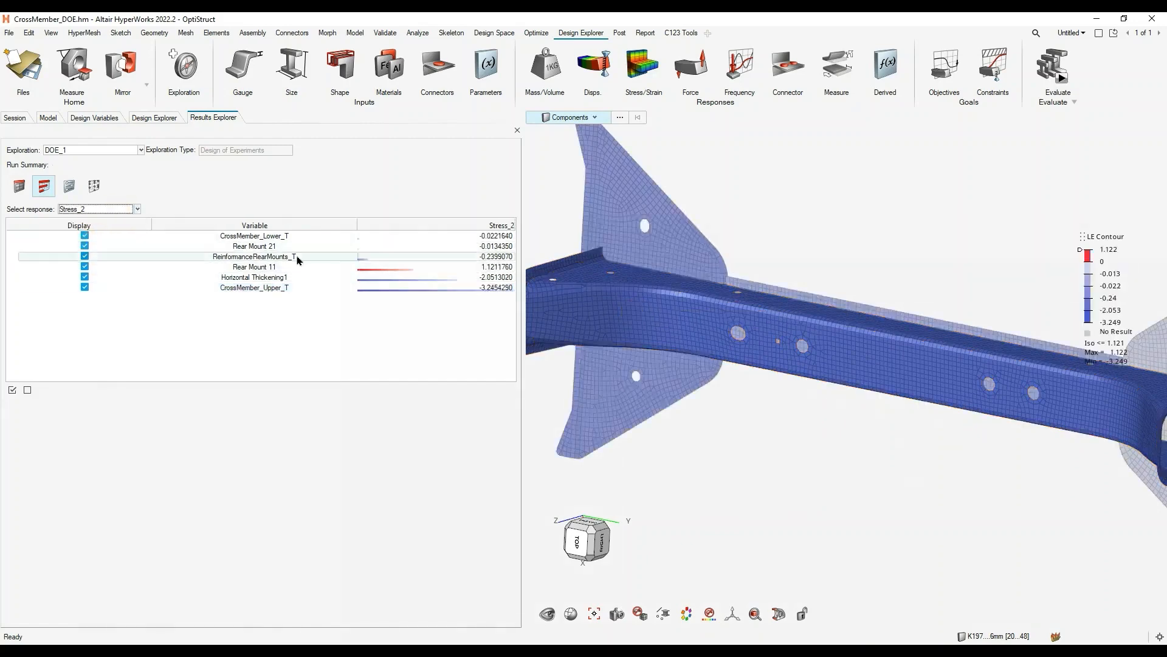
pyautogui.scroll(-3, 764, 349)
pyautogui.moveTo(700, 355); pyautogui.dragTo(704, 379, button='middle')
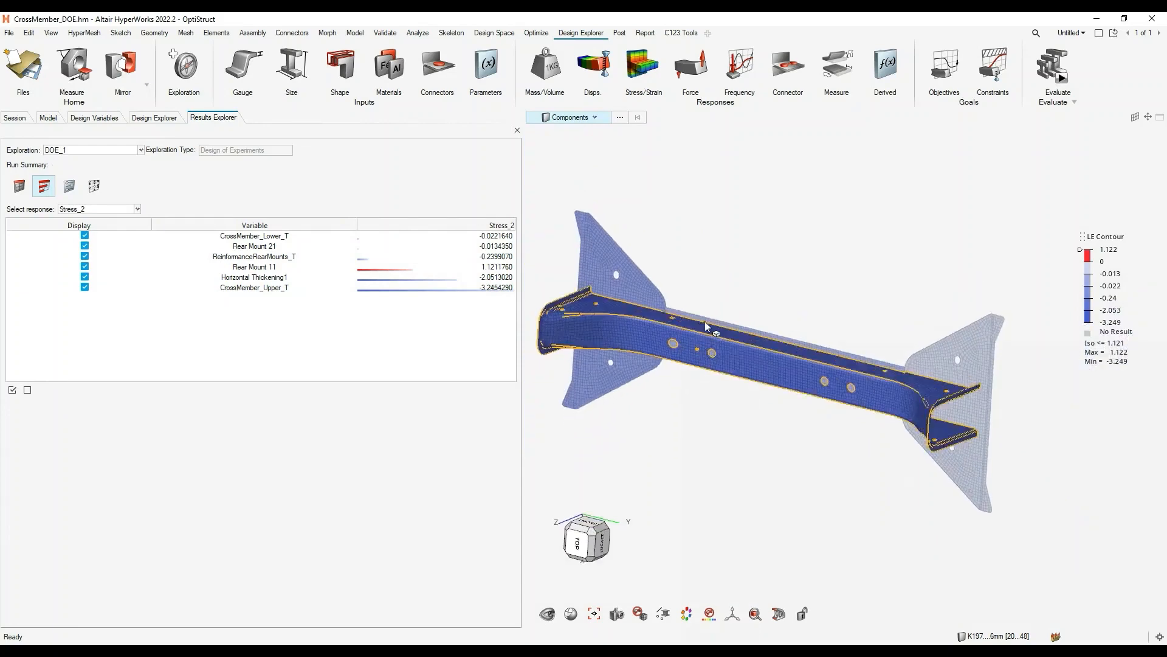
# - Switch the DOE_1 results from linear effects to the view with the design variable inputs
pyautogui.click(69, 189)
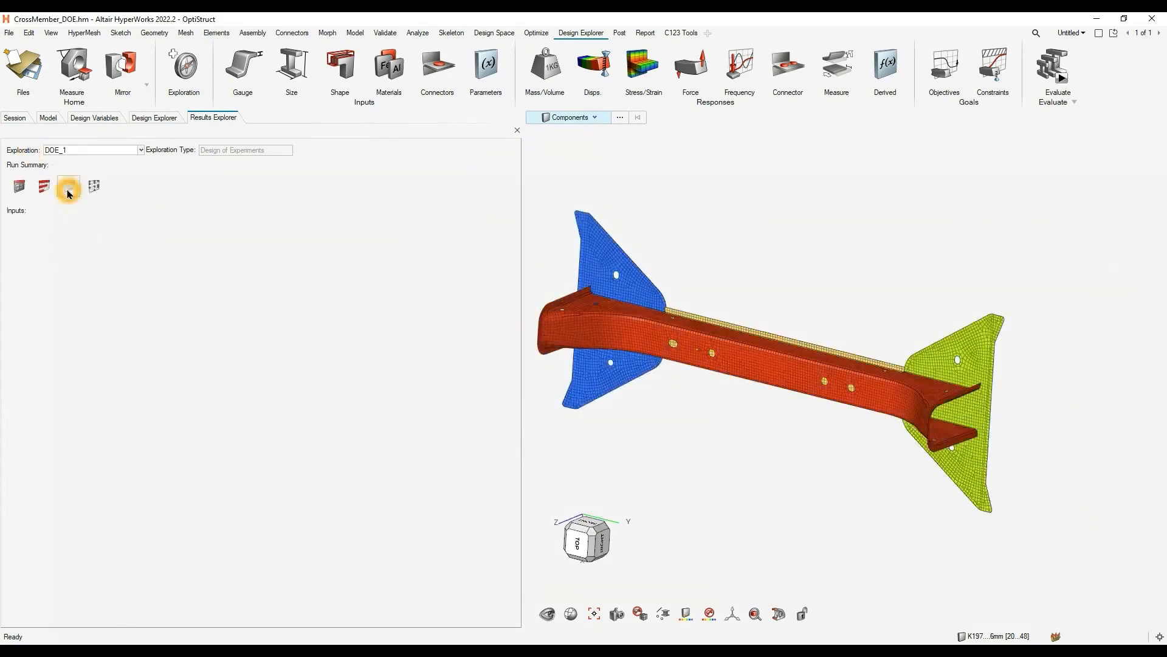
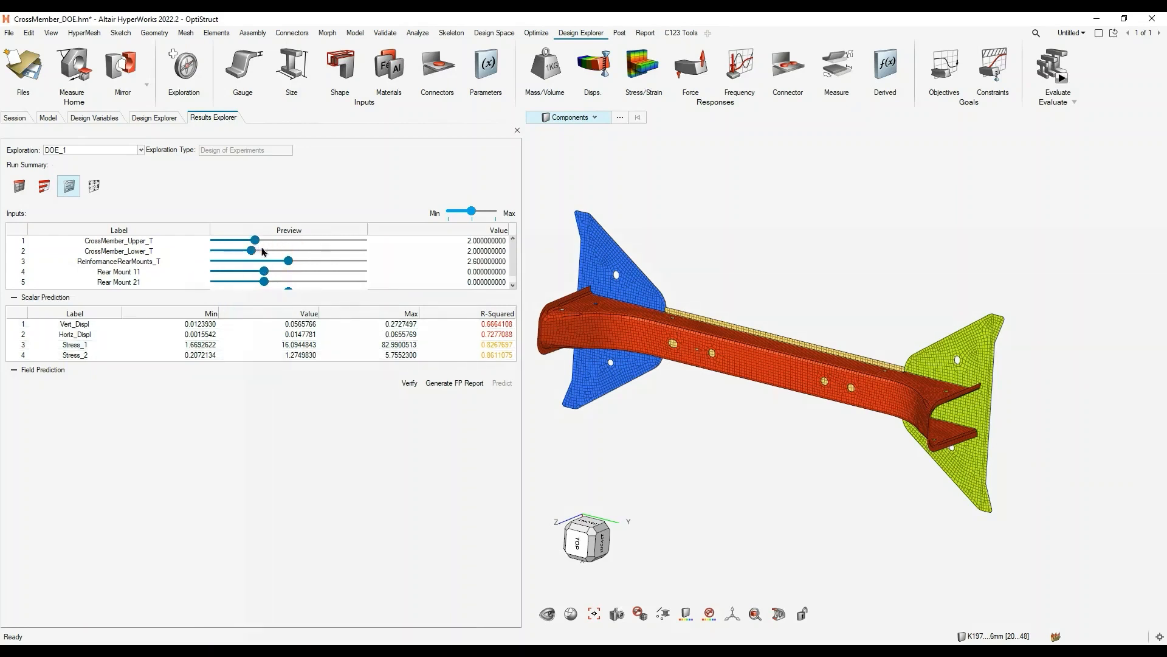
# - Adjust the inputs to CrossMember_Upper_T about 4.30, CrossMember_Lower_T about 4.54, ReinformanceRearMounts_T about 1.62, Rear Mount 11 about 0.395 and Rear Mount 21 at 1.0
pyautogui.moveTo(288, 261); pyautogui.dragTo(352, 254)
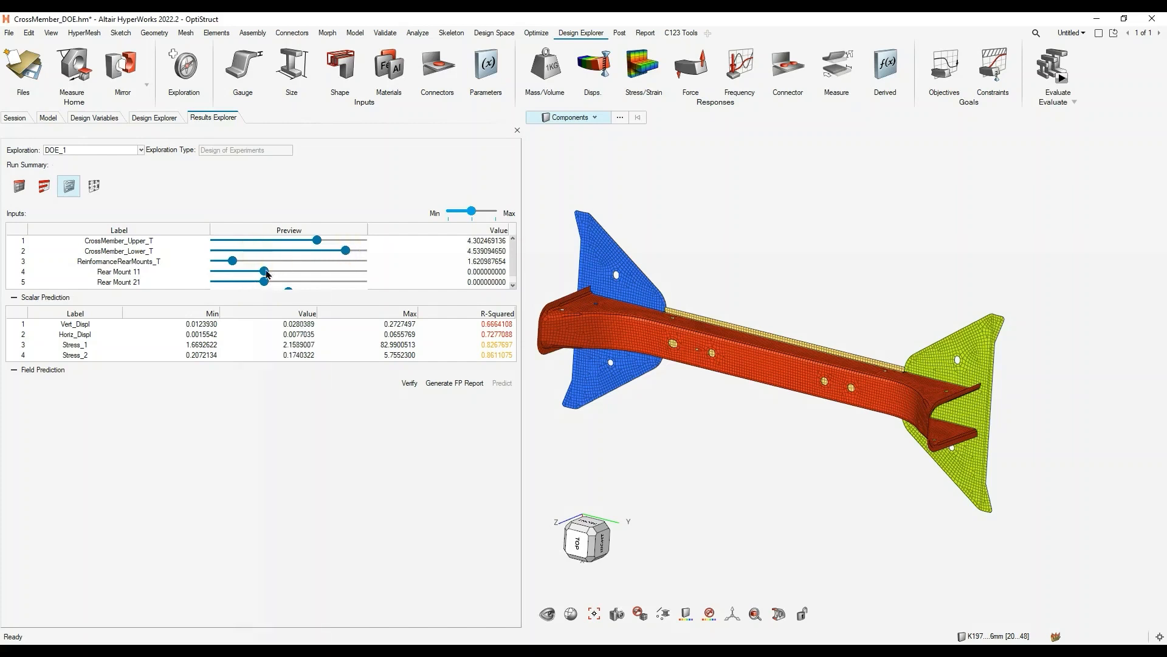
pyautogui.moveTo(265, 272)
pyautogui.mouseDown()
pyautogui.moveTo(304, 275)
pyautogui.moveTo(251, 282)
pyautogui.mouseUp()
pyautogui.click(464, 251)
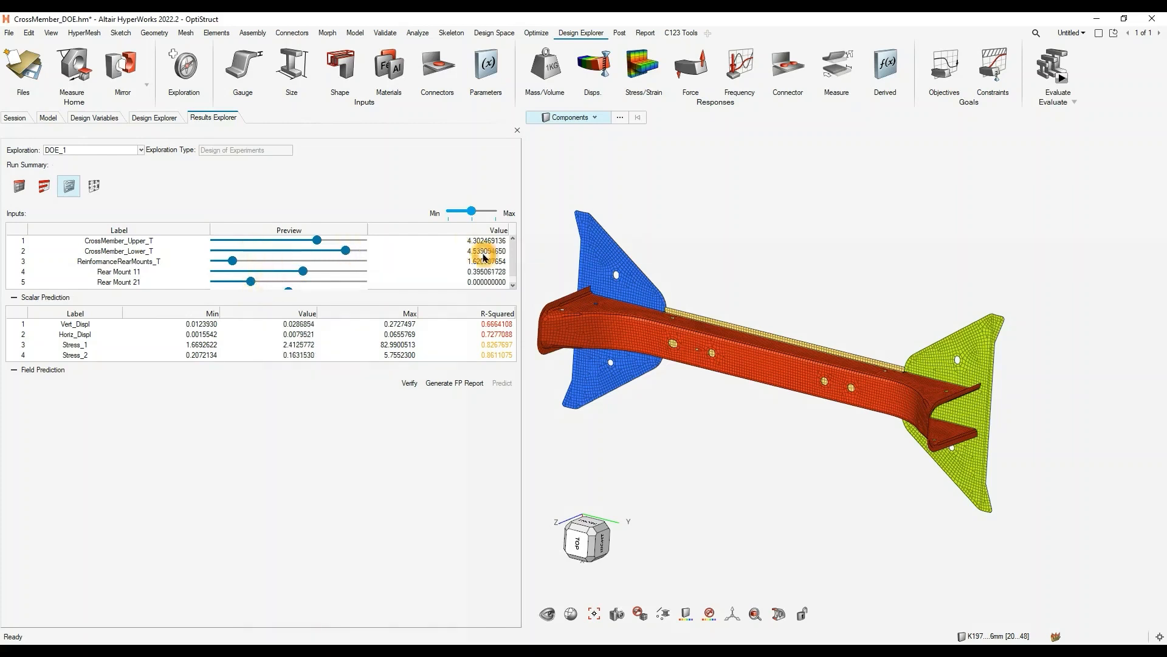
pyautogui.click(291, 287)
pyautogui.click(329, 286)
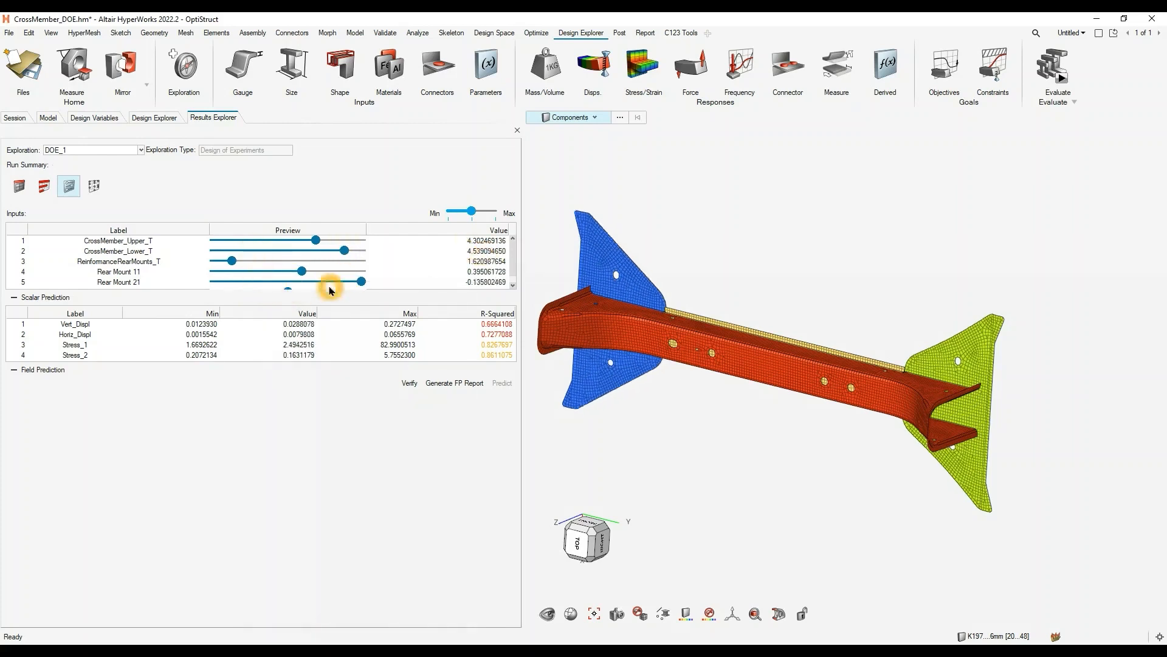
pyautogui.click(448, 272)
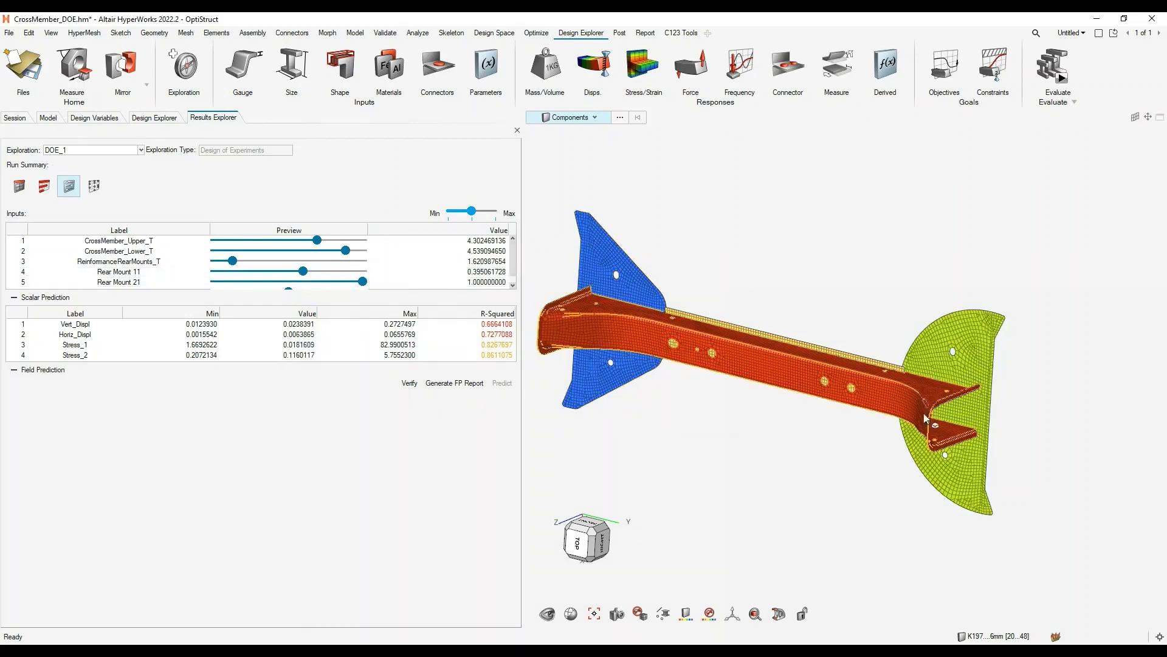
pyautogui.click(514, 255)
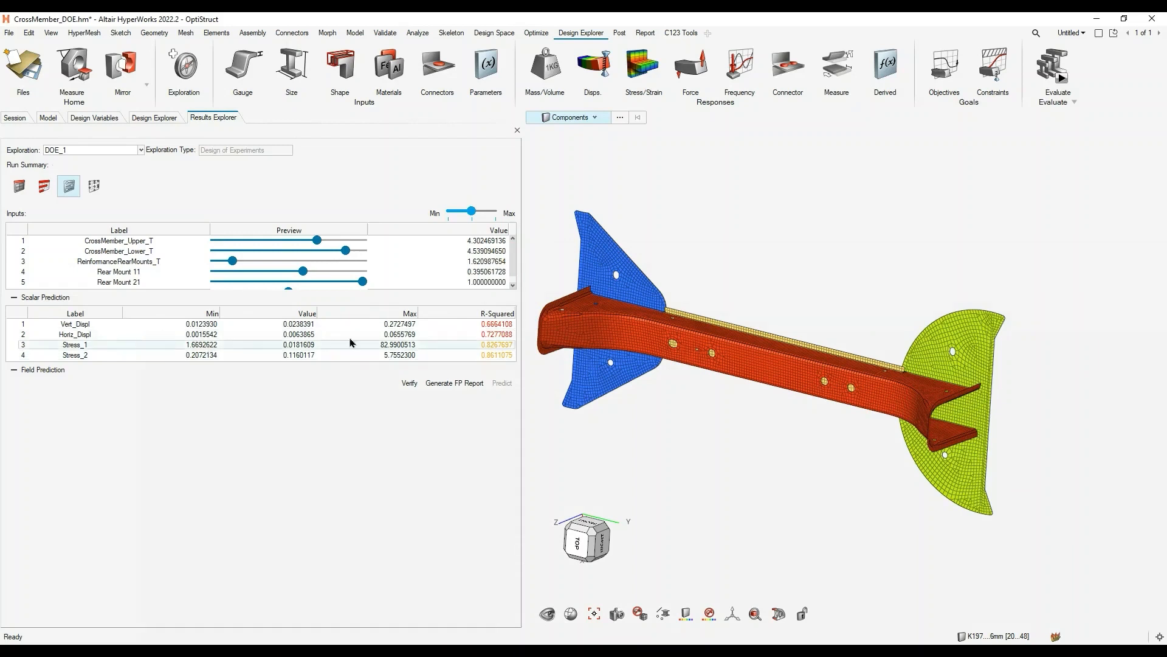
# - Examine the scalar predictions and R-Squared values of the displacement and stress responses for the adjusted inputs
pyautogui.click(329, 373)
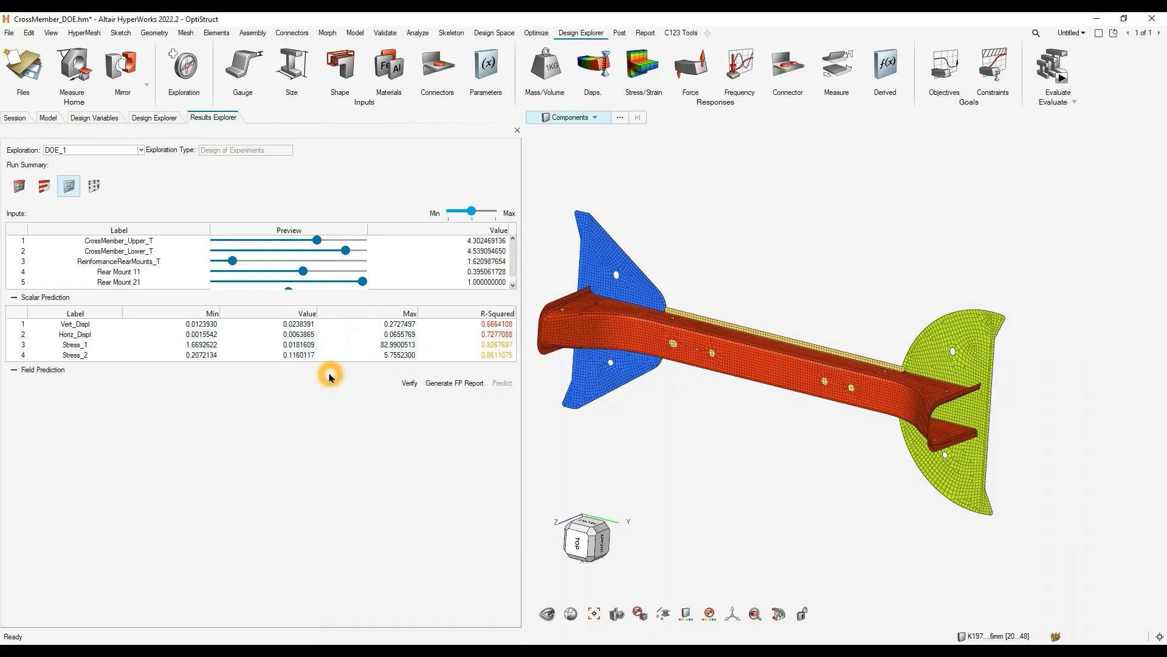
pyautogui.click(513, 291)
pyautogui.click(497, 333)
pyautogui.click(490, 326)
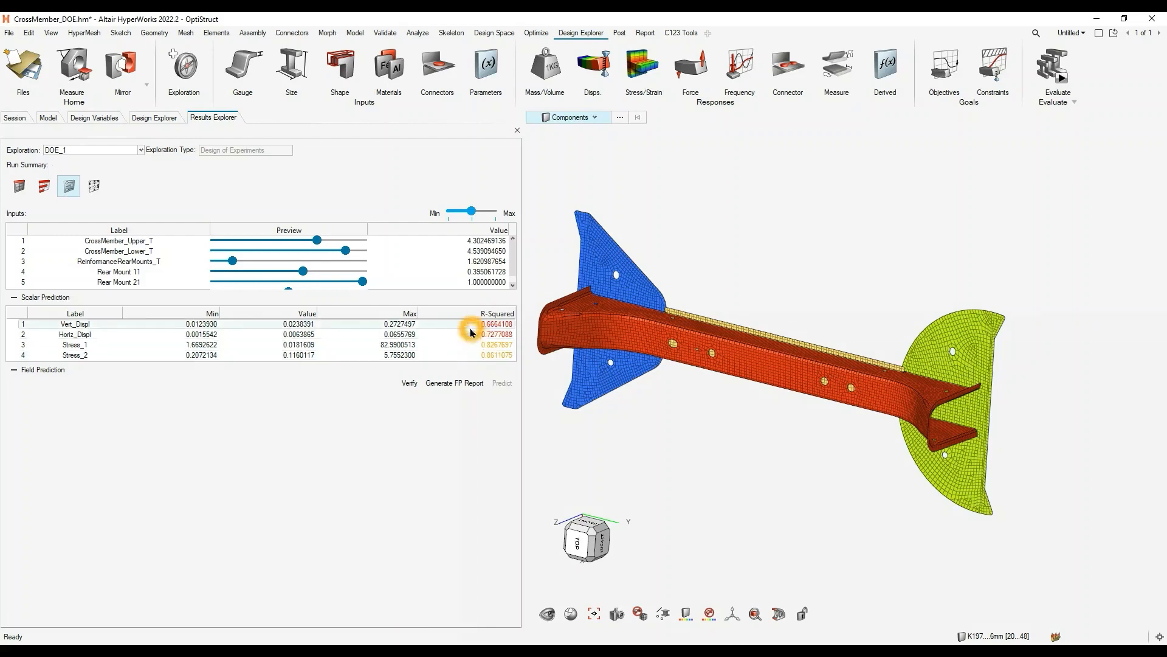
pyautogui.click(220, 429)
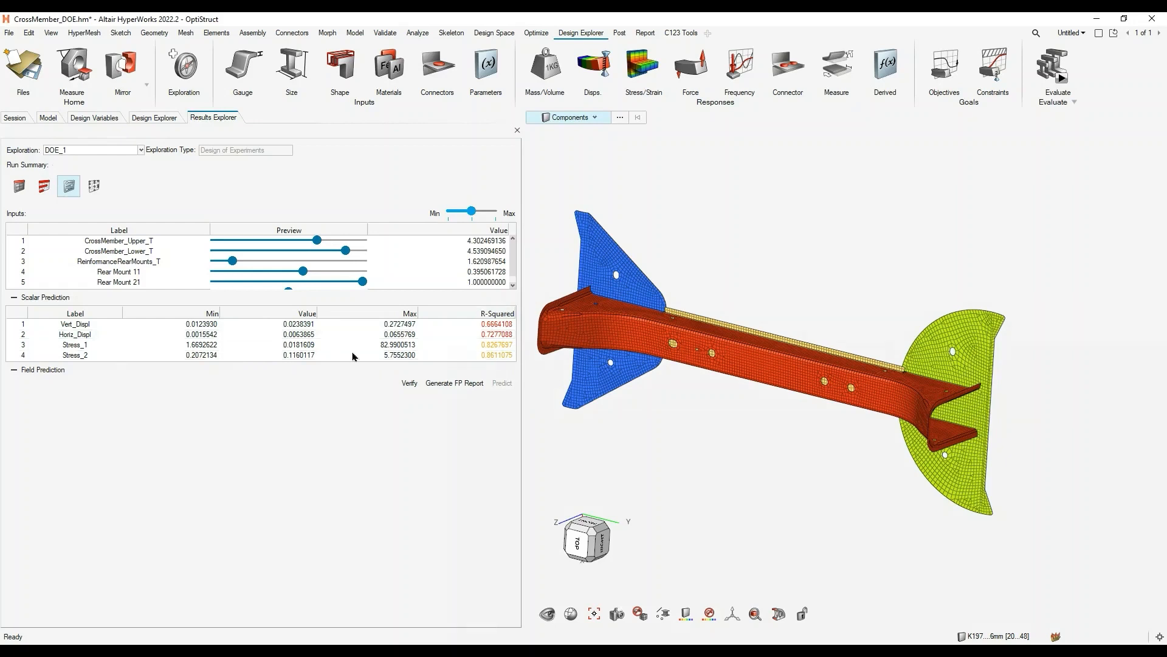
pyautogui.click(113, 357)
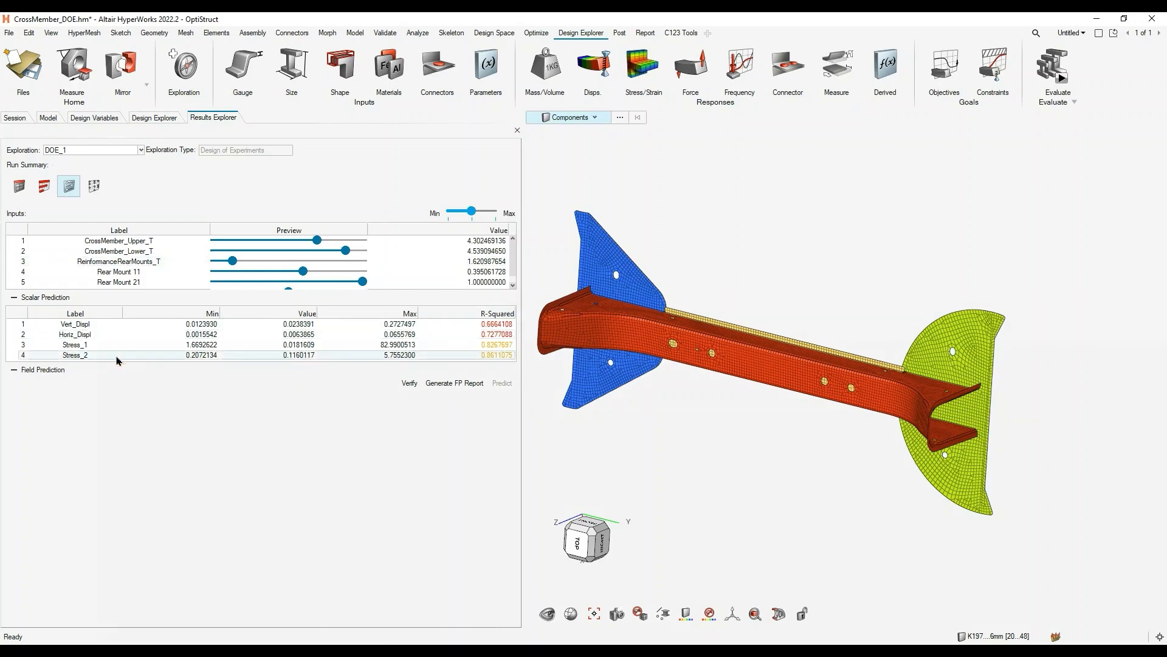
pyautogui.click(509, 336)
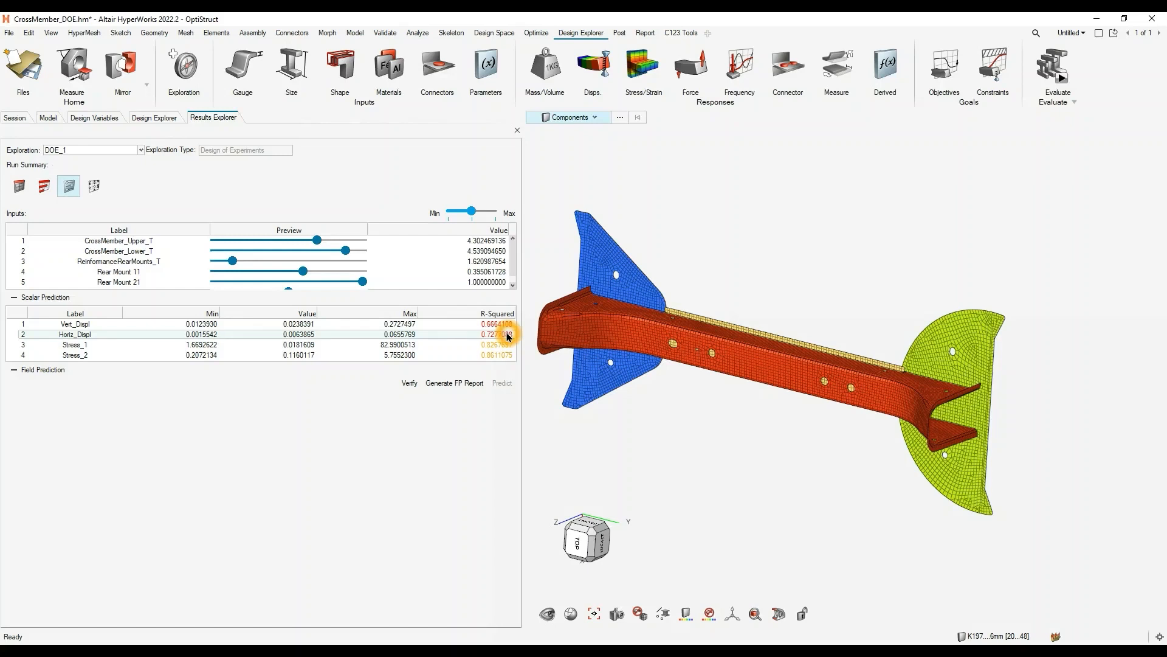
pyautogui.click(457, 335)
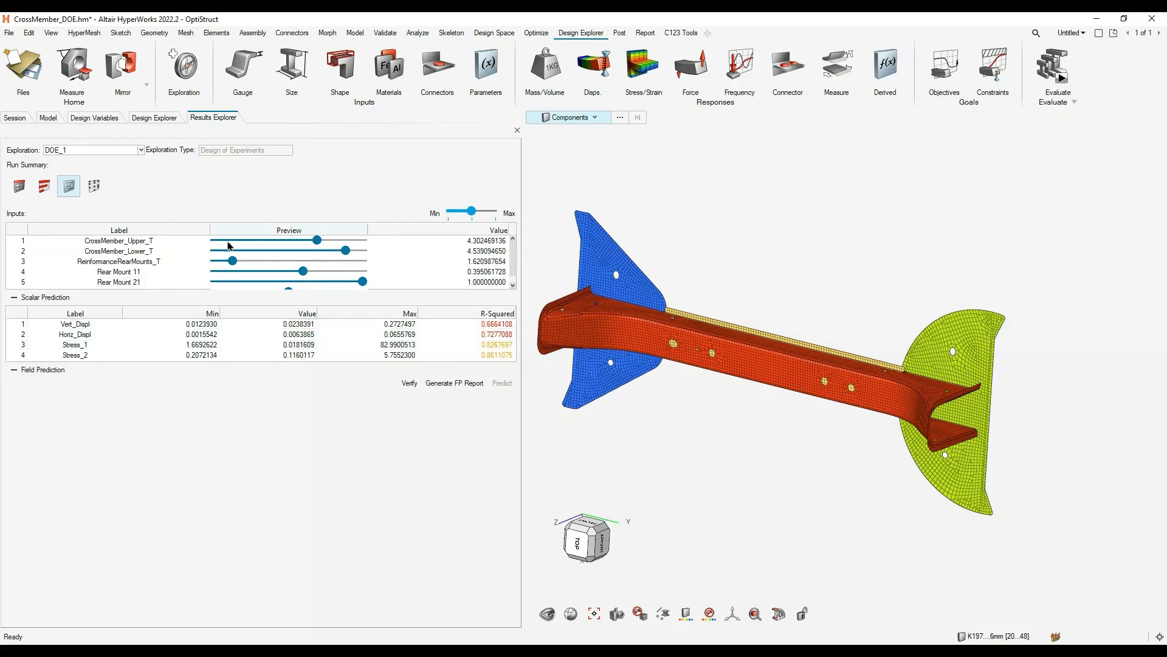
pyautogui.click(401, 402)
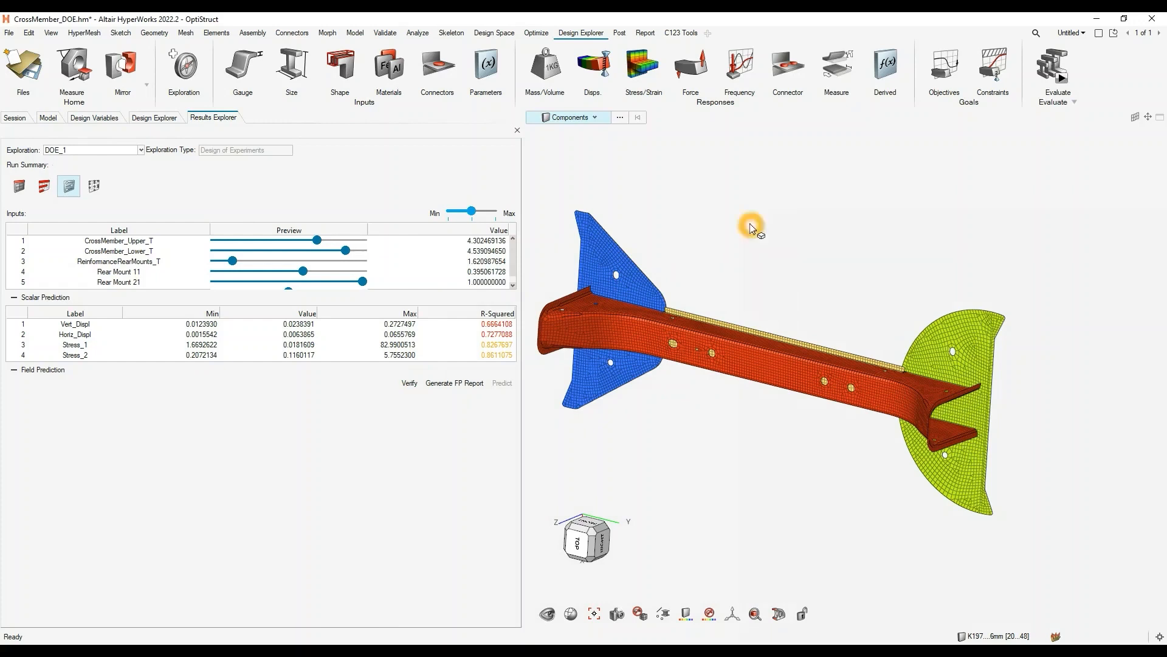
pyautogui.click(421, 436)
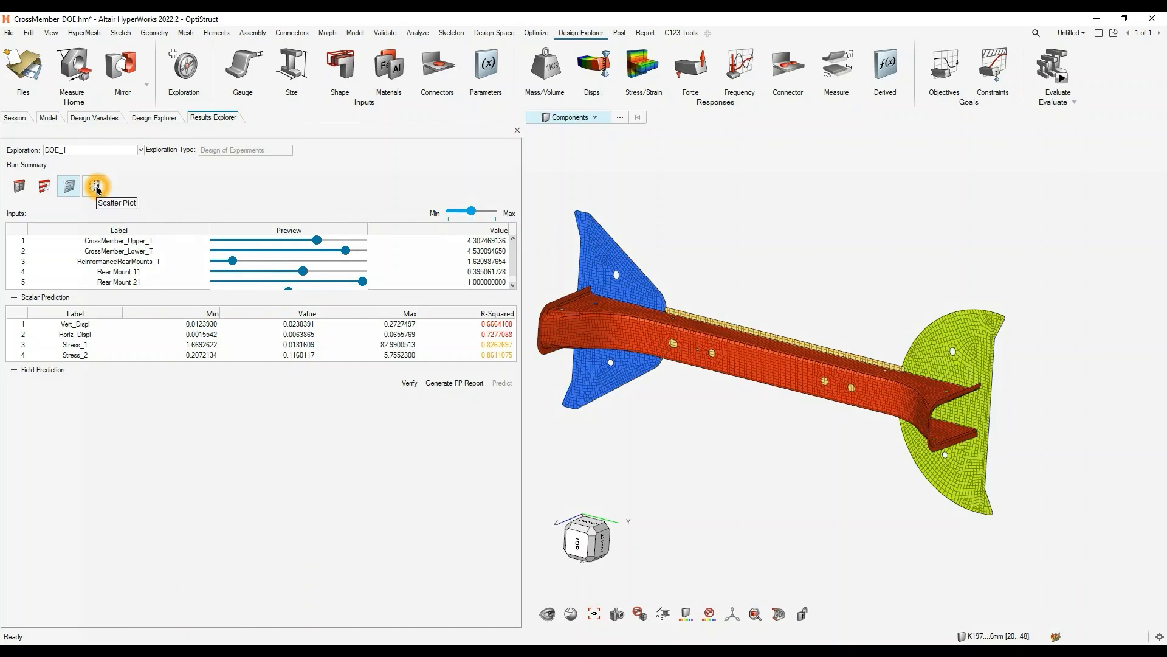
pyautogui.click(817, 399)
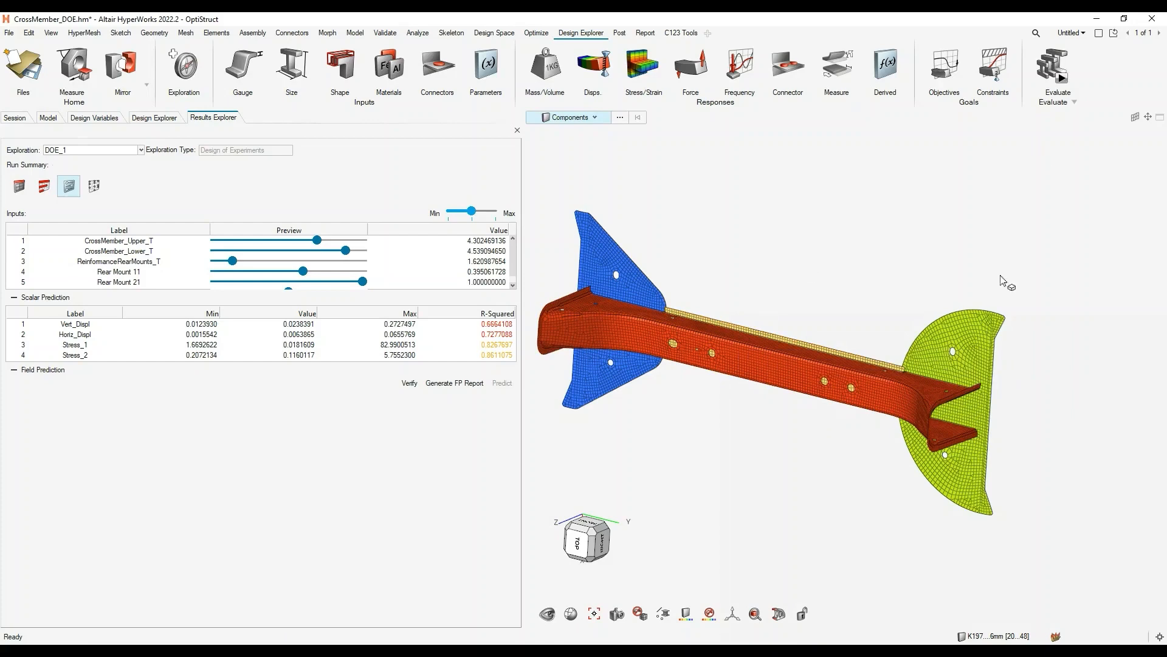
# - Return to the DOE_1 run summary table, sort the runs by ascending Stress_1 and review their design variable values
pyautogui.click(19, 186)
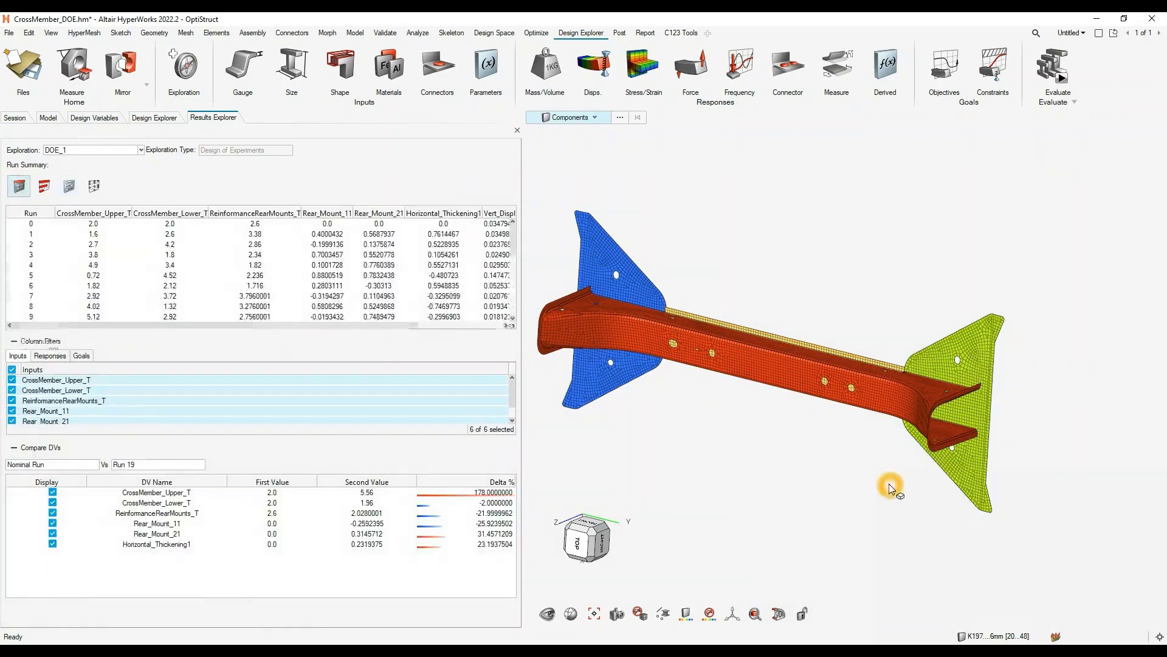
pyautogui.click(326, 296)
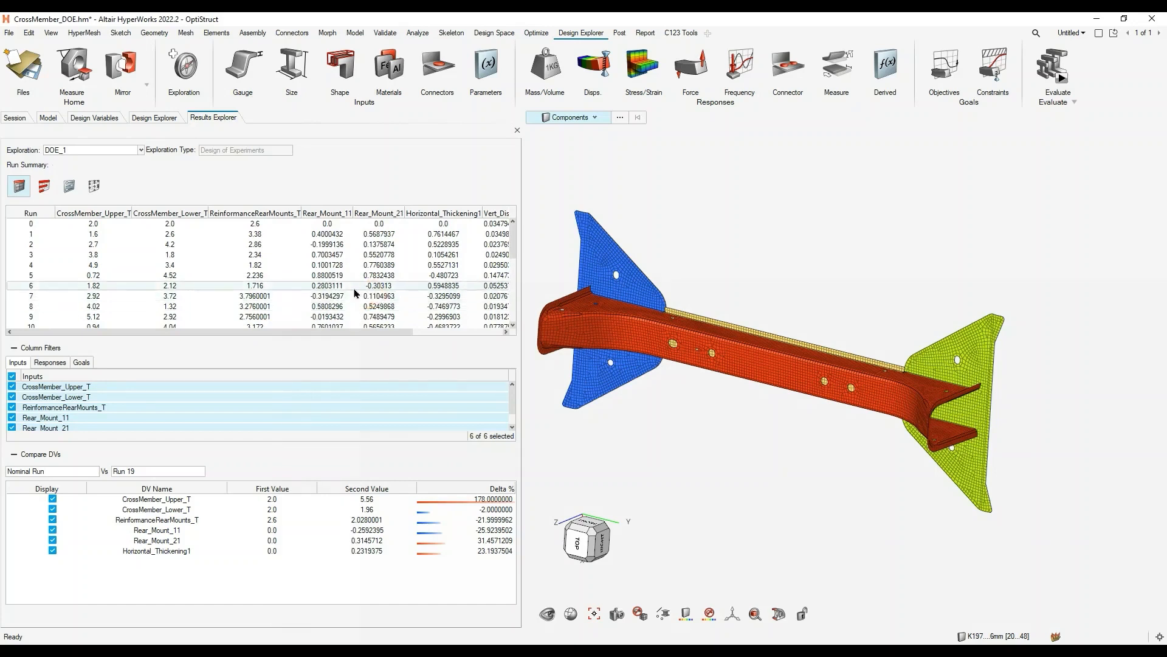
pyautogui.moveTo(392, 334); pyautogui.dragTo(457, 214)
pyautogui.click(456, 213)
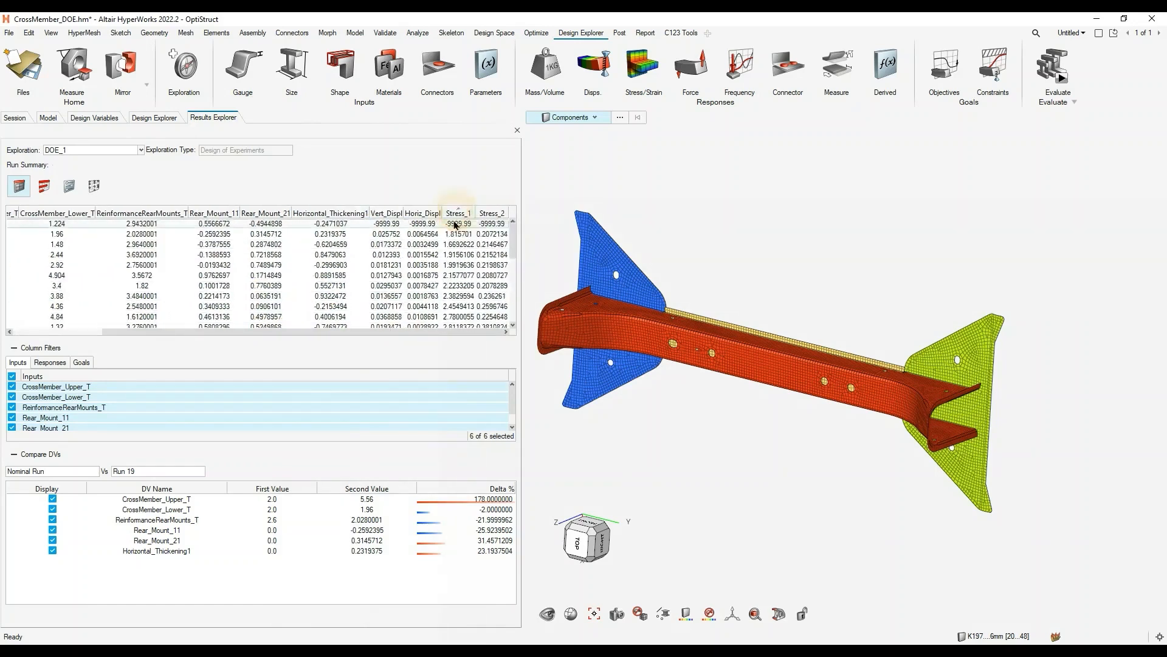
pyautogui.click(335, 333)
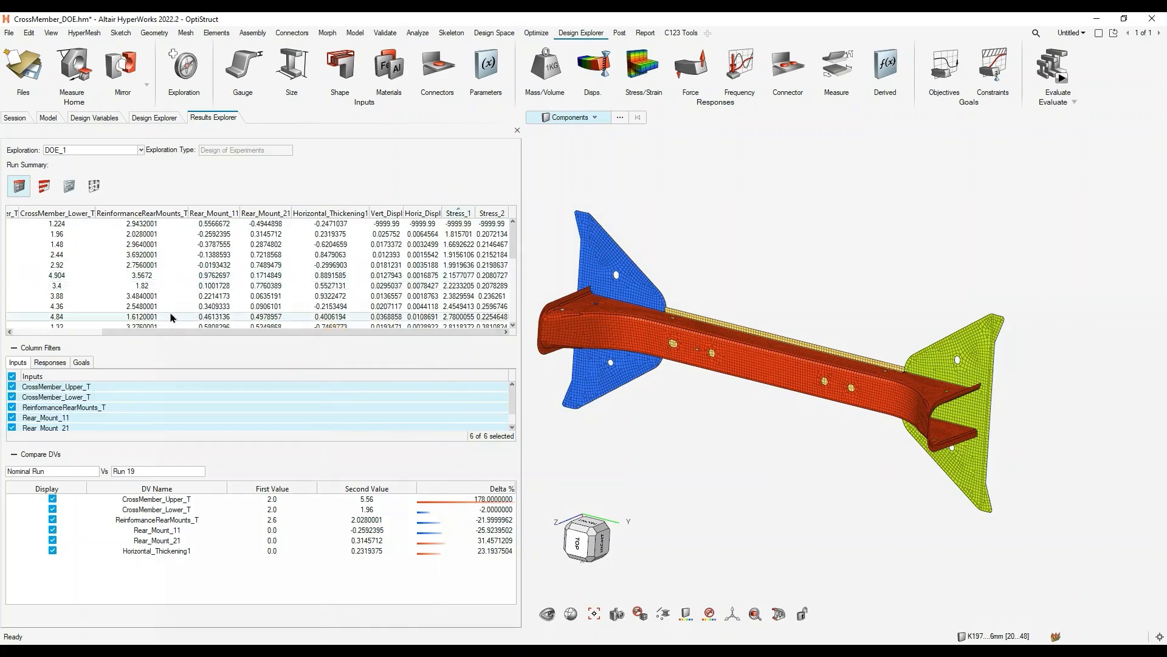
pyautogui.moveTo(161, 332); pyautogui.dragTo(72, 333)
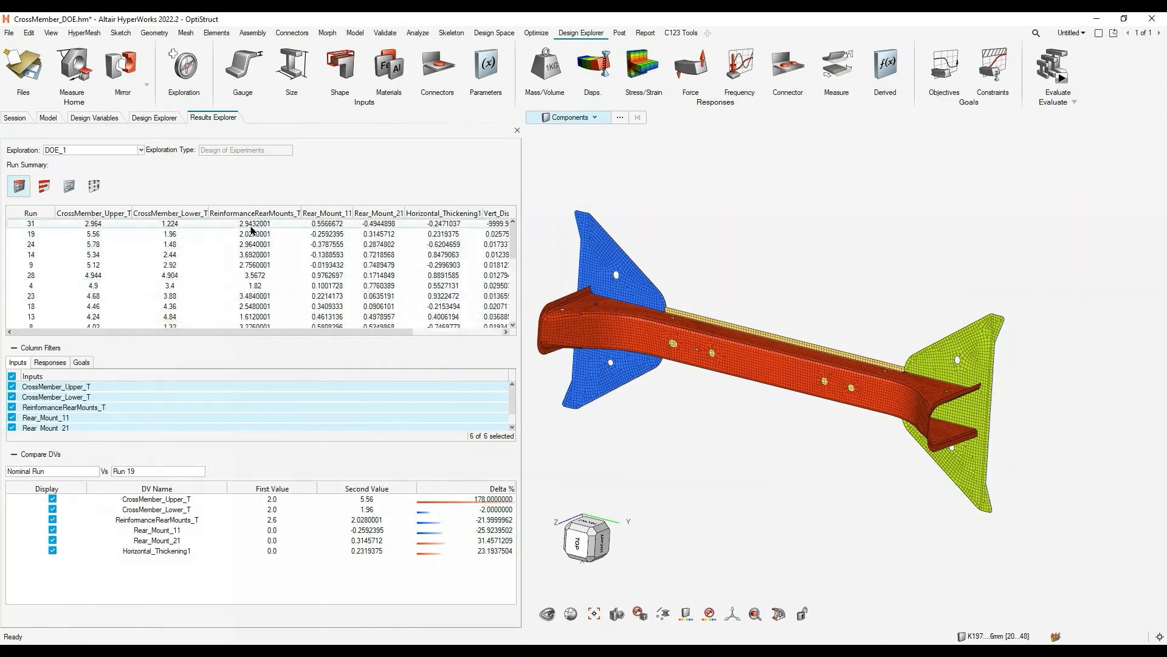
# - Sort the runs by descending Stress_1 and check the design variables of the highest-stress run
pyautogui.moveTo(396, 334); pyautogui.dragTo(489, 333)
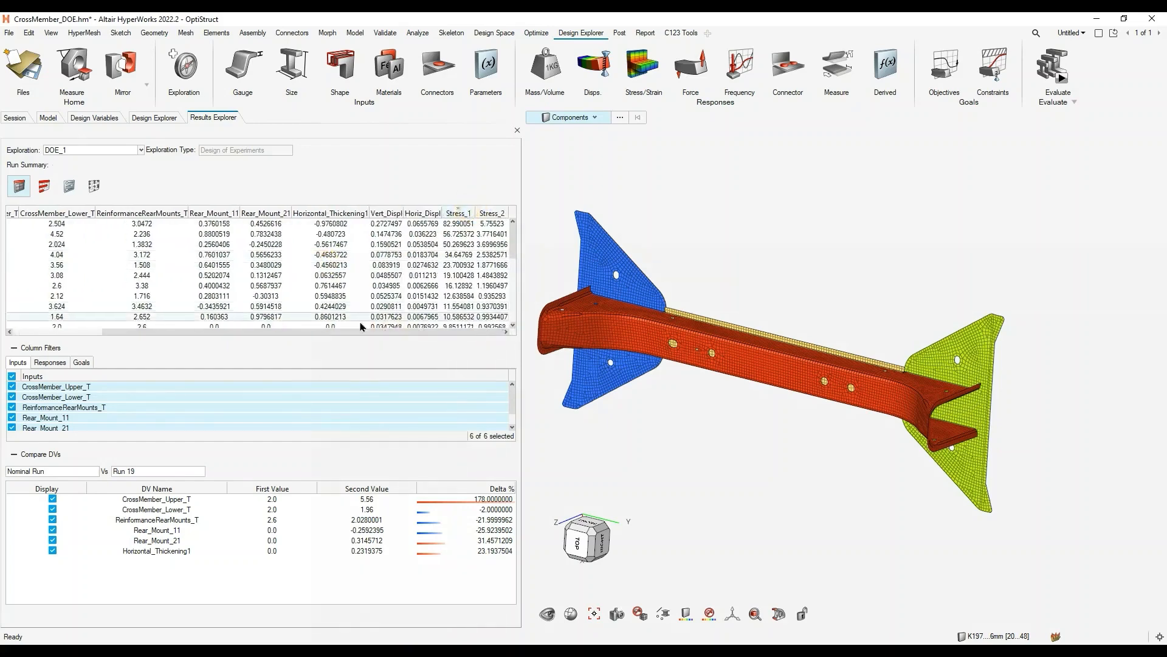
pyautogui.moveTo(365, 332); pyautogui.dragTo(136, 334)
pyautogui.click(37, 222)
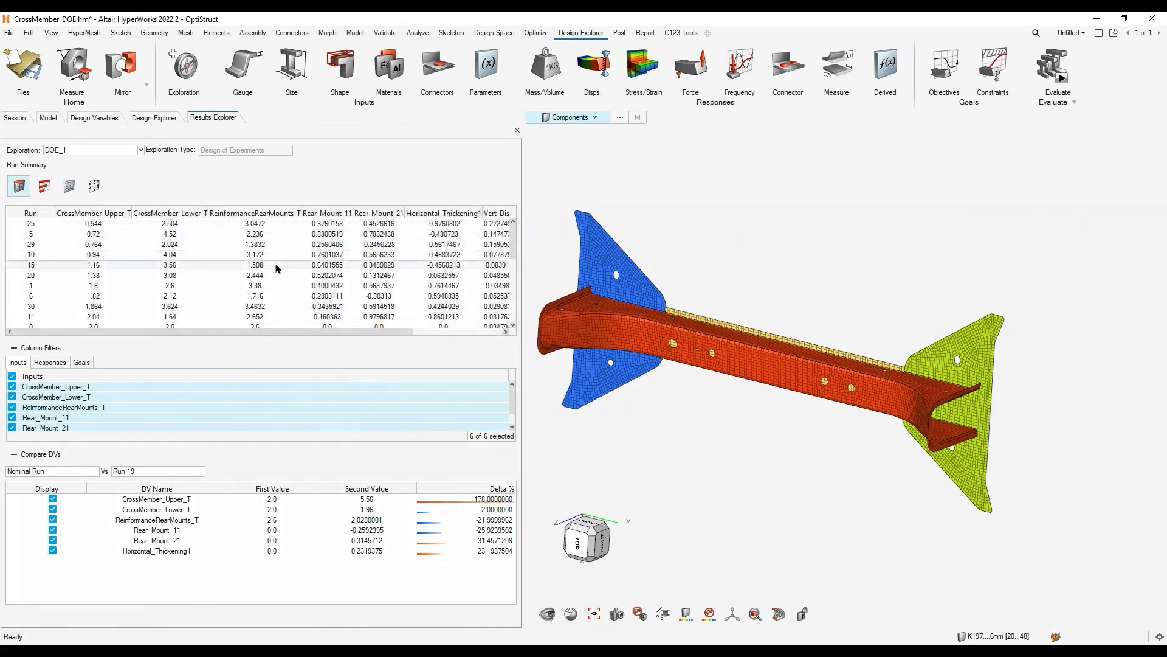
# - Sort the runs by Stress_2, Stress_1 and Vert_Displ in turn, and select run 25
pyautogui.moveTo(374, 331); pyautogui.dragTo(495, 332)
pyautogui.click(493, 214)
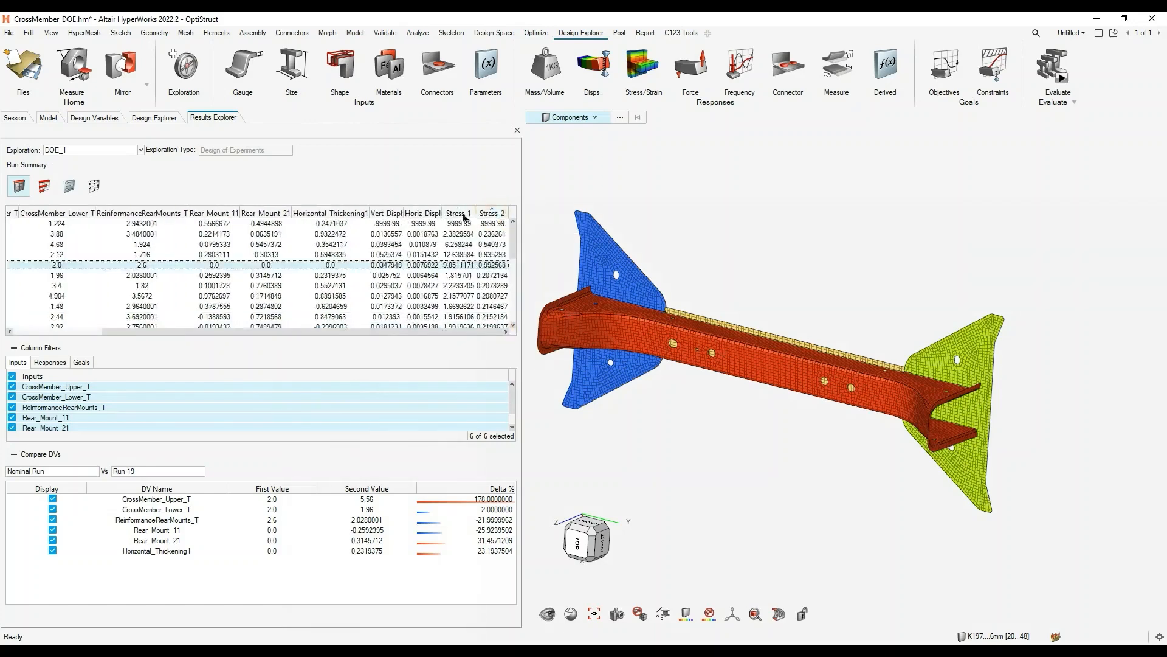
pyautogui.click(464, 214)
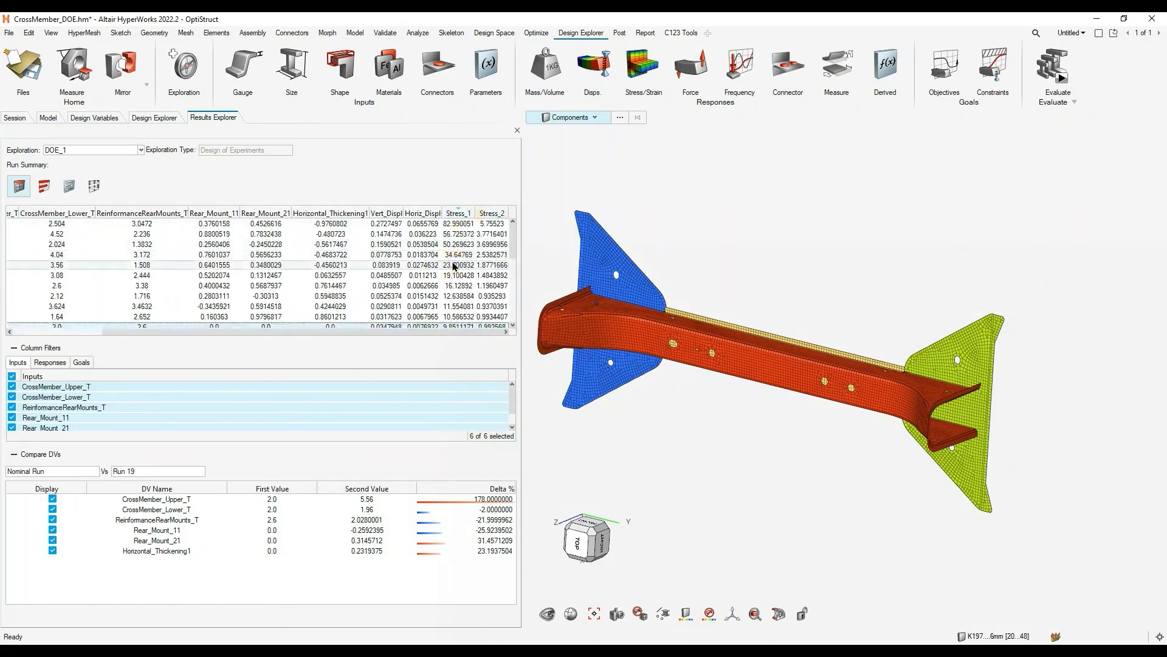
pyautogui.click(387, 214)
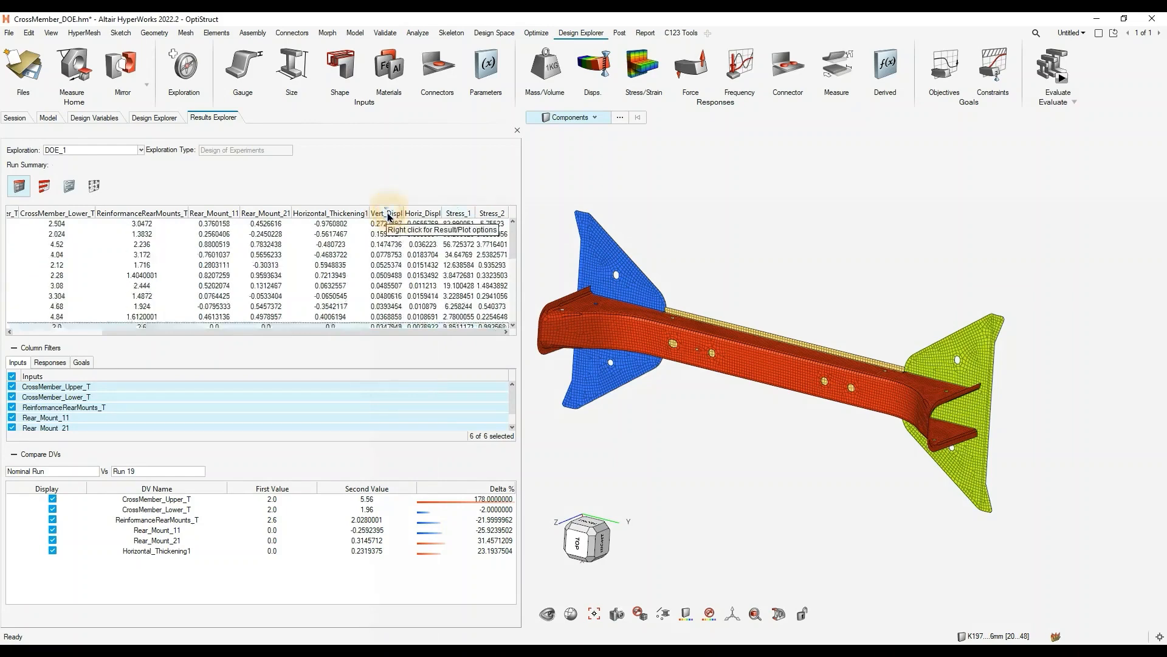
pyautogui.click(407, 332)
pyautogui.moveTo(407, 332); pyautogui.dragTo(208, 331)
pyautogui.click(195, 249)
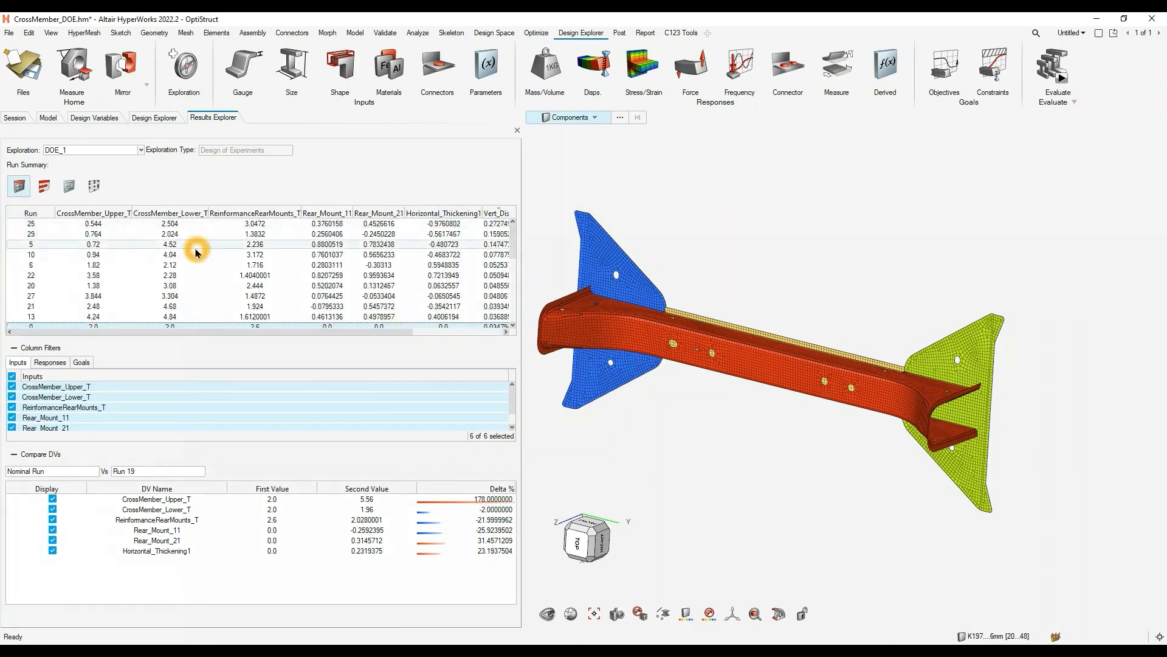
pyautogui.click(32, 224)
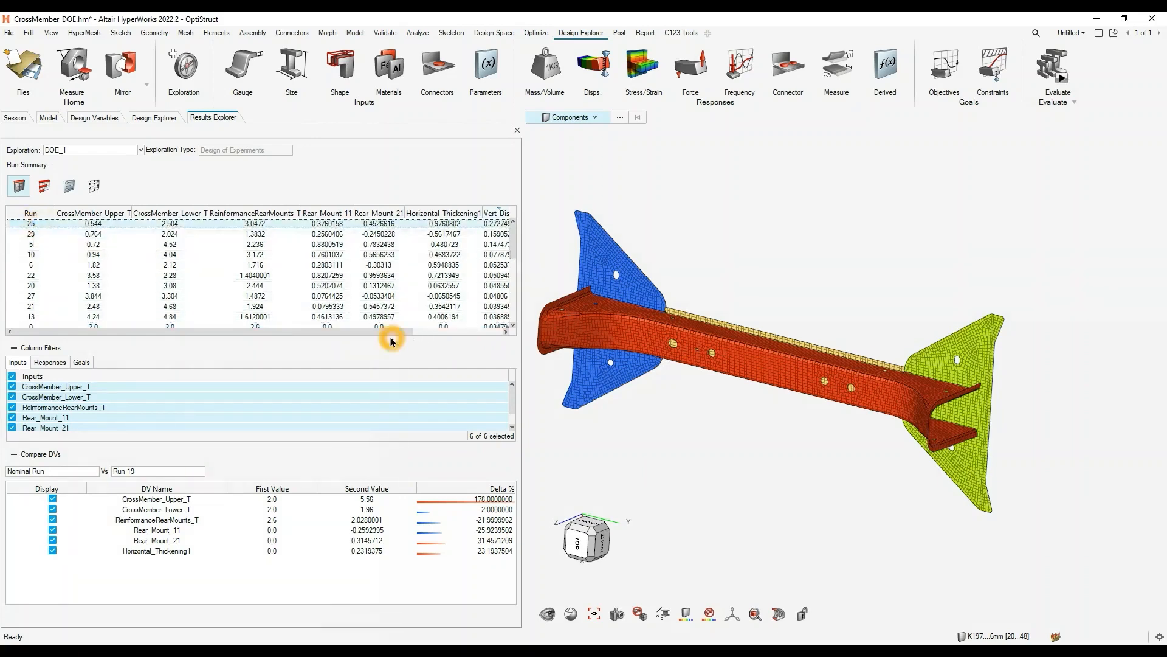
# - Compare run 25 across the responses by sorting on Horiz_Displ, Stress_1 and finally Vert_Displ in descending order
pyautogui.moveTo(391, 339); pyautogui.dragTo(495, 332)
pyautogui.click(425, 217)
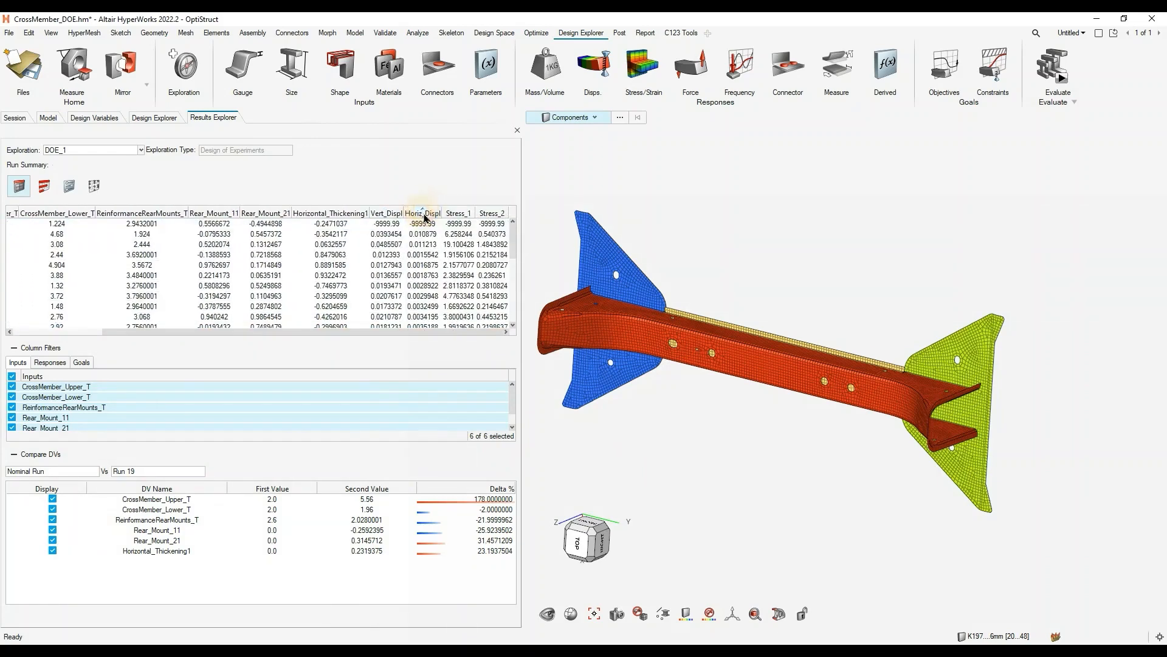
pyautogui.click(425, 214)
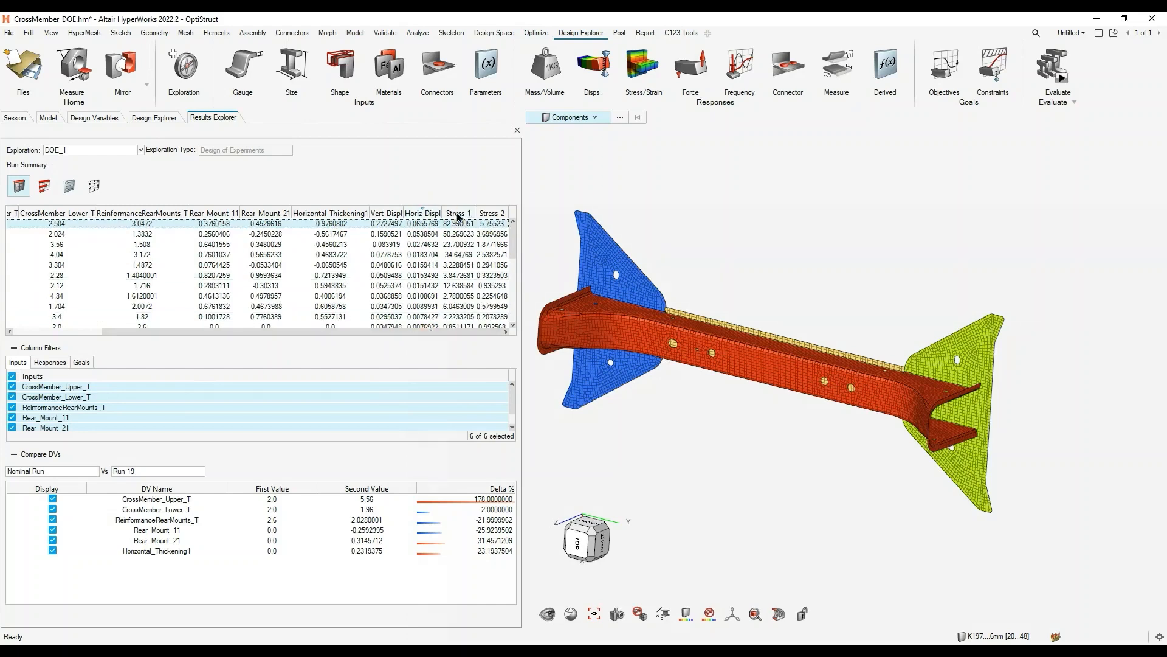
pyautogui.click(457, 217)
pyautogui.click(458, 217)
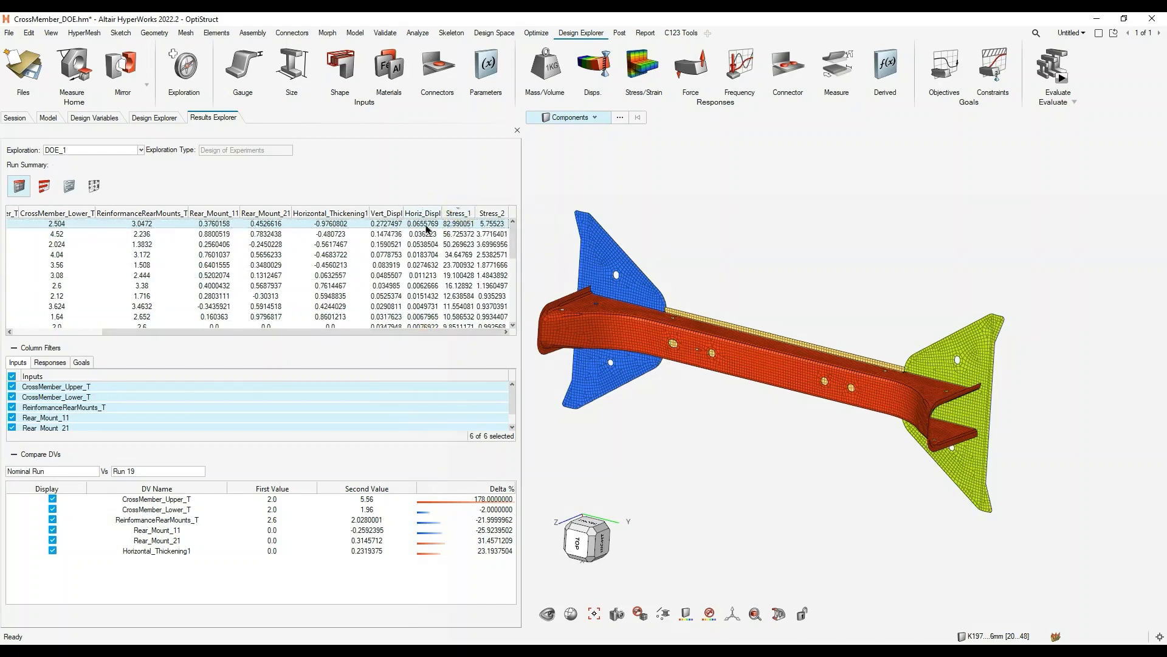
pyautogui.click(391, 215)
pyautogui.moveTo(403, 333); pyautogui.dragTo(266, 333)
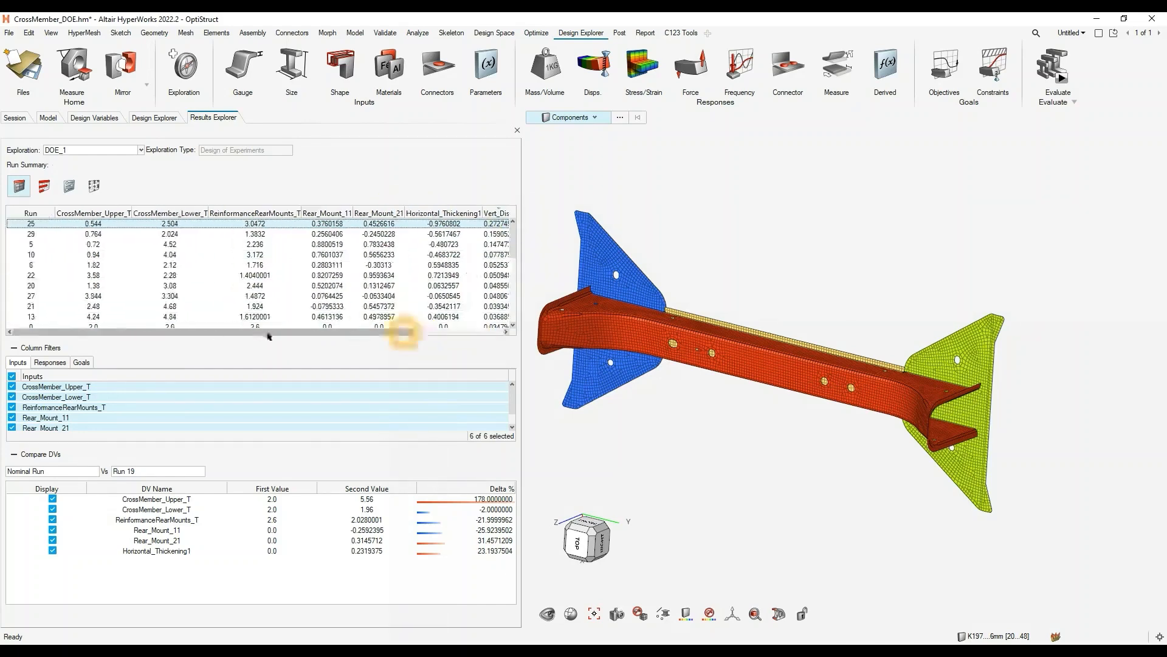
# - Load the results of run 25 and activate the window with its displacement contour
pyautogui.rightClick(37, 225)
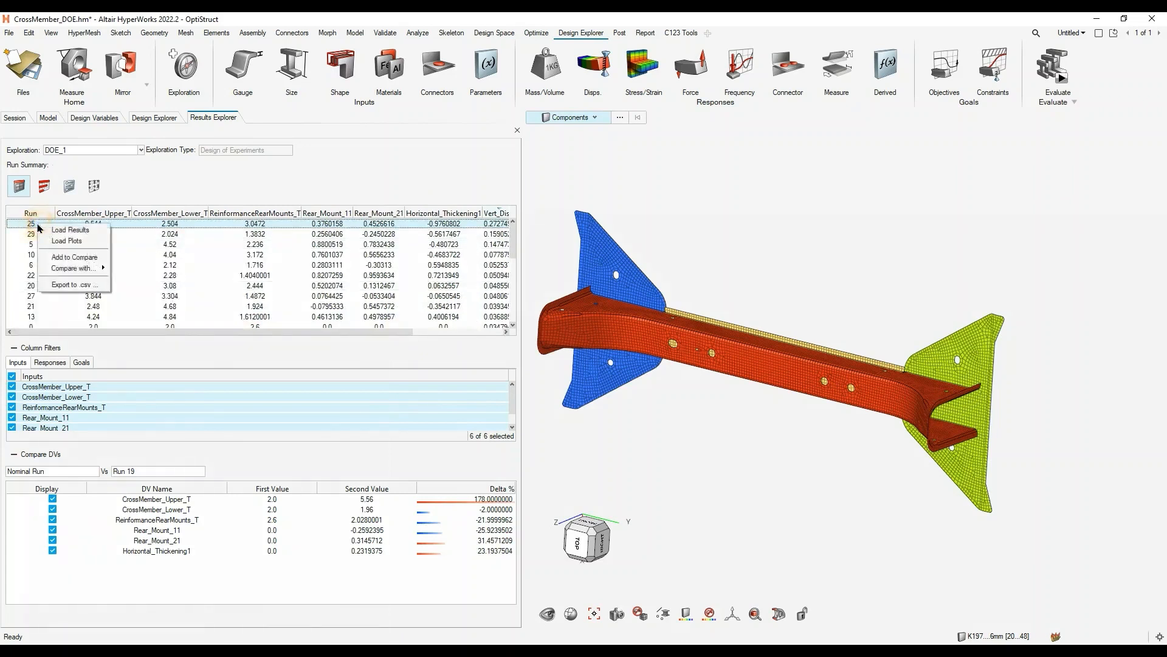
pyautogui.click(70, 230)
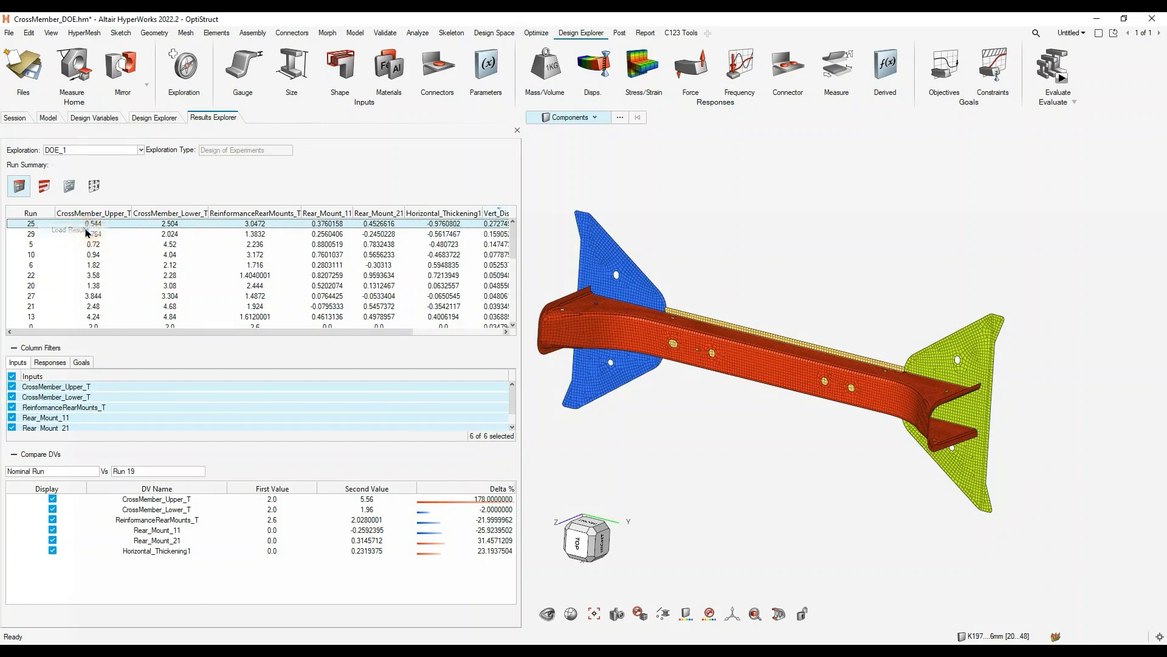
pyautogui.click(1031, 314)
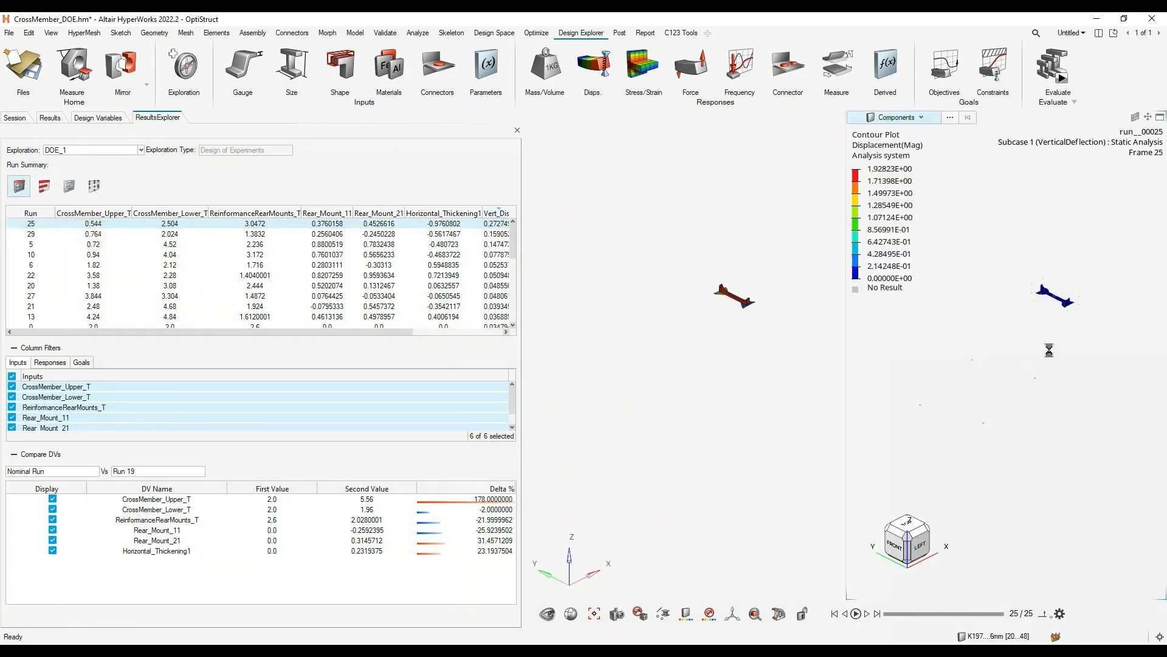
pyautogui.click(1052, 319)
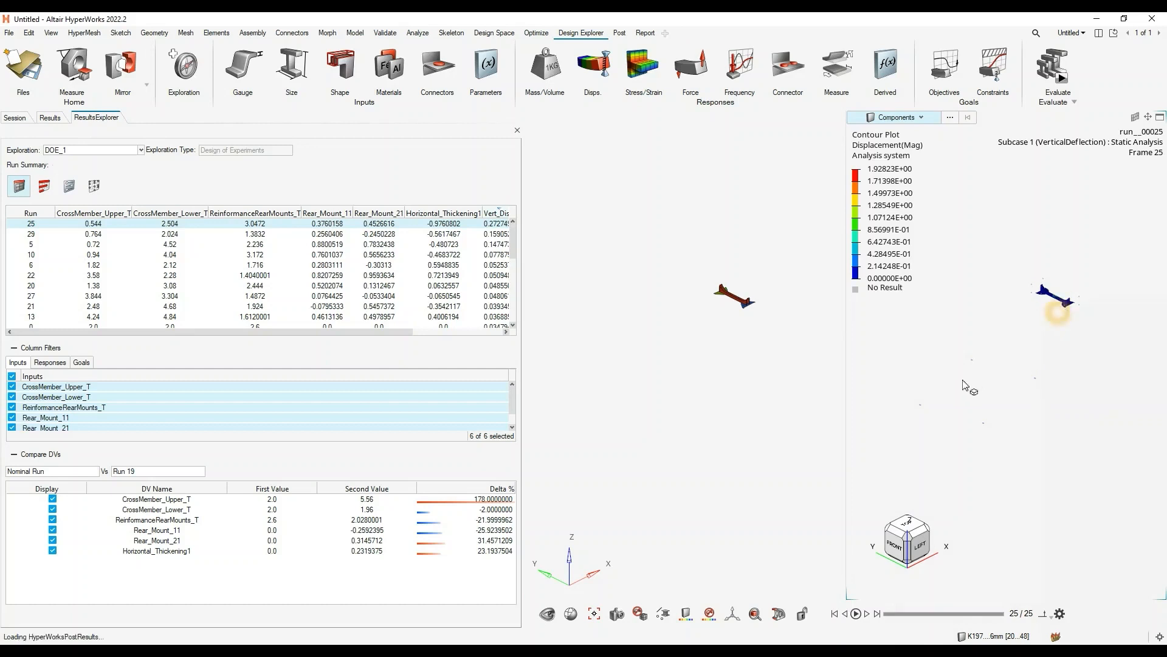
pyautogui.click(1037, 327)
pyautogui.click(1031, 316)
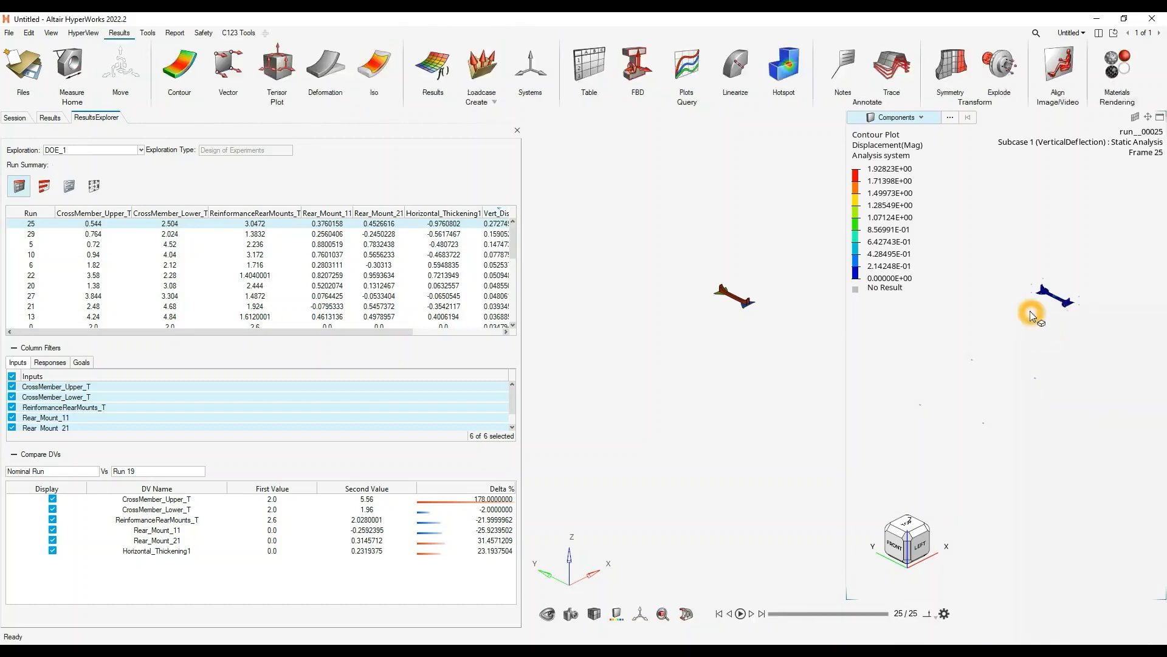
# - Examine run 25's displacement contour alongside the crossmember model, inspecting the local peak in the middle of the beam up close
pyautogui.moveTo(1058, 301); pyautogui.dragTo(1010, 345, button='right')
pyautogui.scroll(10, 1011, 344)
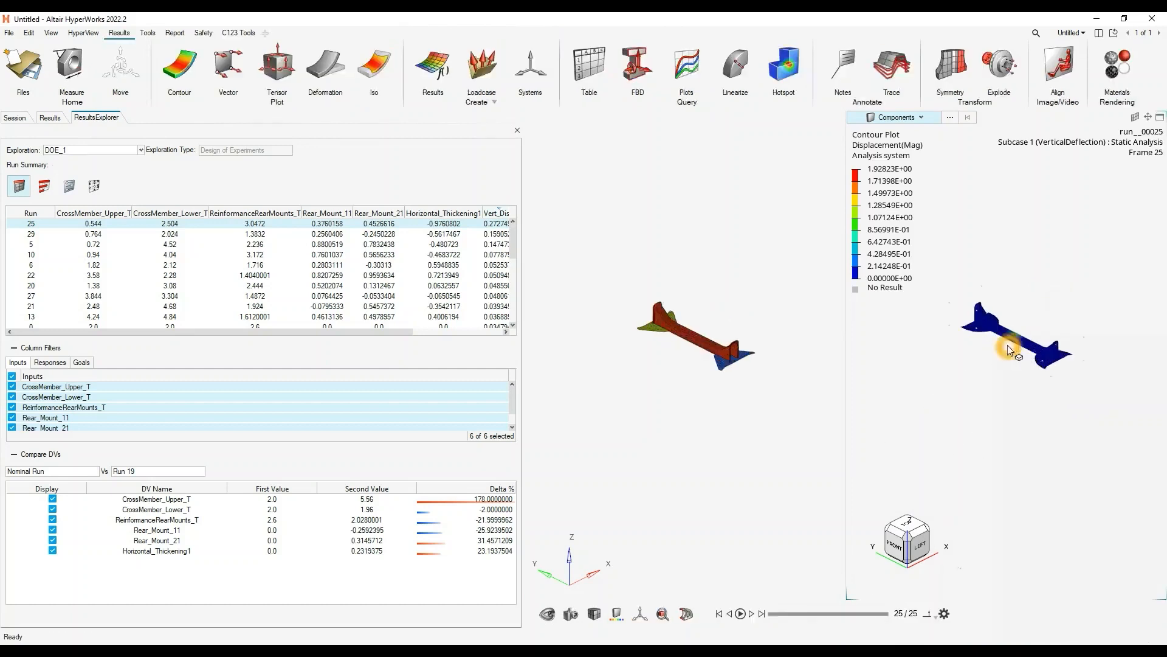
pyautogui.moveTo(1019, 342); pyautogui.dragTo(972, 367, button='middle')
pyautogui.scroll(-7, 938, 352)
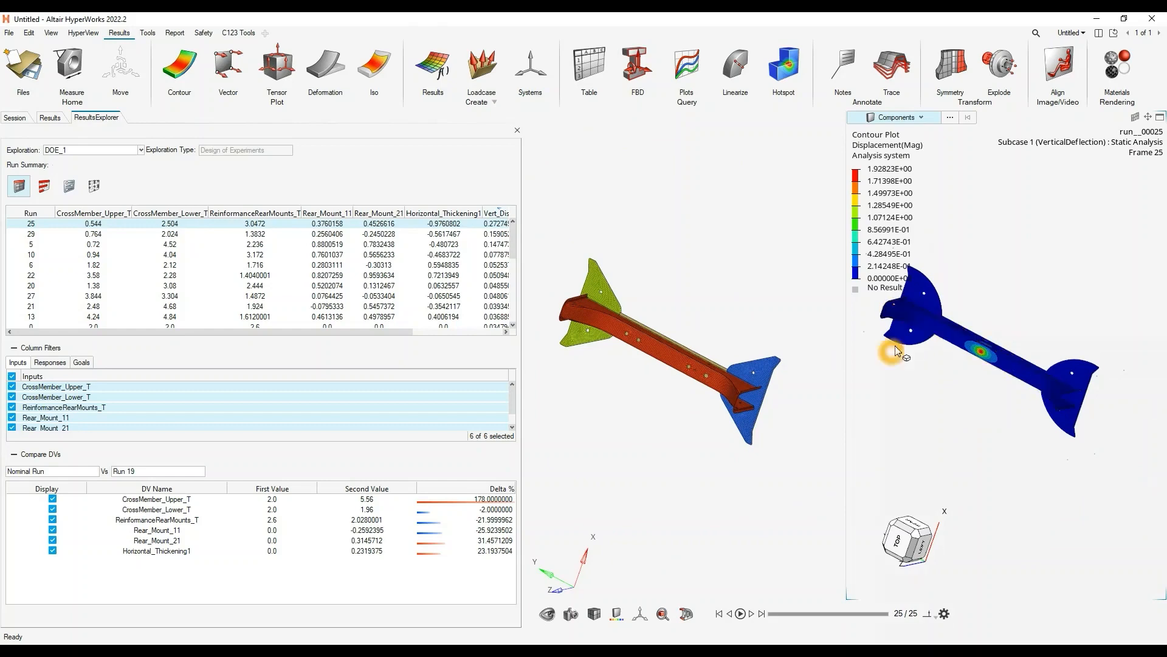
pyautogui.moveTo(1106, 368); pyautogui.dragTo(1030, 404, button='middle')
pyautogui.scroll(5, 1031, 404)
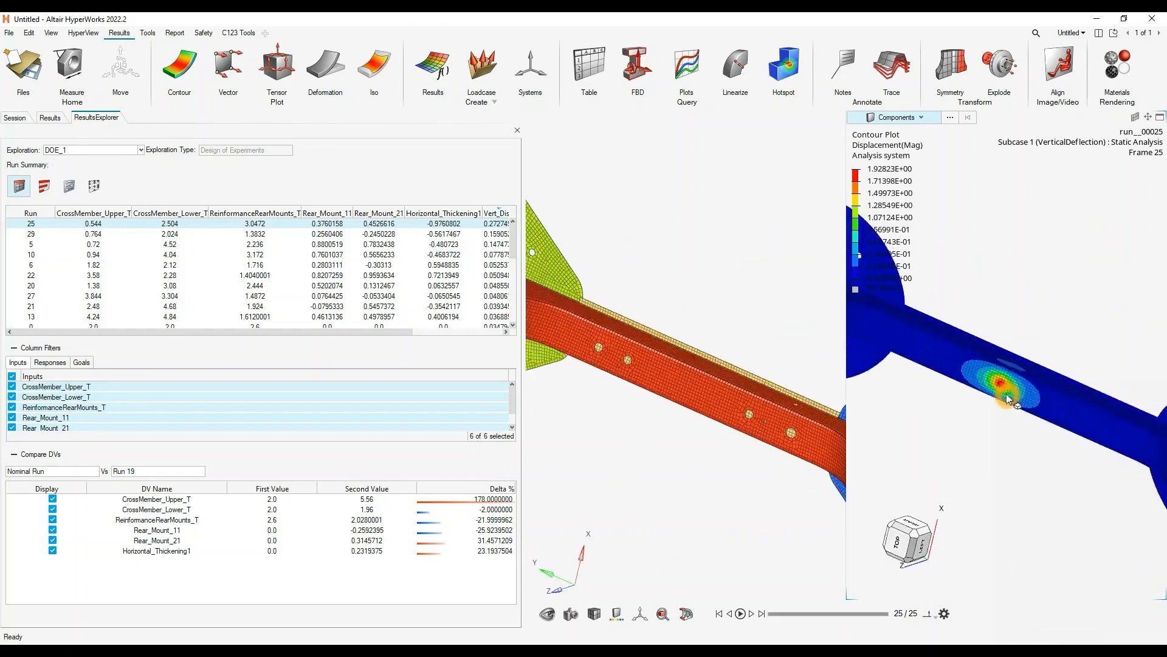
pyautogui.scroll(-4, 997, 401)
pyautogui.moveTo(957, 401); pyautogui.dragTo(953, 379, button='middle')
pyautogui.click(444, 225)
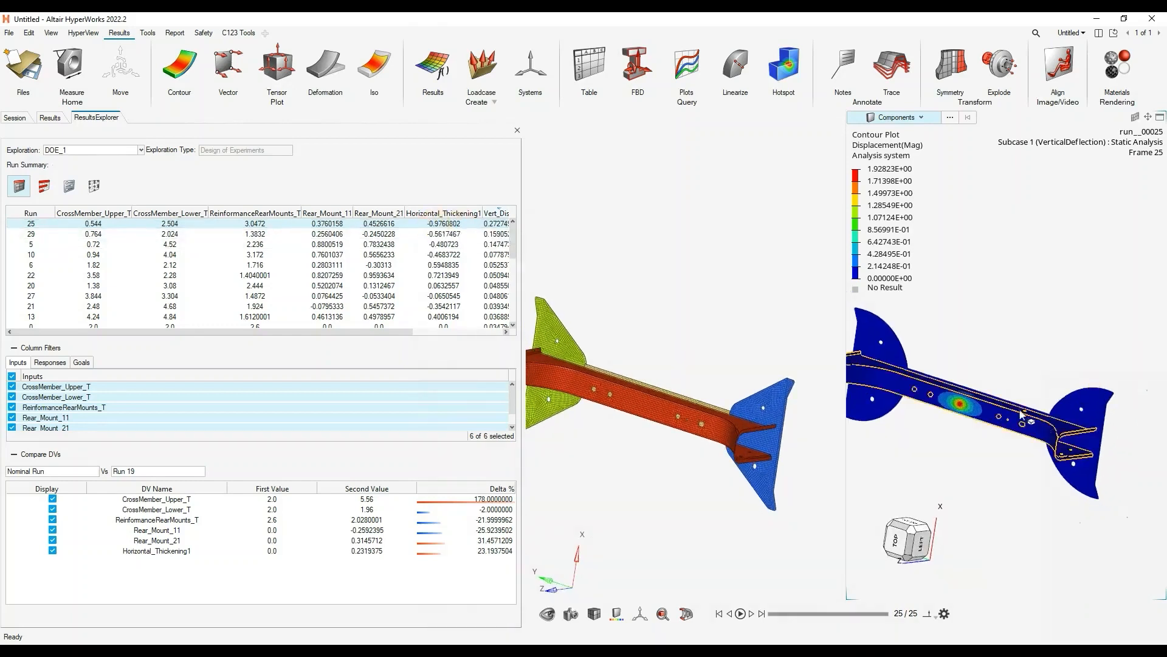
pyautogui.click(1030, 334)
pyautogui.moveTo(1007, 419); pyautogui.dragTo(988, 372, button='middle')
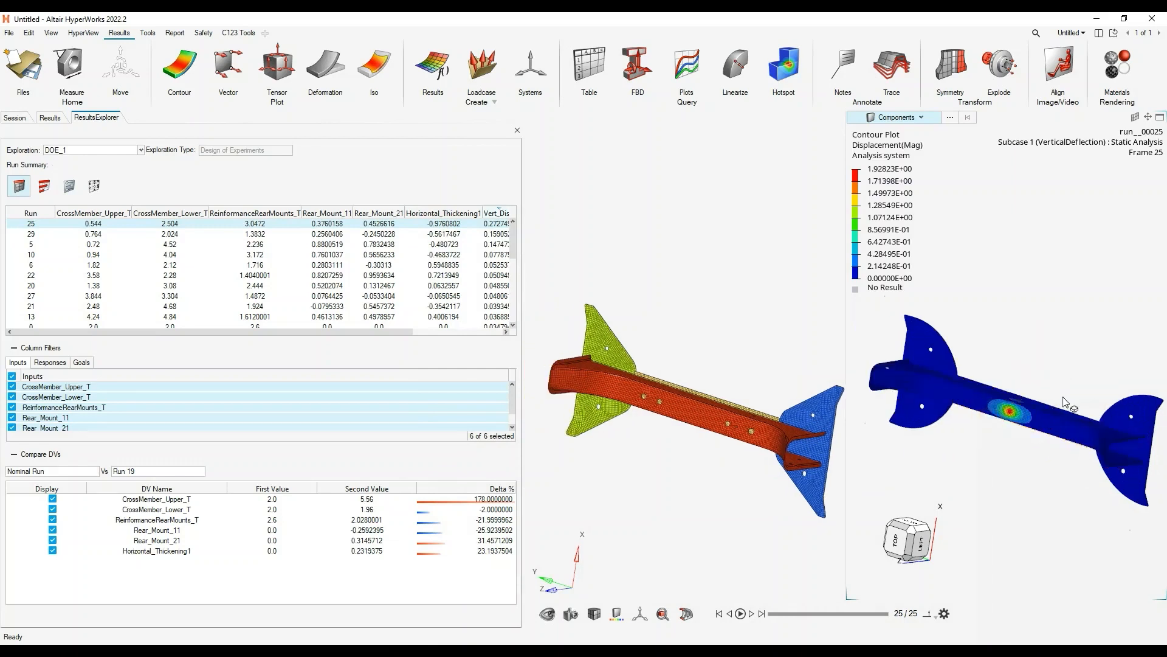
# - Play the animation of run 25's displacement contour, pause it, and inspect the crossmember at the paused frame
pyautogui.click(738, 614)
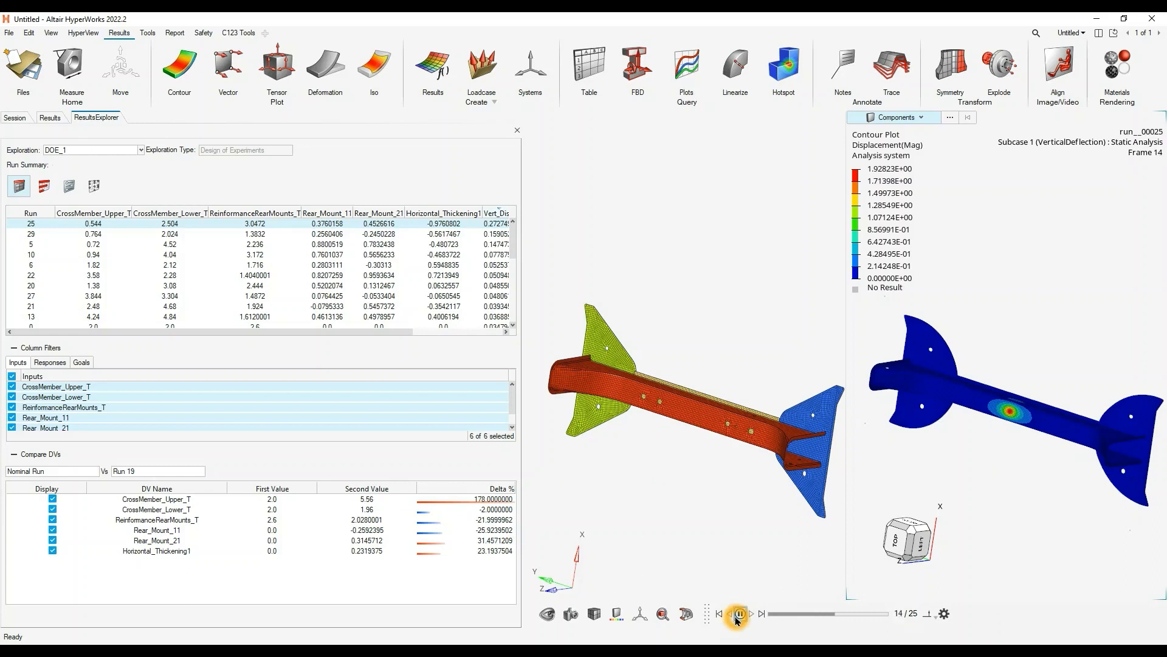
pyautogui.click(740, 614)
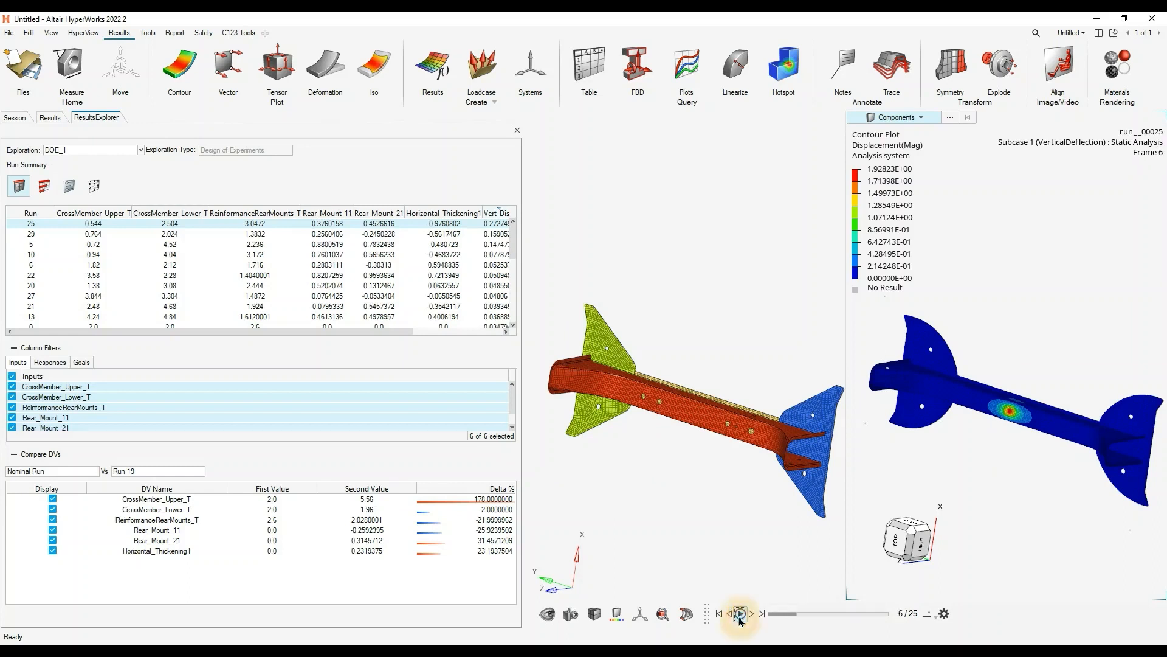
pyautogui.scroll(-3, 978, 420)
pyautogui.moveTo(1013, 422)
pyautogui.mouseDown(button='right')
pyautogui.moveTo(977, 420)
pyautogui.moveTo(1029, 426)
pyautogui.mouseUp(button='right')
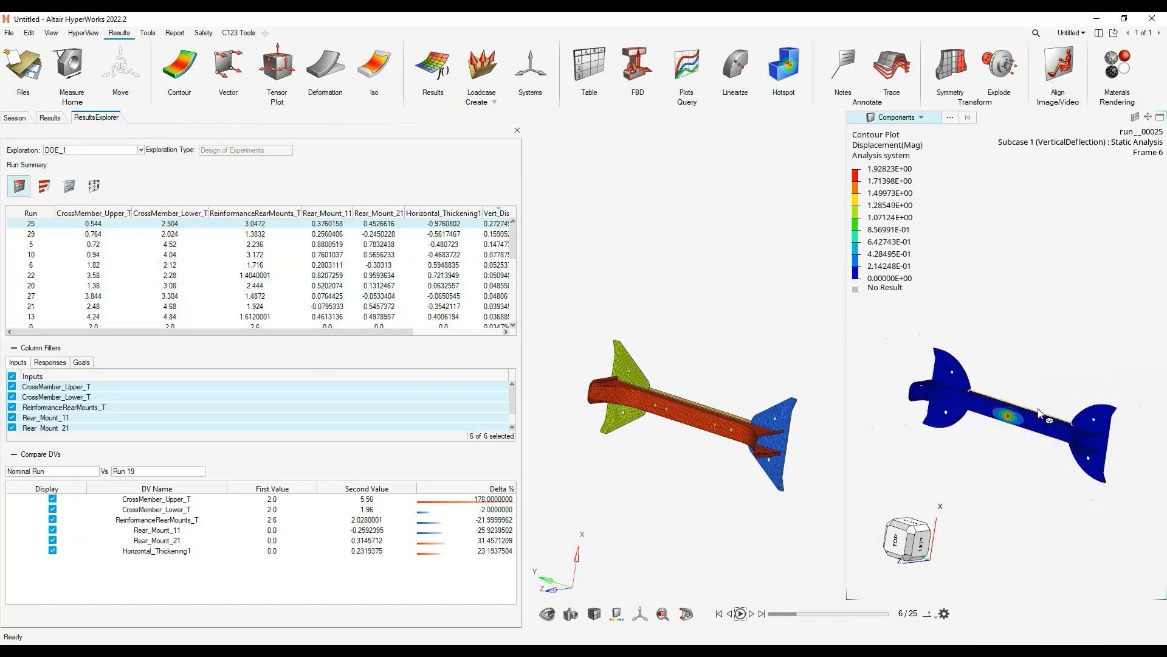
pyautogui.scroll(4, 1039, 413)
pyautogui.scroll(-2, 1042, 401)
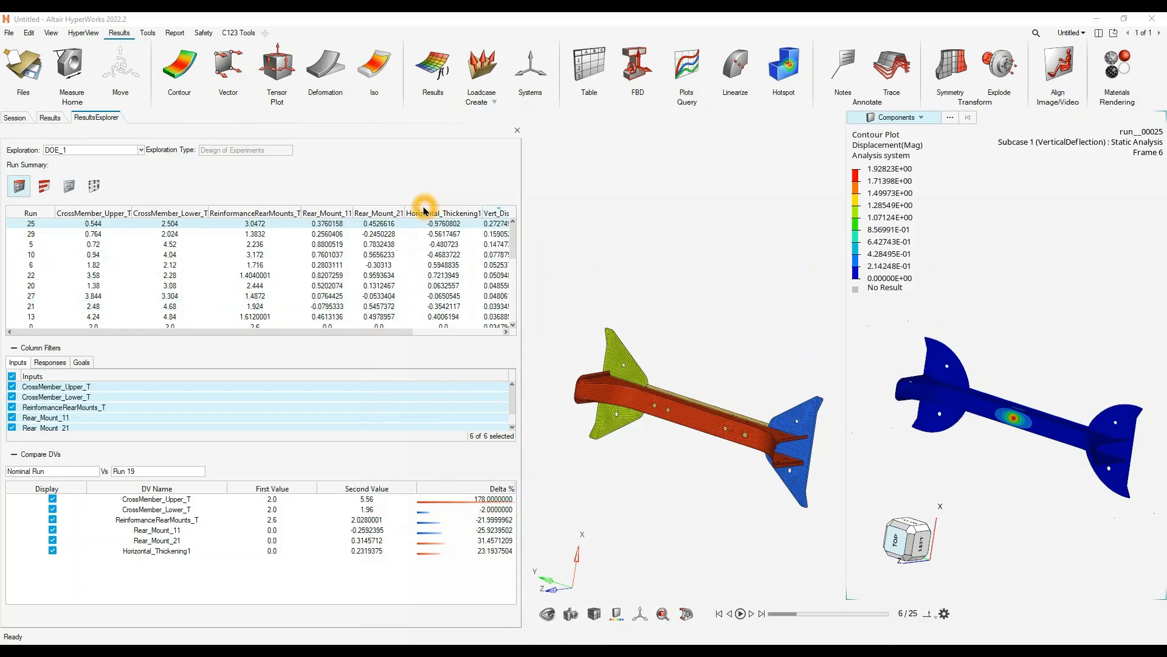
pyautogui.moveTo(385, 331); pyautogui.dragTo(253, 330)
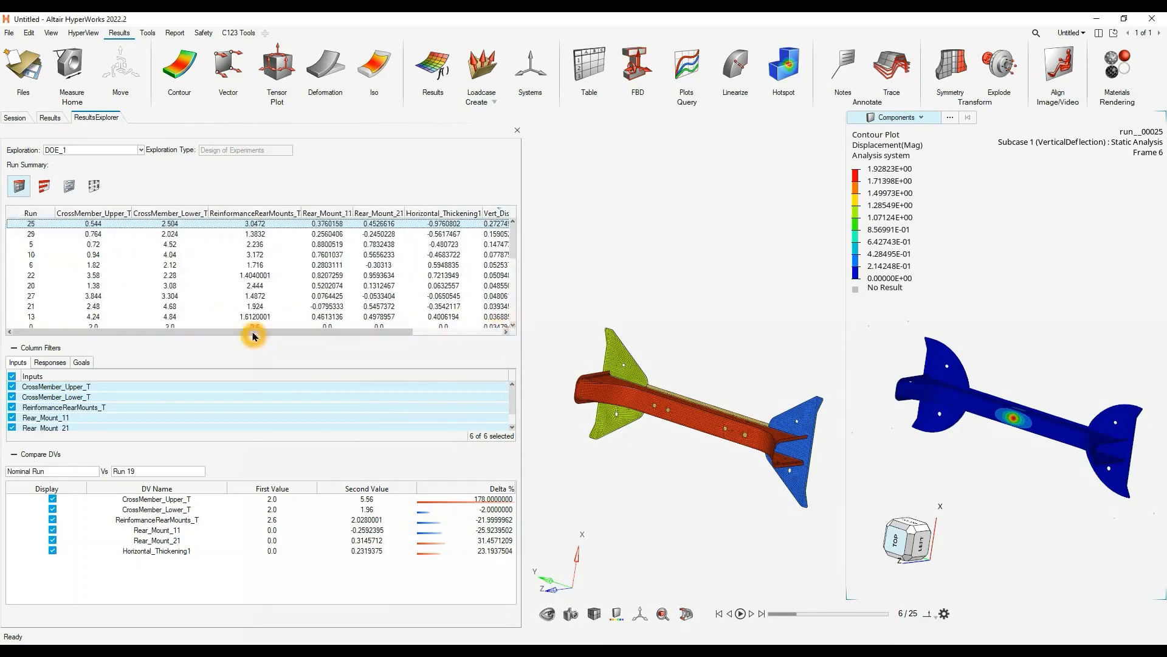
pyautogui.click(442, 416)
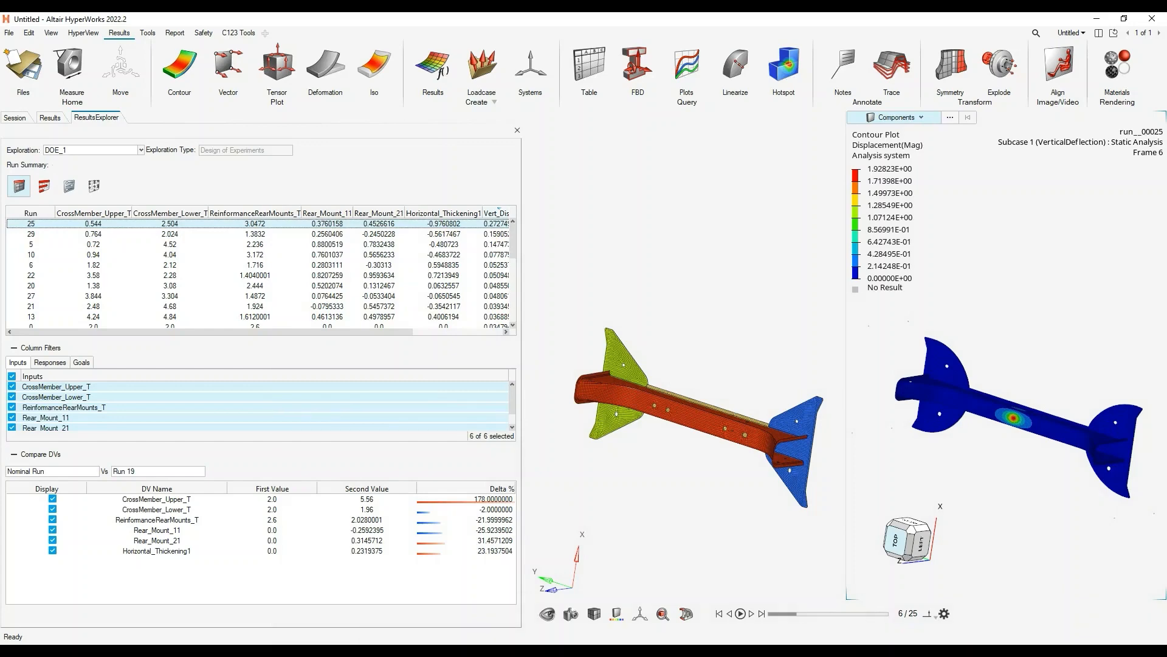
# - Switch to File Explorer, go up to the DOE study folder, and open CrossMember_DOE.hstudy in HyperStudy
pyautogui.click(317, 621)
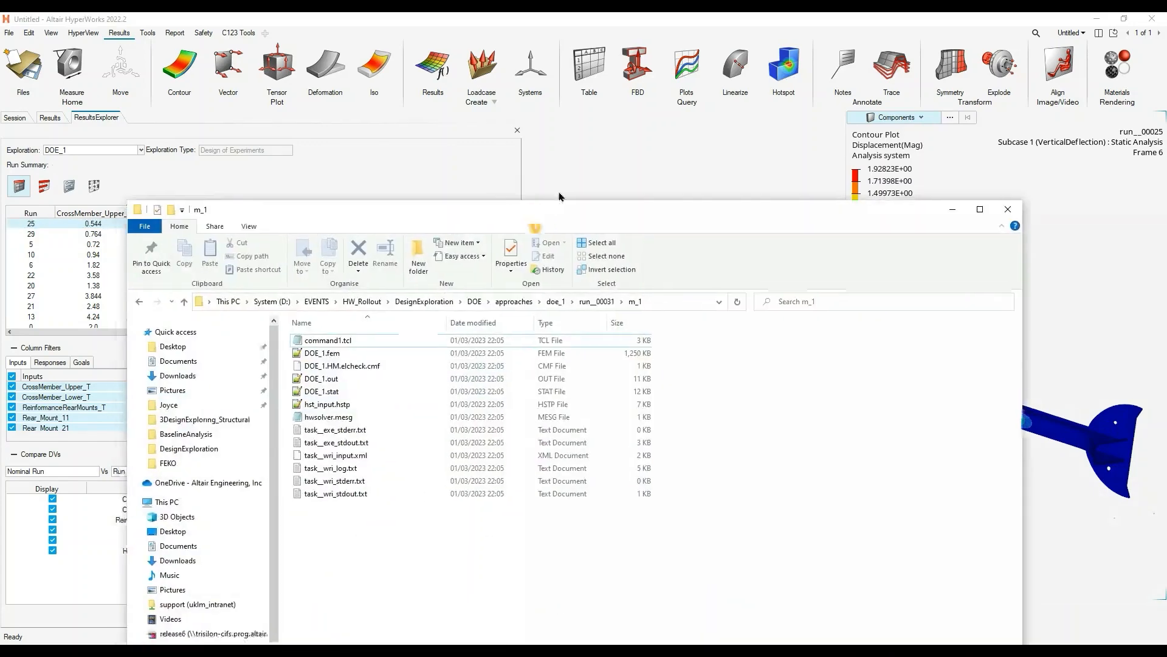
pyautogui.click(550, 229)
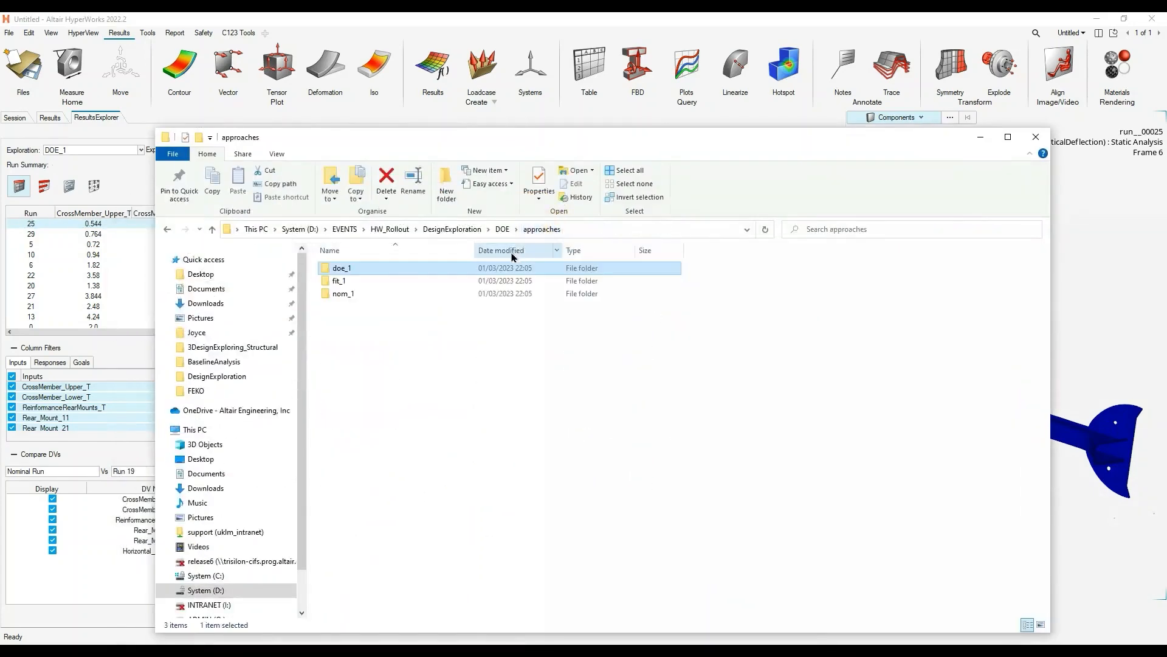
pyautogui.click(503, 229)
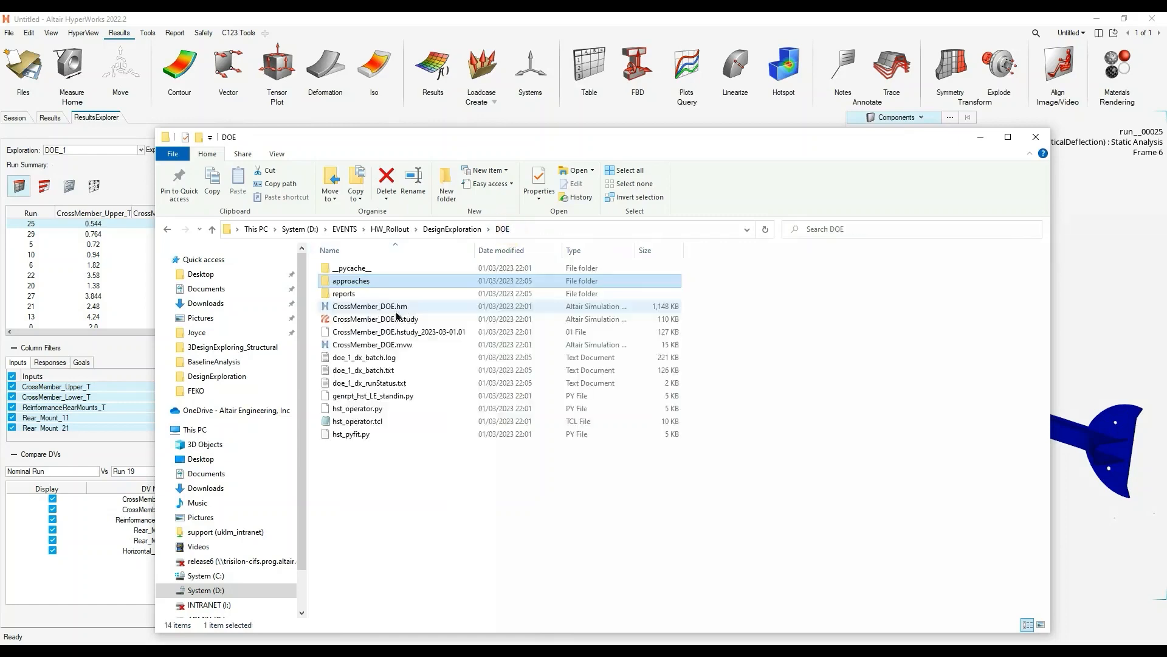
pyautogui.click(395, 319)
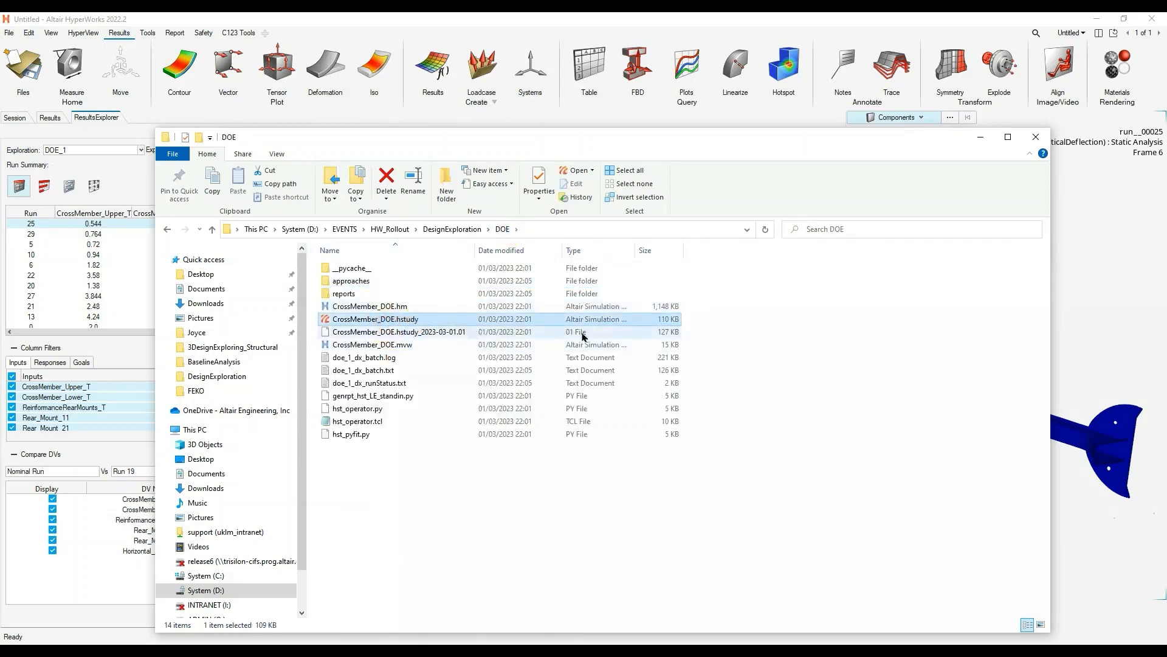
pyautogui.moveTo(475, 250); pyautogui.dragTo(505, 250)
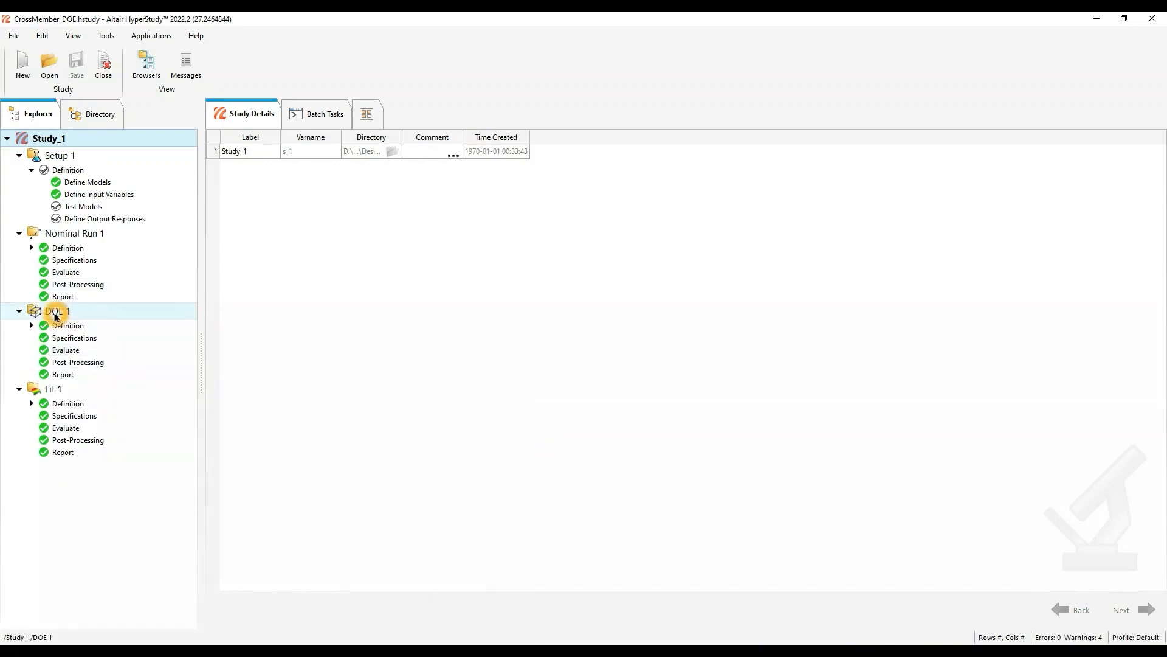
# - Review the DOE 1 approach in HyperStudy, from its definition and specifications through evaluation tasks and post-processing to report options
pyautogui.click(55, 312)
pyautogui.click(32, 326)
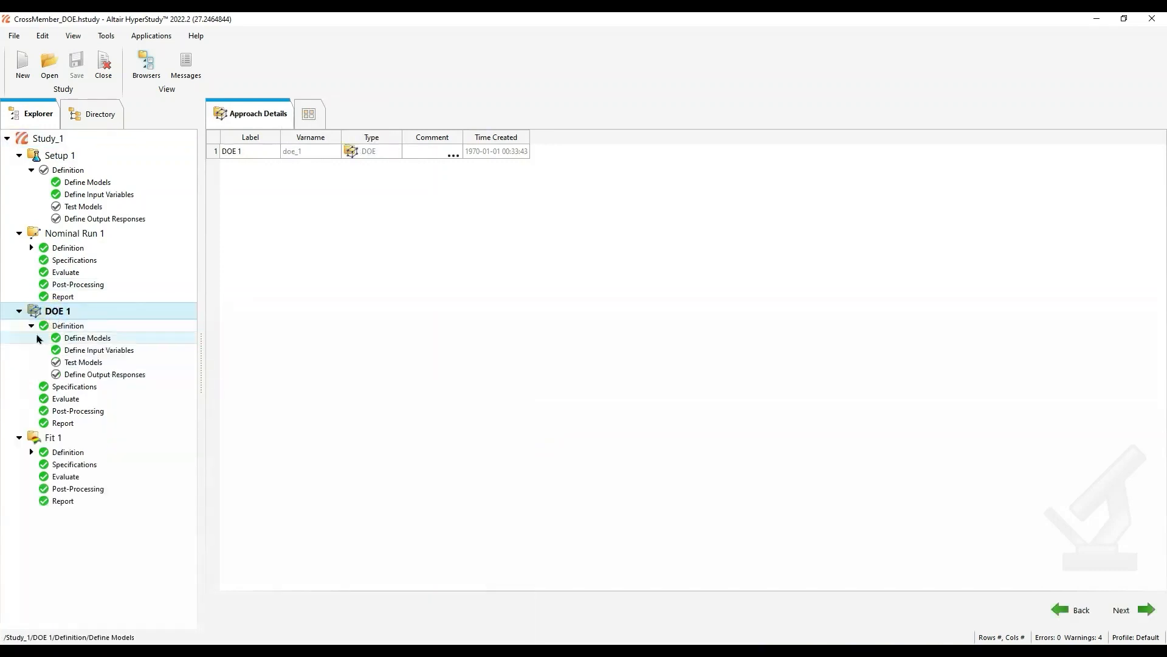
pyautogui.click(74, 387)
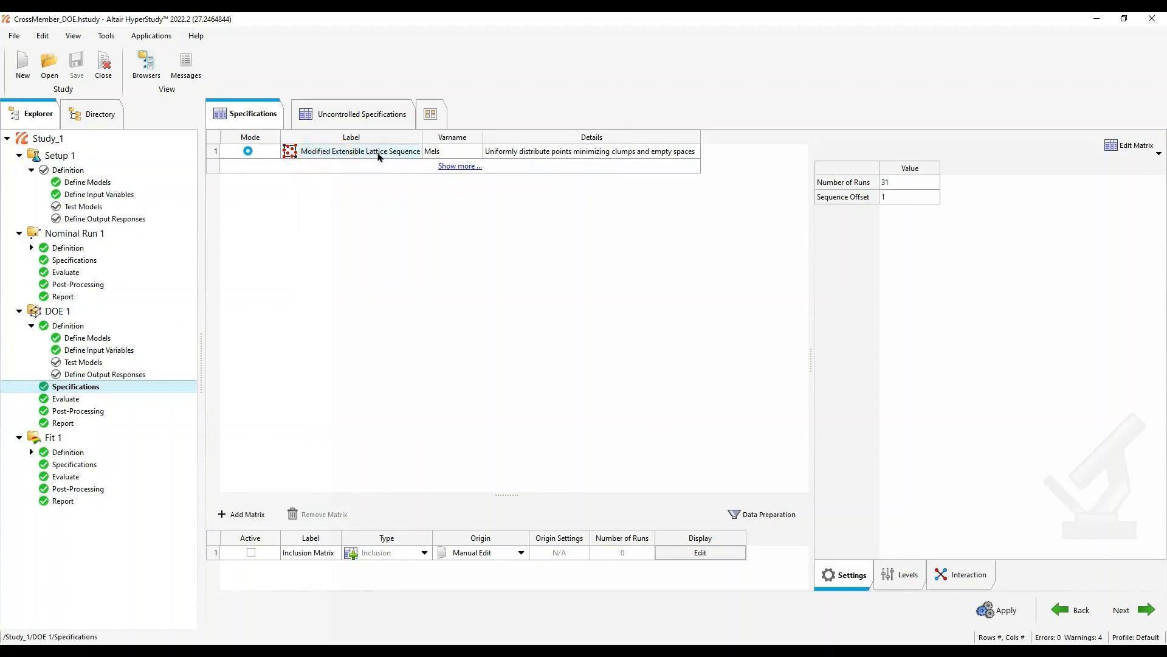
pyautogui.click(71, 399)
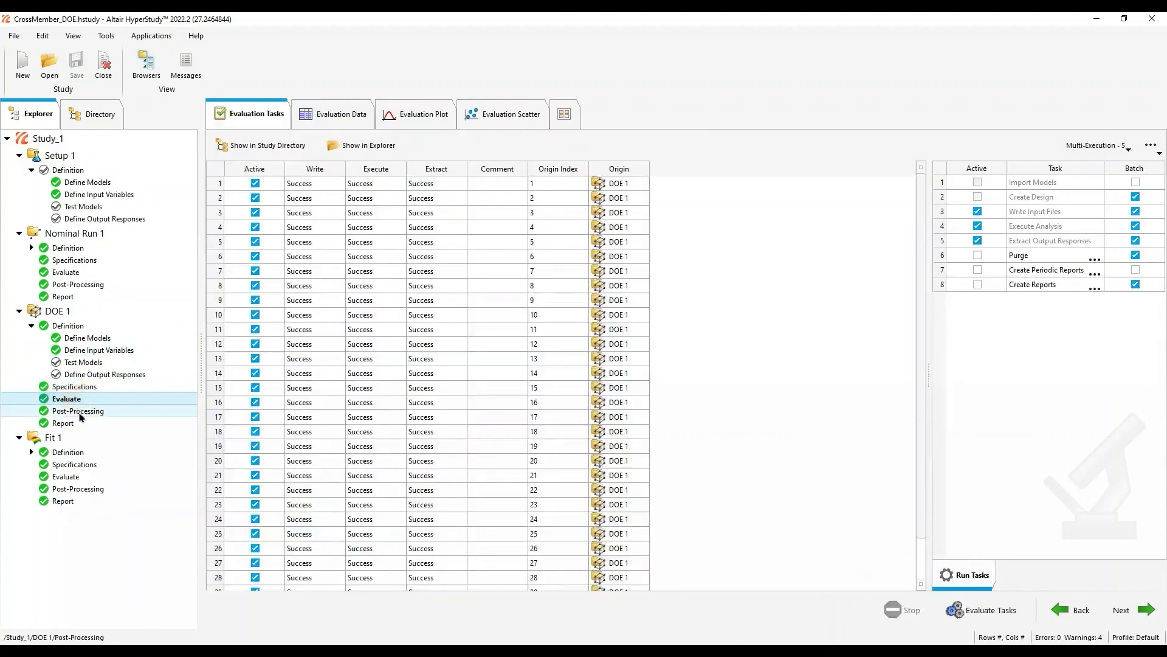
pyautogui.click(79, 414)
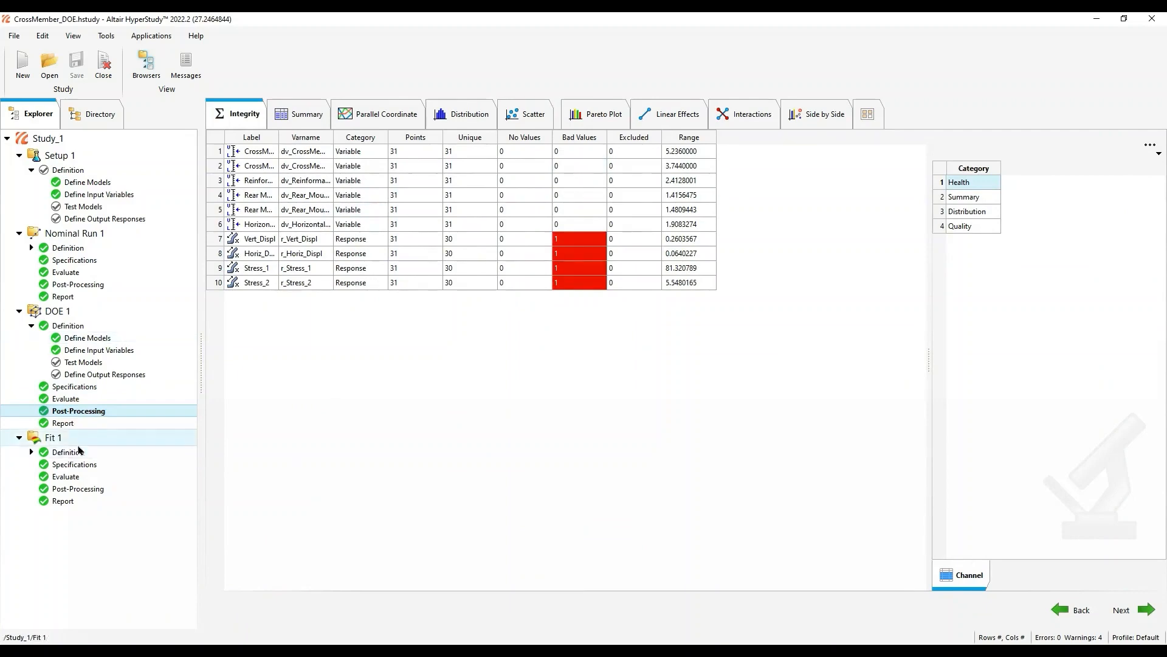
pyautogui.click(71, 426)
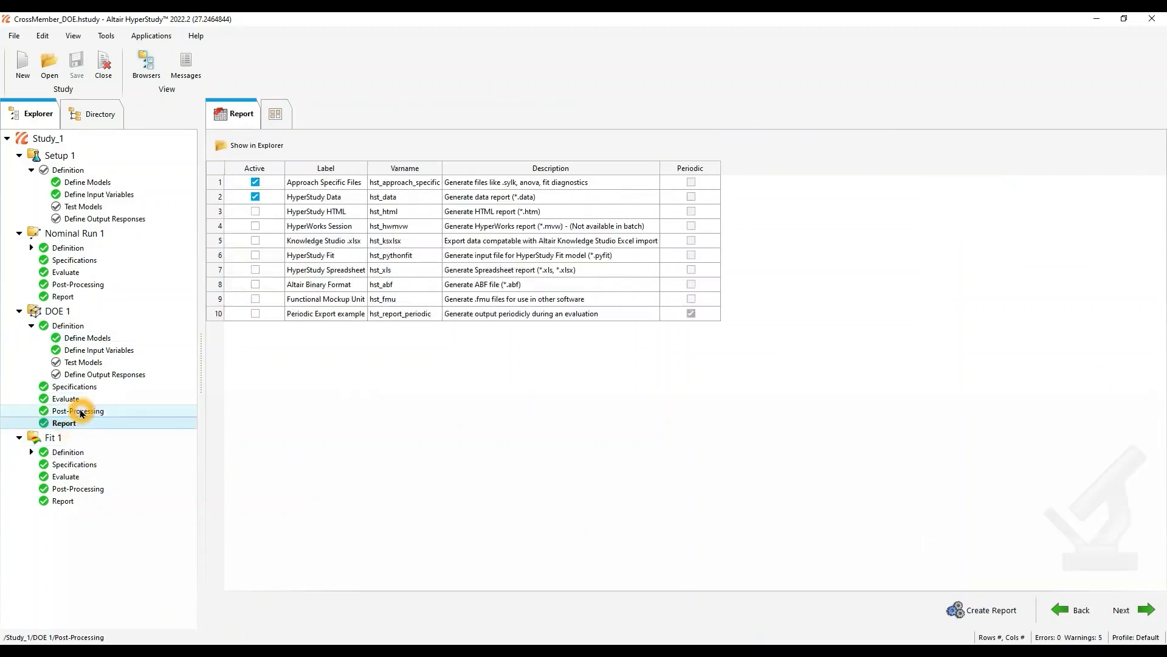
# - Check the evaluation data table of DOE 1, then revisit its report options and post-processing integrity table
pyautogui.click(72, 400)
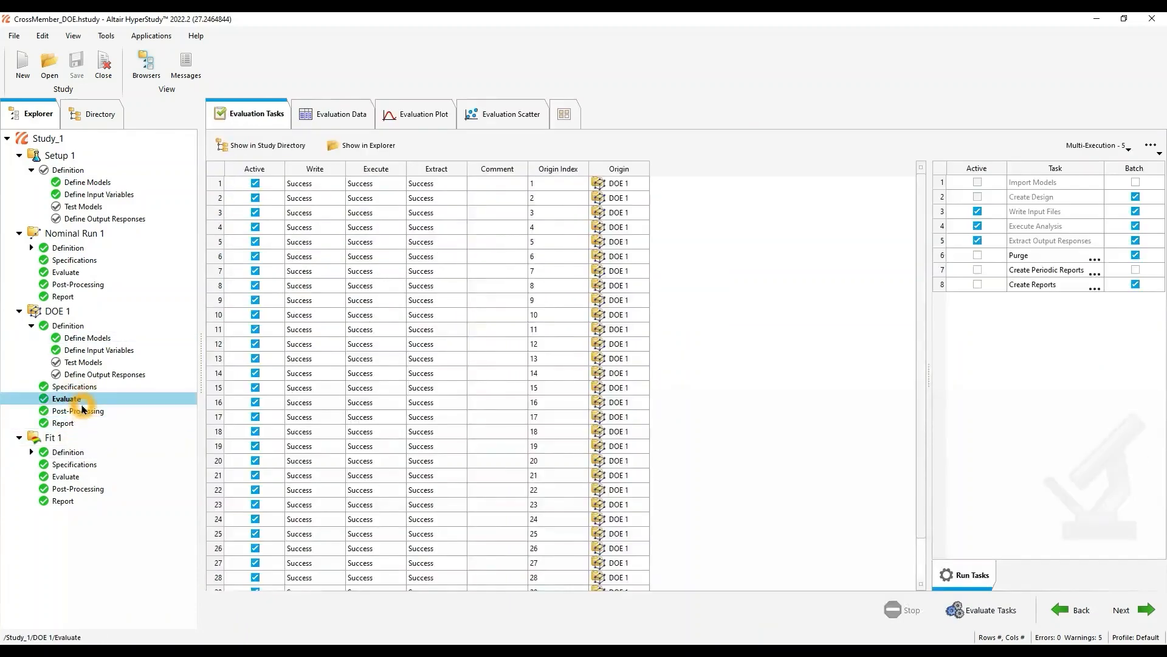
pyautogui.click(336, 114)
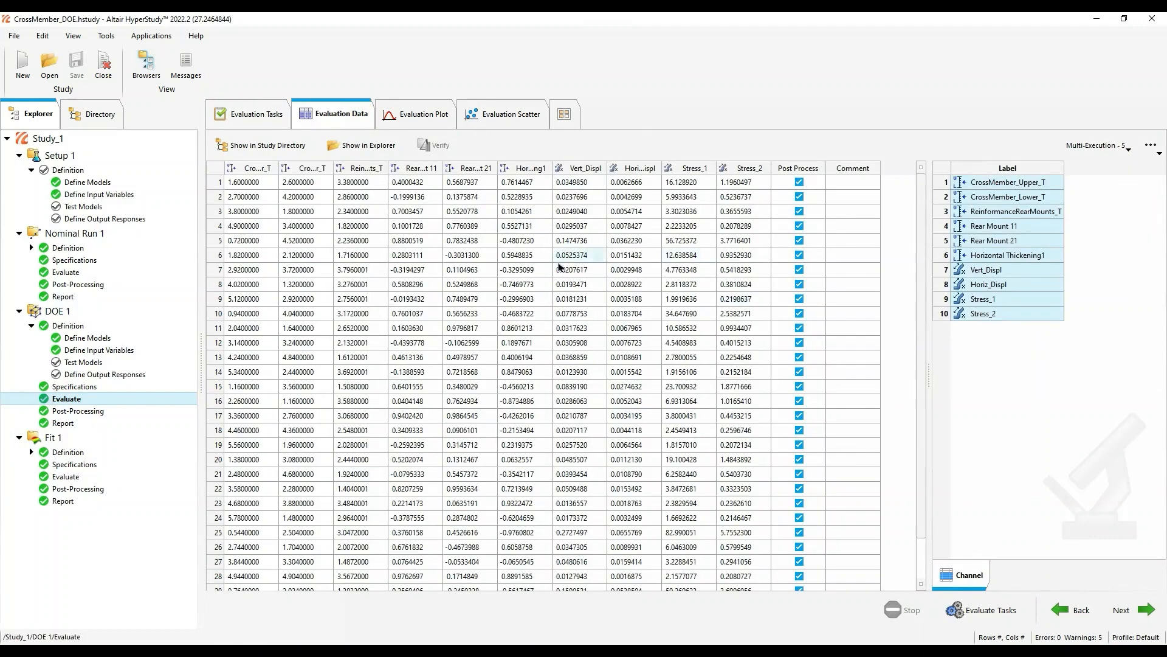
pyautogui.click(182, 429)
pyautogui.click(78, 424)
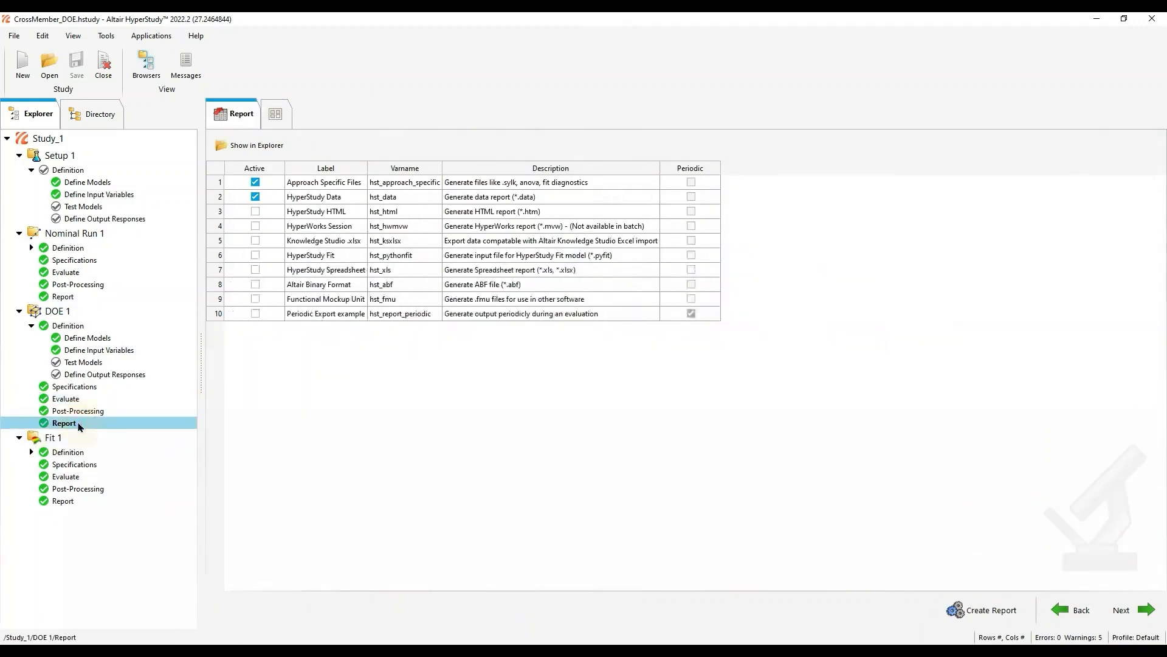
pyautogui.click(91, 411)
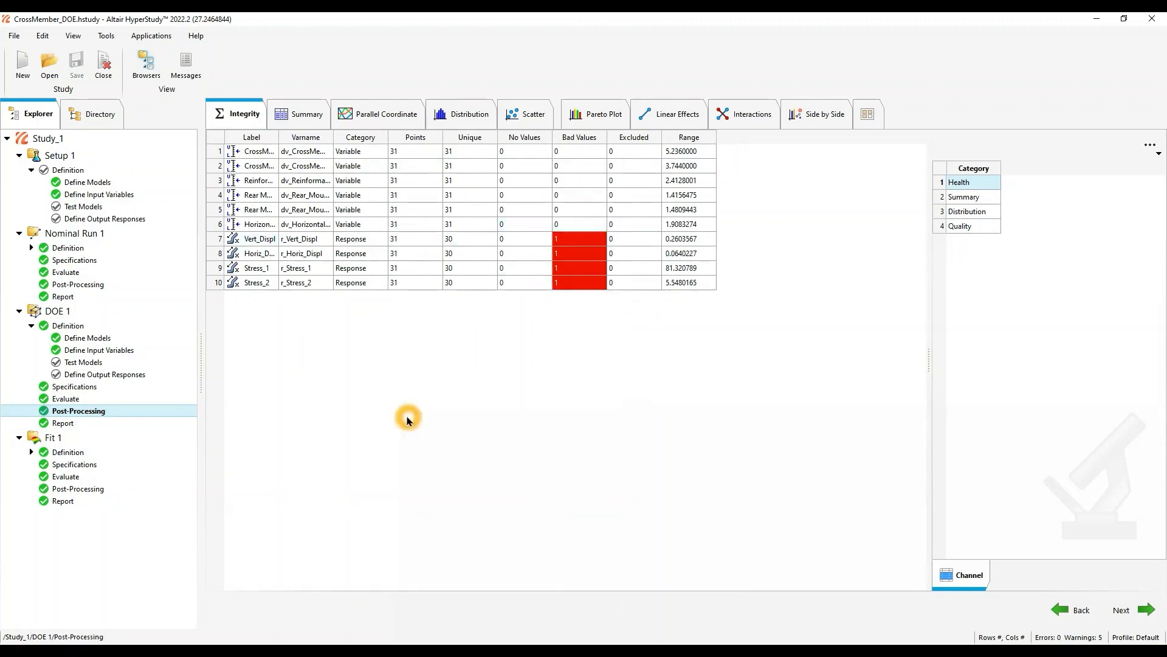
# - Expand the definition of Fit 1 and review its output responses and specifications
pyautogui.click(31, 452)
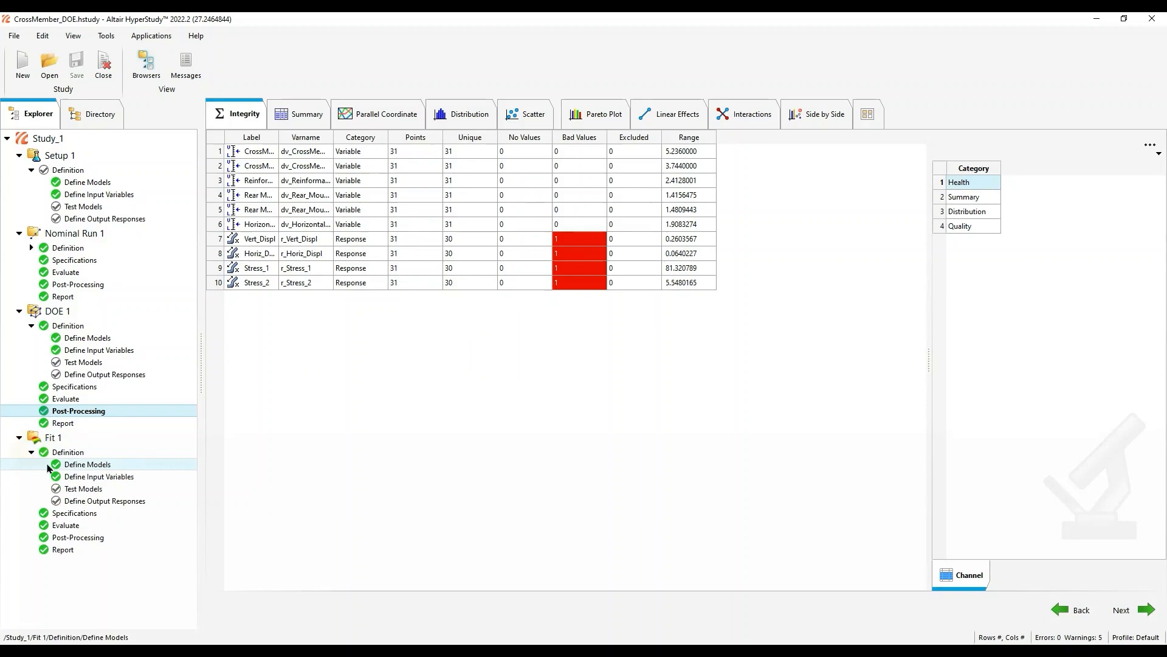
pyautogui.click(67, 512)
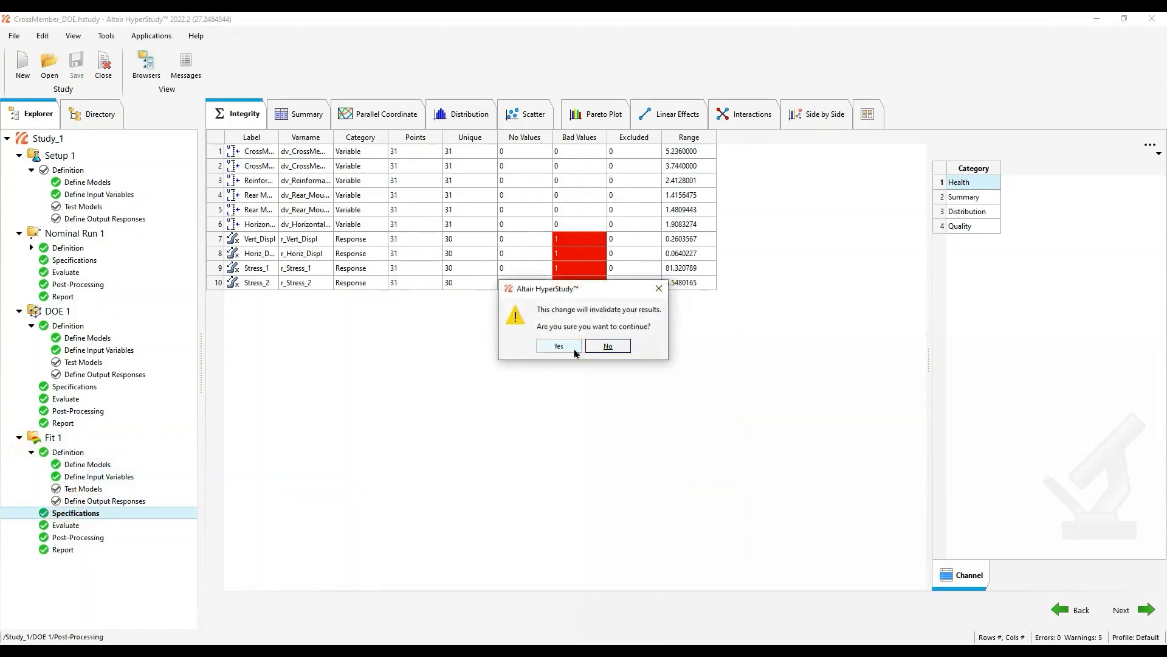
pyautogui.click(607, 345)
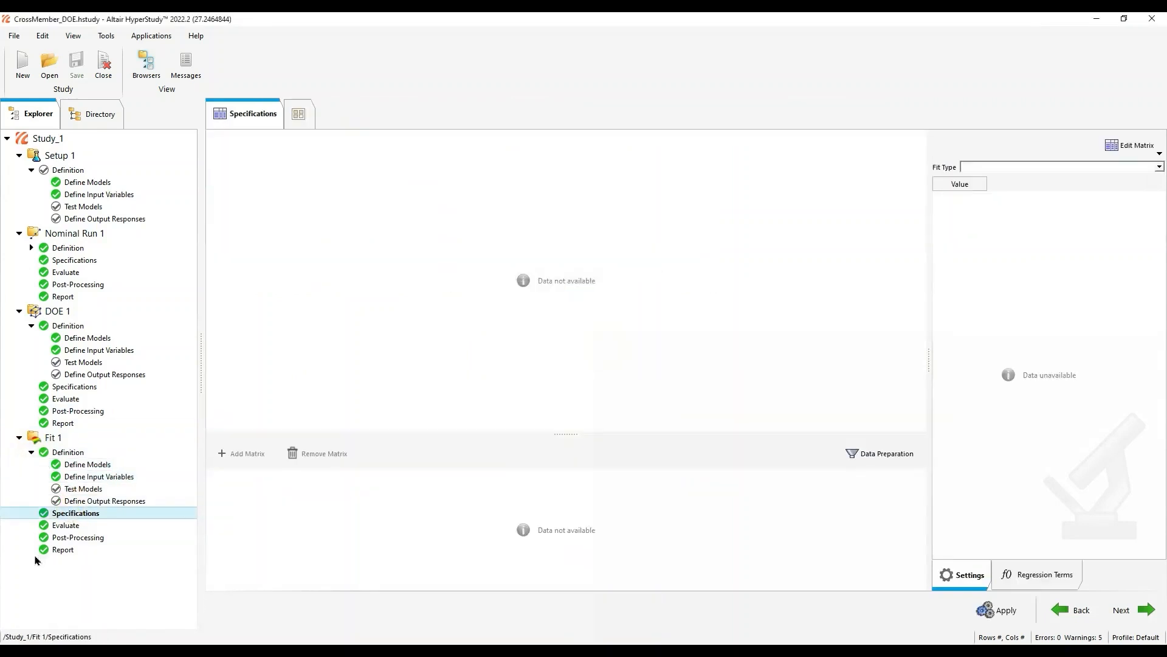
pyautogui.click(107, 501)
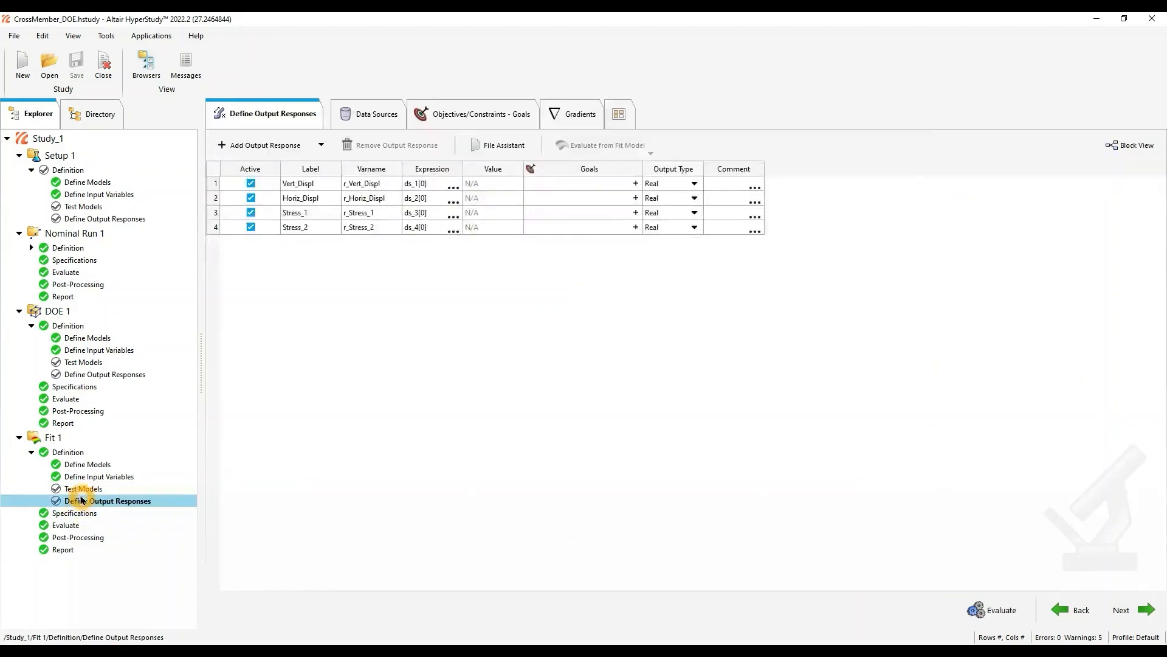
pyautogui.click(72, 513)
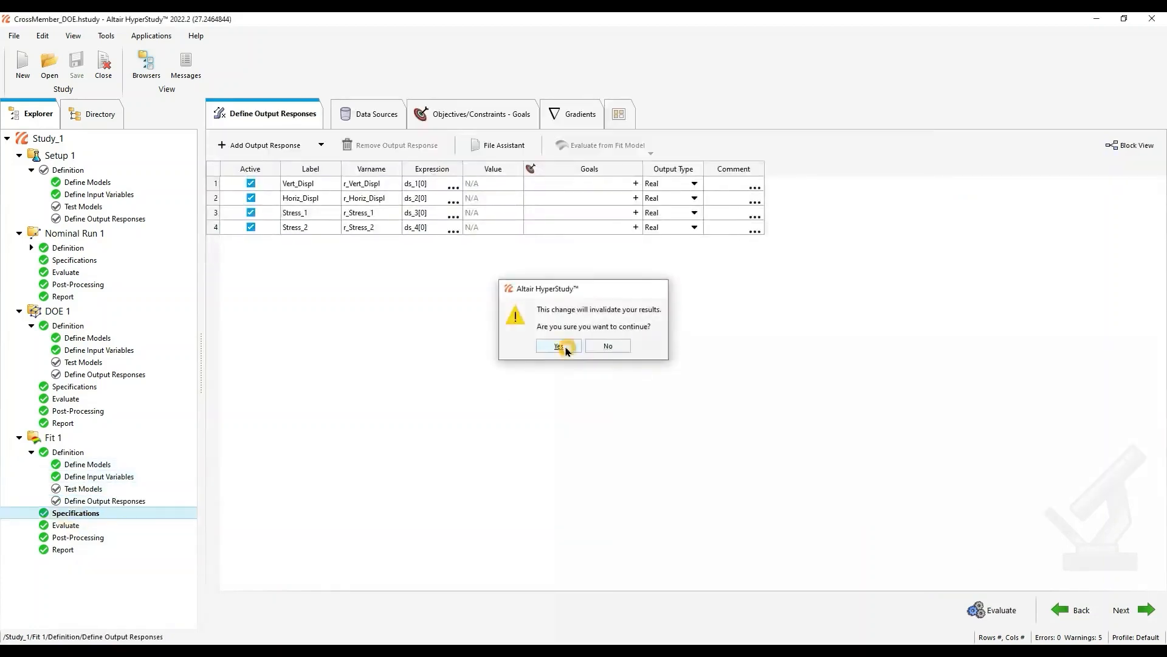
pyautogui.click(559, 346)
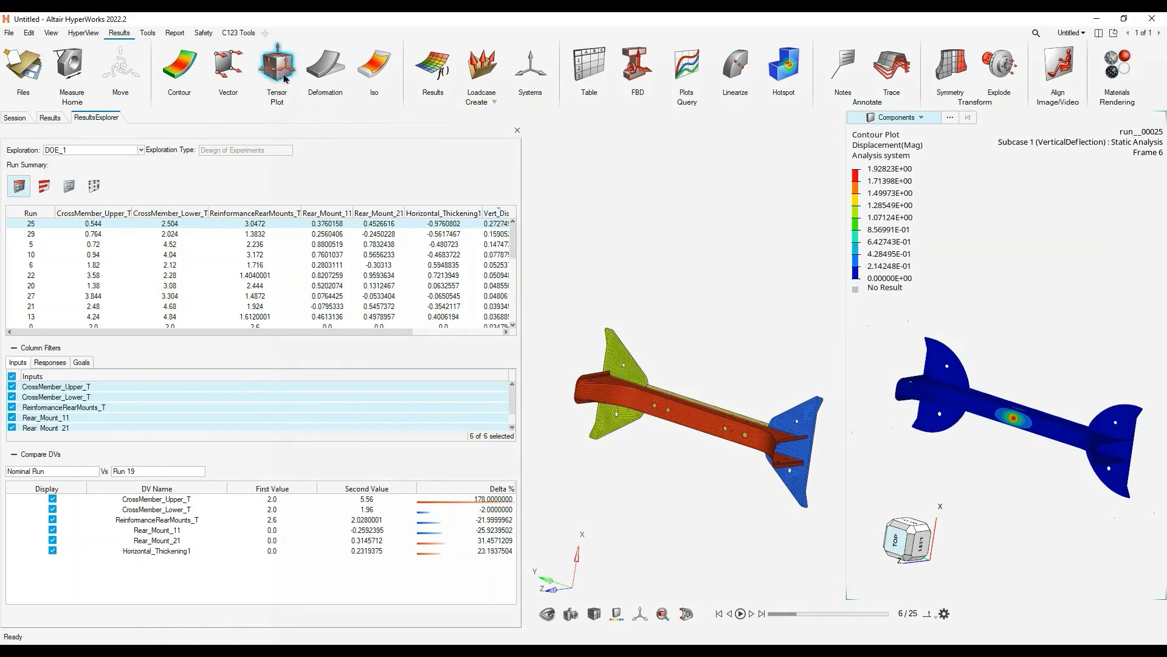
# - Return to the model window and open the study's explorations list, widened to show its full columns
pyautogui.click(644, 195)
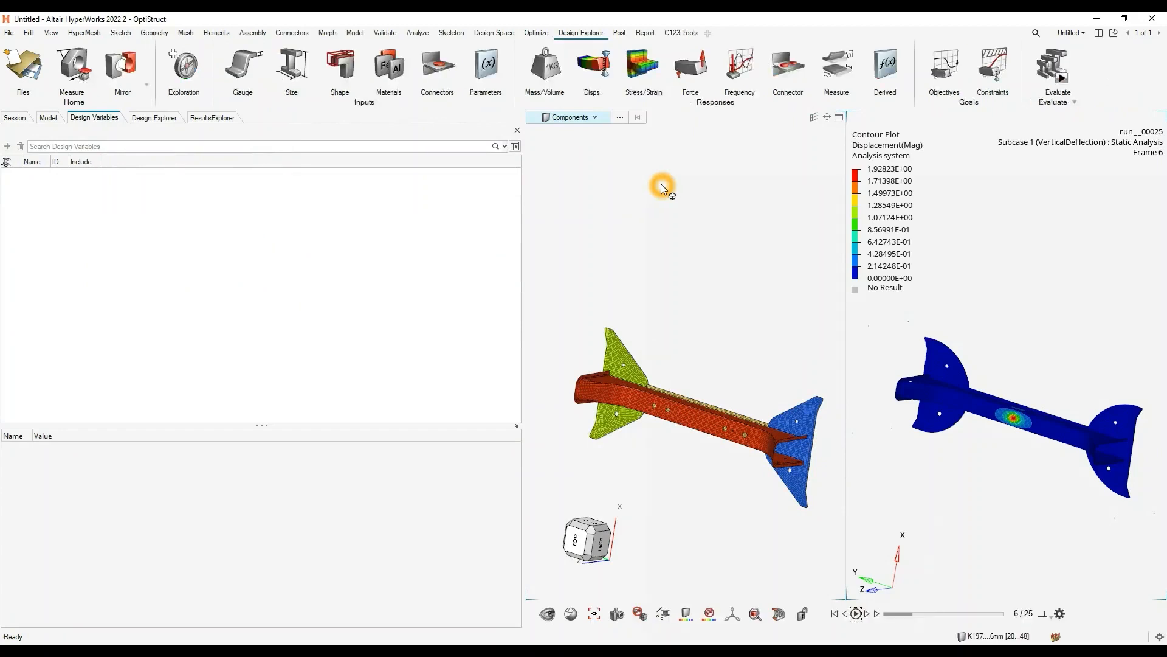
pyautogui.moveTo(524, 223); pyautogui.dragTo(406, 242)
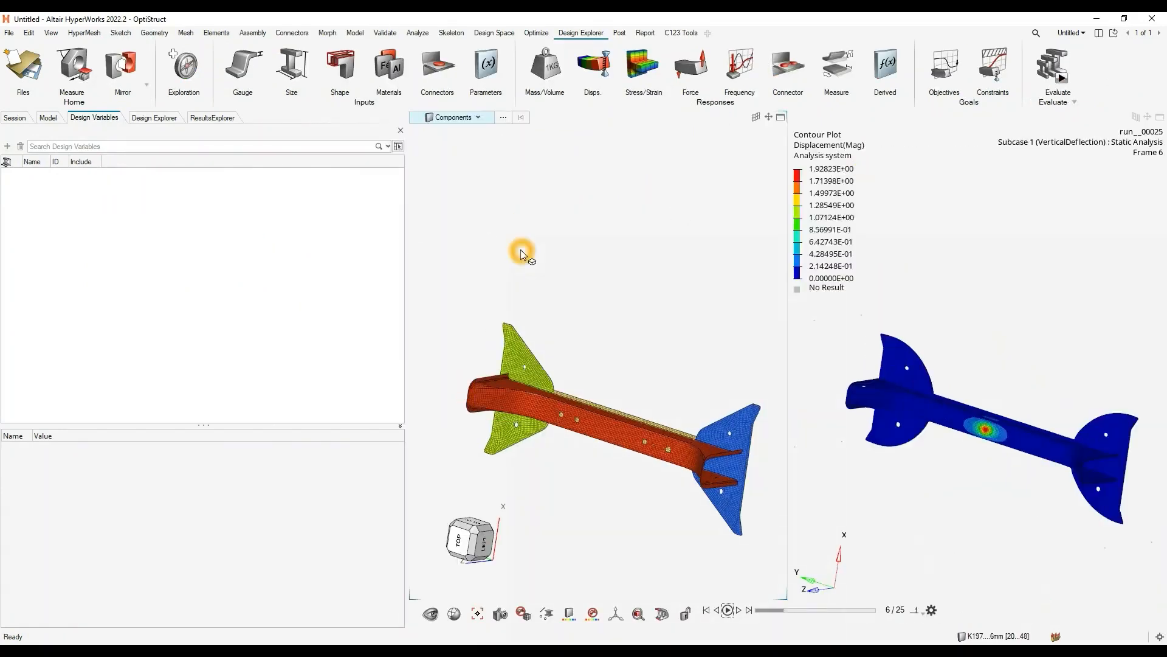
pyautogui.click(174, 61)
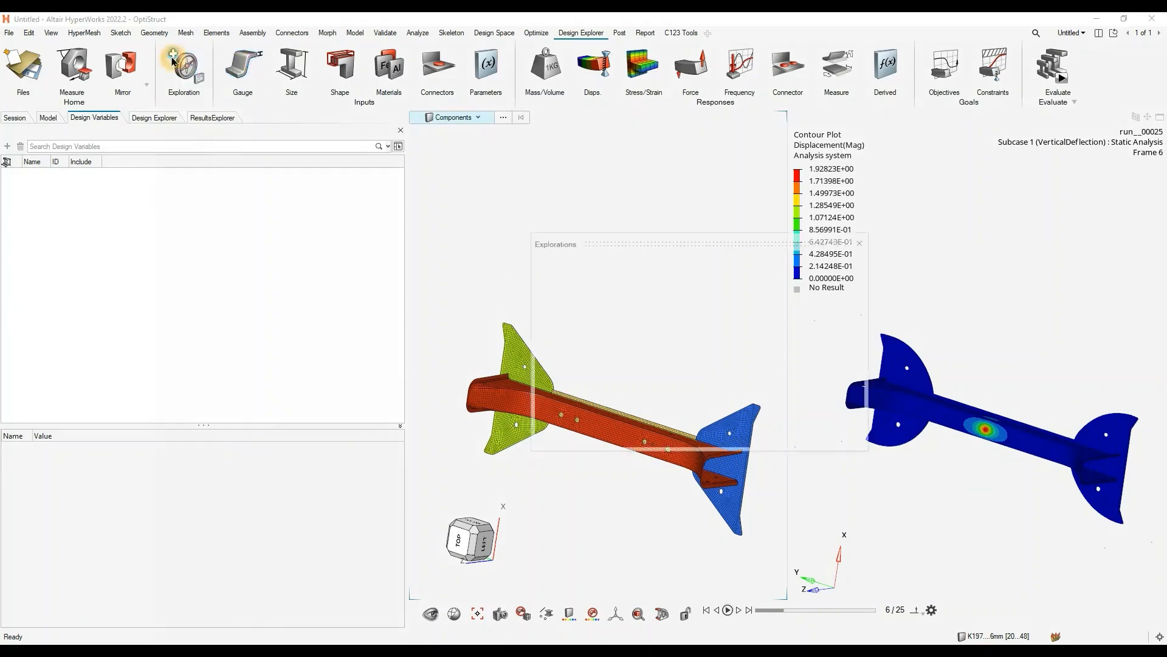
pyautogui.moveTo(643, 242); pyautogui.dragTo(464, 241)
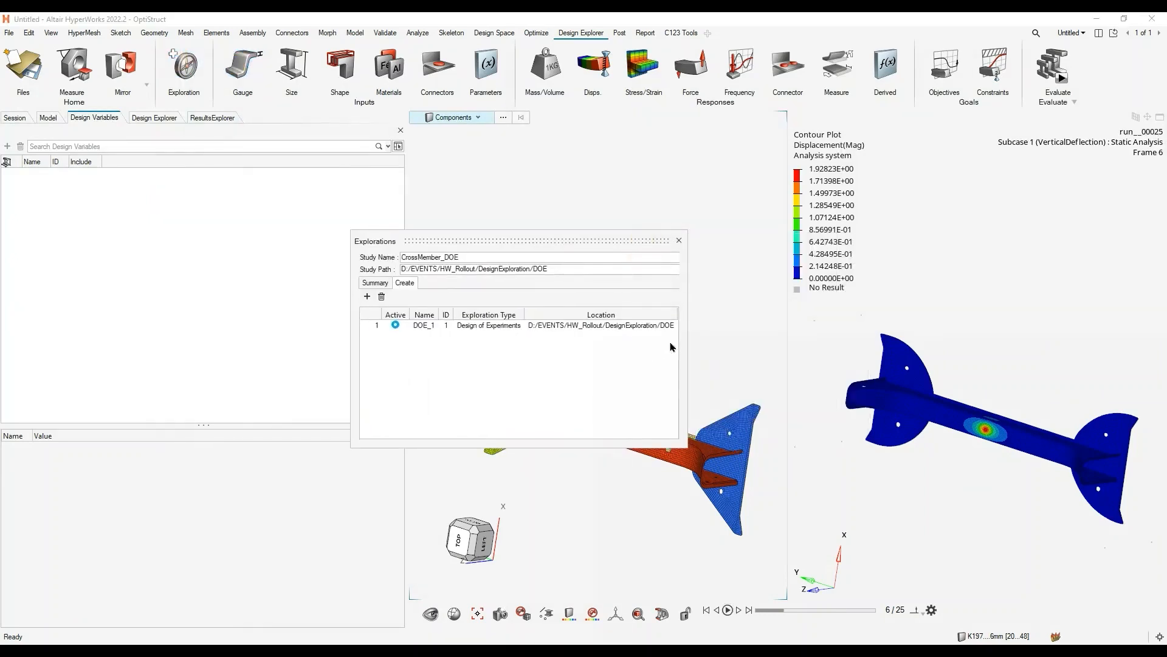
pyautogui.moveTo(687, 346); pyautogui.dragTo(881, 339)
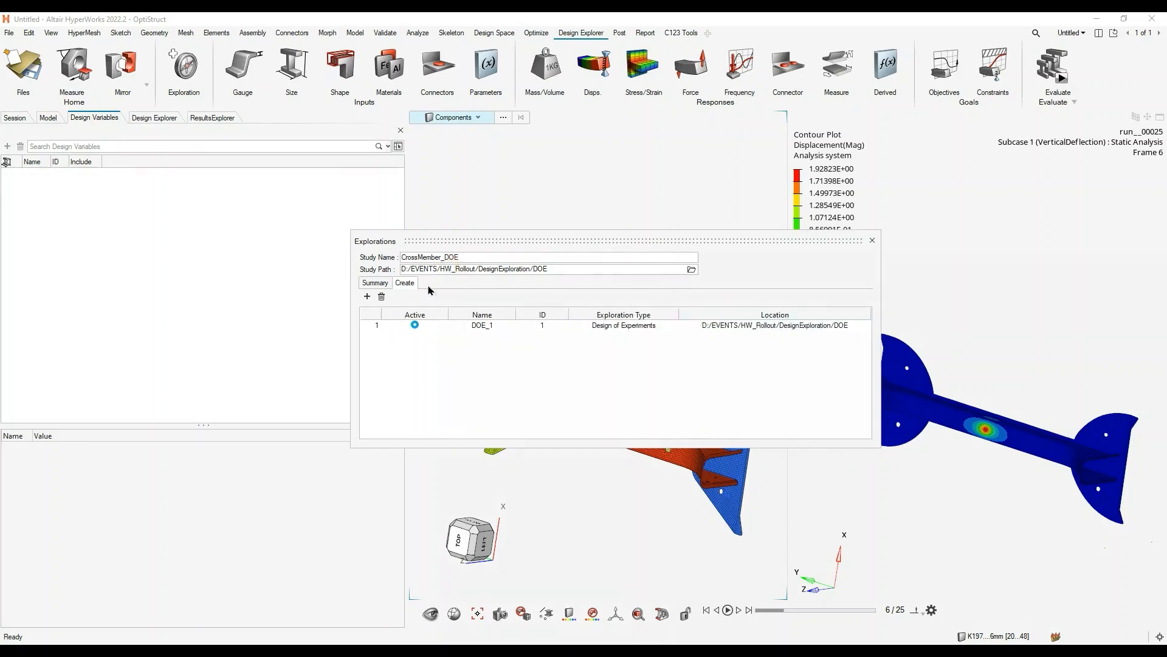
# - Add an Optimization exploration to the CrossMember_DOE study, check its location and study name, and close the explorations list
pyautogui.click(367, 297)
pyautogui.click(426, 334)
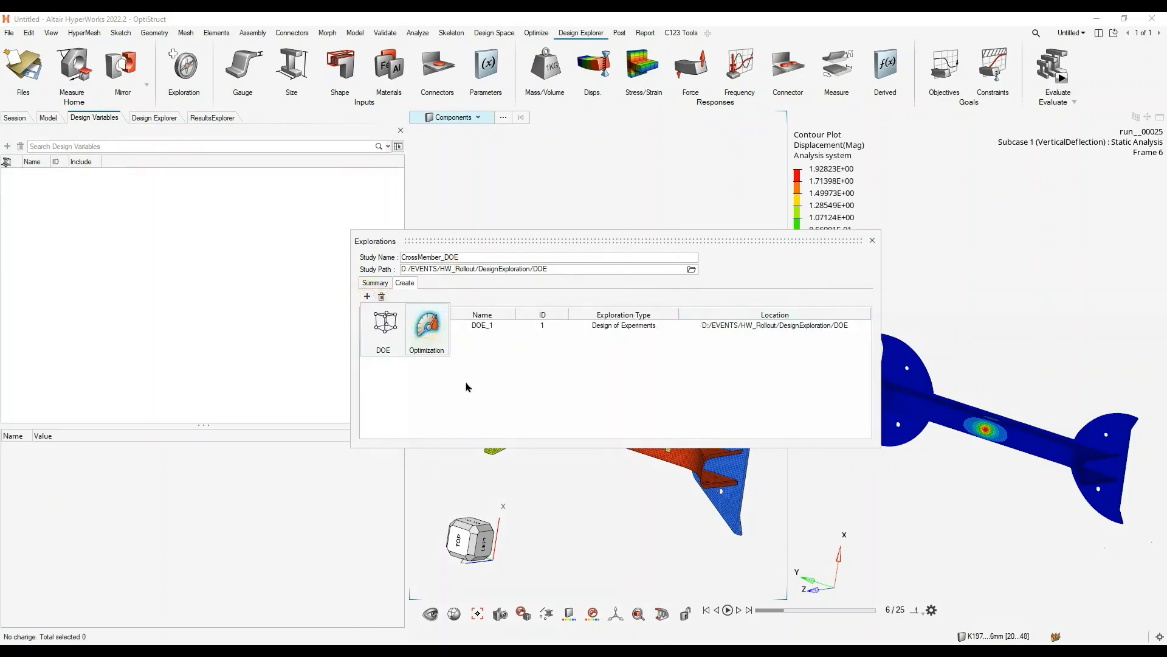
pyautogui.click(473, 393)
pyautogui.click(554, 369)
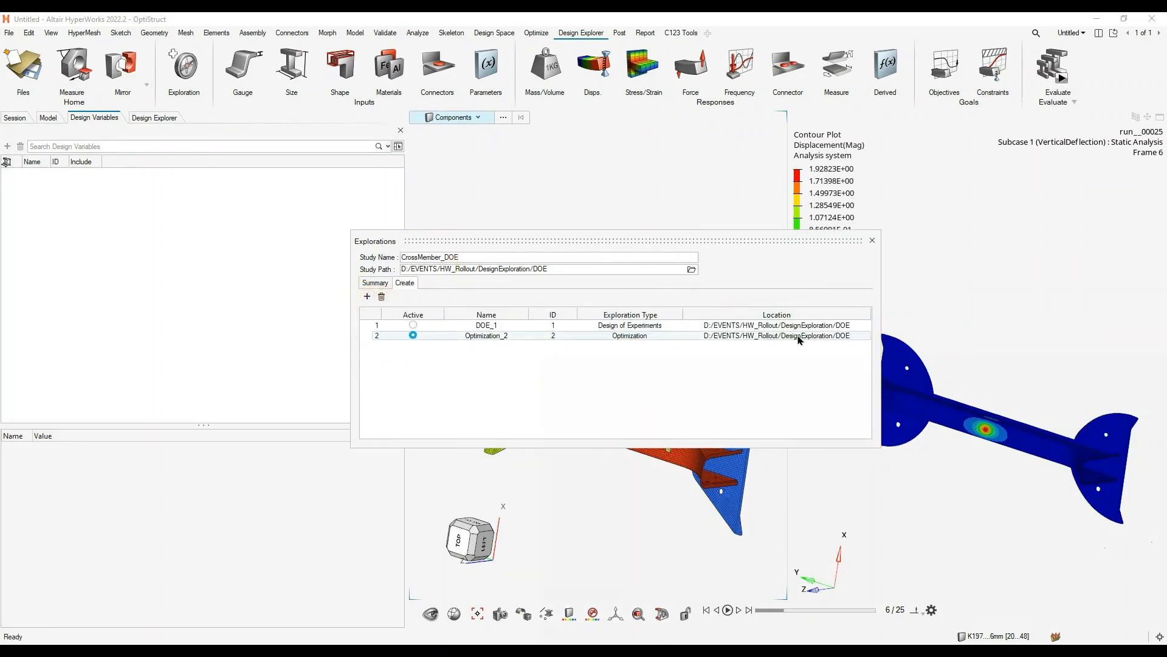
pyautogui.click(832, 341)
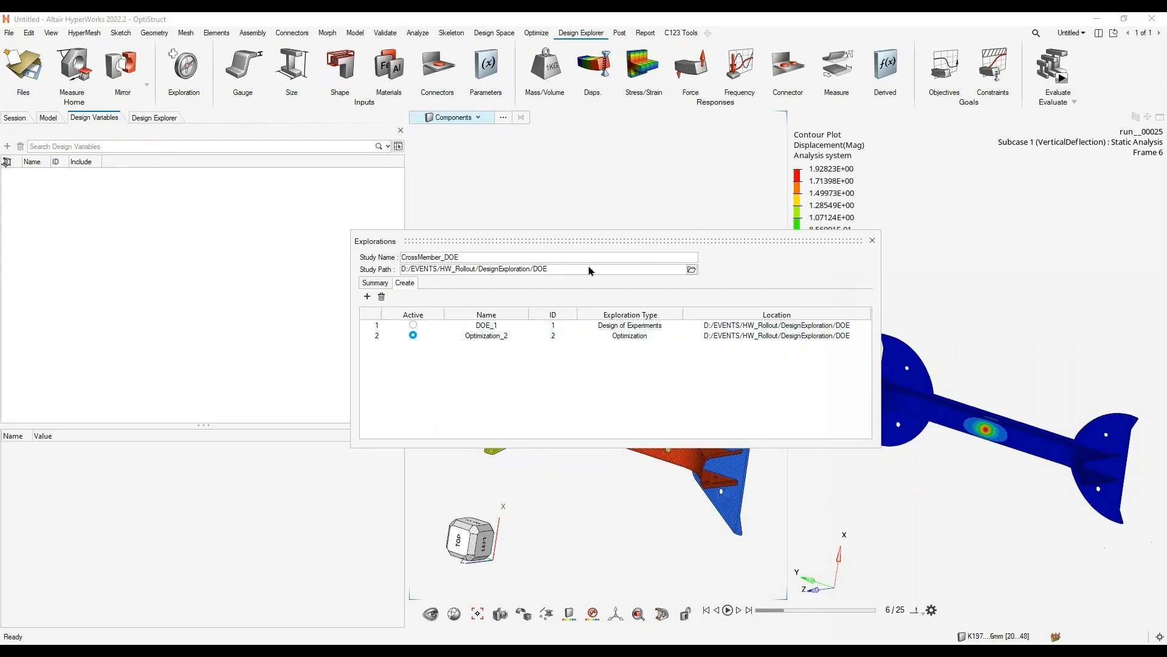
pyautogui.doubleClick(493, 261)
pyautogui.click(871, 241)
# - Enable all six design variables for Optimization_2, from CrossMember_Upper_T through Horizontal Thickening1
pyautogui.click(161, 119)
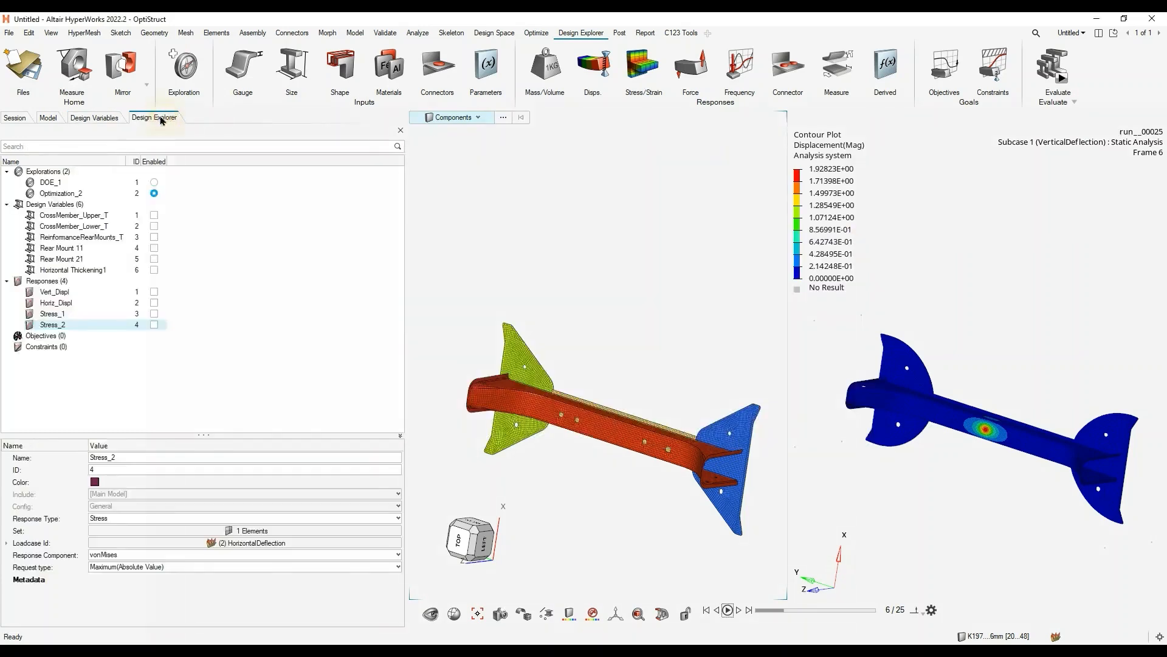
pyautogui.click(155, 193)
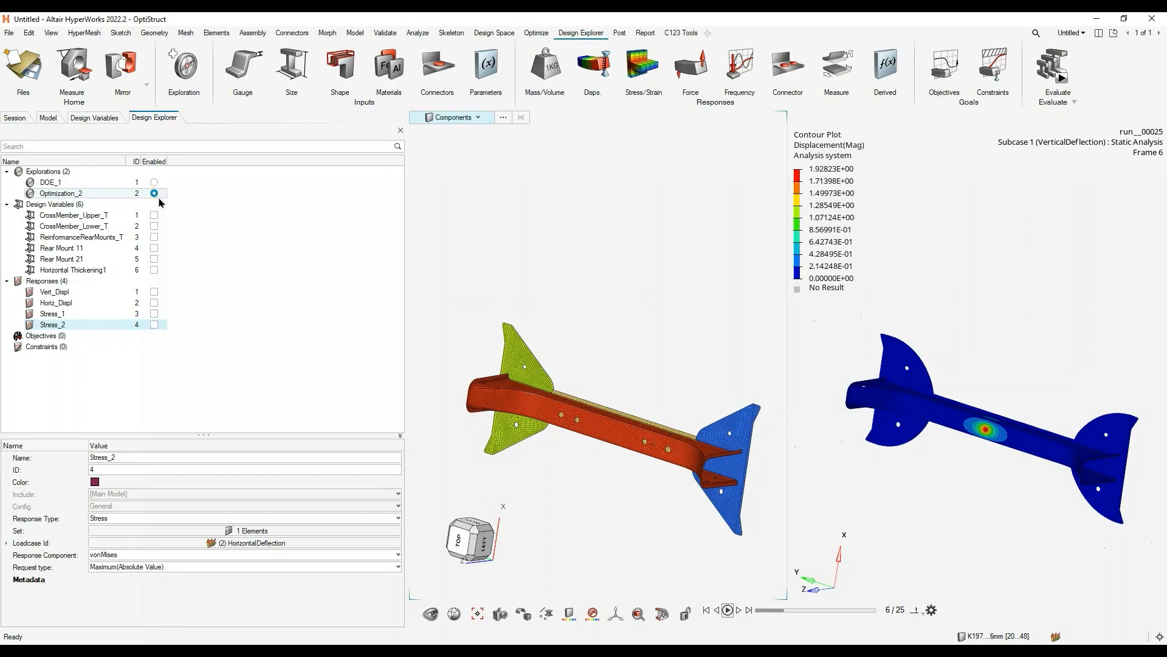
pyautogui.click(154, 216)
pyautogui.click(155, 225)
pyautogui.click(154, 237)
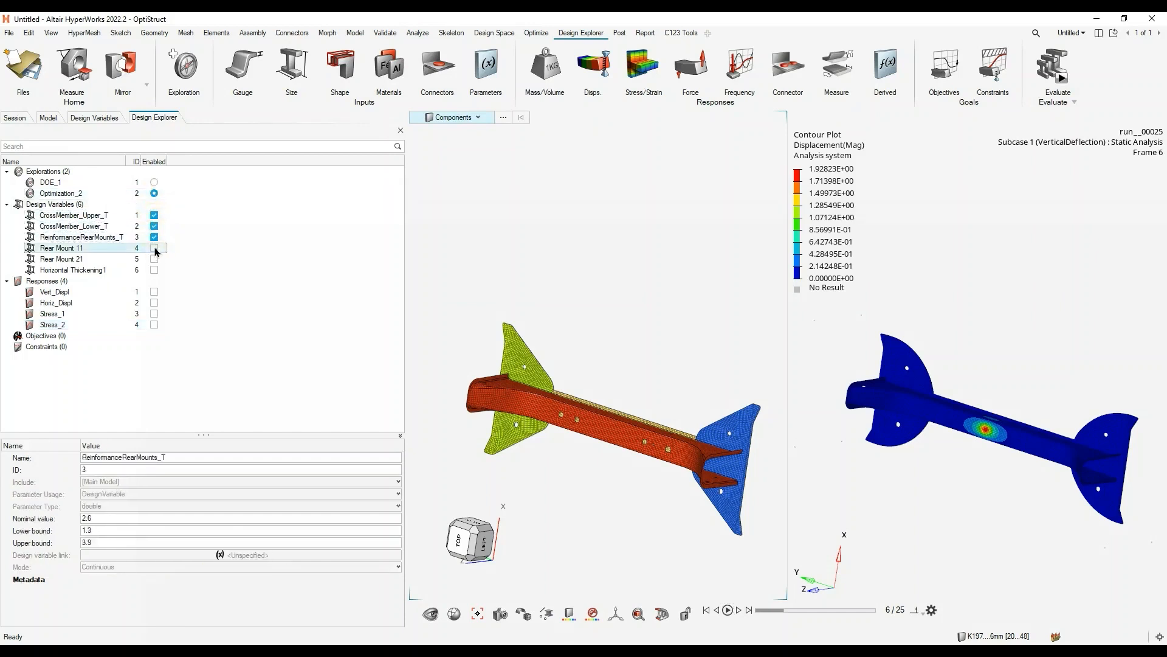
pyautogui.click(154, 247)
pyautogui.click(155, 258)
pyautogui.click(155, 270)
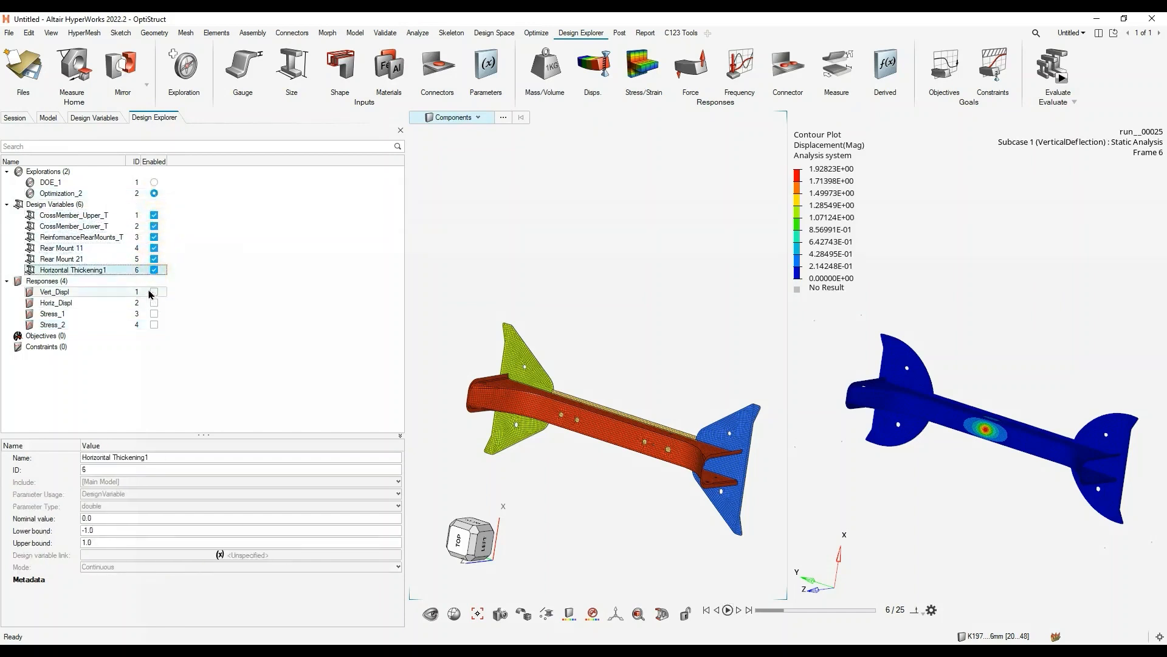
# - Enable the Vert_Displ, Horiz_Displ, Stress_1 and Stress_2 responses for the optimization
pyautogui.moveTo(115, 294); pyautogui.dragTo(116, 324)
pyautogui.click(154, 291)
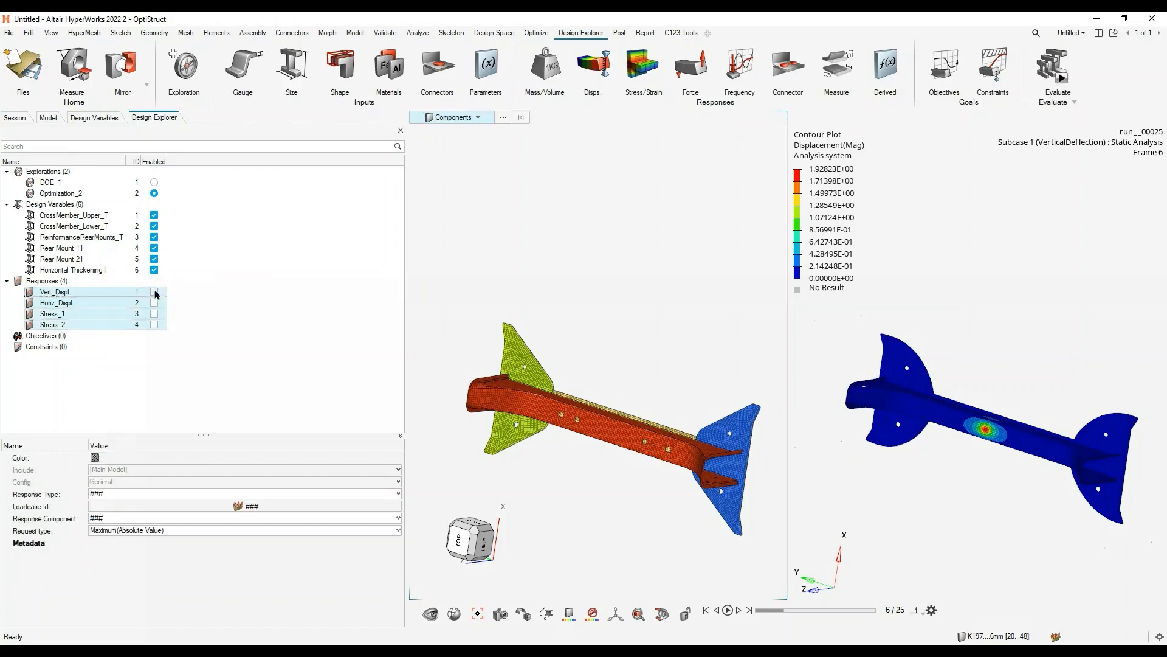
pyautogui.click(154, 302)
pyautogui.click(154, 313)
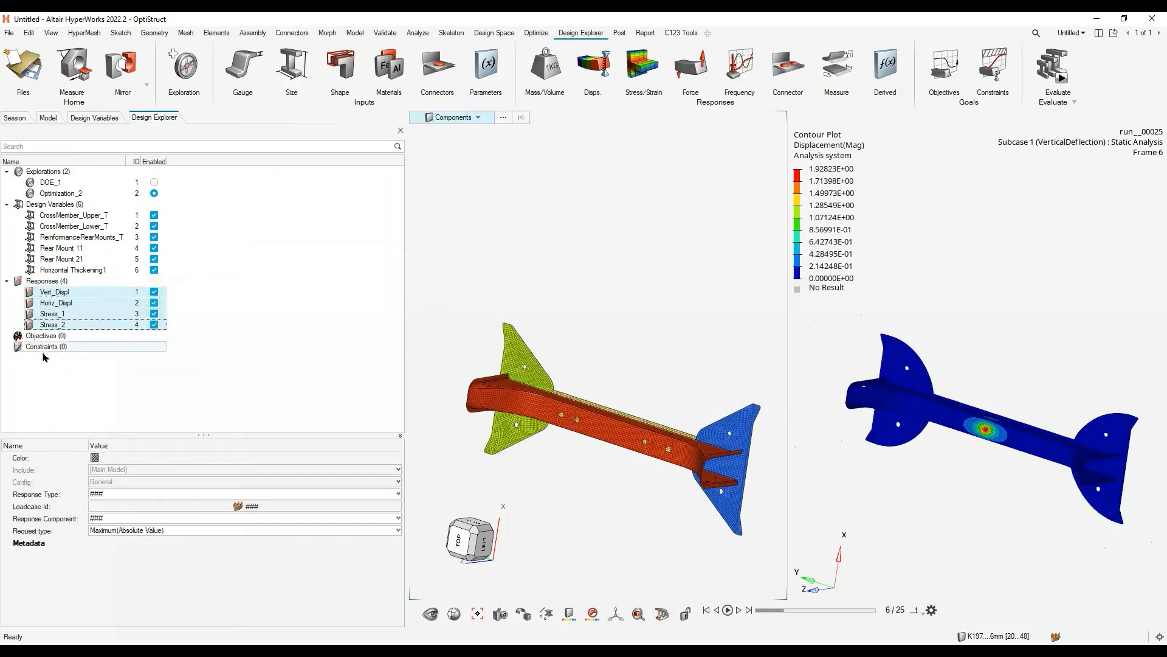
pyautogui.click(344, 288)
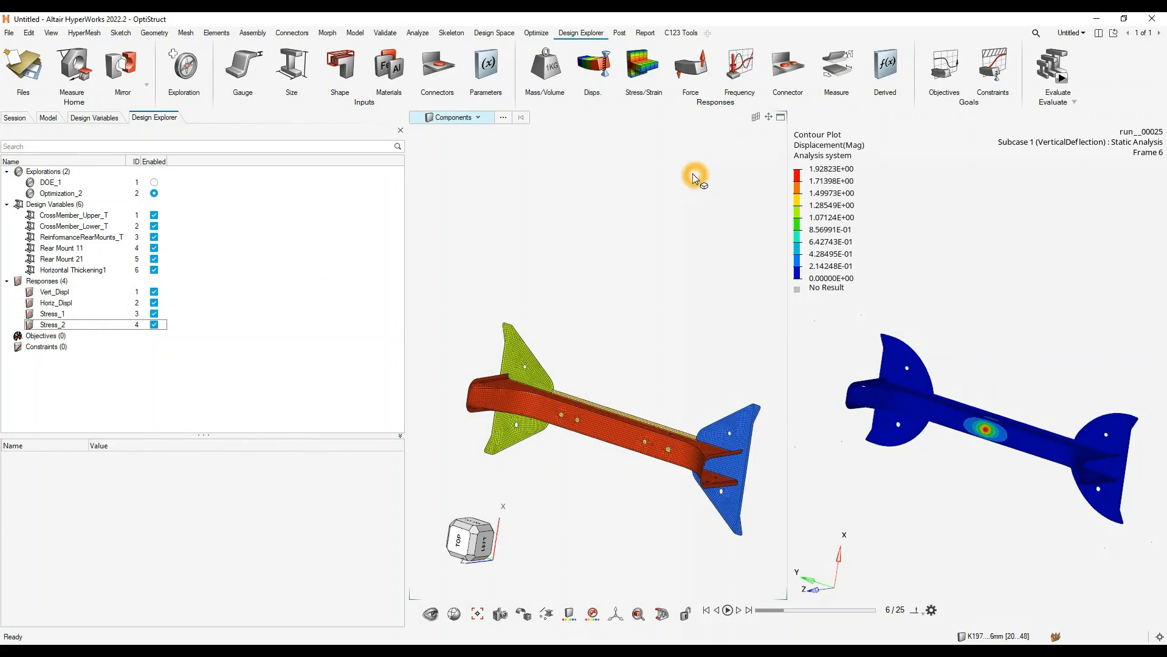
pyautogui.click(547, 68)
pyautogui.click(780, 118)
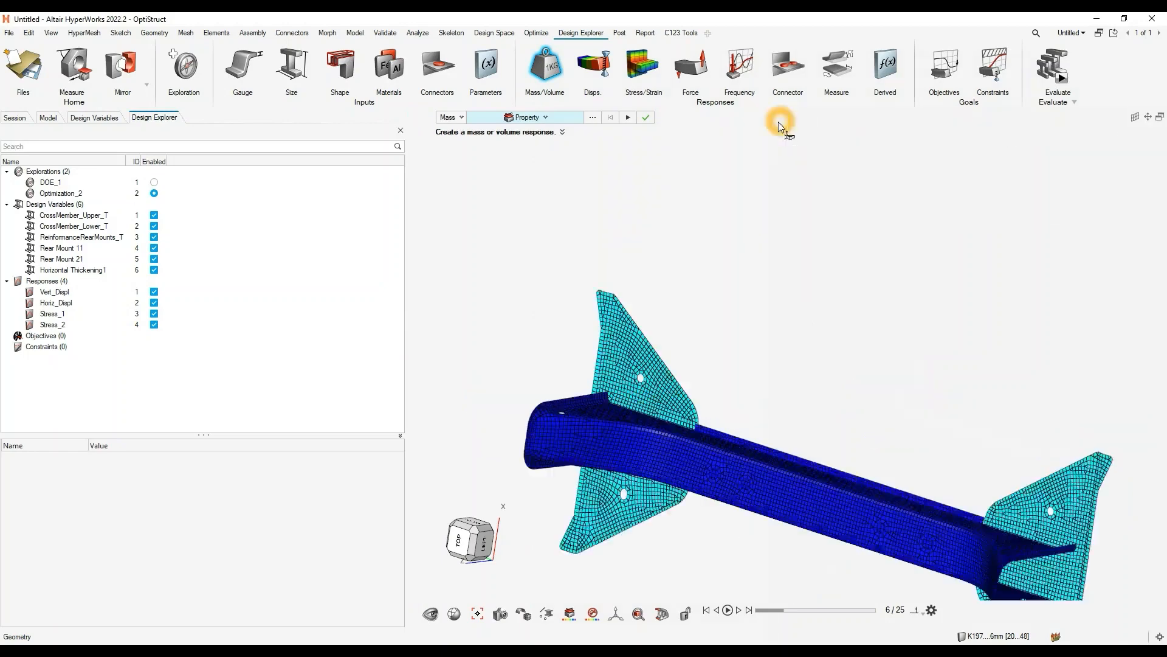
pyautogui.click(534, 121)
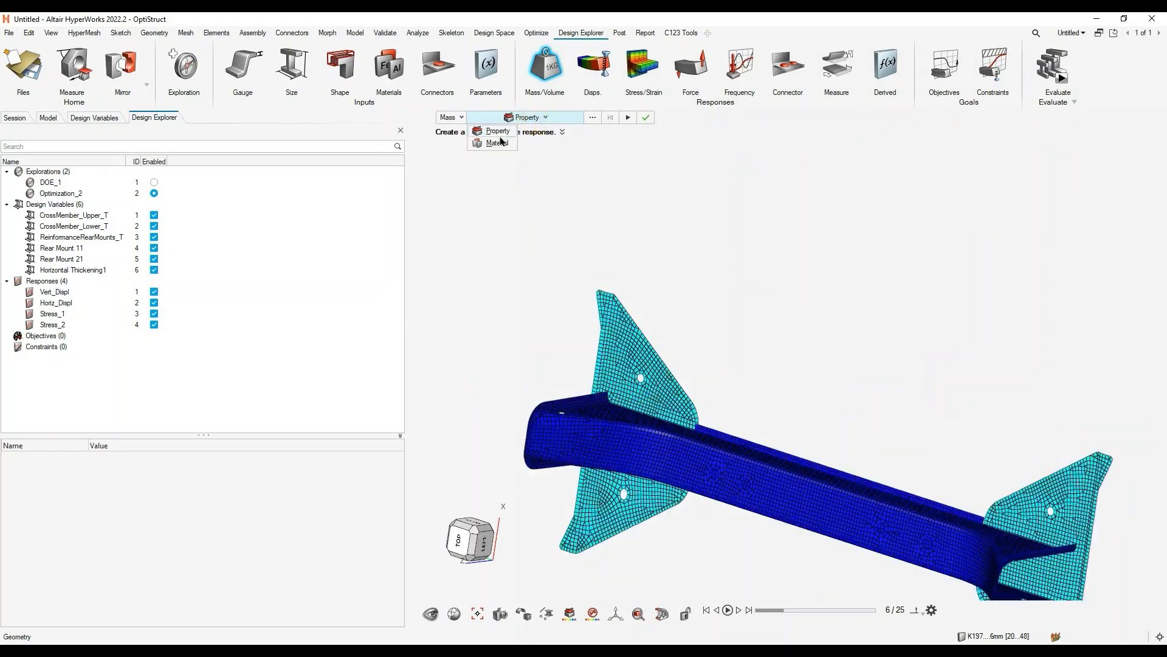
pyautogui.click(662, 184)
pyautogui.scroll(-3, 675, 233)
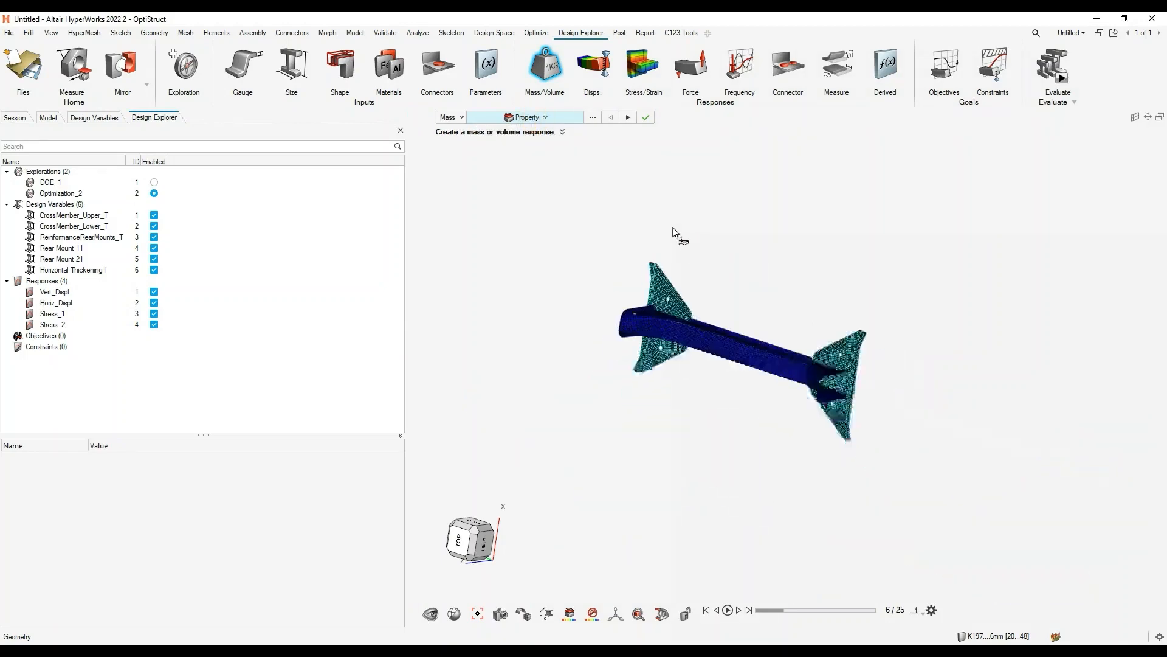
pyautogui.moveTo(674, 232); pyautogui.dragTo(627, 177, button='middle')
pyautogui.click(453, 117)
pyautogui.click(453, 139)
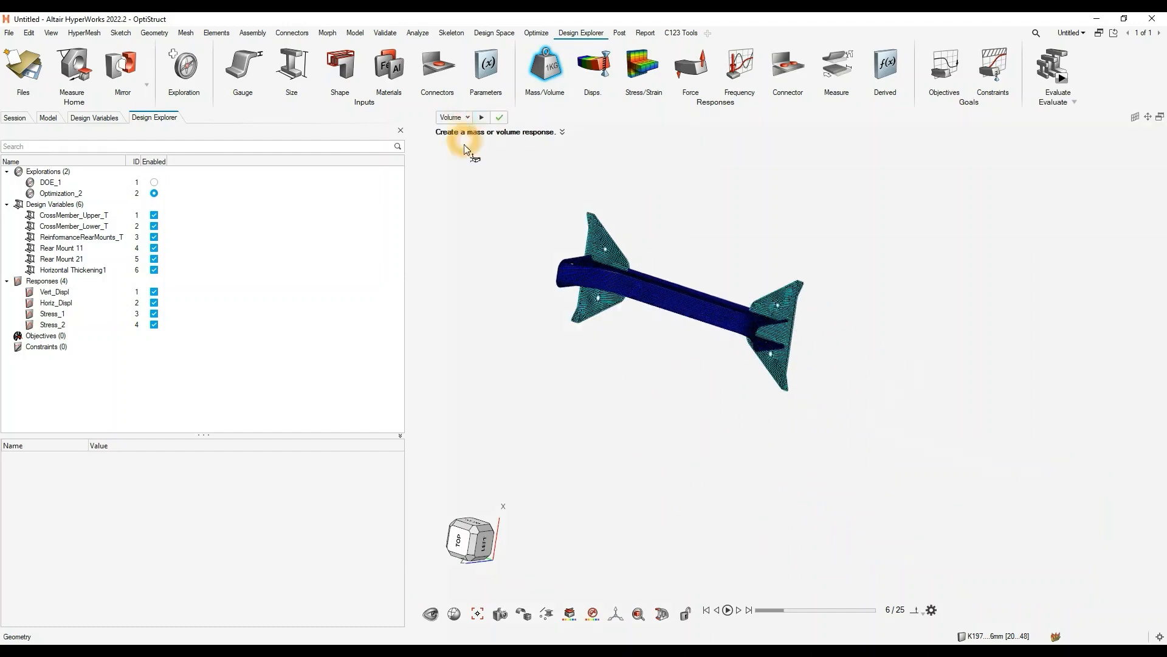
pyautogui.click(499, 117)
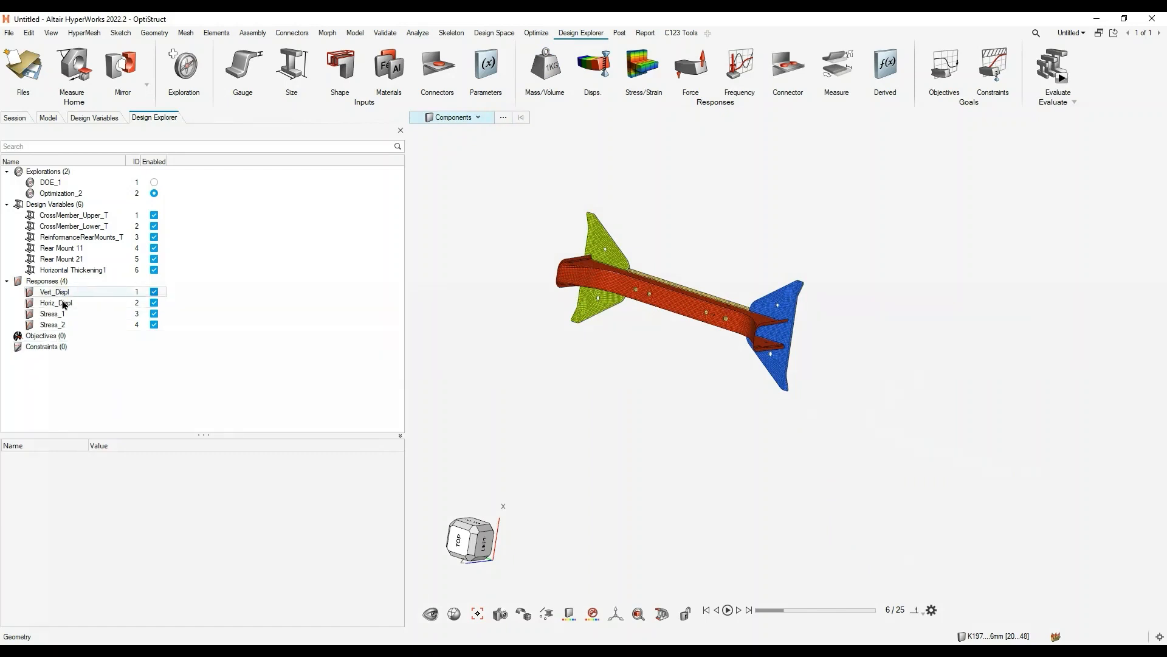
# - Create a Volume response for the crossmember model and select it to show its properties
pyautogui.click(545, 67)
pyautogui.click(453, 118)
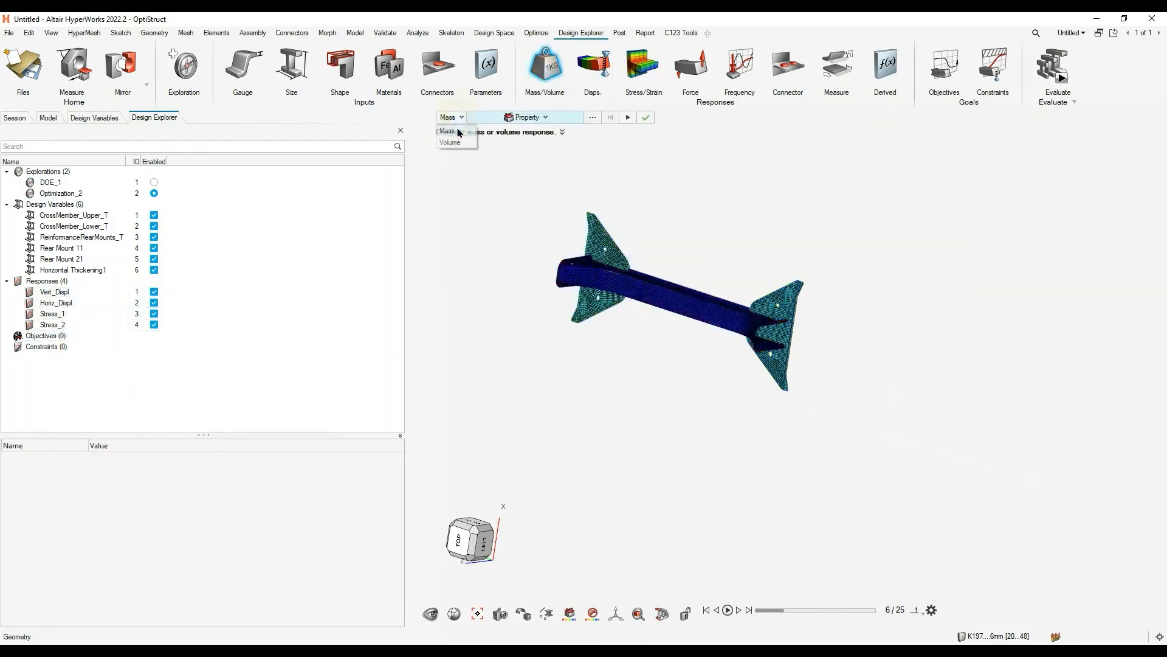
pyautogui.click(451, 141)
pyautogui.click(484, 118)
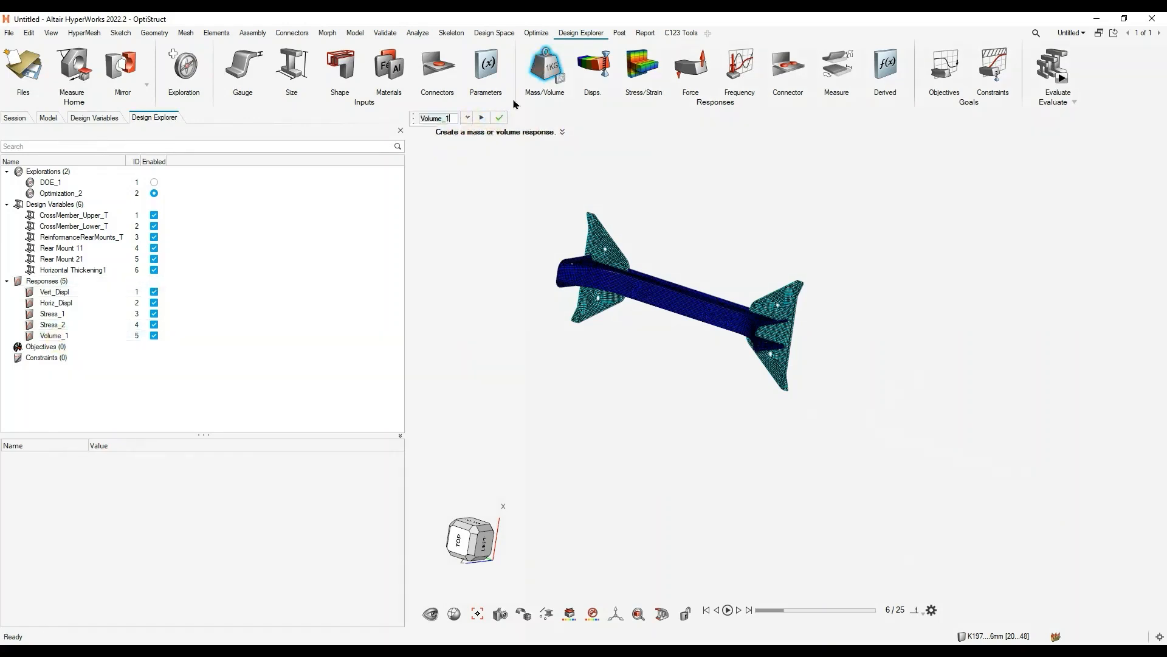
pyautogui.press('Escape')
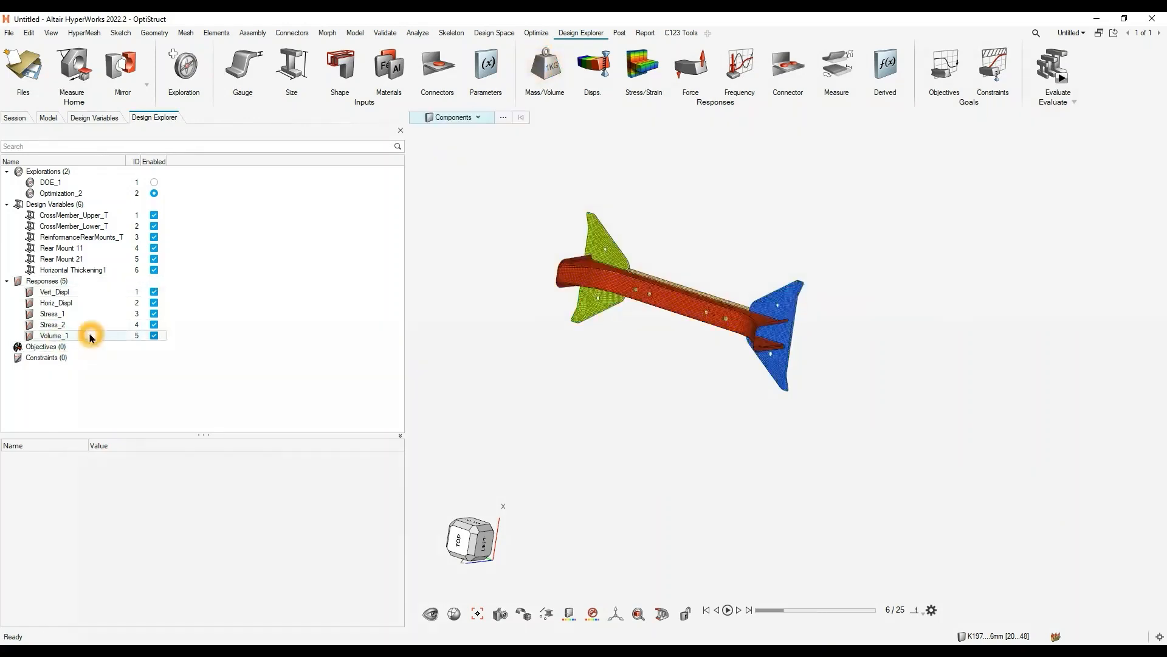
pyautogui.click(86, 335)
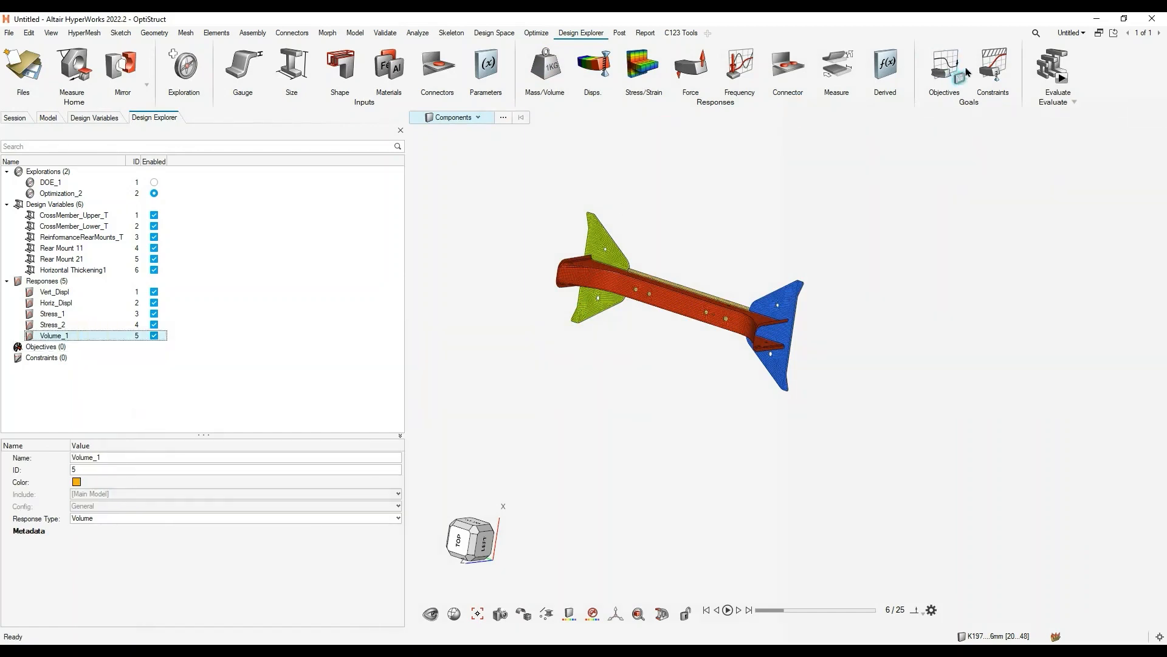
# - Create an optimization objective that minimizes the Volume_1 response
pyautogui.click(946, 65)
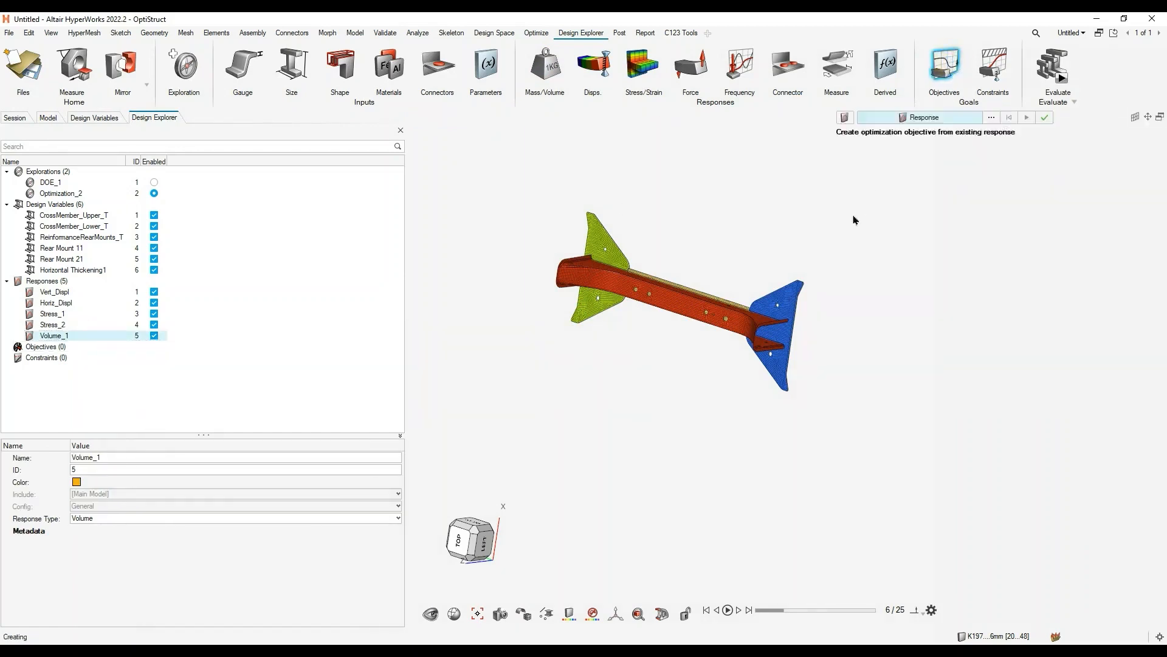
pyautogui.click(993, 117)
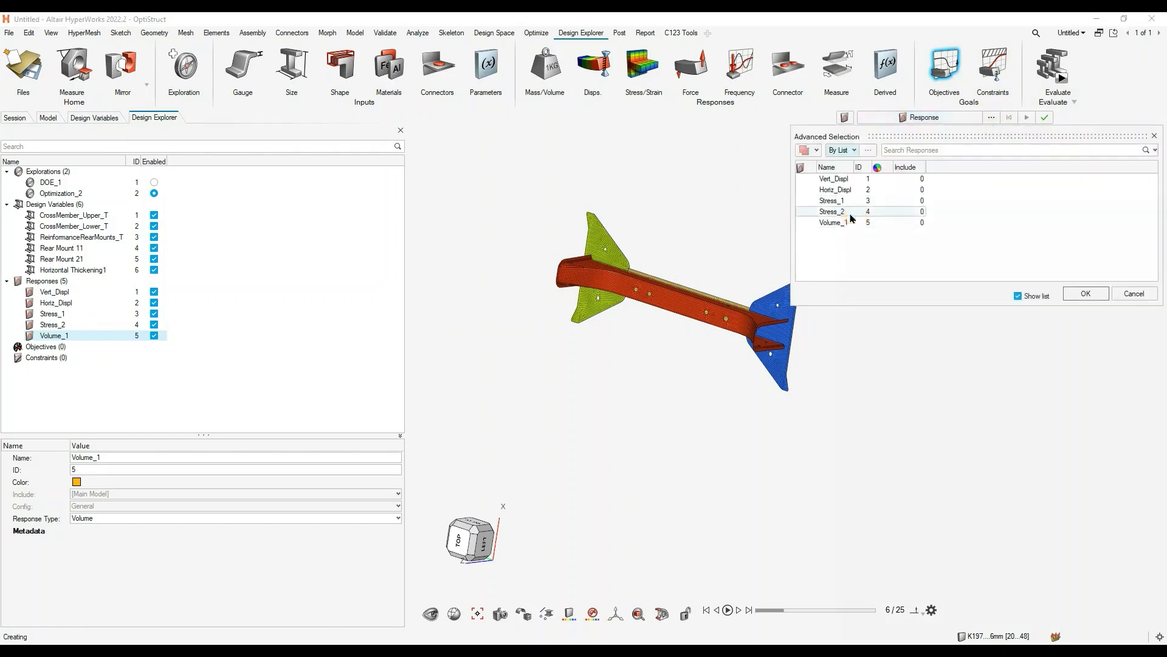
pyautogui.click(842, 224)
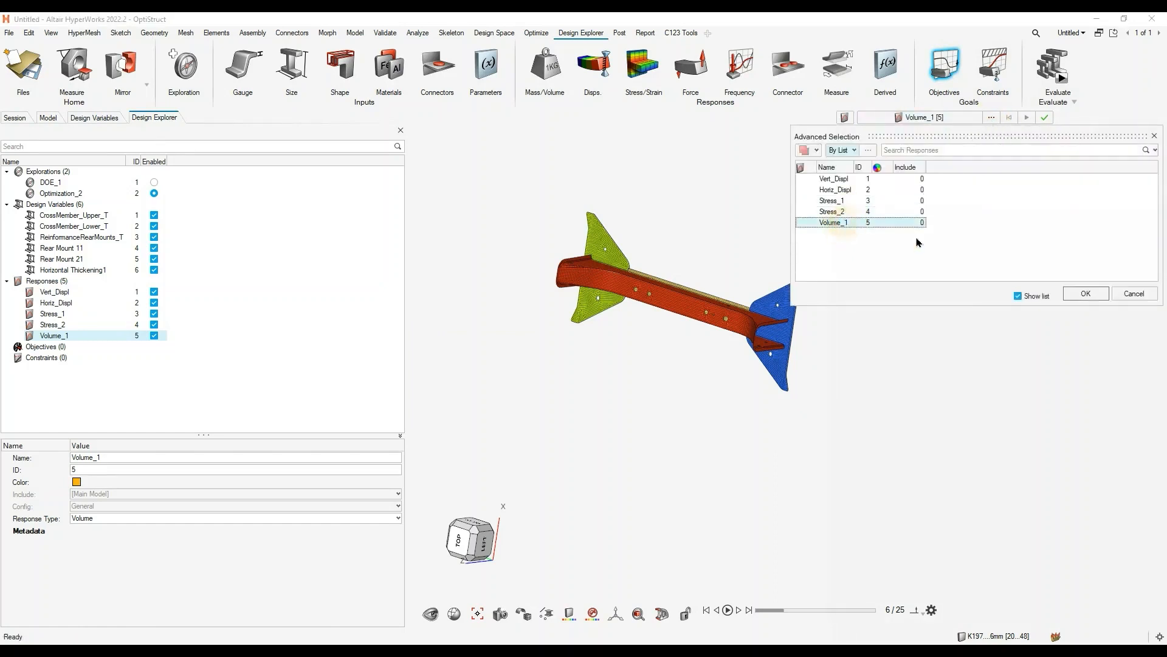
pyautogui.click(1085, 293)
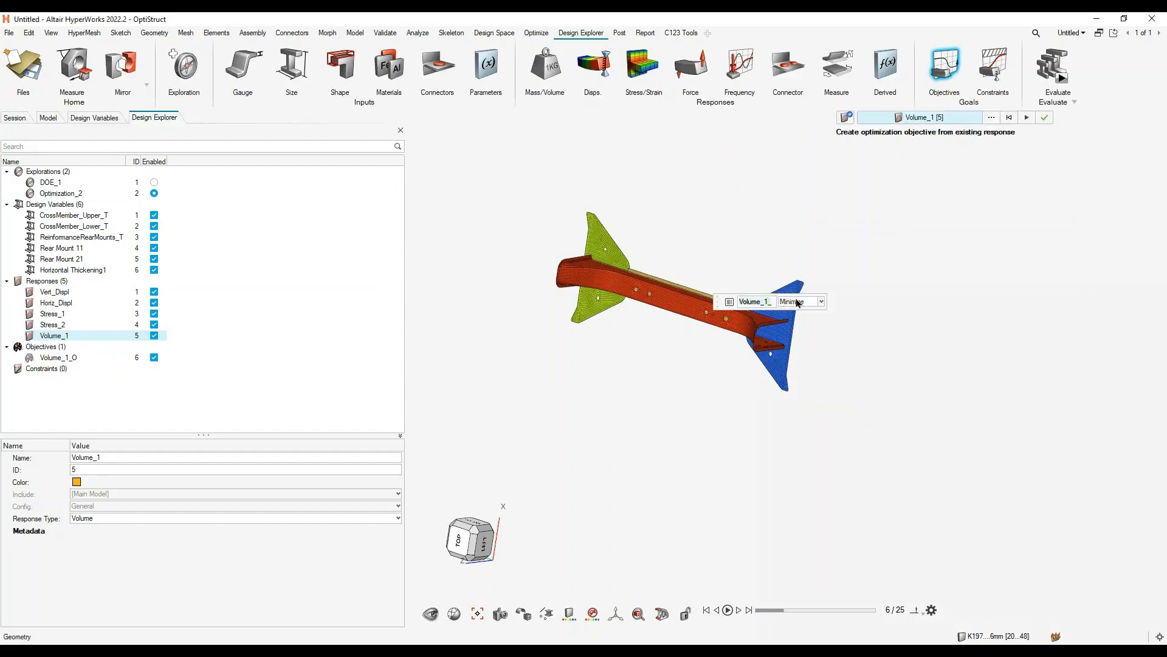
pyautogui.click(1041, 118)
# - Create an optimization constraint on the Vert_Displ response with an upper bound of 1.00
pyautogui.click(992, 67)
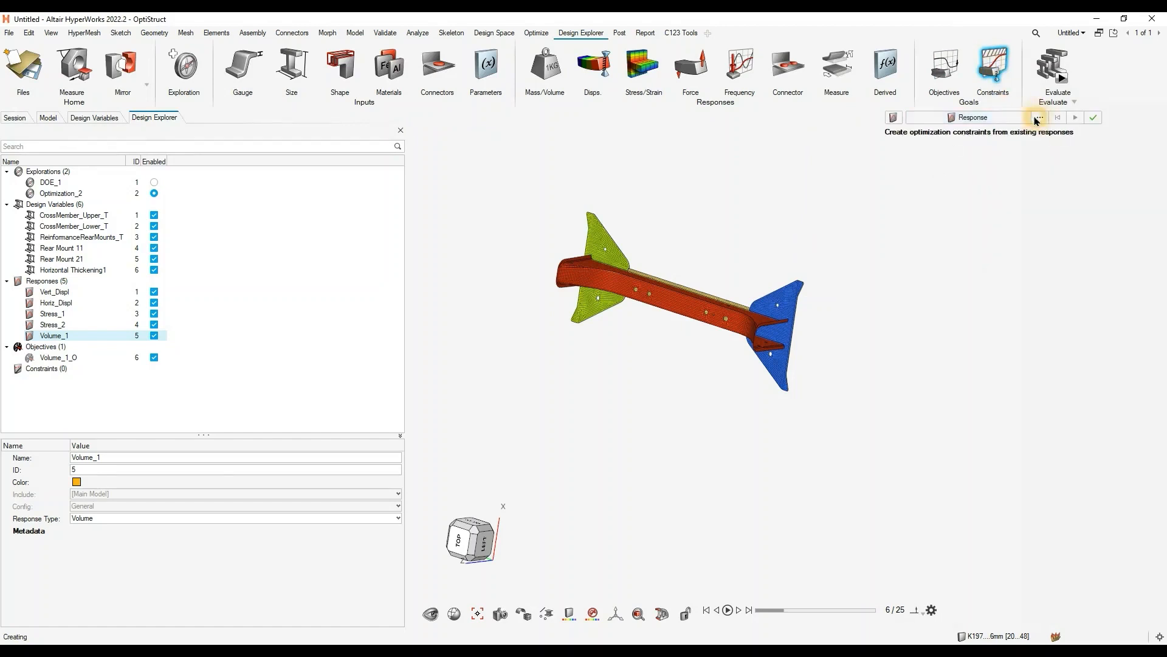
pyautogui.click(1039, 117)
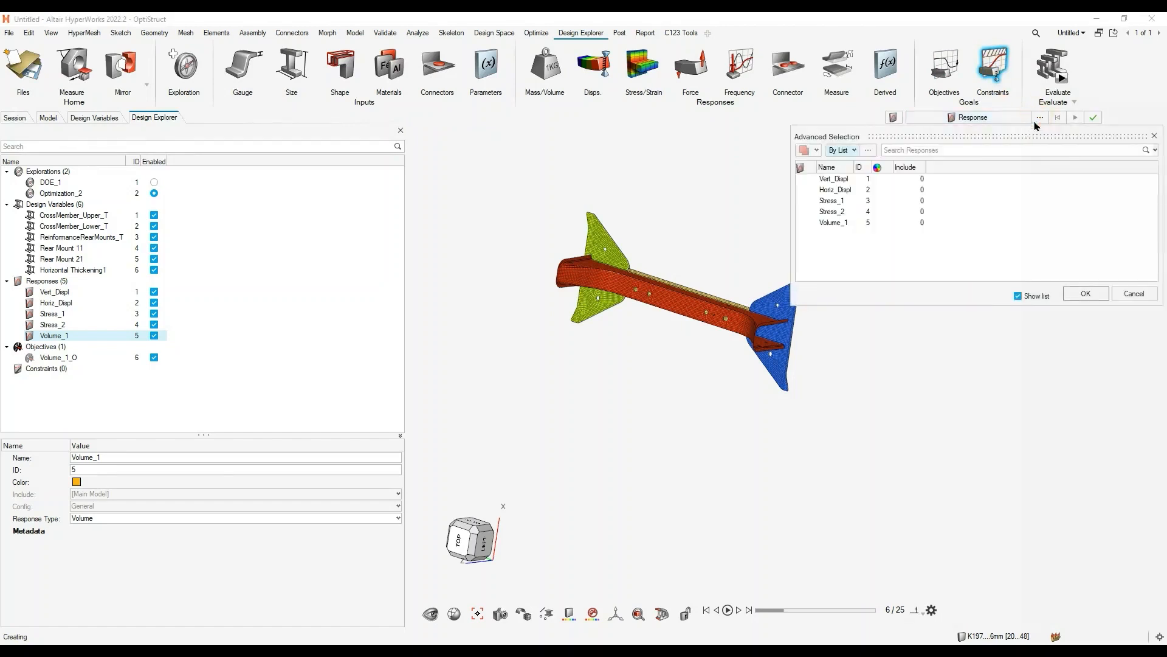
pyautogui.click(841, 180)
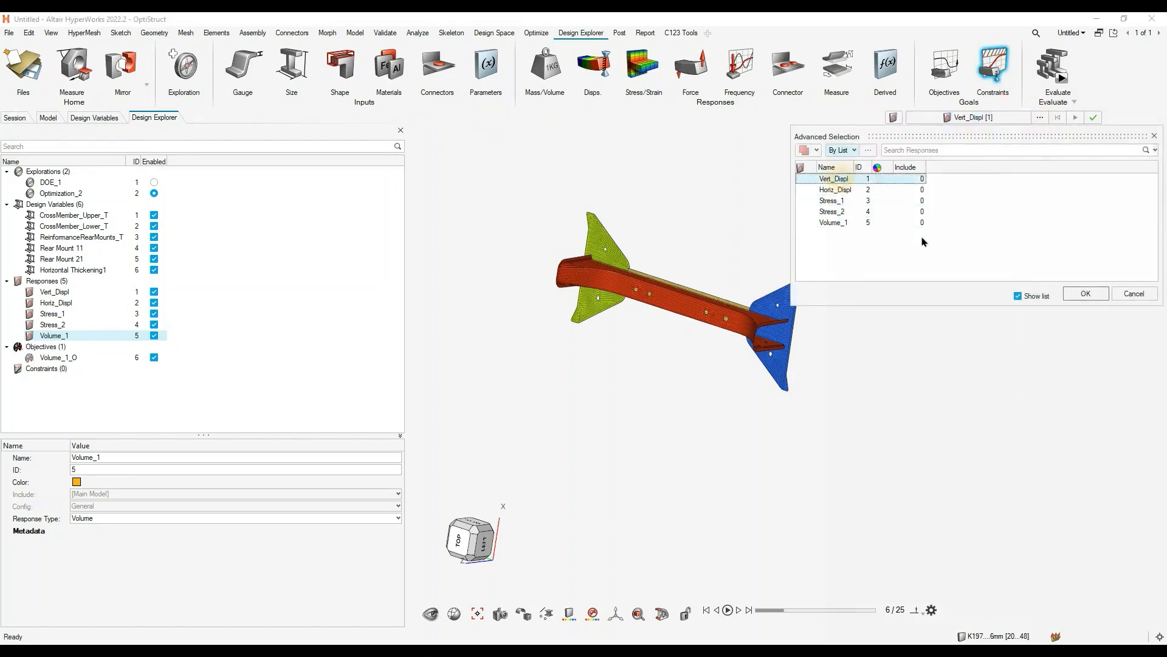
pyautogui.click(1086, 294)
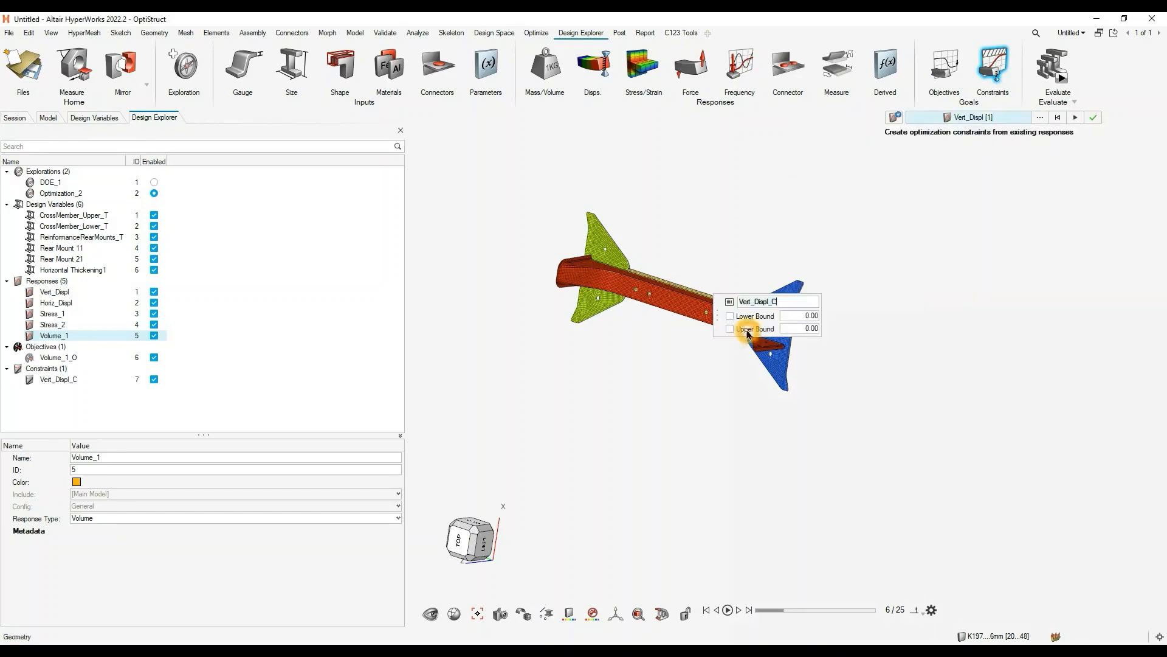
pyautogui.click(807, 329)
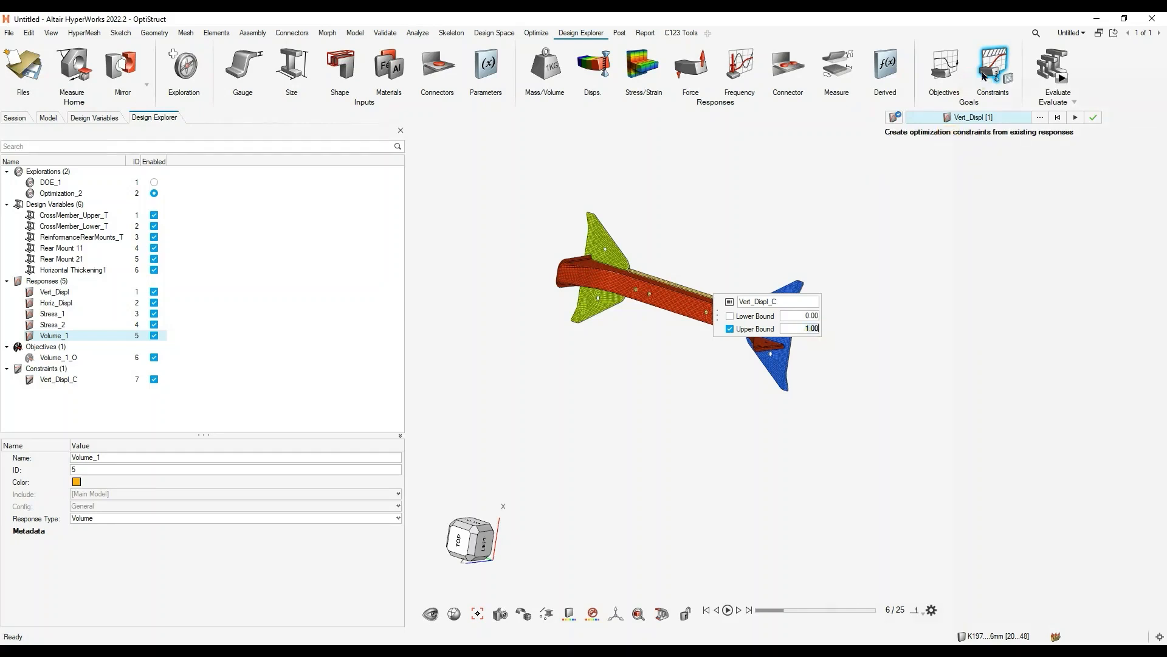
pyautogui.click(1093, 117)
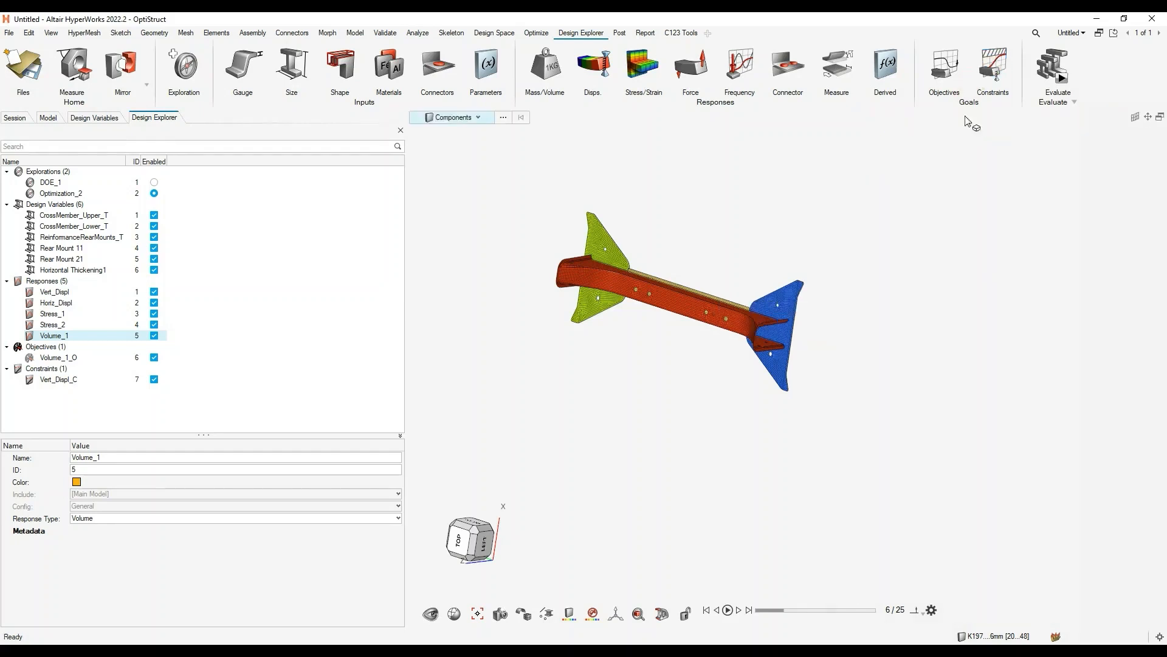
# - Create an optimization constraint on the Stress_2 response with an upper bound of 500.00
pyautogui.click(994, 68)
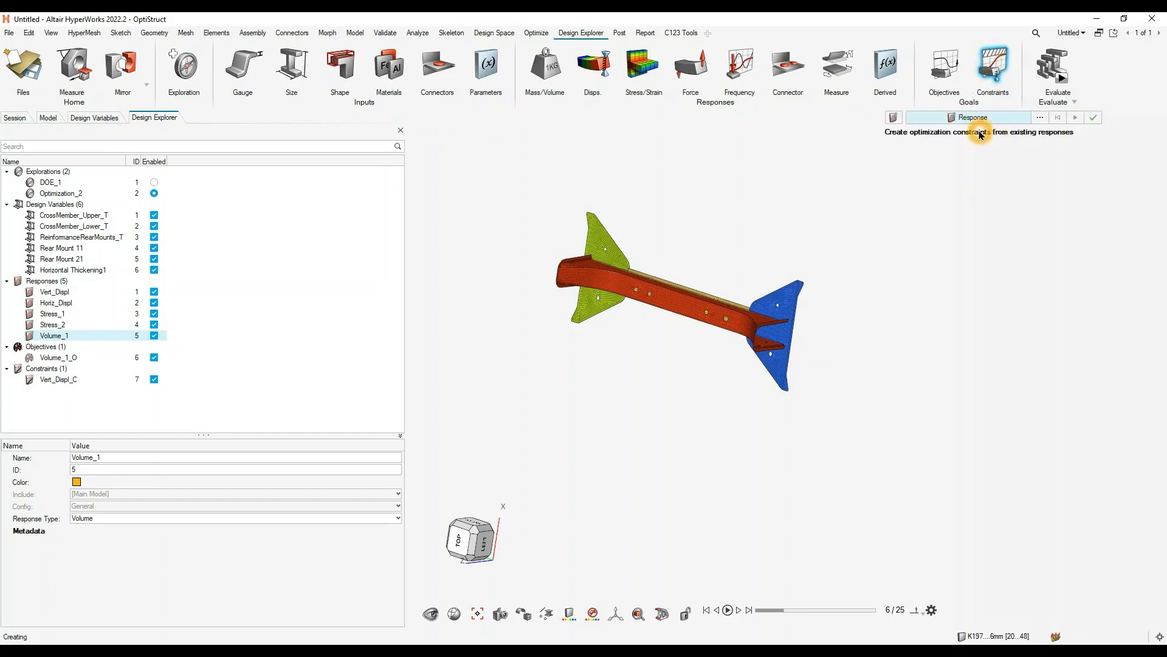
pyautogui.click(1040, 117)
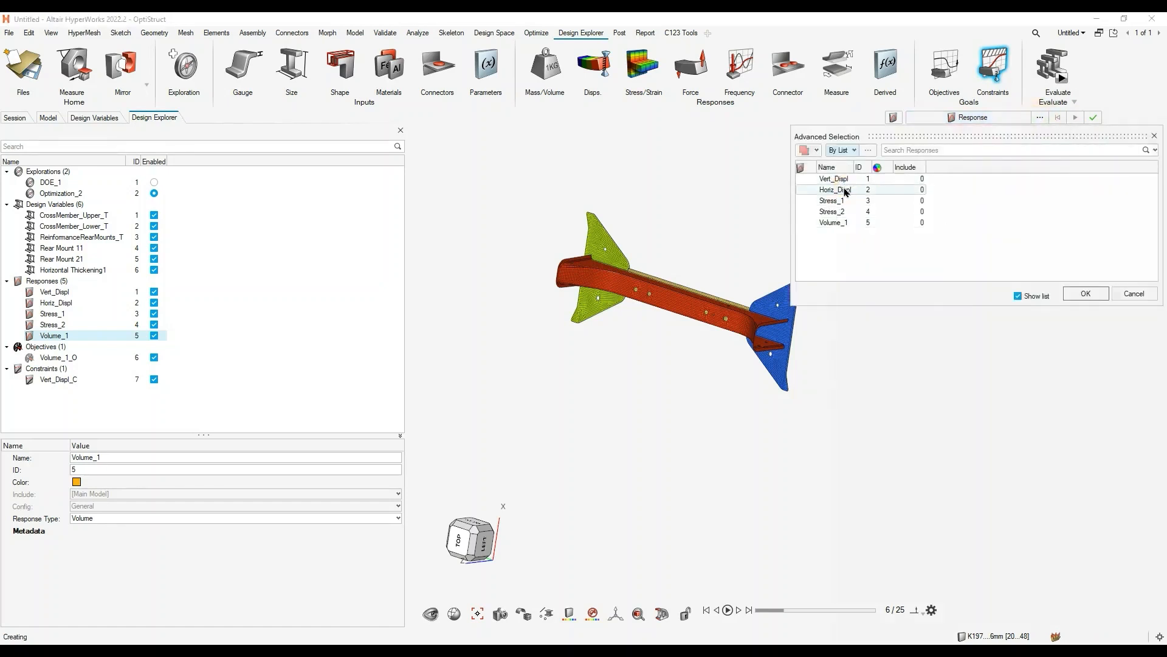
pyautogui.click(845, 191)
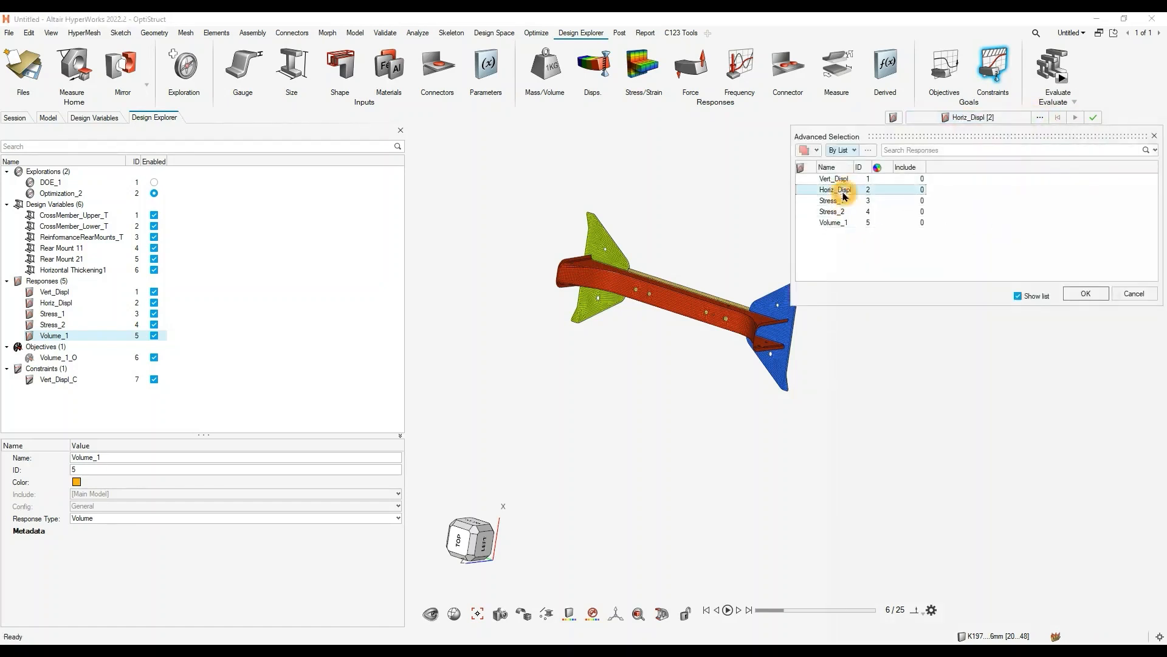
pyautogui.click(851, 212)
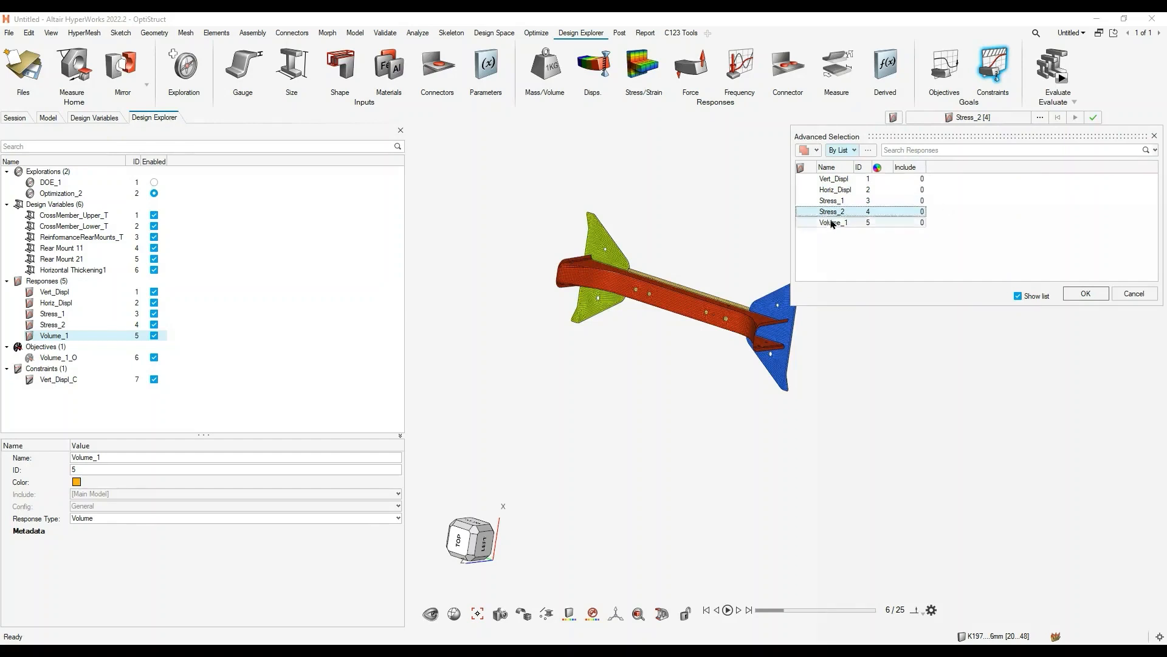
pyautogui.click(1085, 293)
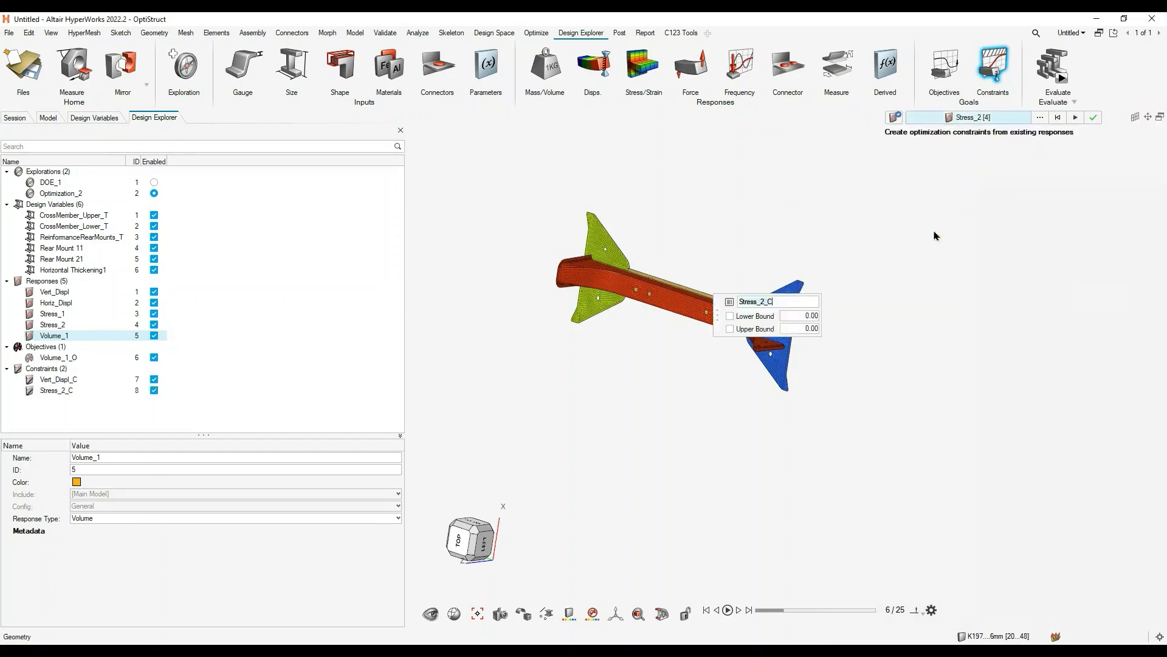
pyautogui.click(805, 329)
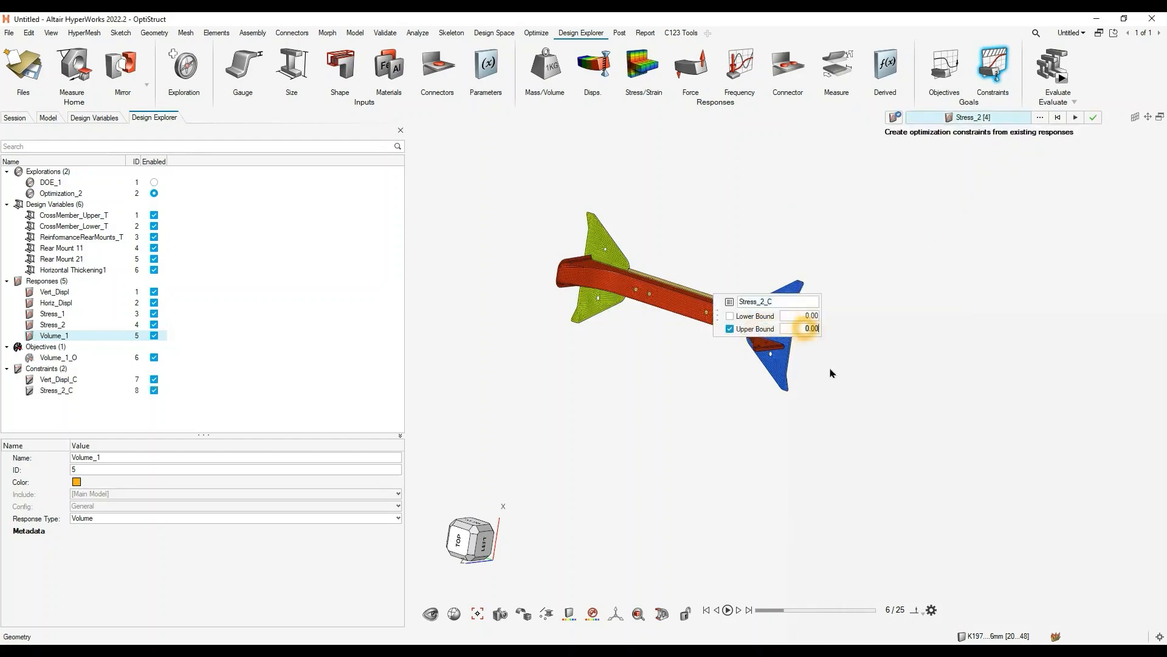
pyautogui.press('Return')
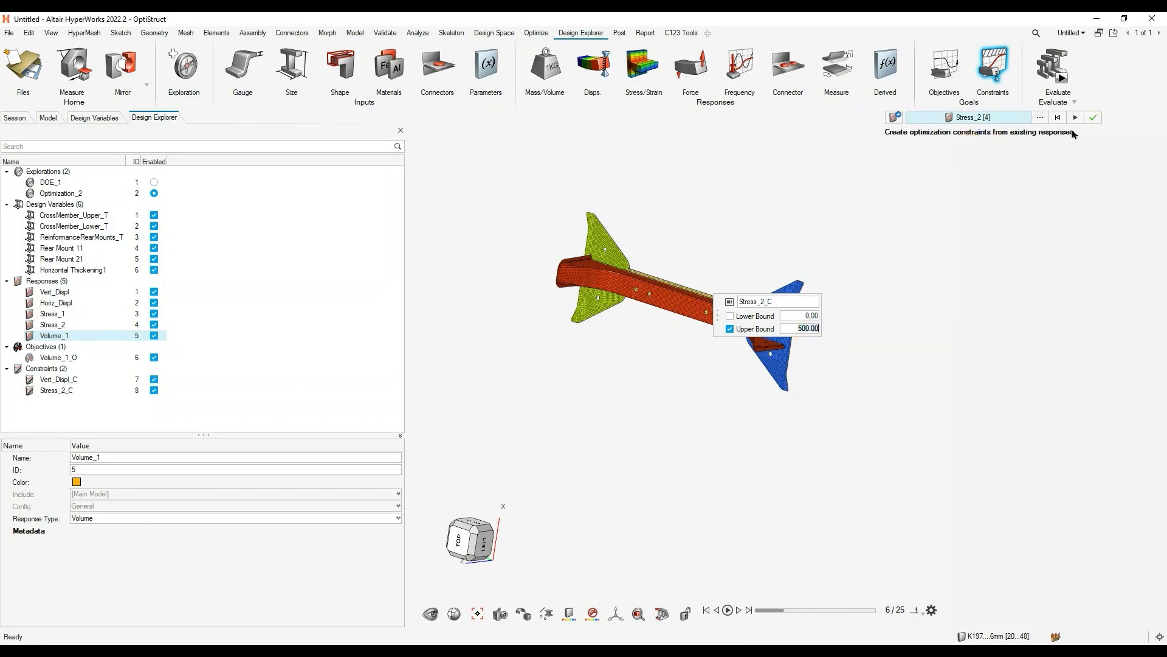
pyautogui.click(711, 366)
pyautogui.click(713, 385)
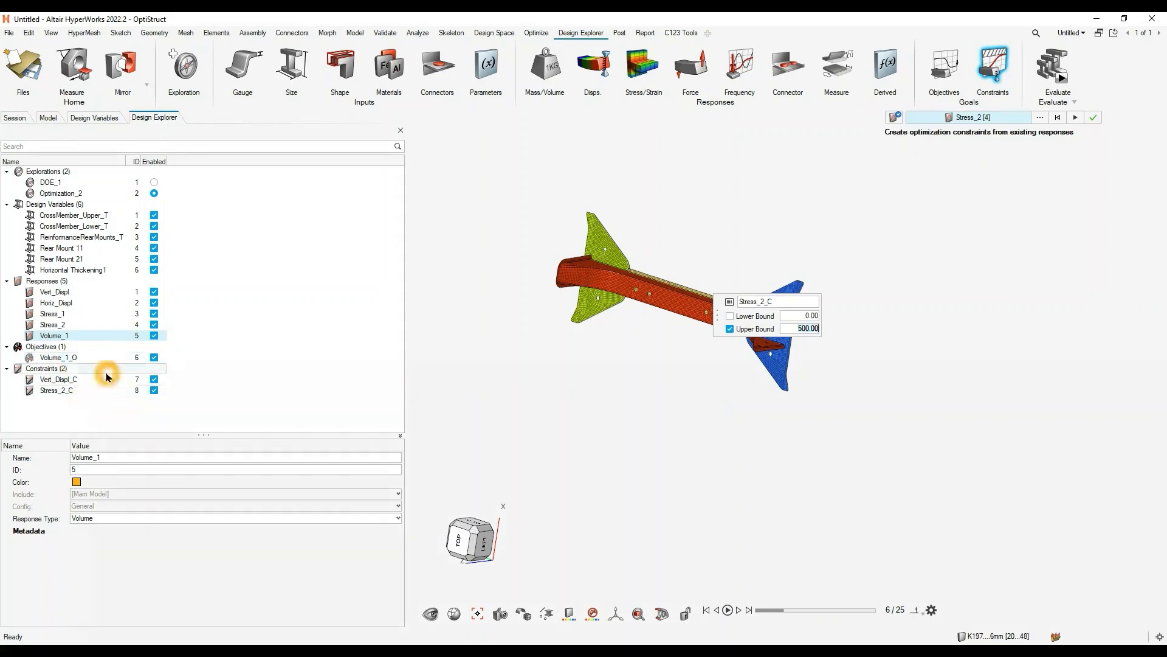
pyautogui.click(1093, 119)
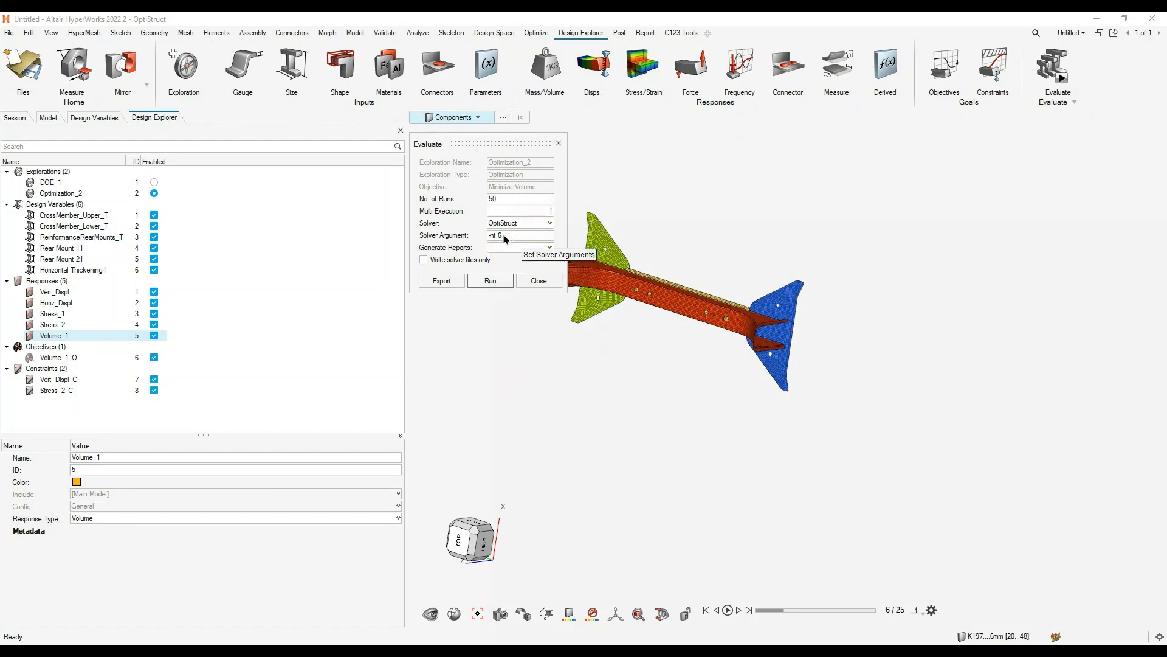
# - Run the Optimization_2 evaluation with the OptiStruct solver and scroll through the status of its runs
pyautogui.click(495, 286)
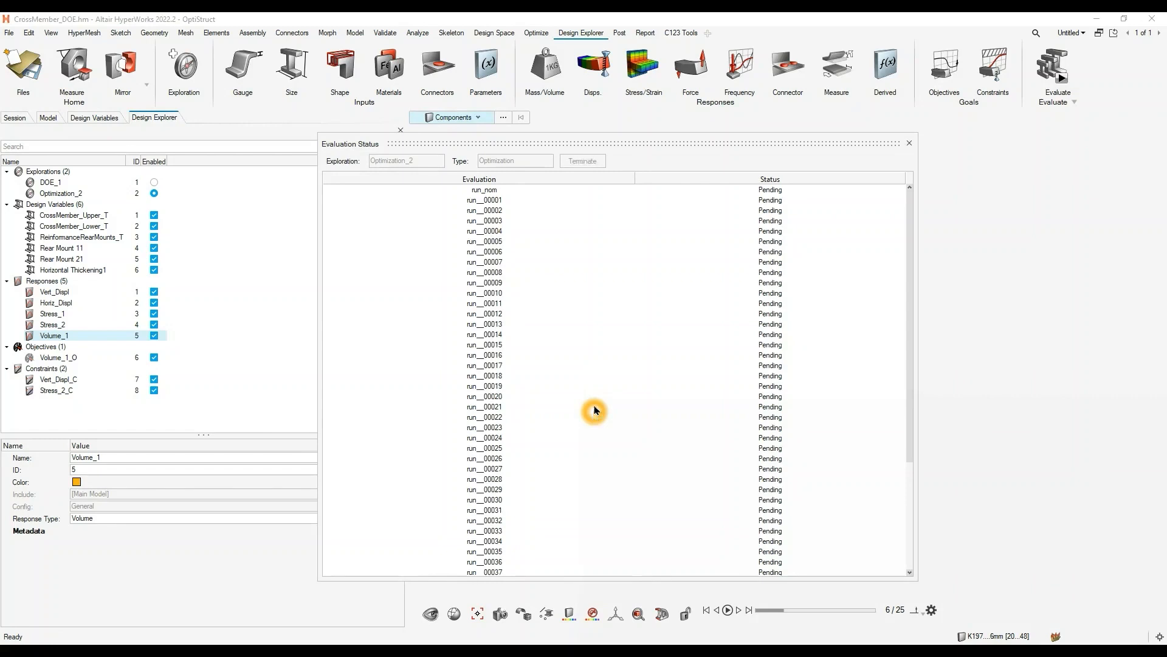
pyautogui.scroll(-2, 666, 321)
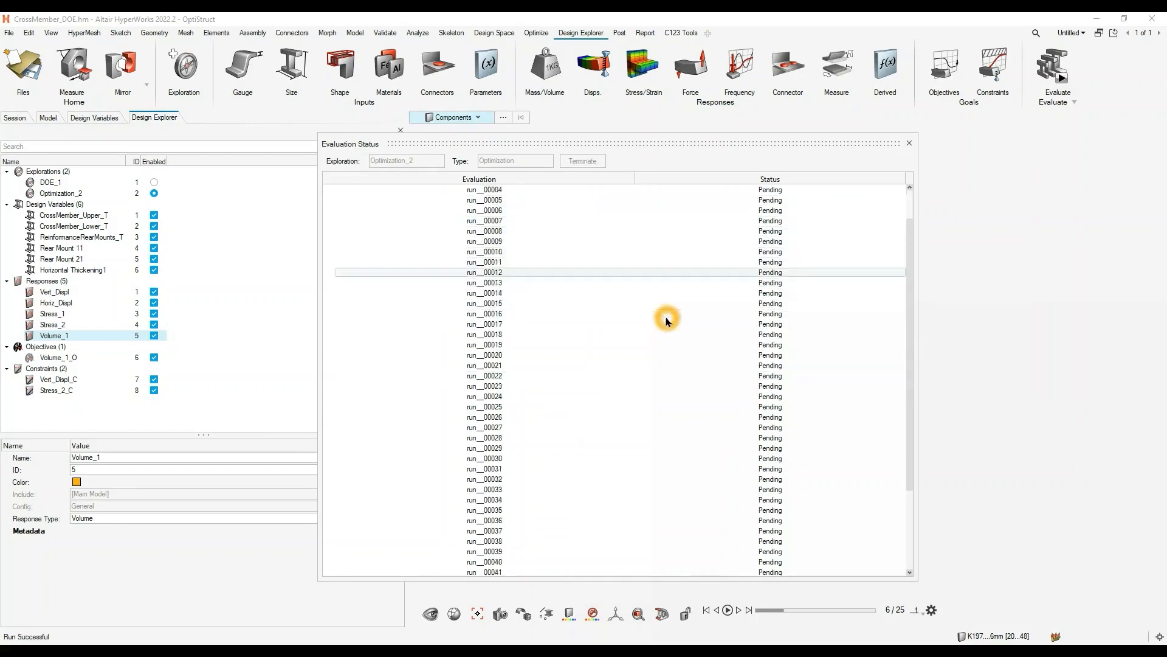
pyautogui.scroll(2, 667, 320)
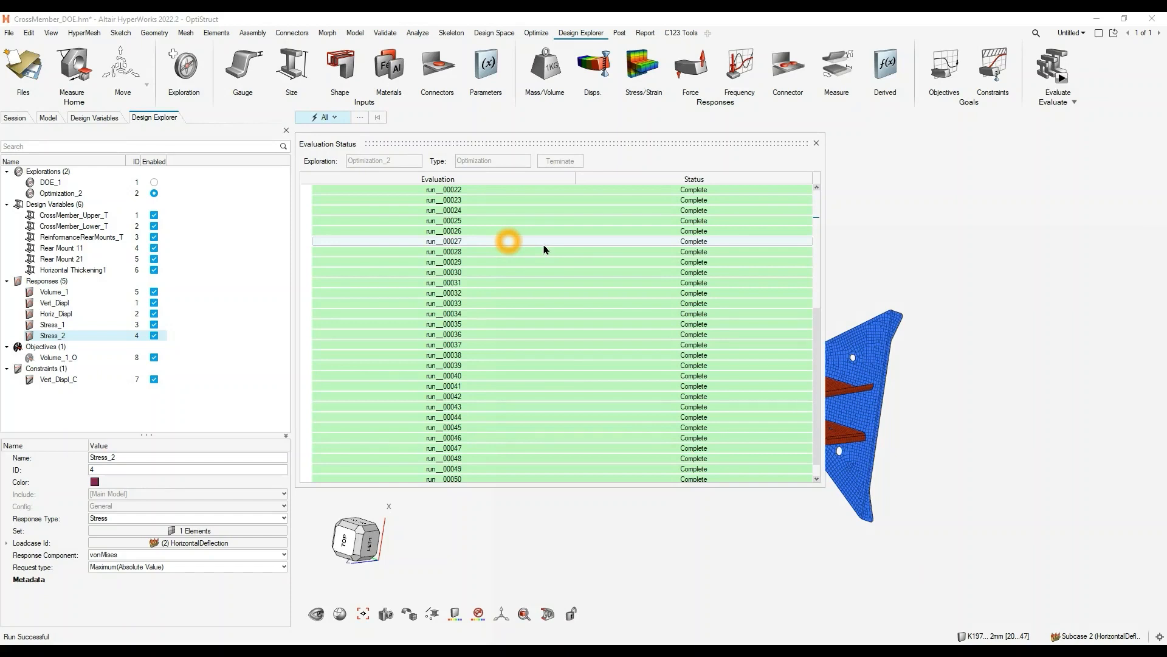
# - Browse the result files of run__00001, inspect the m_1 folder, and put the file window away
pyautogui.rightClick(487, 202)
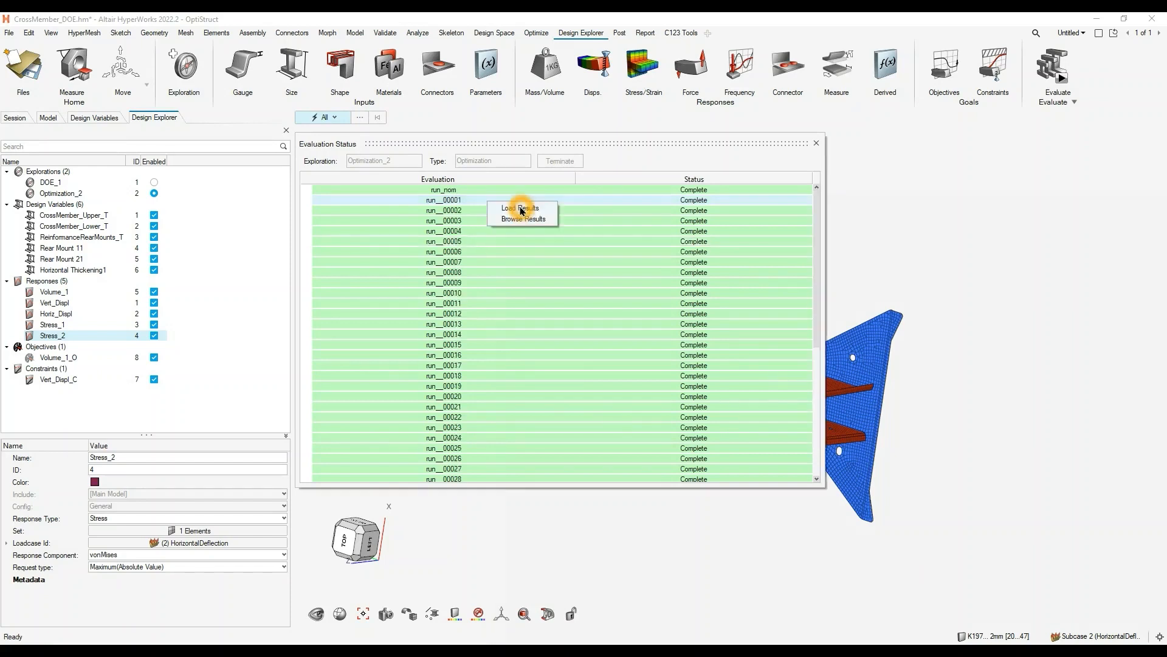
pyautogui.click(521, 209)
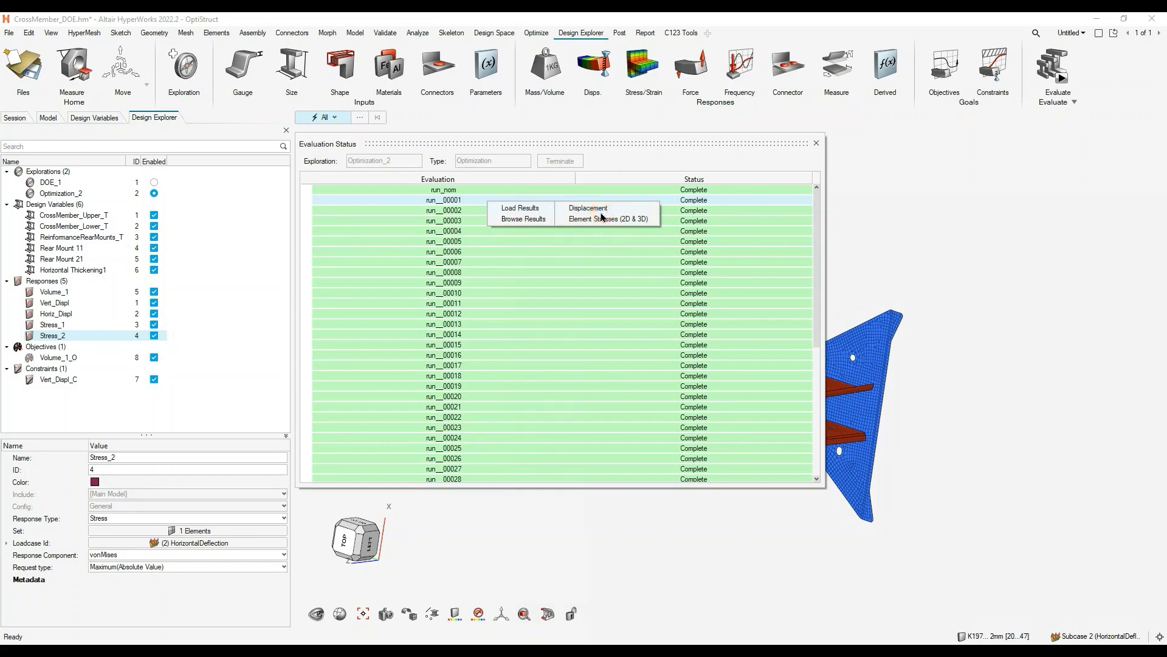
pyautogui.click(529, 220)
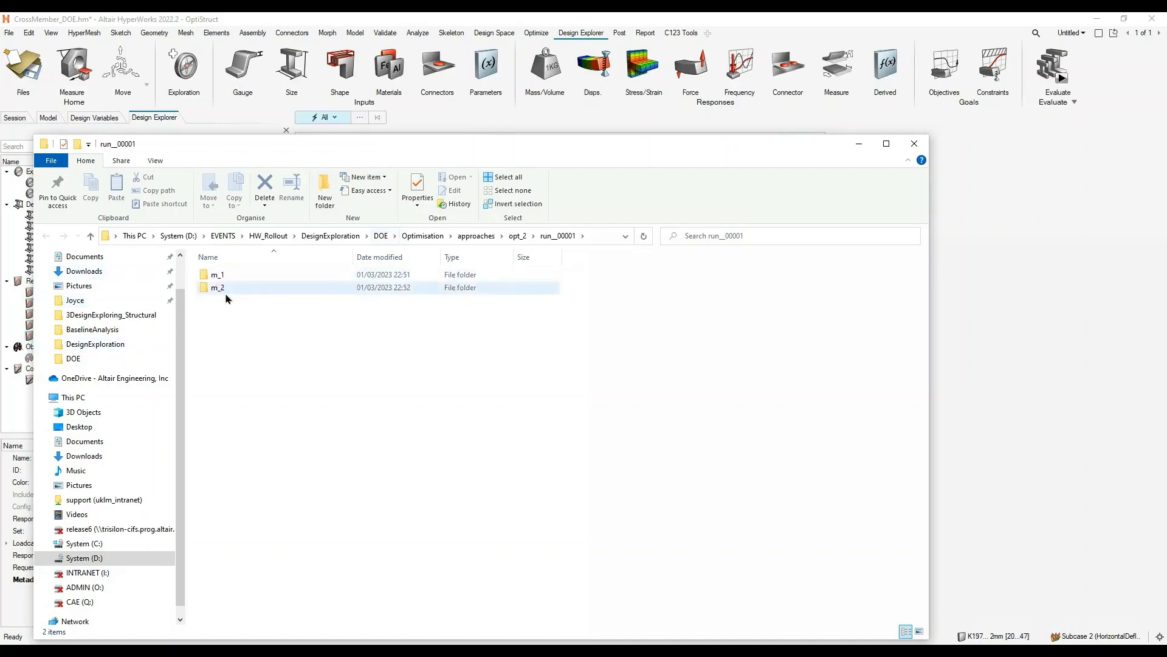
pyautogui.click(225, 275)
pyautogui.doubleClick(225, 275)
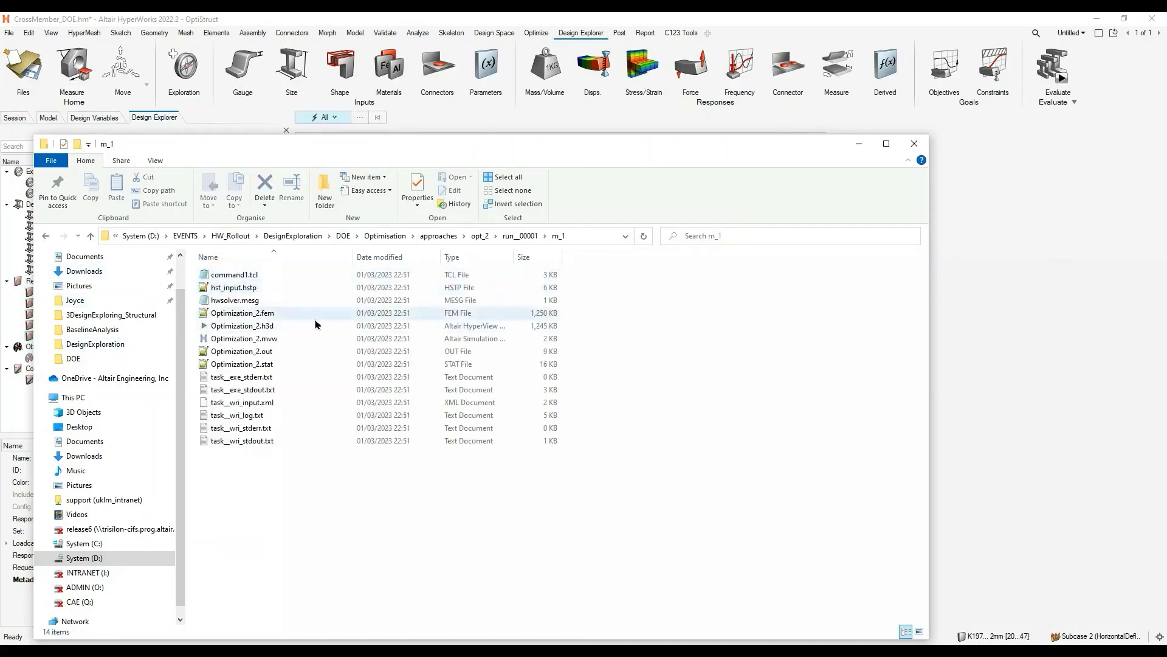
pyautogui.click(854, 144)
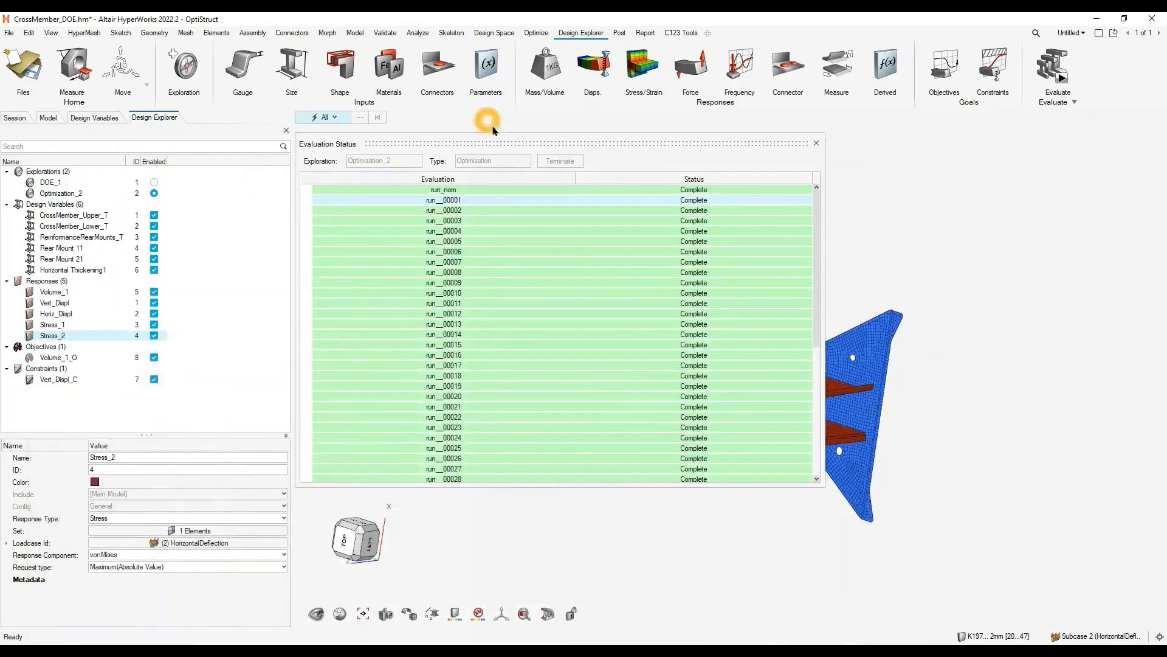
# - Dismiss the evaluation status and show the Optimization_2 results in a widened Results Explorer
pyautogui.moveTo(354, 146); pyautogui.dragTo(101, 183)
pyautogui.click(566, 180)
pyautogui.click(570, 183)
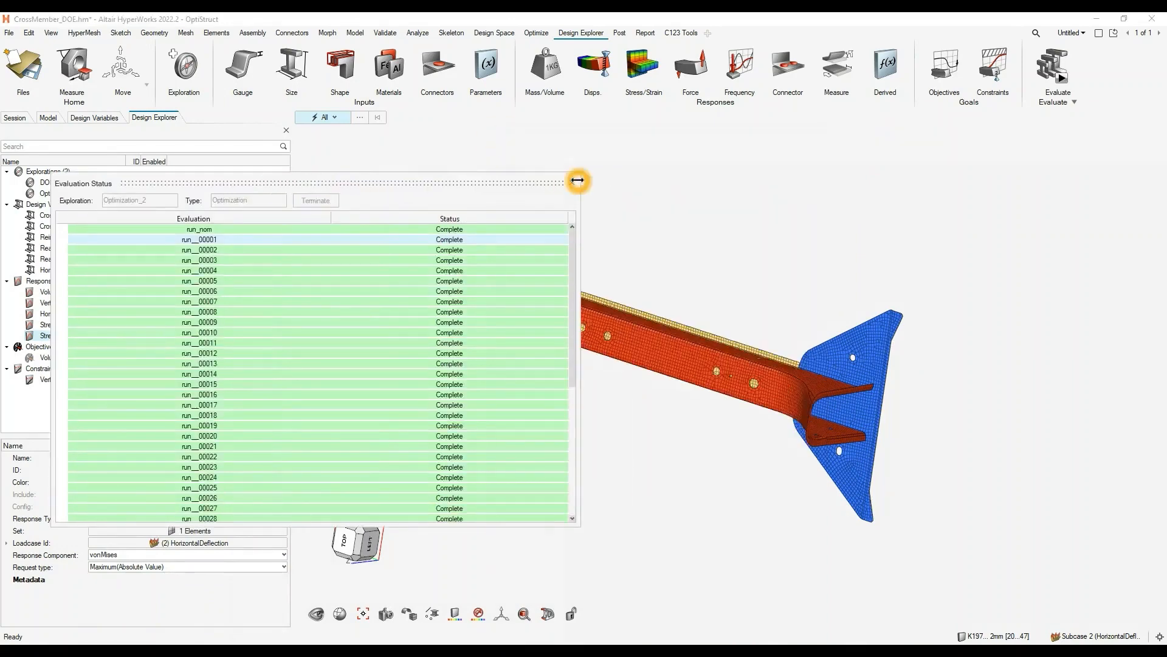
pyautogui.click(574, 182)
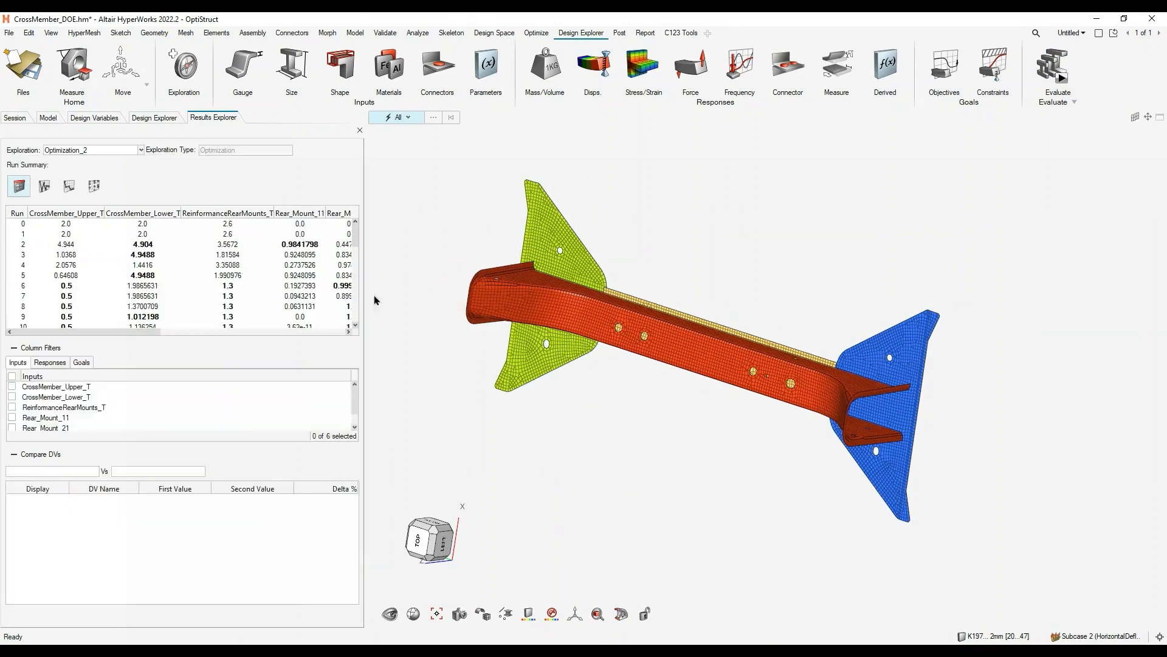
pyautogui.moveTo(366, 323); pyautogui.dragTo(525, 323)
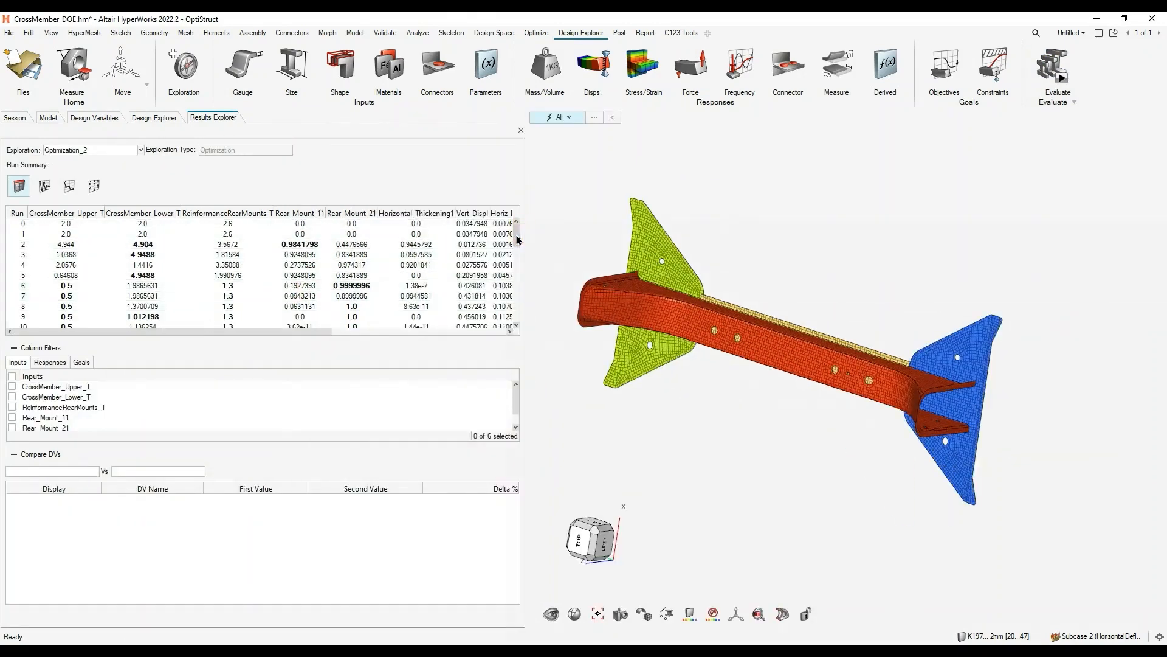
# - Review the highlighted optimal run's inputs and responses, and sort the run summary by Volume_1_O in ascending order
pyautogui.moveTo(513, 239); pyautogui.dragTo(514, 275)
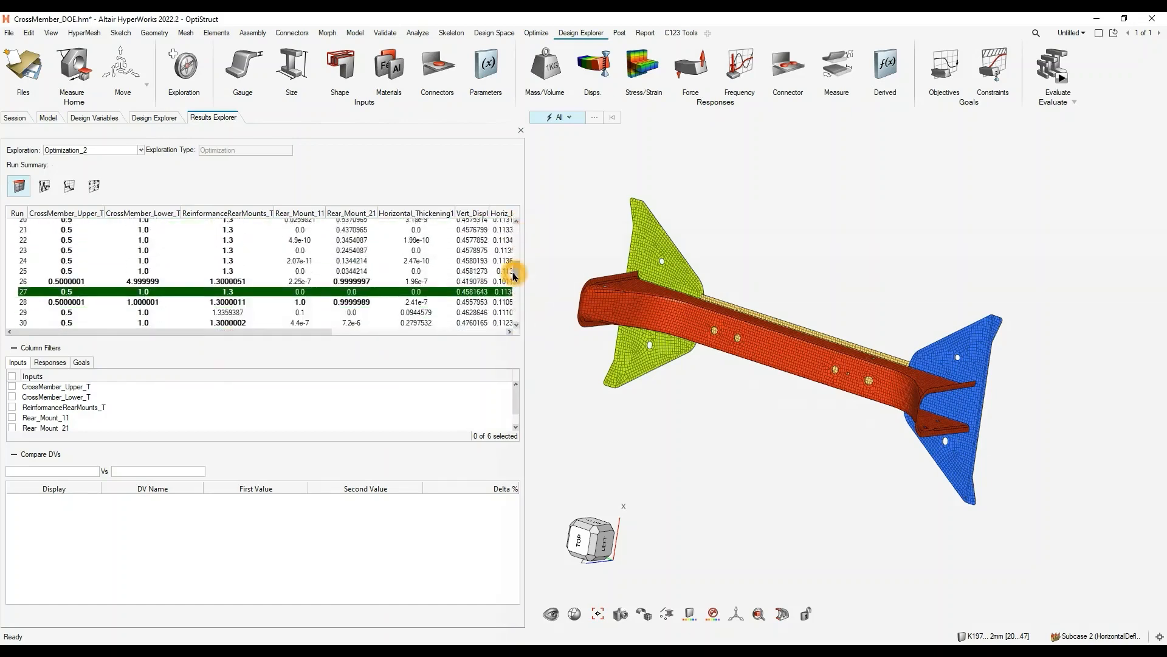
pyautogui.click(153, 292)
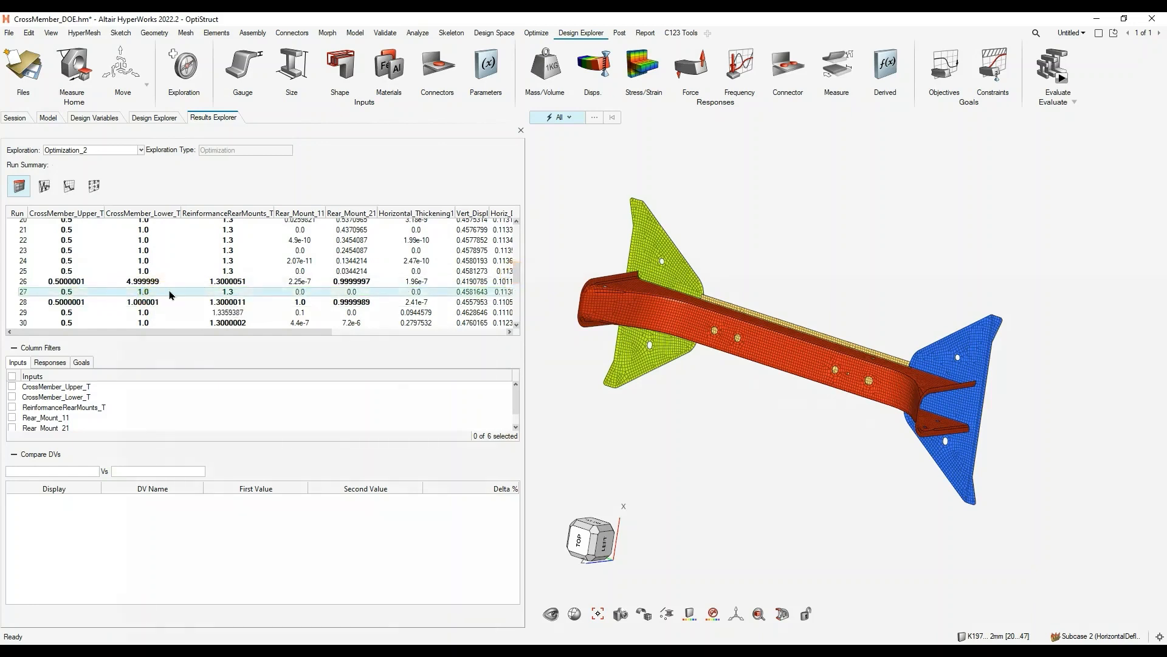
pyautogui.moveTo(171, 331); pyautogui.dragTo(383, 332)
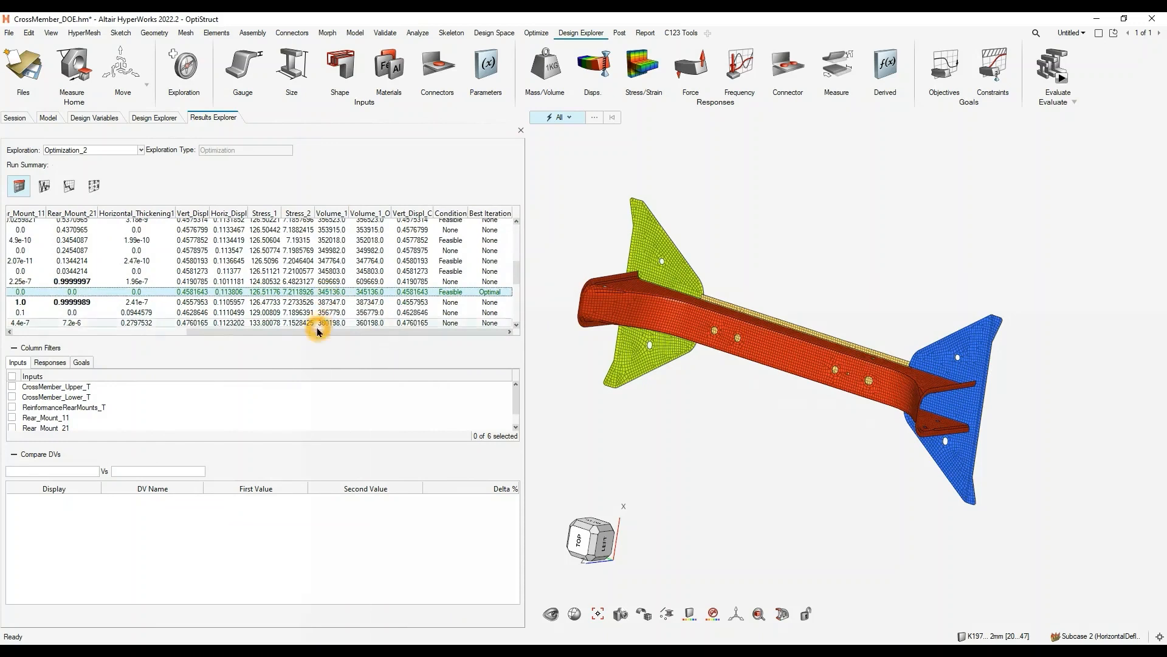
pyautogui.moveTo(316, 336)
pyautogui.mouseDown()
pyautogui.moveTo(260, 331)
pyautogui.moveTo(334, 331)
pyautogui.mouseUp()
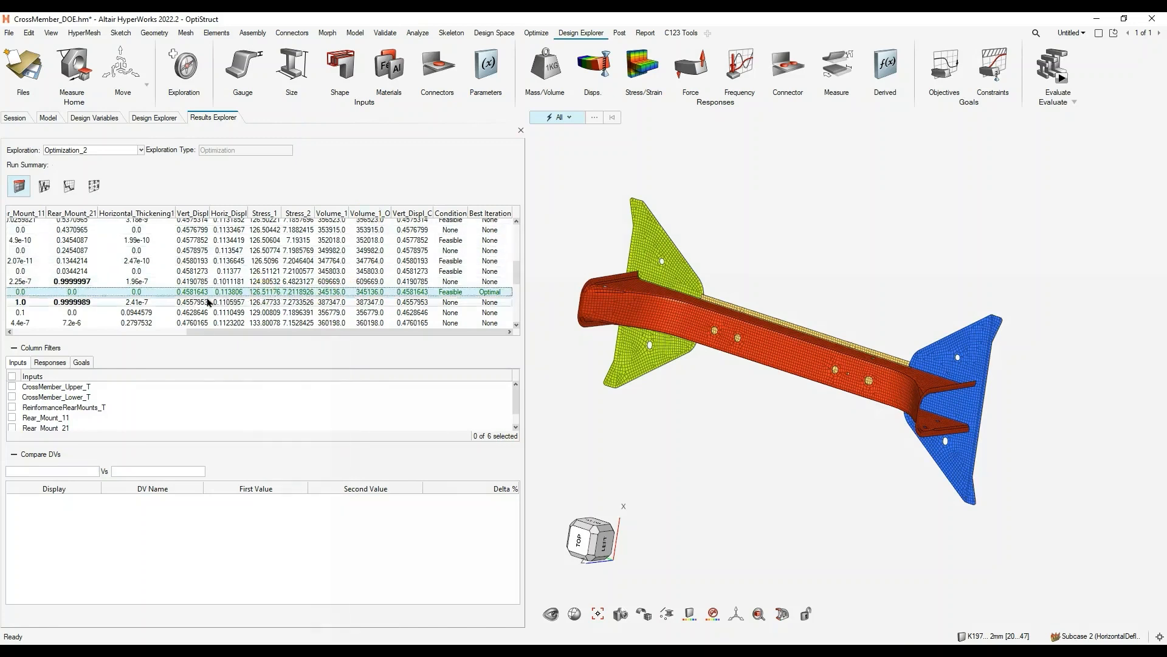
pyautogui.click(369, 213)
pyautogui.moveTo(515, 275); pyautogui.dragTo(516, 230)
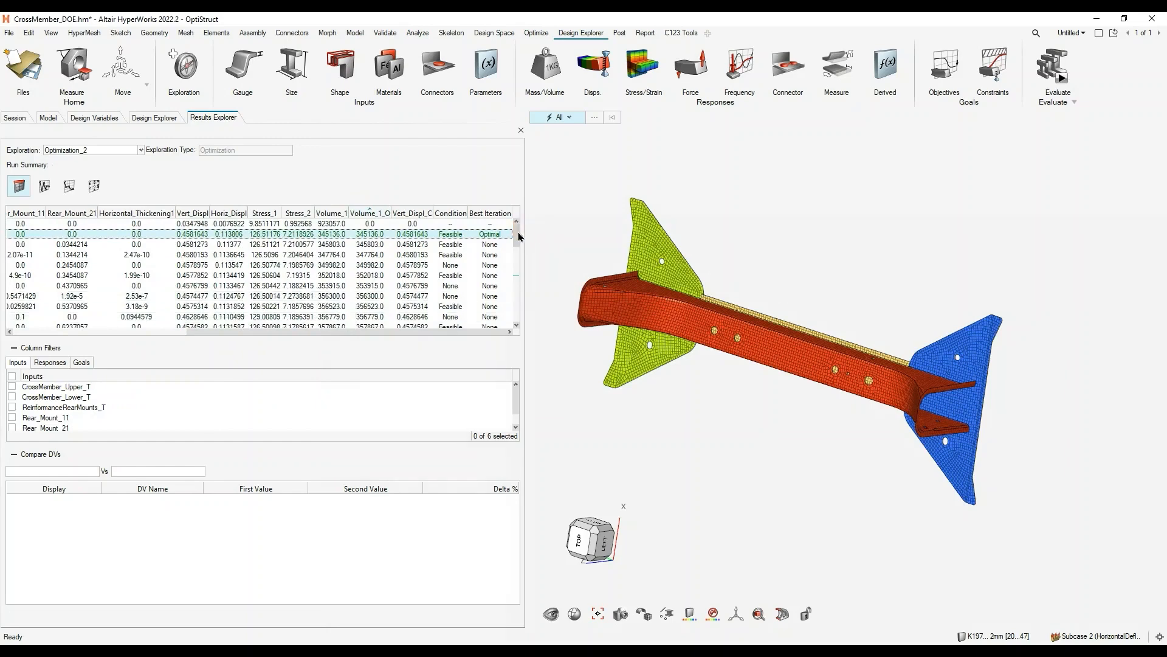
pyautogui.moveTo(321, 332); pyautogui.dragTo(121, 332)
# - Load the results of run 27 from the run summary beside the model
pyautogui.click(86, 254)
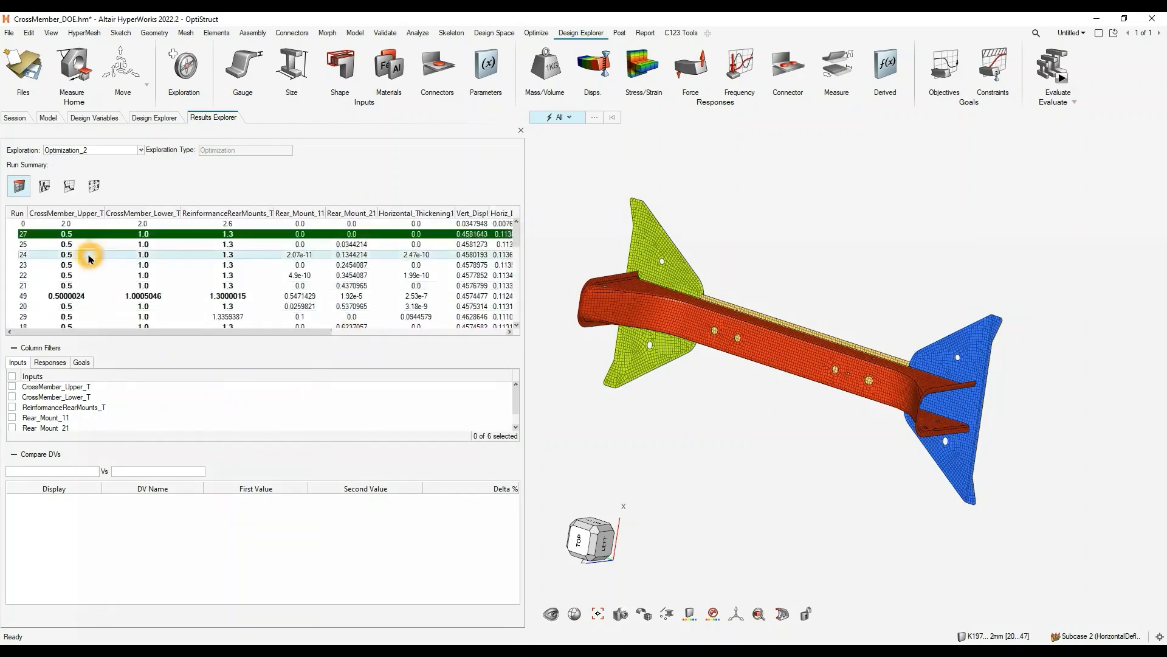
pyautogui.rightClick(123, 236)
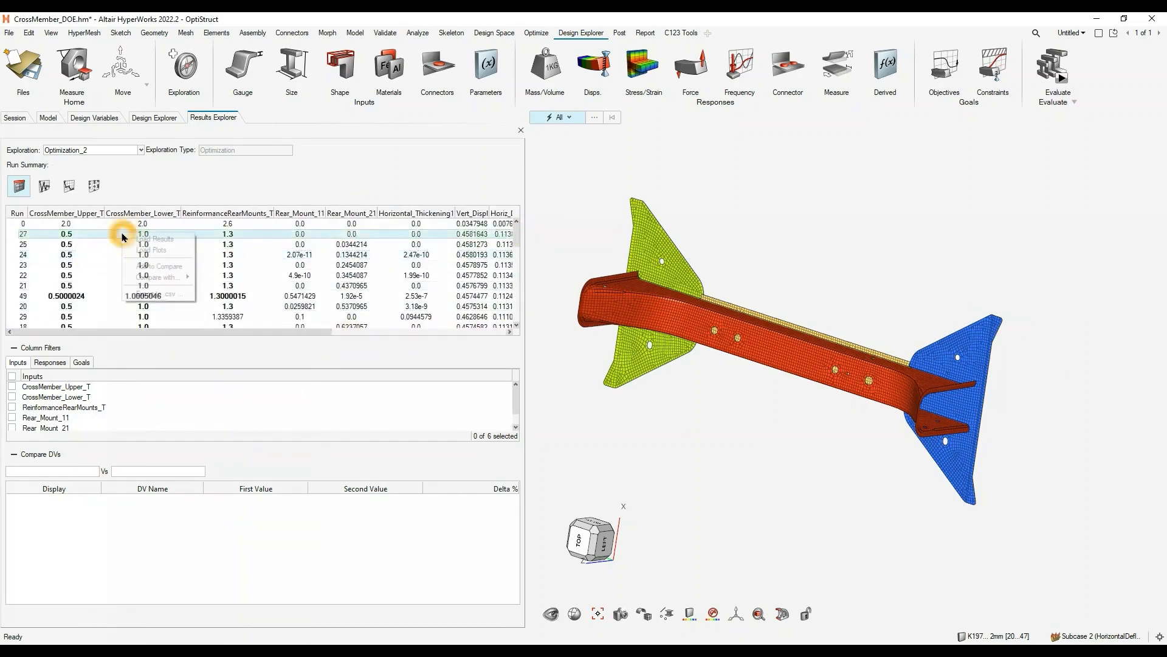
pyautogui.click(172, 240)
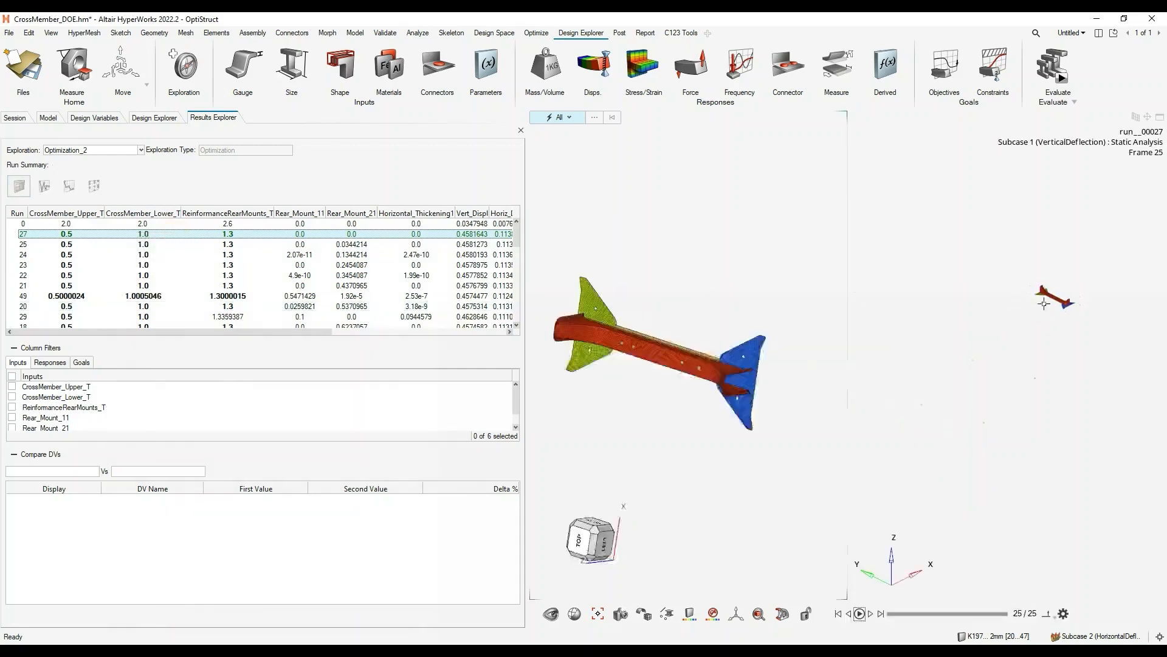
# - Examine the displacement contour of run 27 on the crossmember alongside the original model from several angles
pyautogui.click(1034, 311)
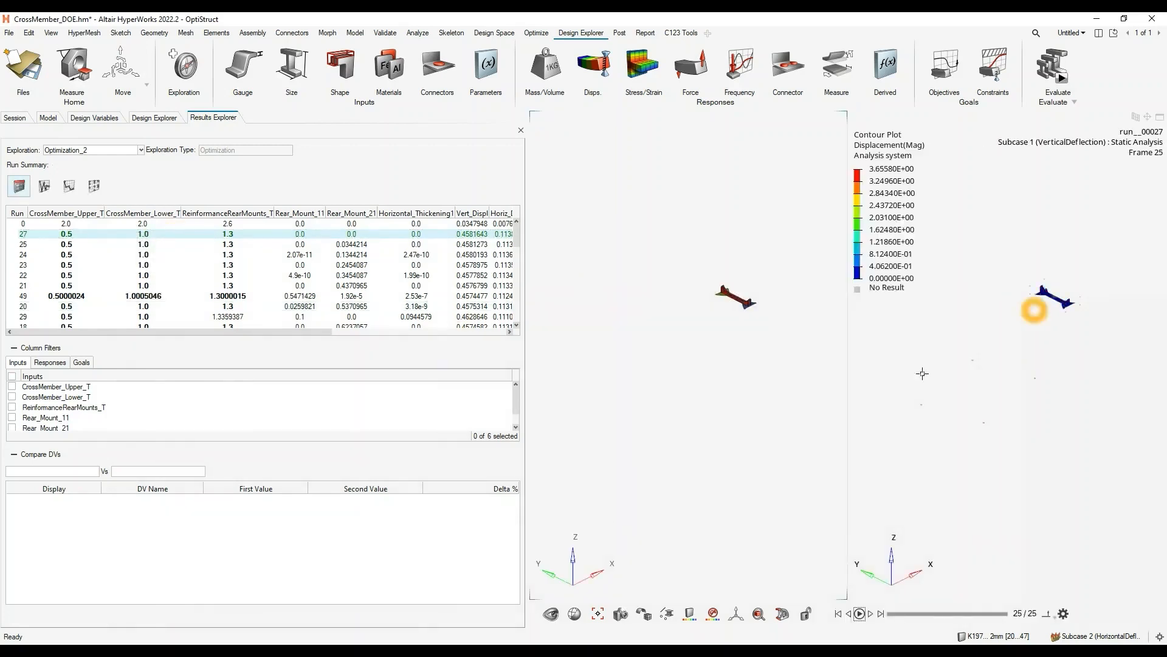
pyautogui.click(1023, 275)
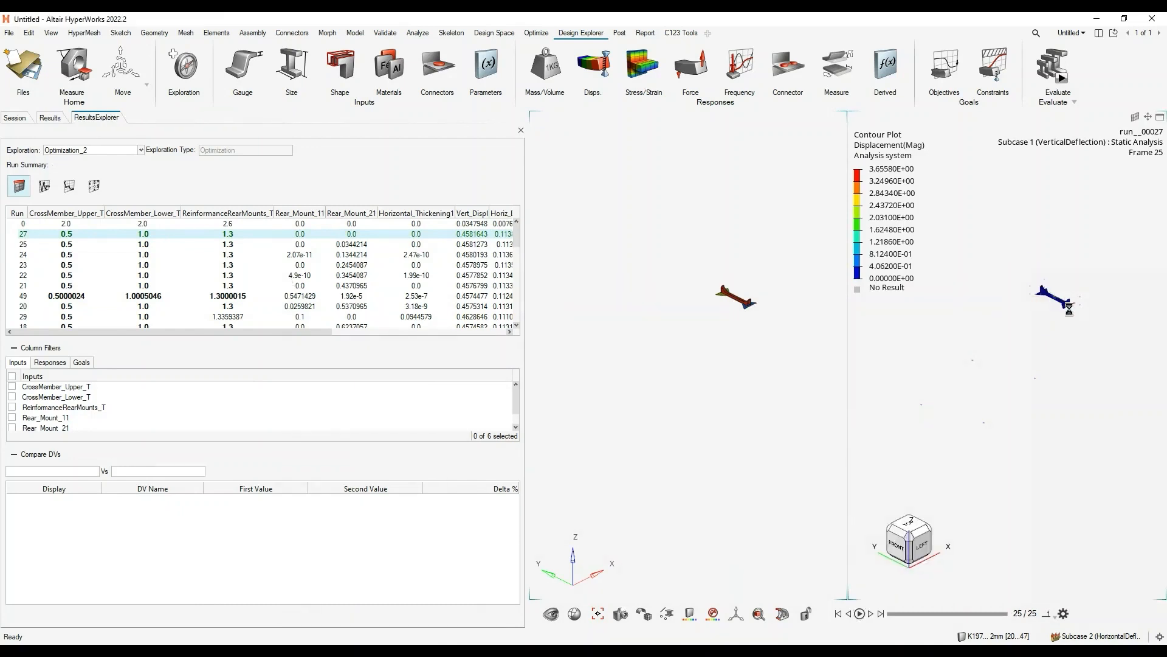
pyautogui.click(1059, 295)
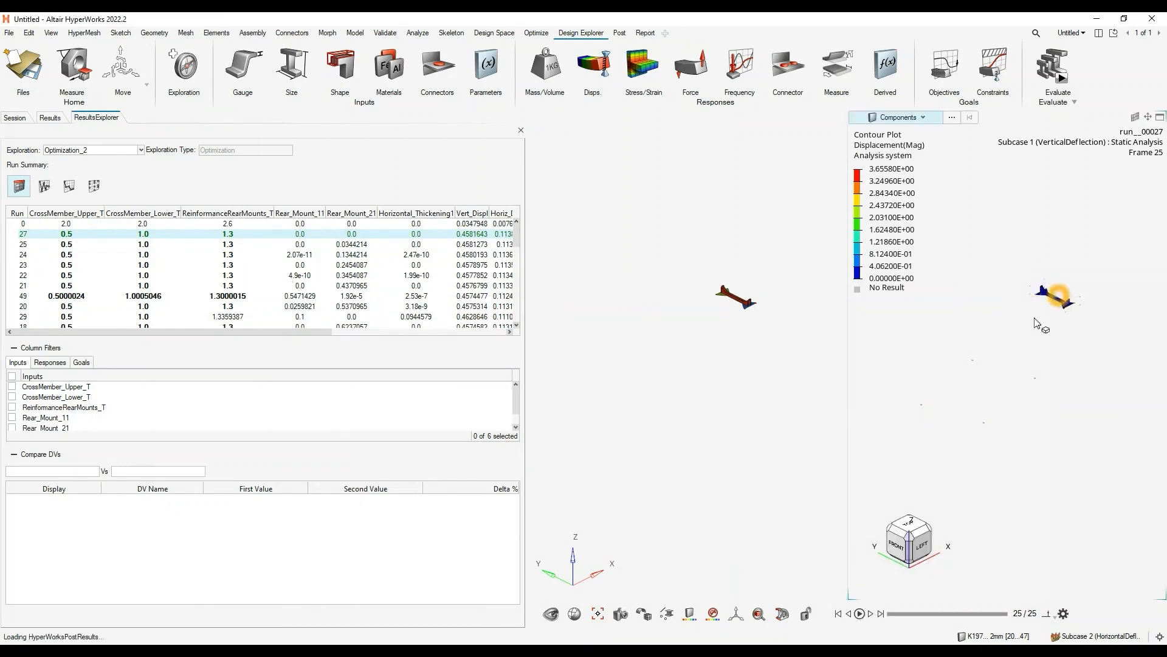
pyautogui.click(1061, 296)
pyautogui.click(1068, 303)
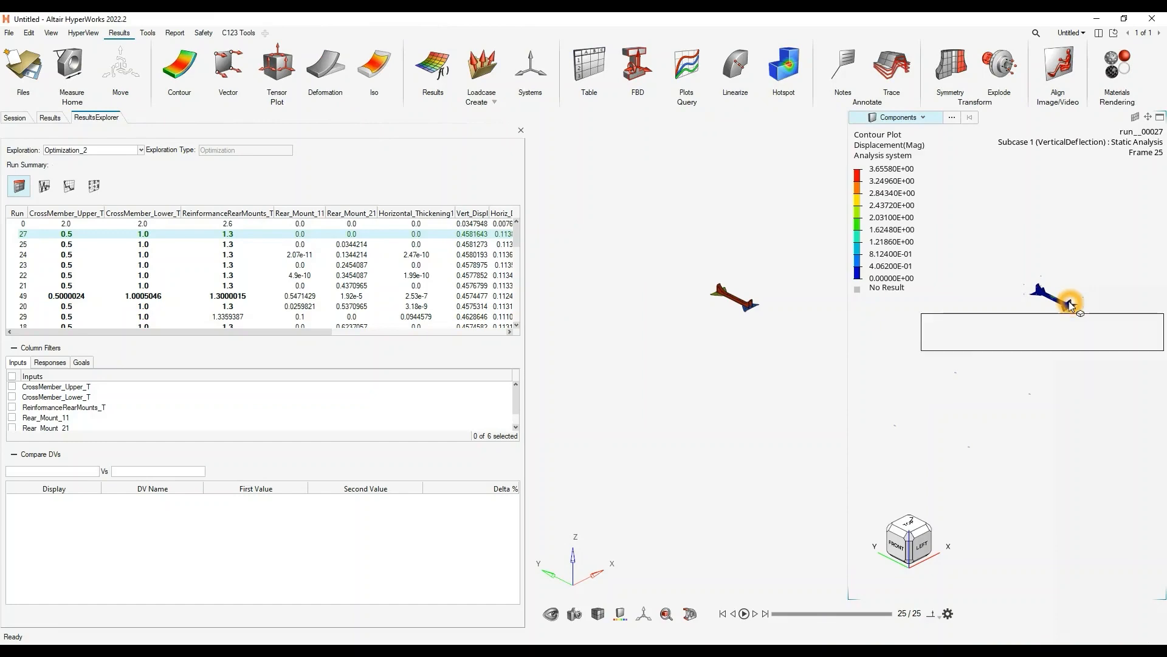
pyautogui.click(1068, 304)
pyautogui.moveTo(1055, 311); pyautogui.dragTo(985, 348, button='right')
pyautogui.scroll(5, 974, 330)
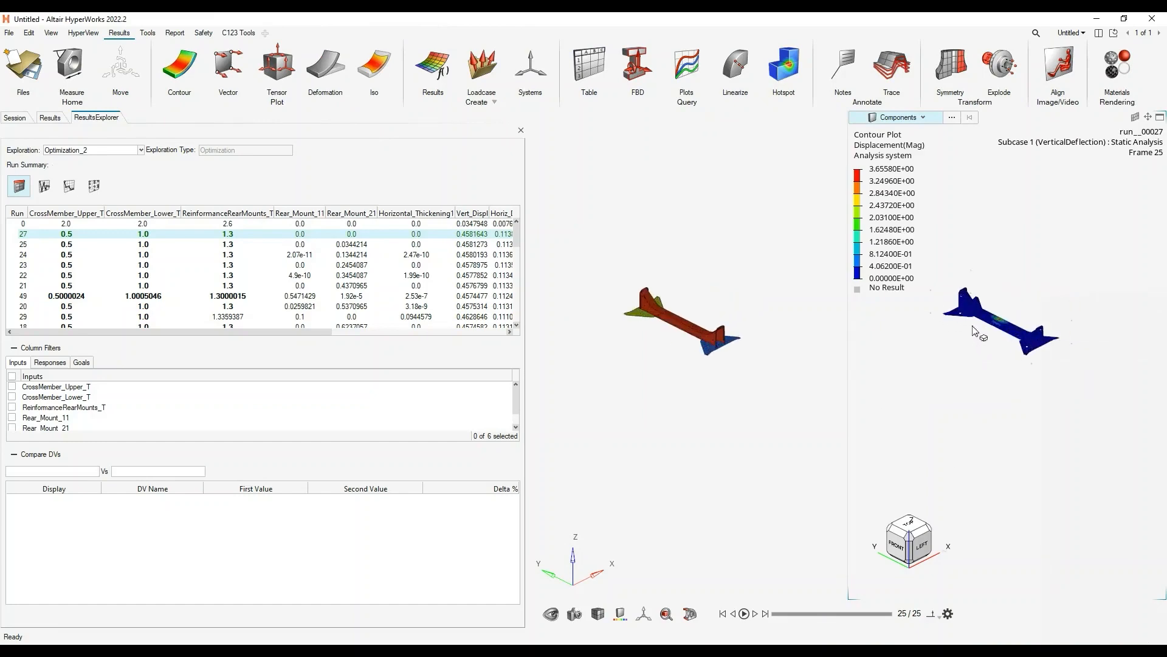
pyautogui.scroll(8, 974, 330)
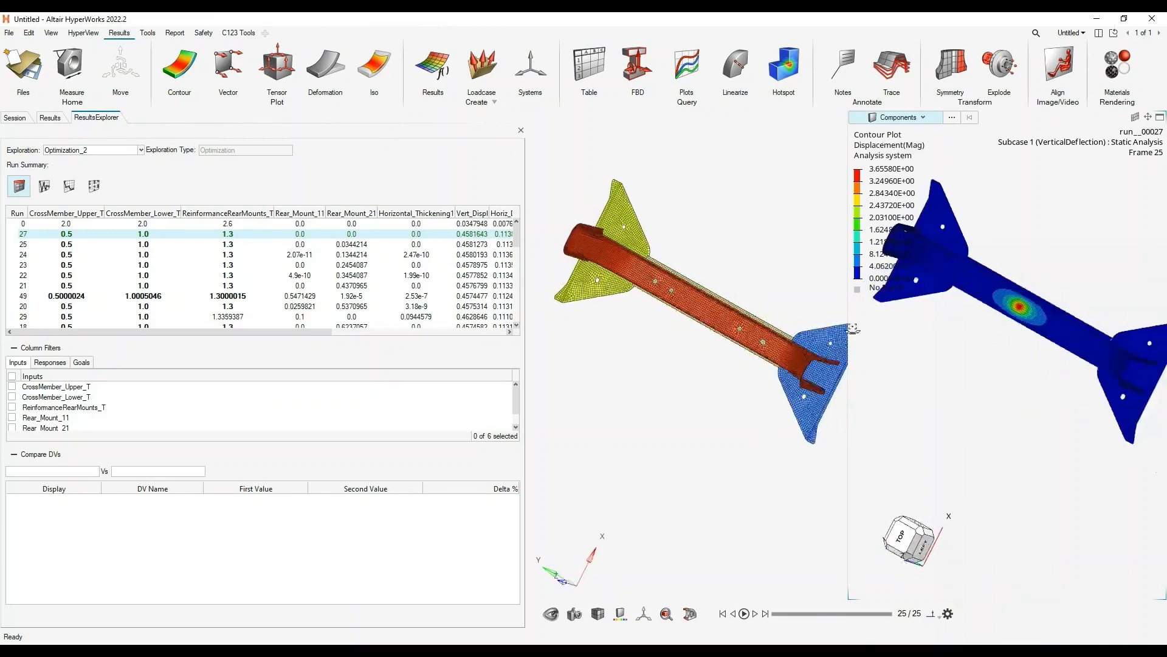
pyautogui.scroll(-8, 853, 329)
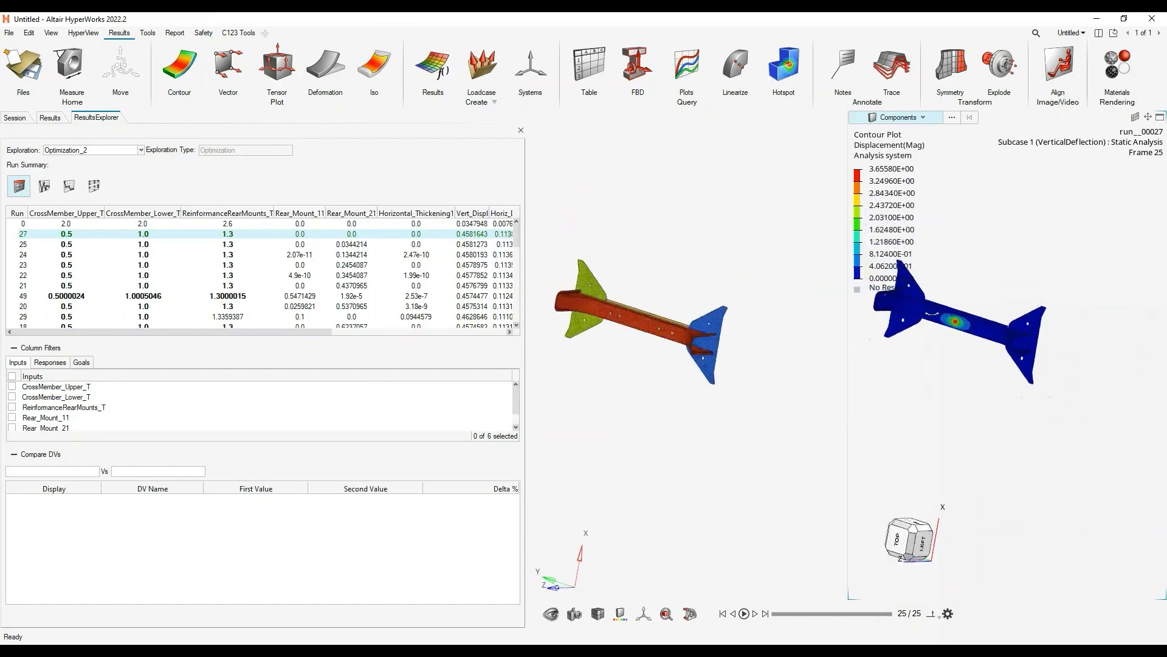
pyautogui.moveTo(932, 313); pyautogui.dragTo(1027, 327, button='middle')
pyautogui.moveTo(1027, 327); pyautogui.dragTo(993, 353, button='right')
pyautogui.scroll(5, 1001, 326)
pyautogui.scroll(-3, 1001, 326)
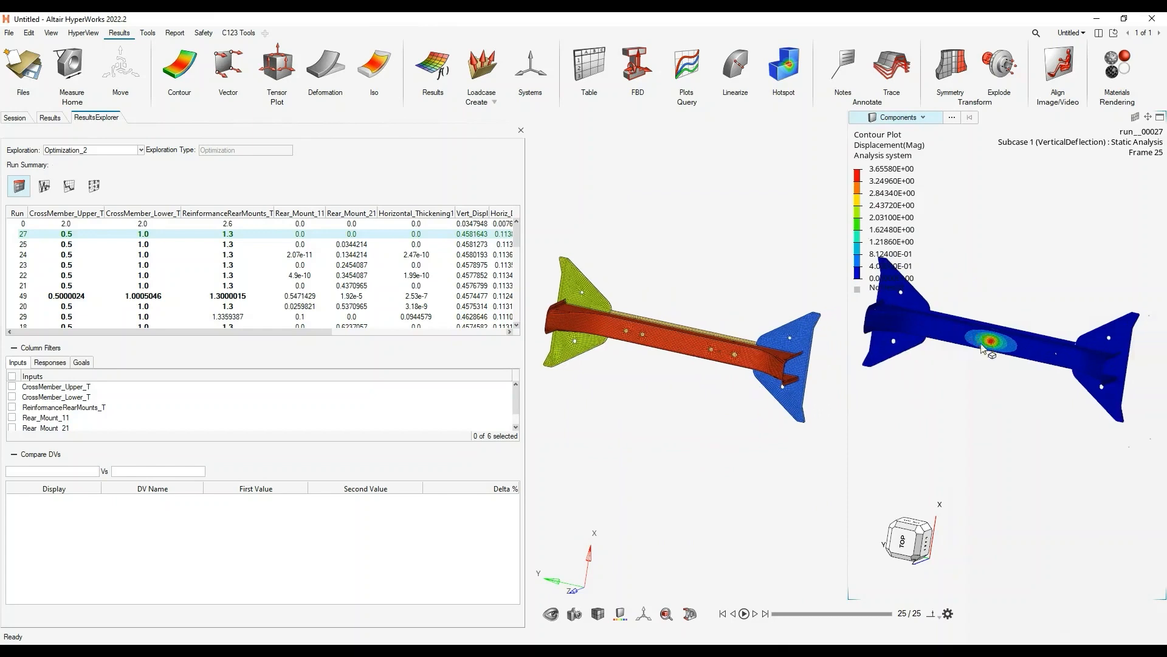
pyautogui.click(69, 245)
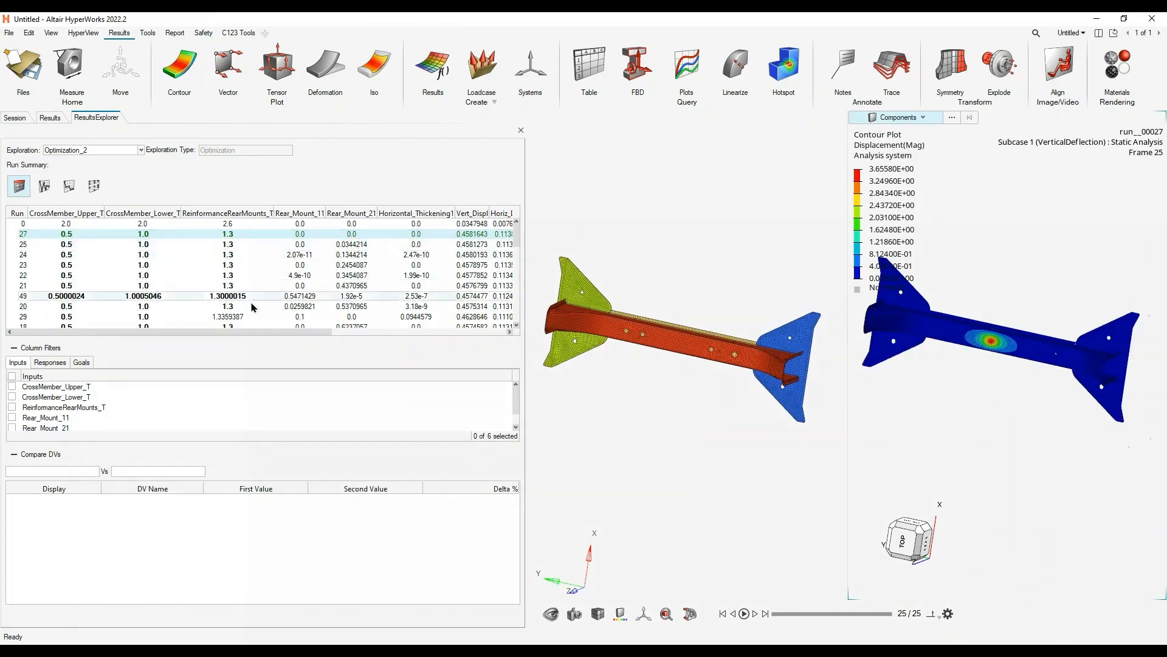
pyautogui.click(215, 331)
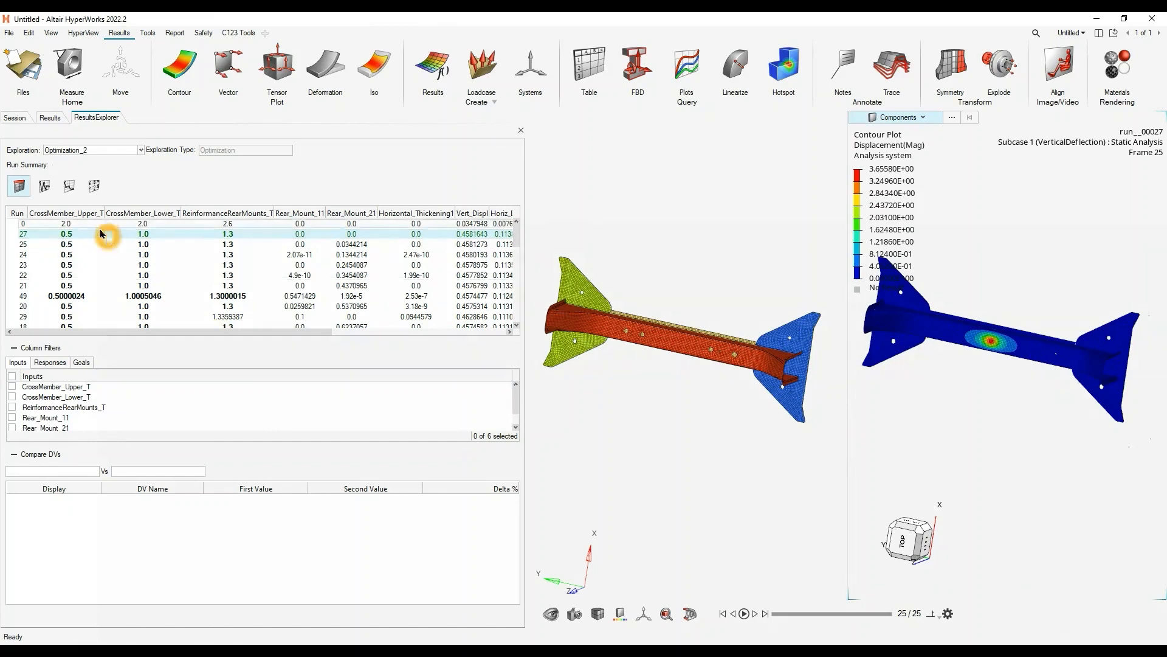
pyautogui.click(44, 186)
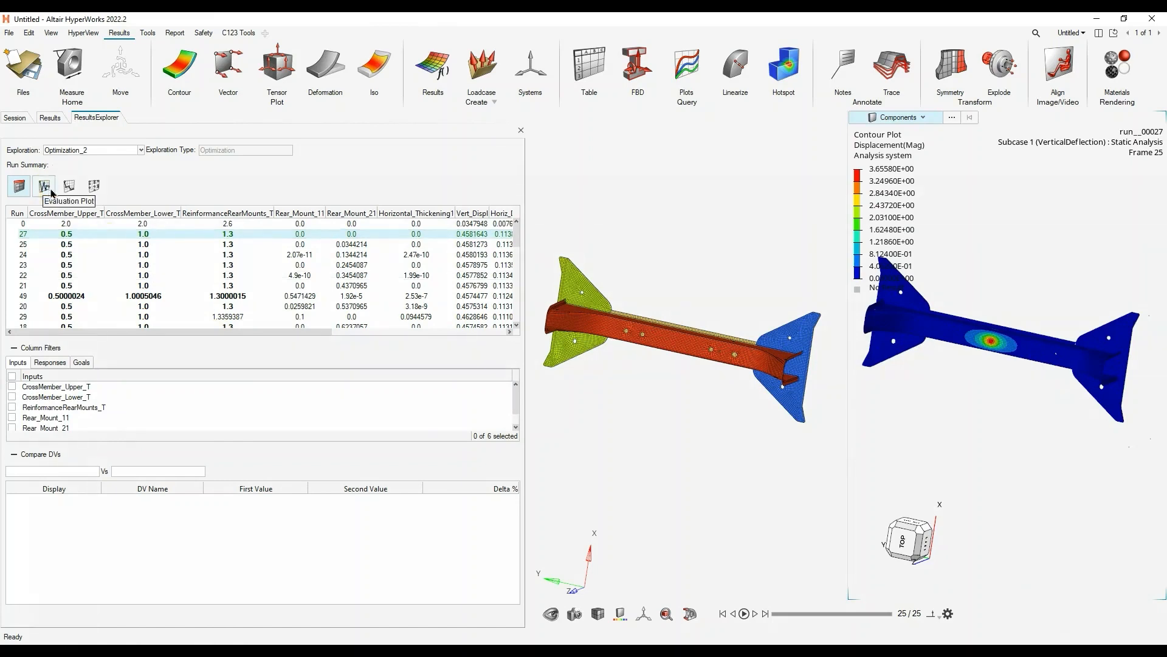
pyautogui.click(93, 187)
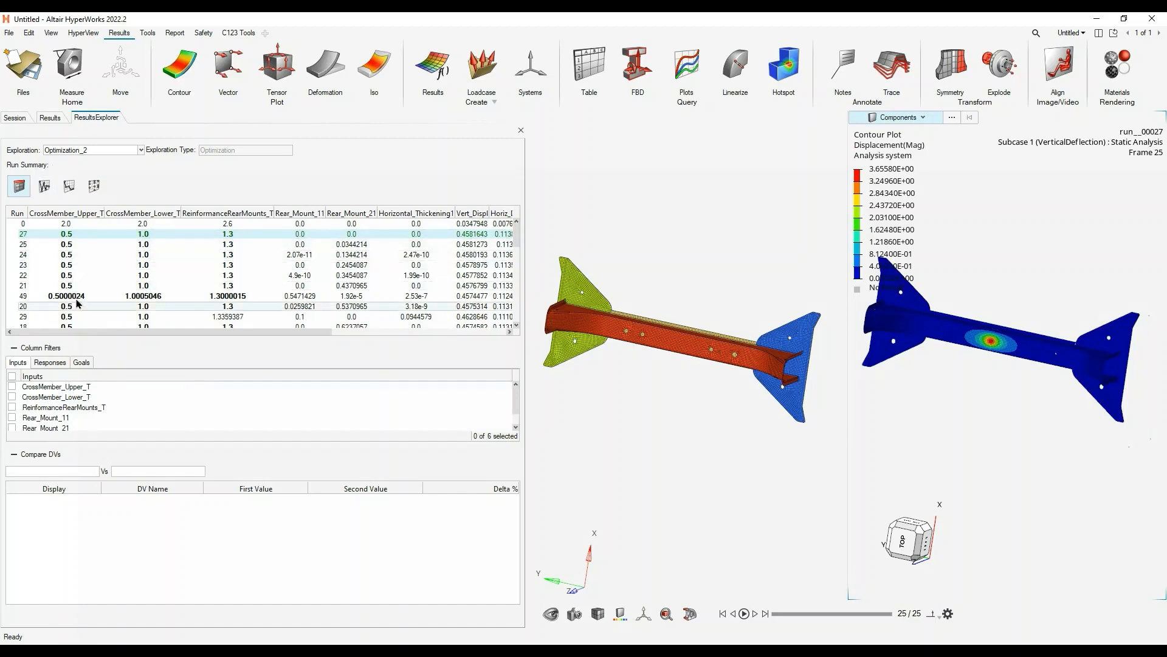
# - Compare the design variables of run 27 with the nominal run and review their percentage changes
pyautogui.rightClick(106, 231)
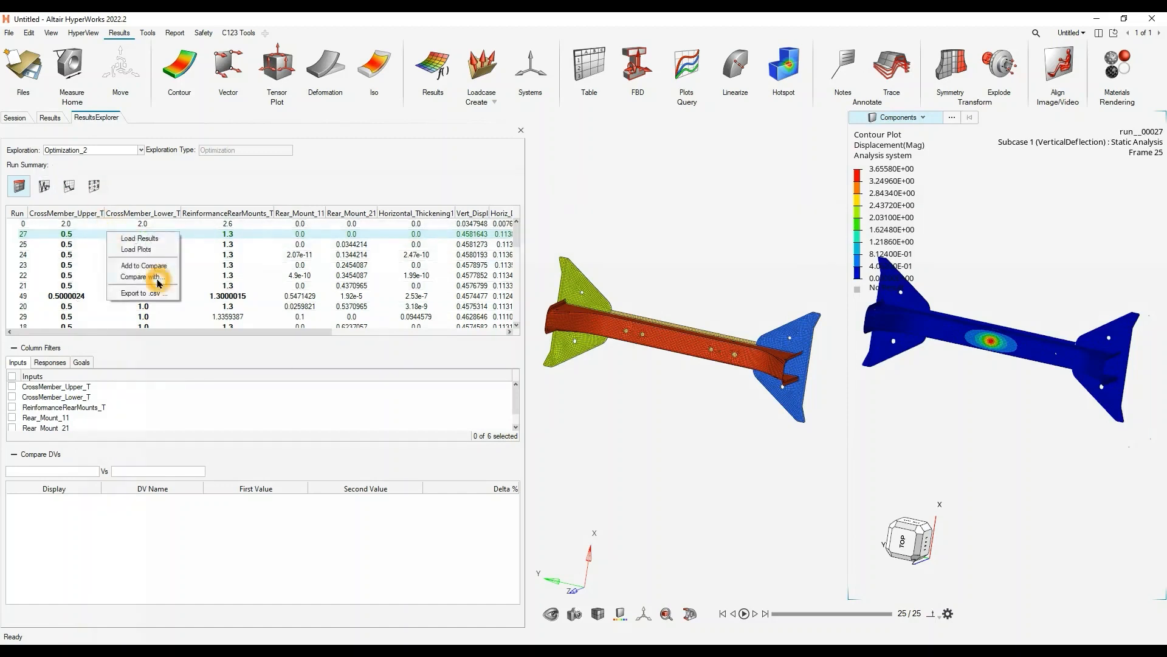
pyautogui.click(157, 280)
pyautogui.click(207, 291)
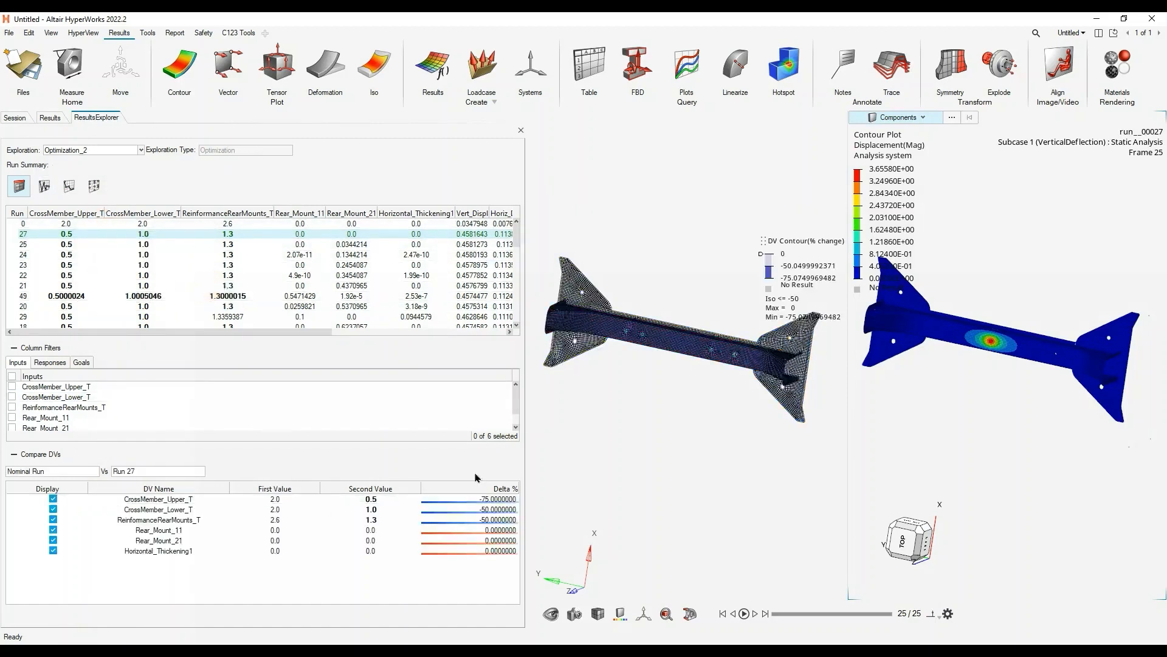
pyautogui.click(329, 551)
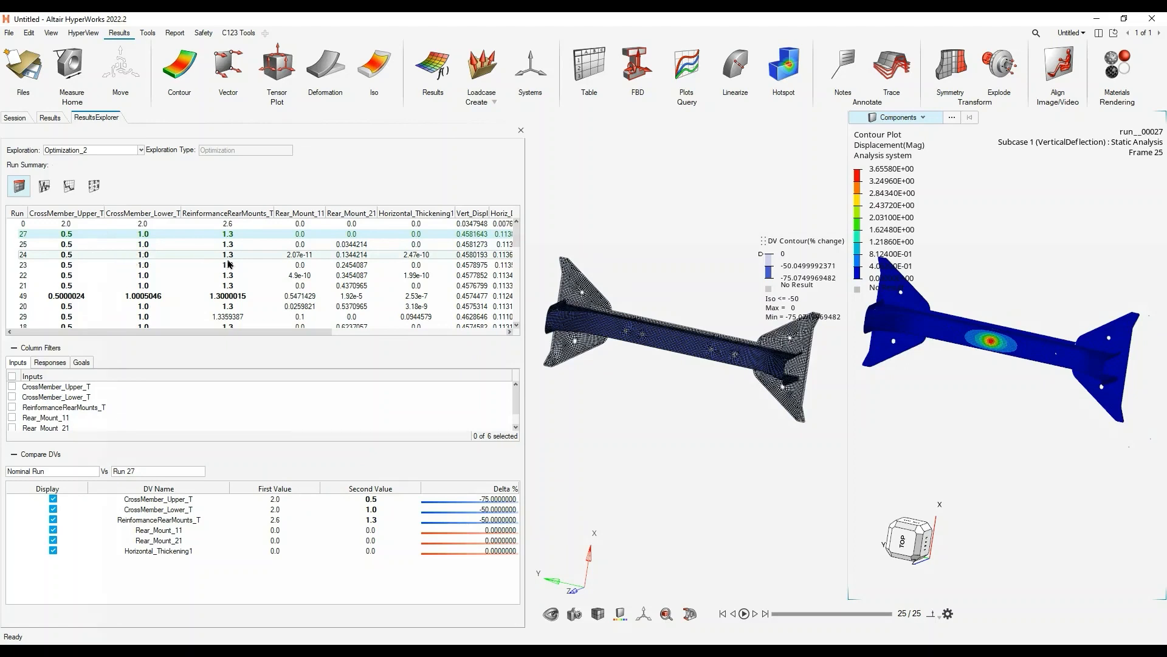
# - Compare the design variables of run 49 with the optimal run and review the differences
pyautogui.click(99, 297)
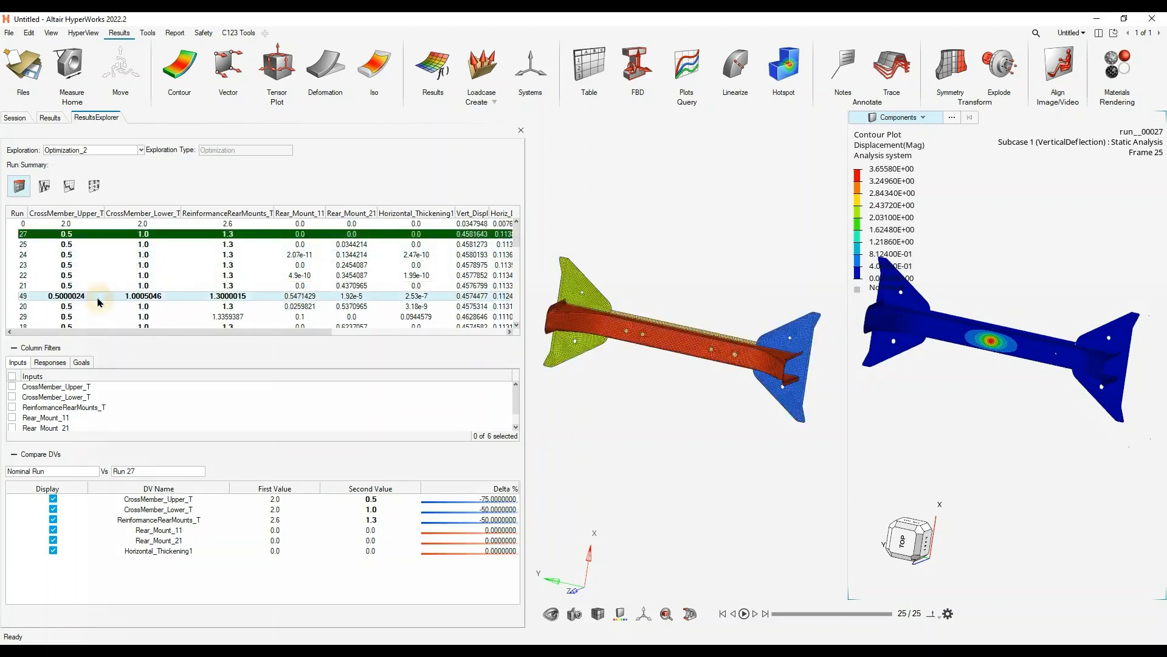
pyautogui.rightClick(99, 302)
pyautogui.moveTo(140, 344)
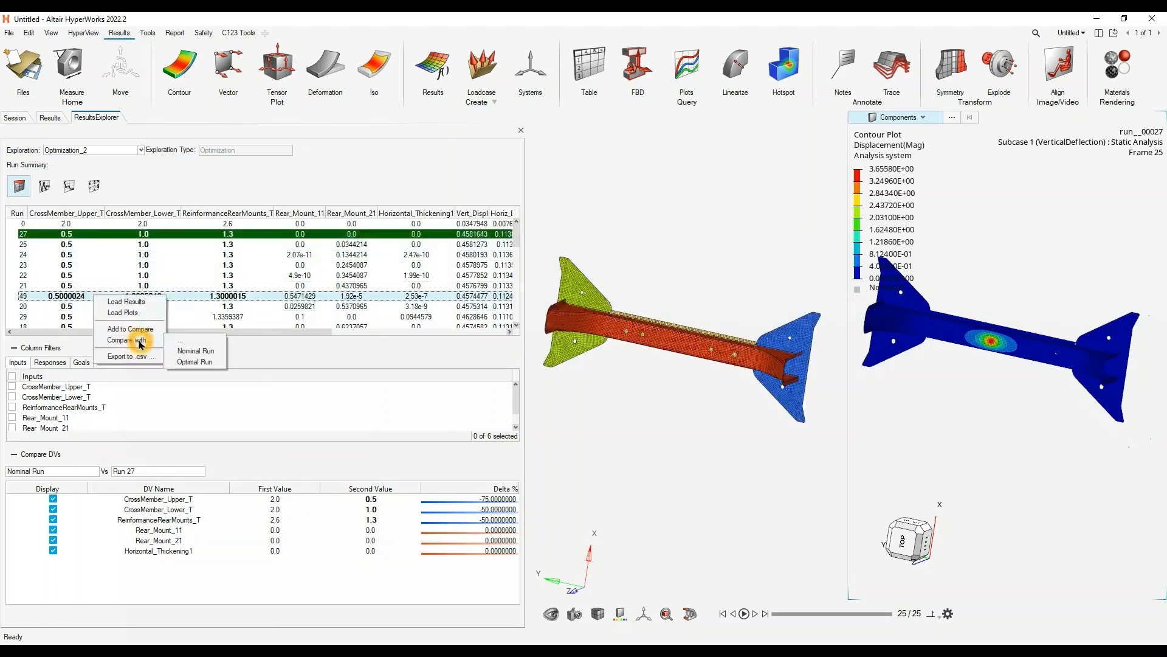
pyautogui.click(195, 363)
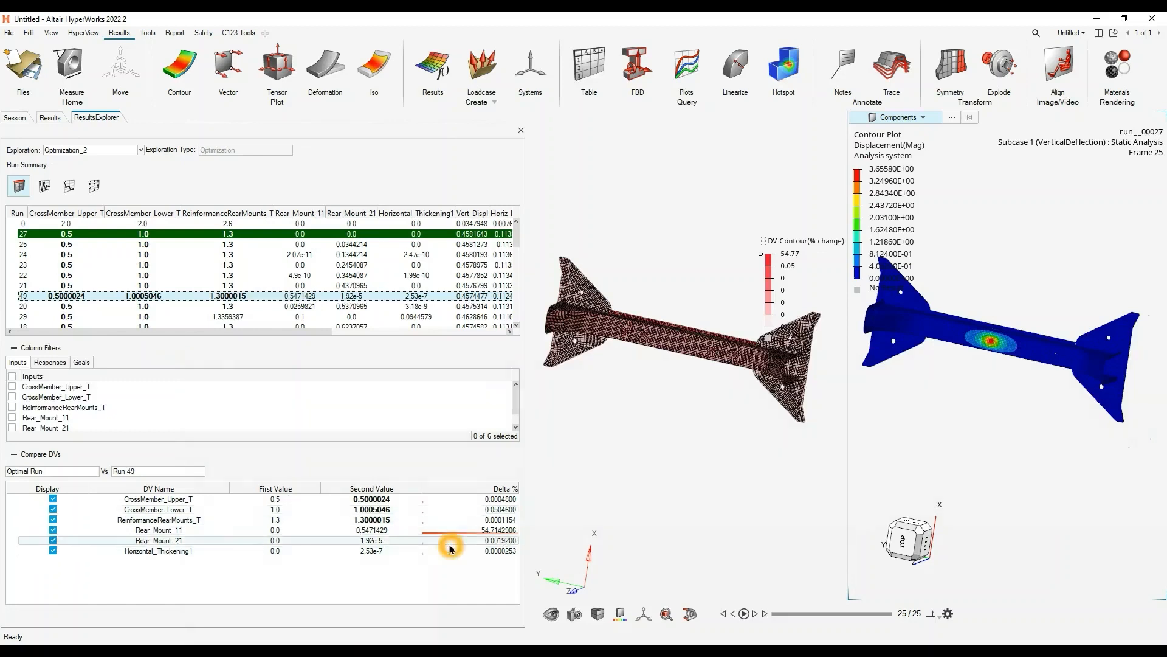
pyautogui.click(186, 276)
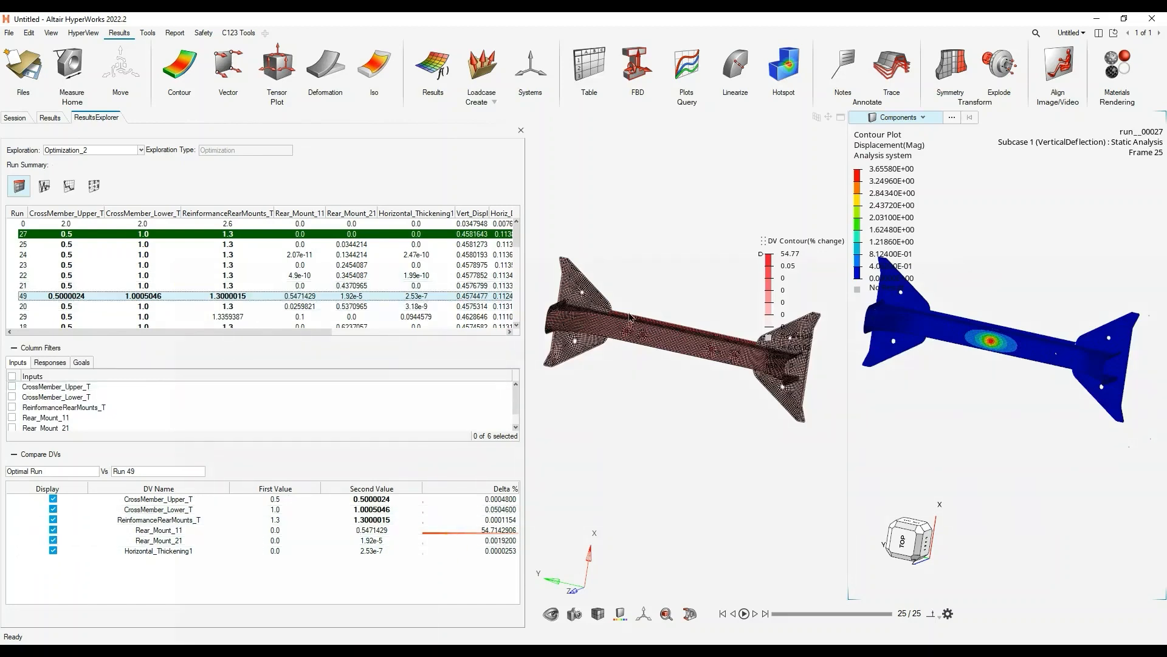